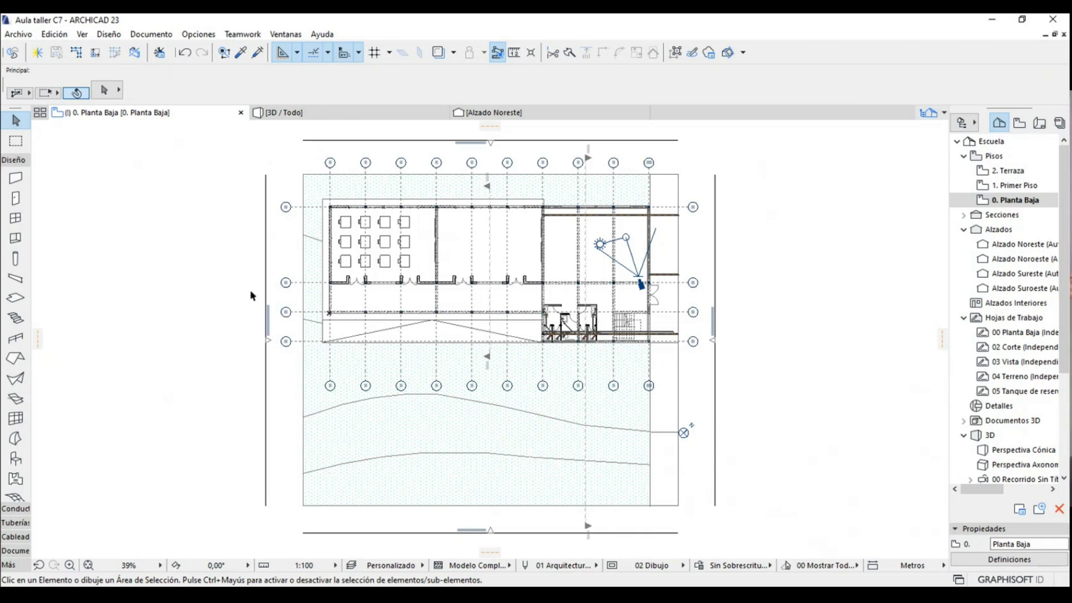
- Show the Alzado Noreste elevation and zoom in on the tank
{"action": "left_click", "coordinate": [471, 115]}
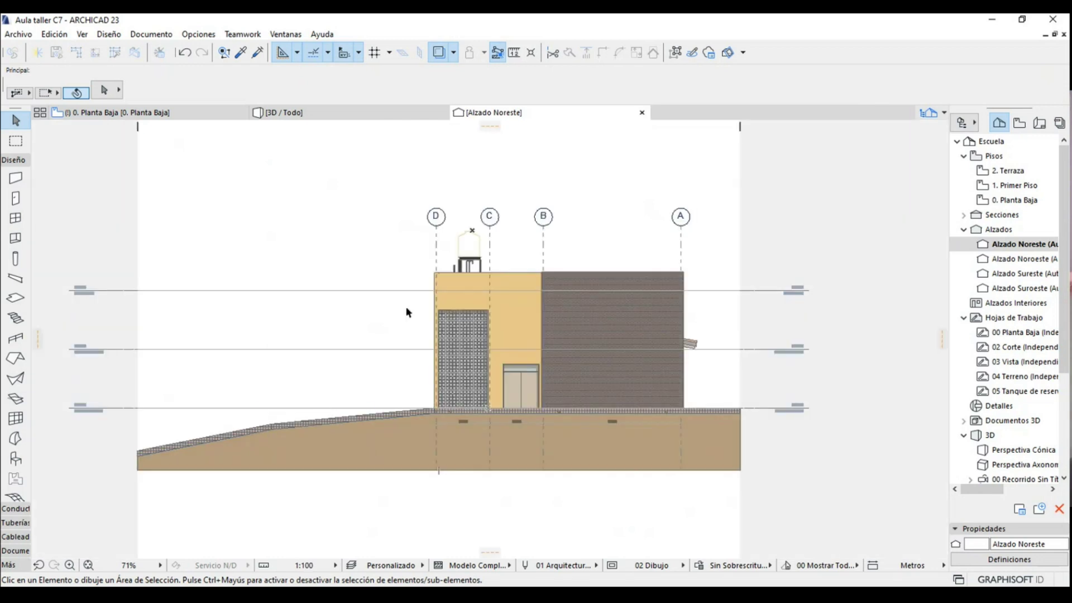
{"action": "scroll", "coordinate": [425, 279], "scroll_direction": "up", "scroll_amount": 1}
{"action": "scroll", "coordinate": [476, 244], "scroll_direction": "up", "scroll_amount": 5}
{"action": "scroll", "coordinate": [441, 241], "scroll_direction": "up", "scroll_amount": 5}
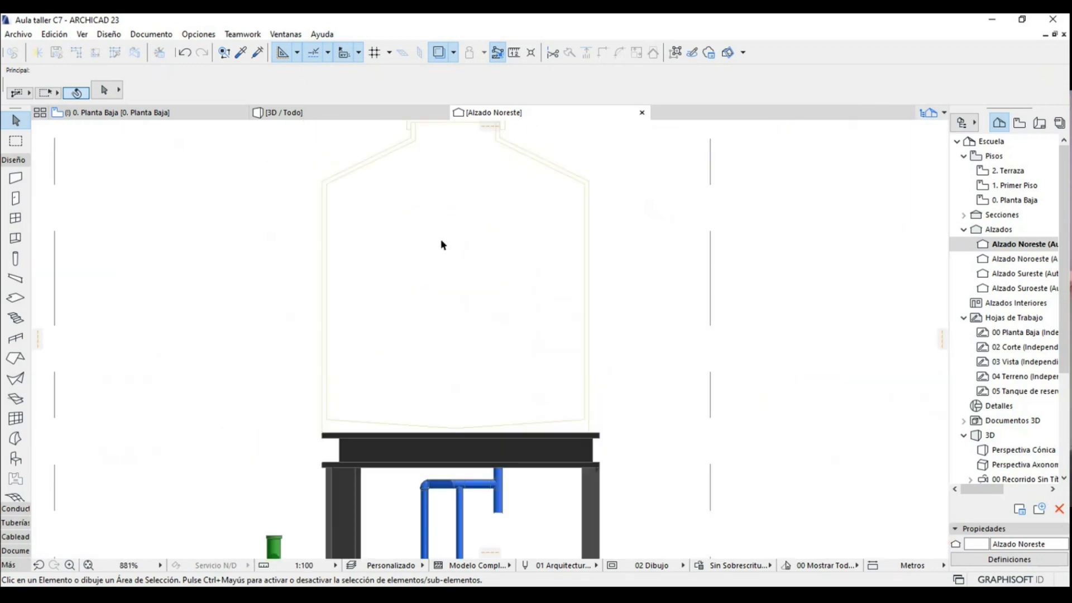
{"action": "scroll", "coordinate": [561, 306], "scroll_direction": "down", "scroll_amount": 2}
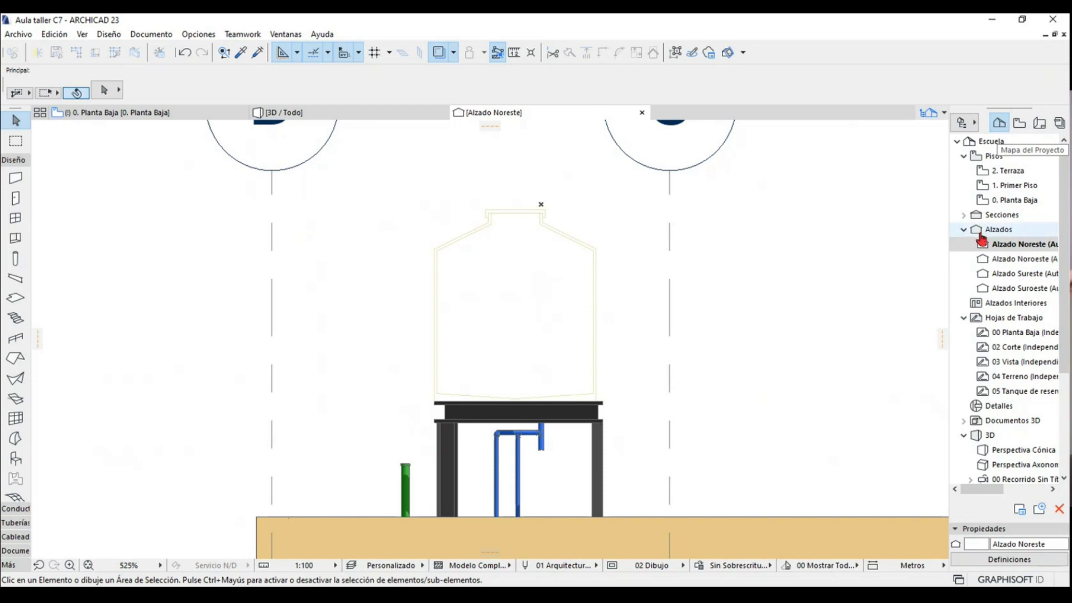
- Open the 05 Tanque de reserva worksheet from the Navigator
{"action": "left_click", "coordinate": [1016, 393]}
{"action": "double_click", "coordinate": [1017, 394]}
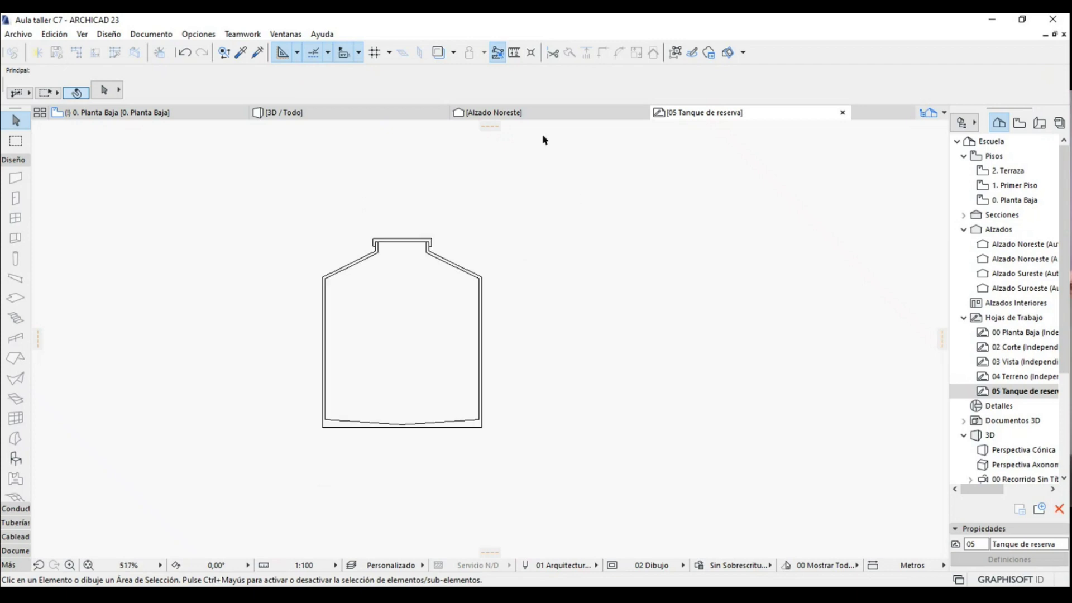
{"action": "left_click", "coordinate": [297, 113]}
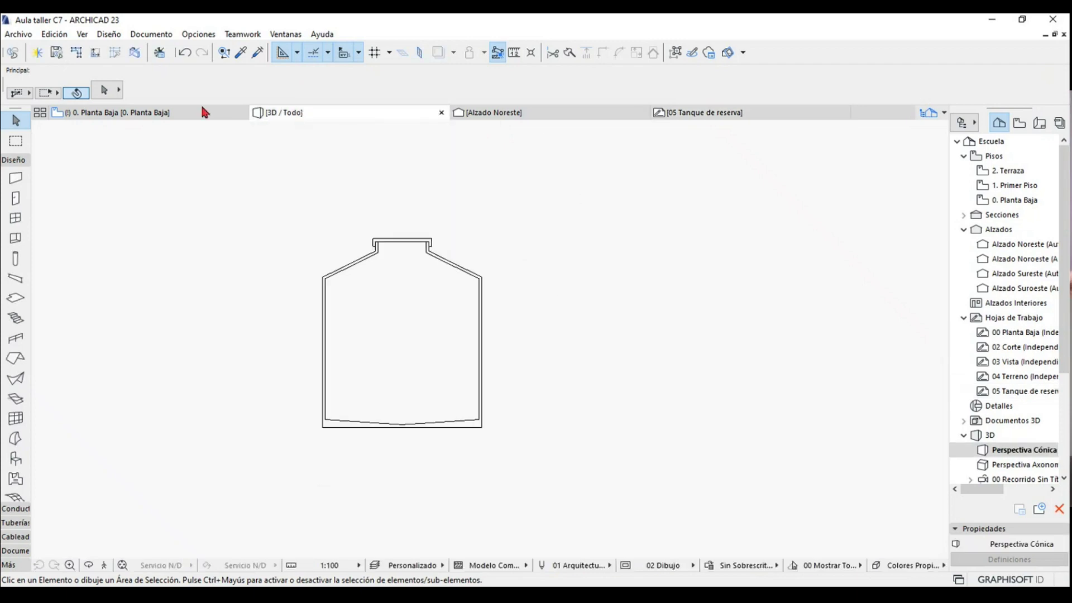
- Return to Alzado Noreste, show Toolbox tool names, and pick the Shape tool's revolve method
{"action": "left_click", "coordinate": [203, 111]}
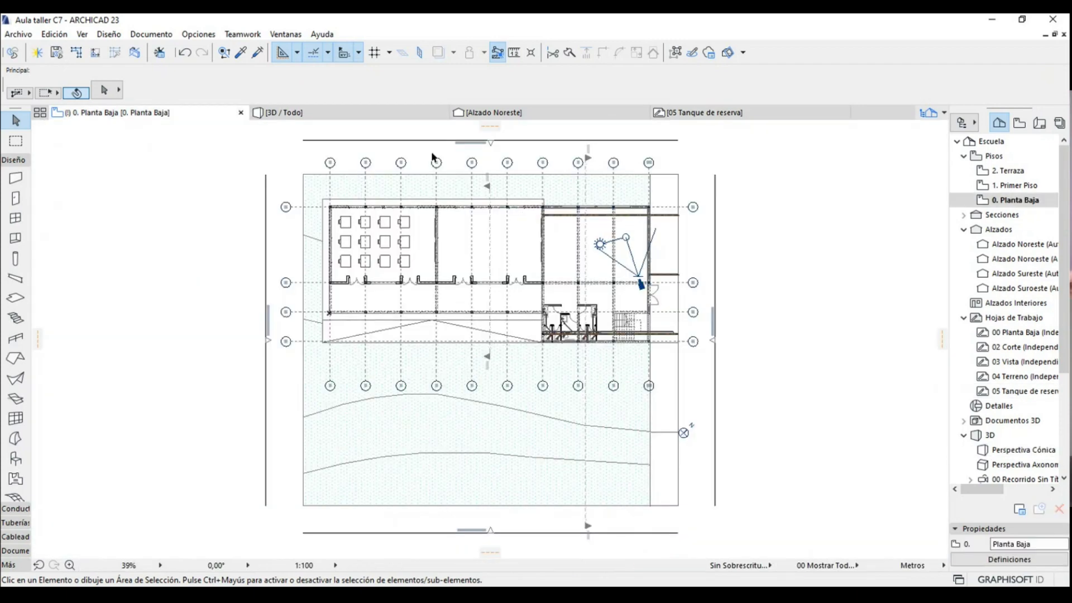
{"action": "left_click", "coordinate": [544, 115]}
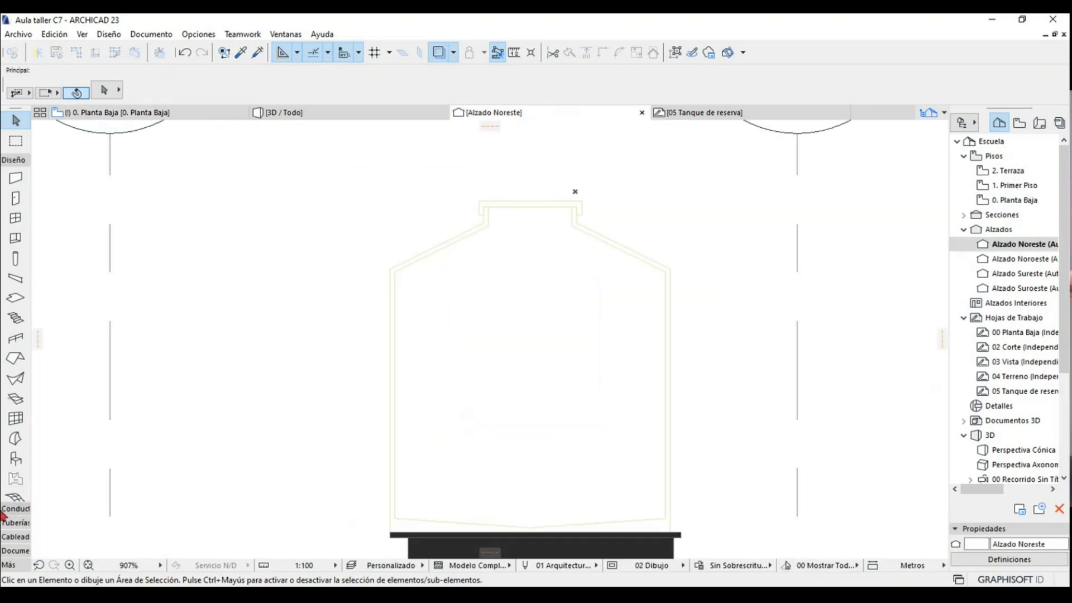
{"action": "left_click_drag", "start_coordinate": [32, 191], "coordinate": [106, 192]}
{"action": "left_click", "coordinate": [7, 161]}
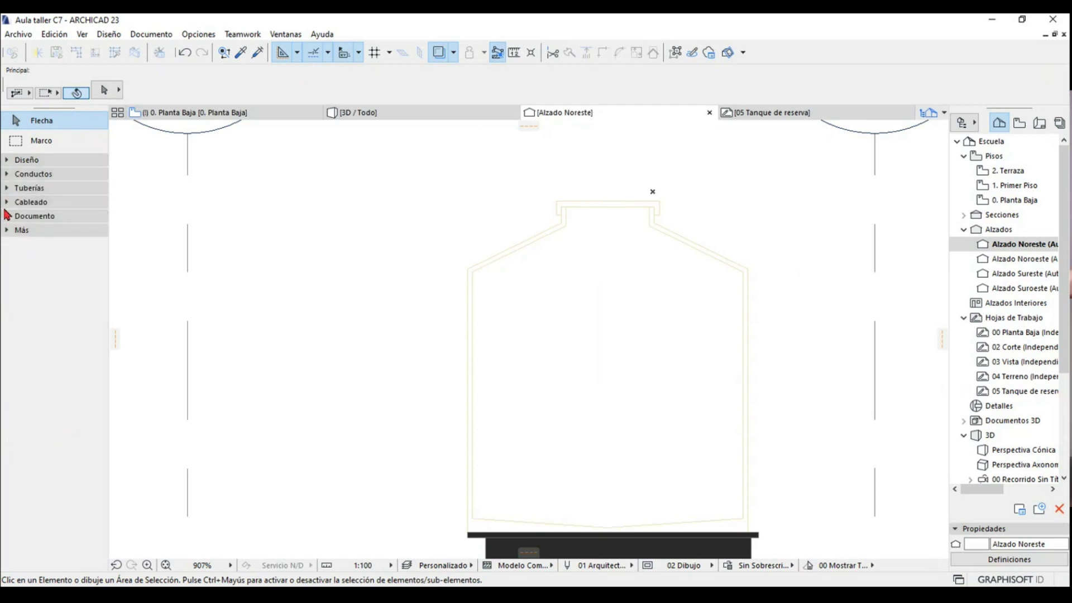
{"action": "left_click", "coordinate": [8, 159]}
{"action": "left_click", "coordinate": [45, 443]}
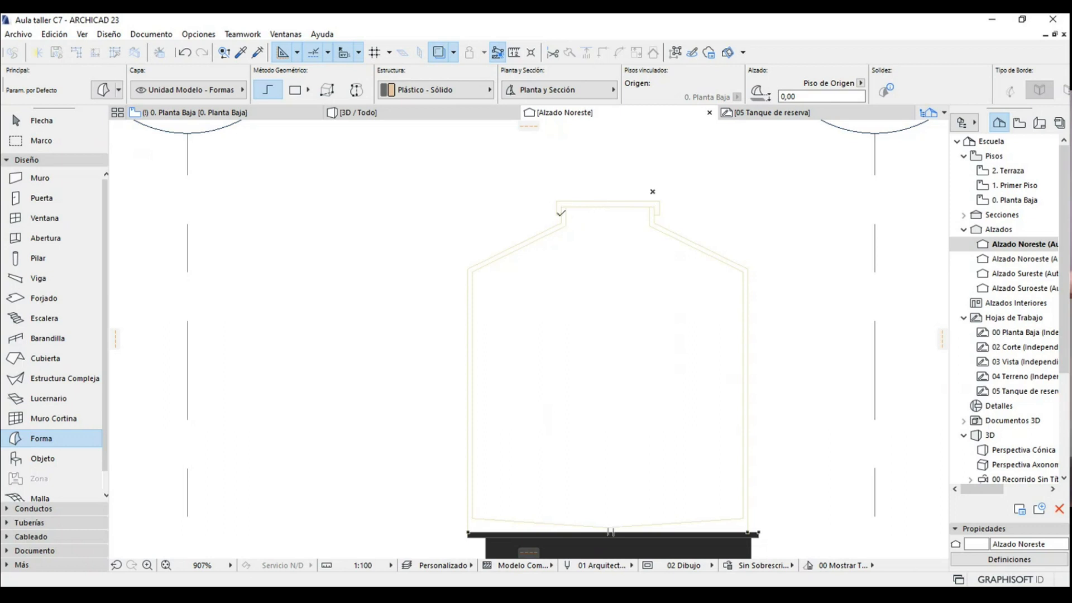
{"action": "left_click", "coordinate": [357, 90]}
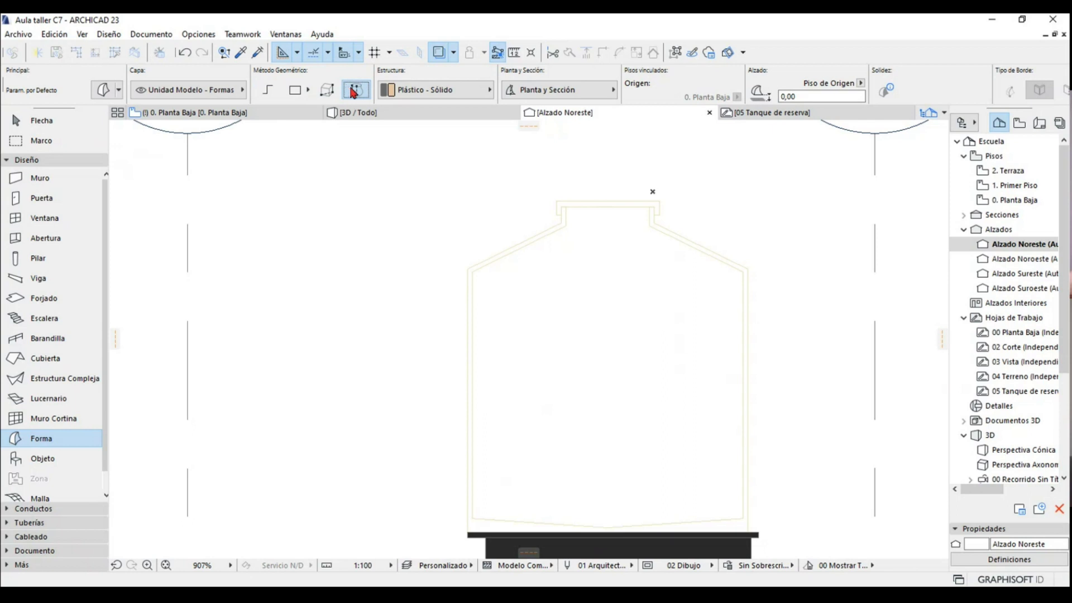
- Trace the tank's half-profile along its top, side, bottom, shoulder and neck
{"action": "scroll", "coordinate": [581, 215], "scroll_direction": "up", "scroll_amount": 2}
{"action": "left_click", "coordinate": [541, 189]}
{"action": "scroll", "coordinate": [544, 251], "scroll_direction": "down", "scroll_amount": 3}
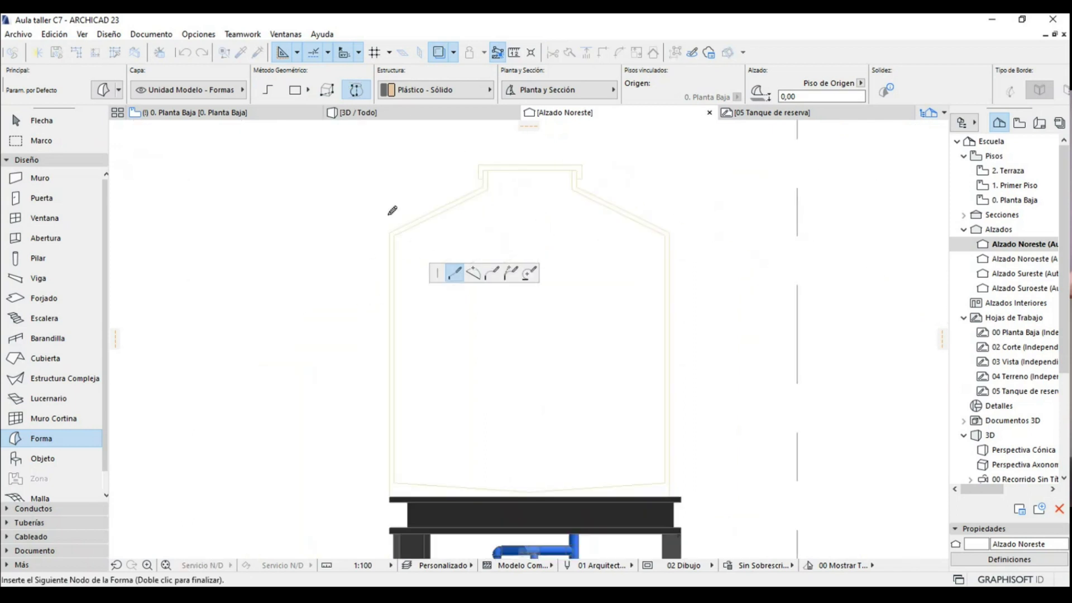
{"action": "scroll", "coordinate": [394, 237], "scroll_direction": "up", "scroll_amount": 2}
{"action": "left_click", "coordinate": [394, 232]}
{"action": "scroll", "coordinate": [394, 233], "scroll_direction": "down", "scroll_amount": 2}
{"action": "scroll", "coordinate": [396, 450], "scroll_direction": "up", "scroll_amount": 2}
{"action": "left_click", "coordinate": [400, 471]}
{"action": "left_click", "coordinate": [746, 504]}
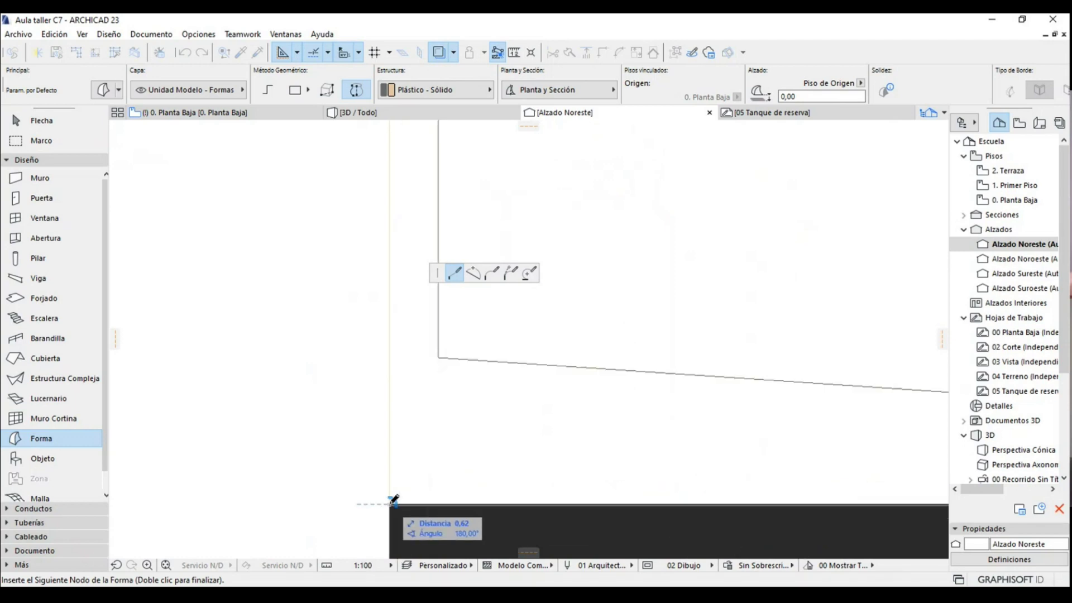
{"action": "scroll", "coordinate": [400, 527], "scroll_direction": "down", "scroll_amount": 3}
{"action": "scroll", "coordinate": [395, 371], "scroll_direction": "up", "scroll_amount": 2}
{"action": "left_click", "coordinate": [395, 251]}
{"action": "scroll", "coordinate": [567, 232], "scroll_direction": "up", "scroll_amount": 1}
{"action": "left_click", "coordinate": [552, 226]}
{"action": "double_click", "coordinate": [564, 227]}
{"action": "scroll", "coordinate": [513, 193], "scroll_direction": "down", "scroll_amount": 3}
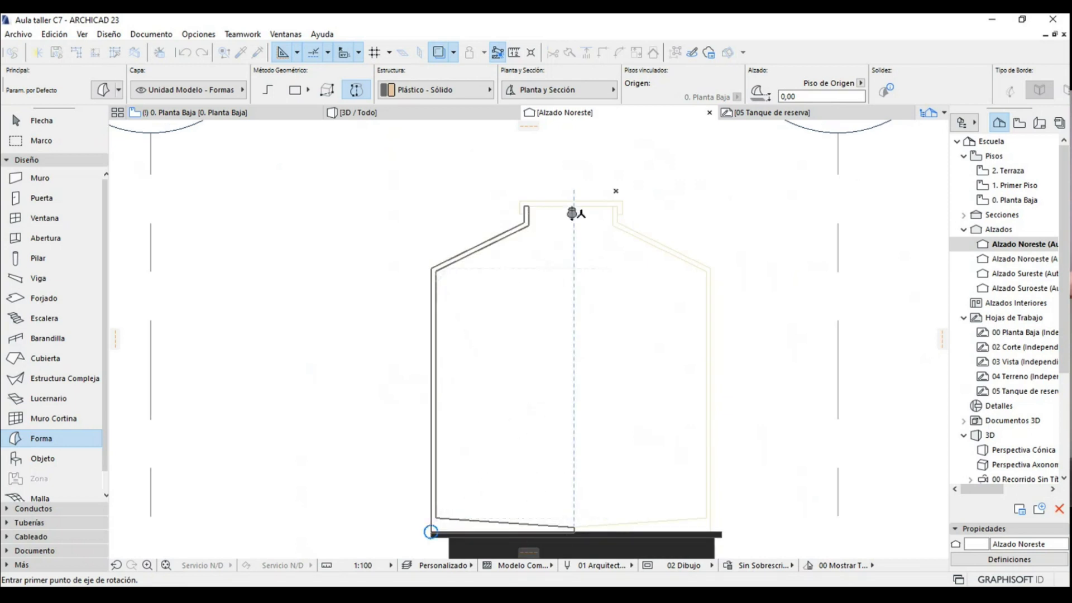
- Set the vertical axis down the tank's centre and revolve the profile 360°
{"action": "left_click", "coordinate": [573, 216]}
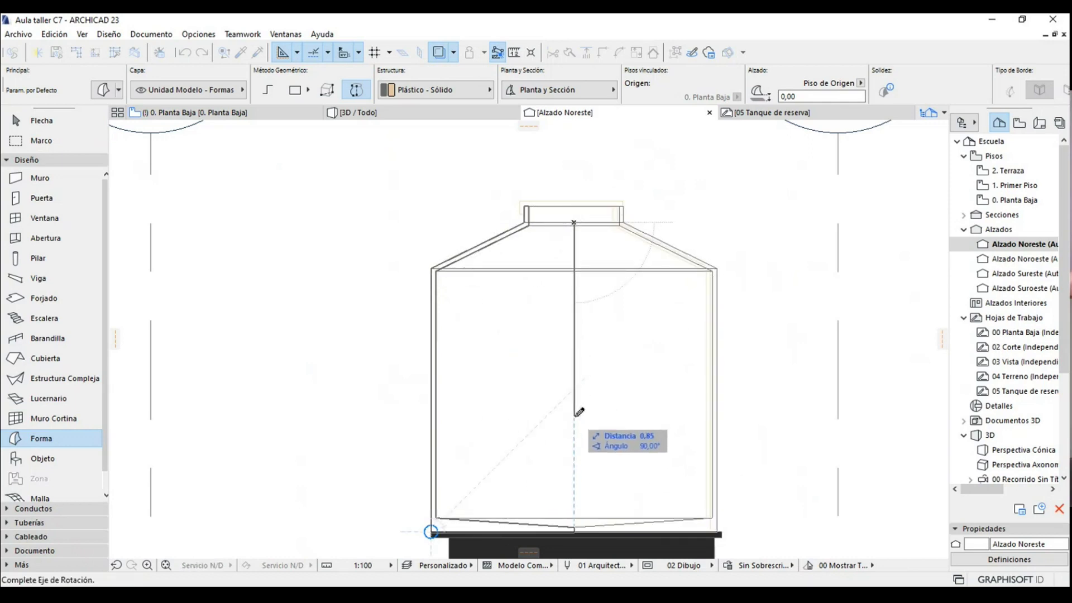
{"action": "left_click", "coordinate": [576, 416]}
{"action": "type", "text": "360"}
{"action": "key", "text": "Return"}
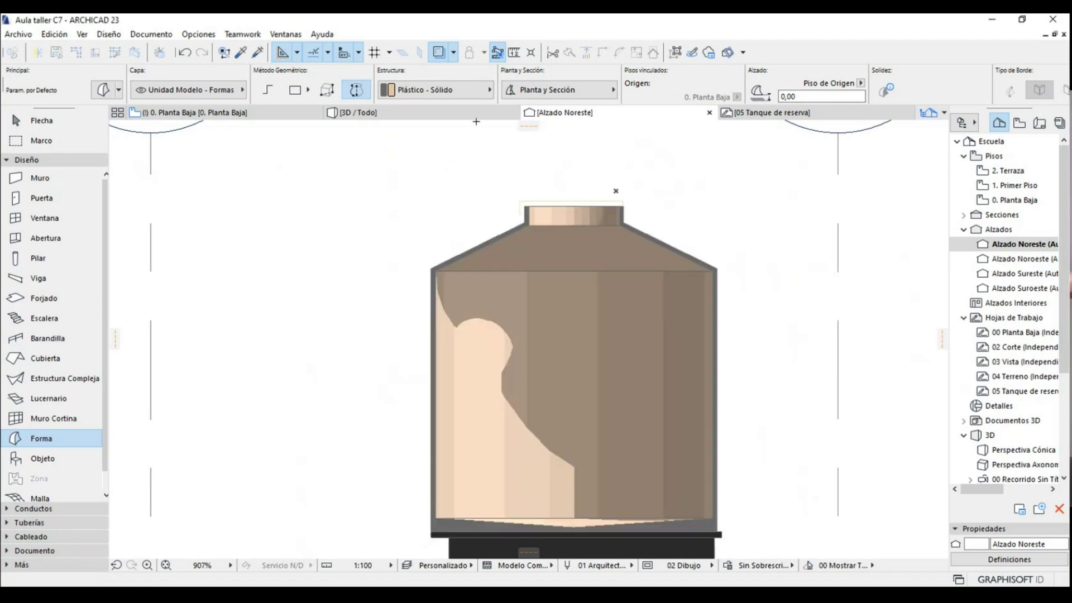
{"action": "mouse_move", "coordinate": [356, 112]}
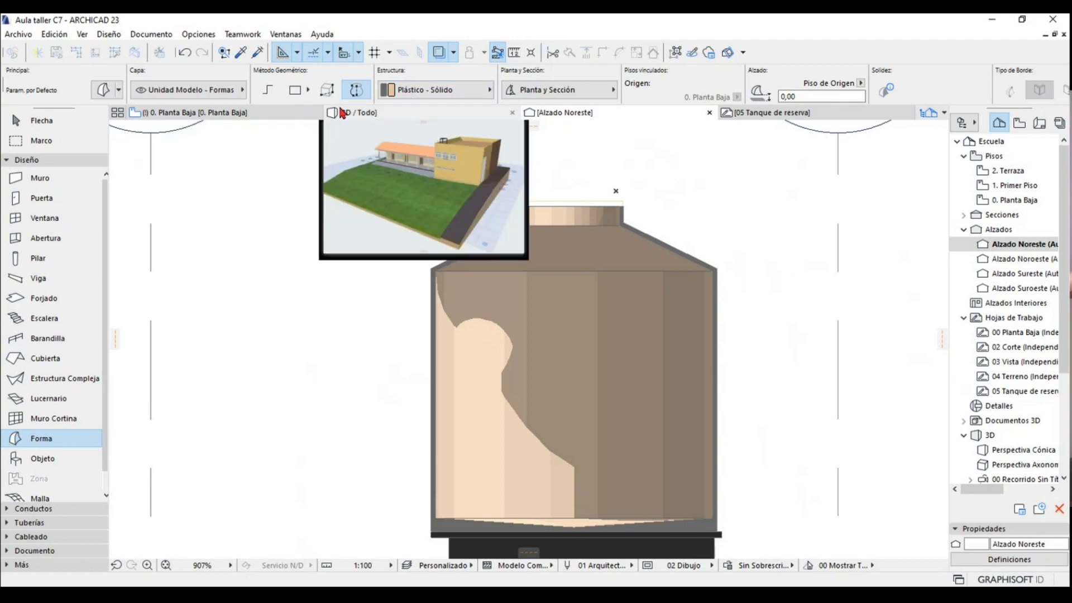
- Go up through the stories to the 2. Terraza floor plan
{"action": "left_click", "coordinate": [342, 112]}
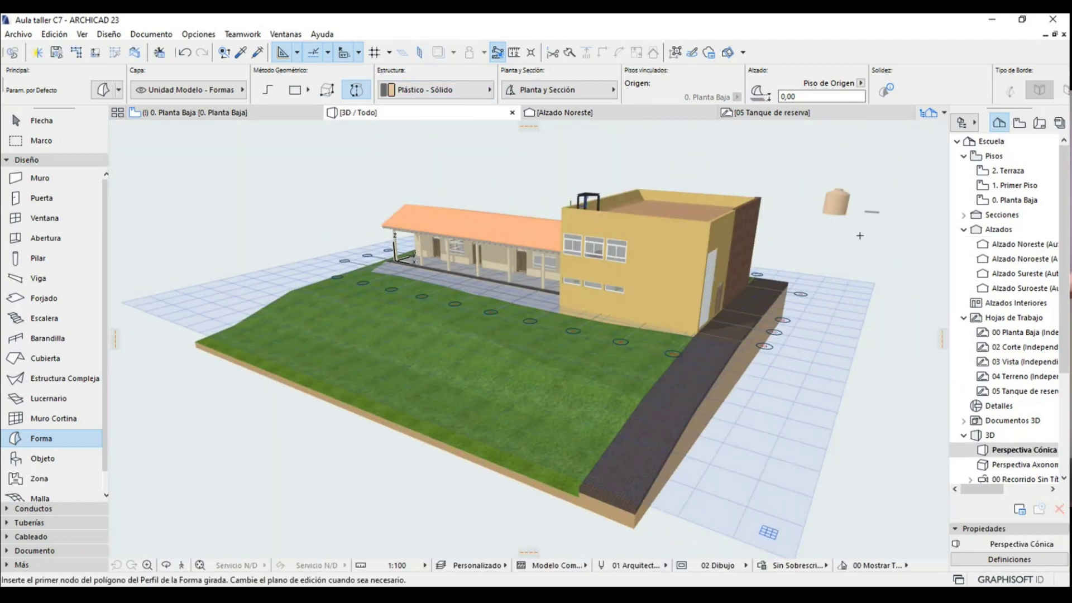
{"action": "left_click", "coordinate": [220, 112]}
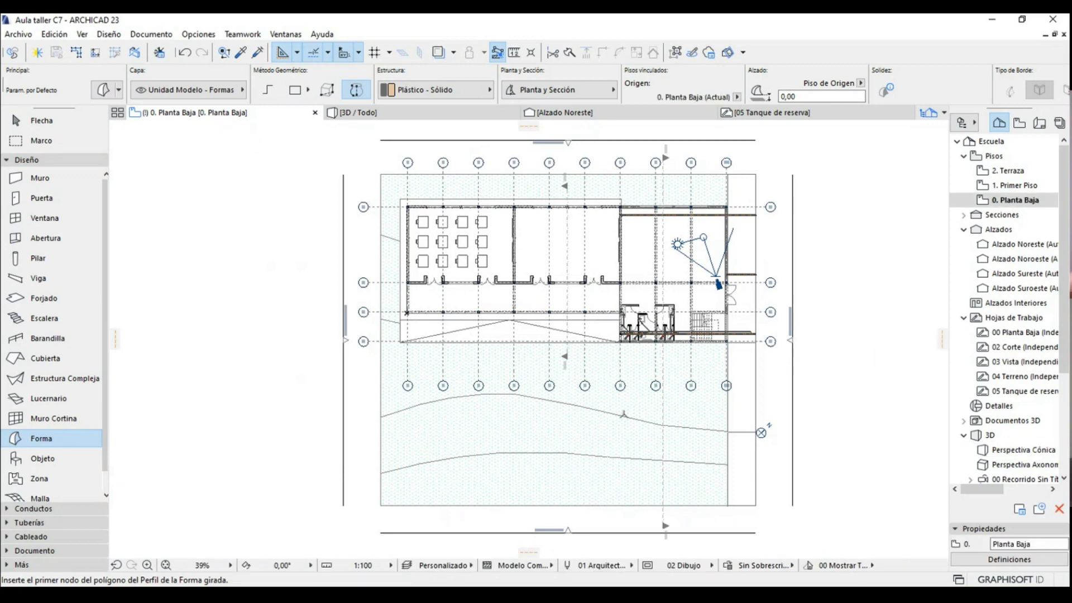
{"action": "double_click", "coordinate": [1015, 185]}
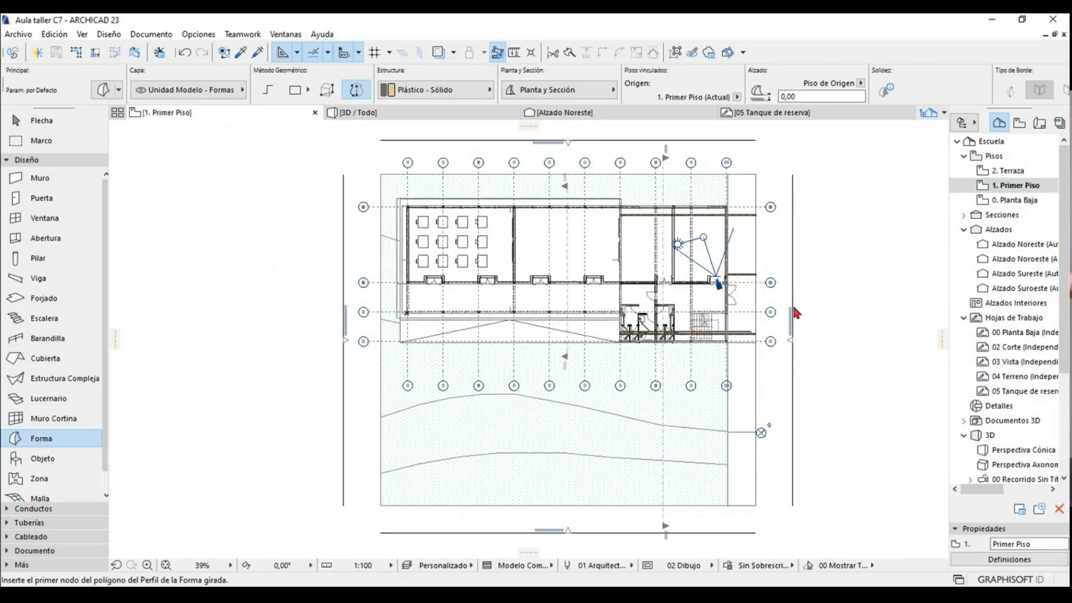
{"action": "scroll", "coordinate": [801, 262], "scroll_direction": "up", "scroll_amount": 1}
{"action": "scroll", "coordinate": [801, 261], "scroll_direction": "up", "scroll_amount": 2}
{"action": "scroll", "coordinate": [801, 262], "scroll_direction": "up", "scroll_amount": 1}
{"action": "key", "text": "ctrl+Up"}
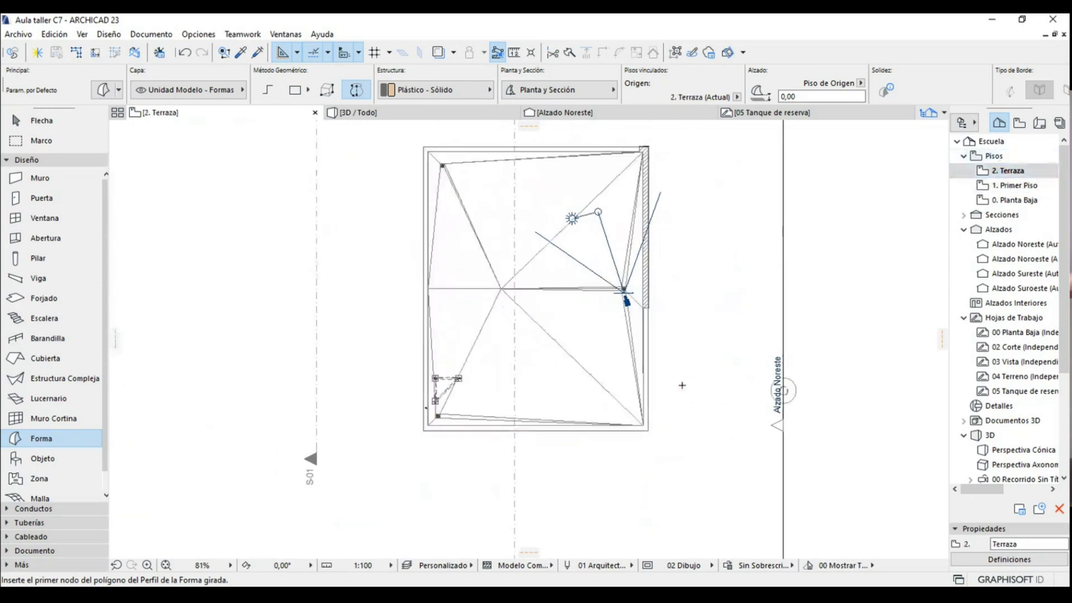
{"action": "scroll", "coordinate": [796, 398], "scroll_direction": "up", "scroll_amount": 3}
{"action": "scroll", "coordinate": [782, 391], "scroll_direction": "up", "scroll_amount": 2}
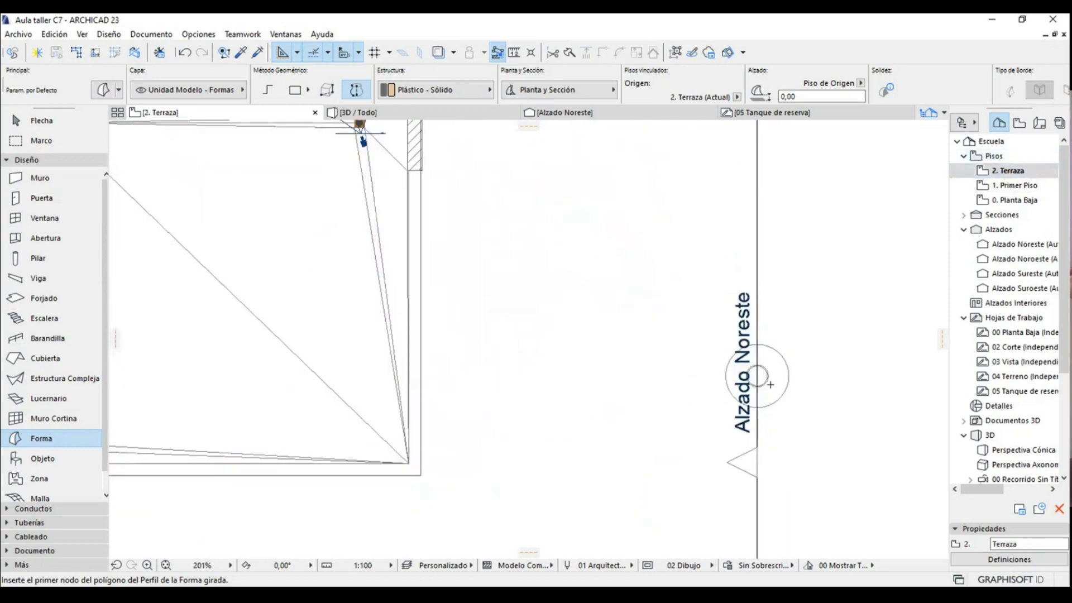
{"action": "scroll", "coordinate": [769, 399], "scroll_direction": "down", "scroll_amount": 3}
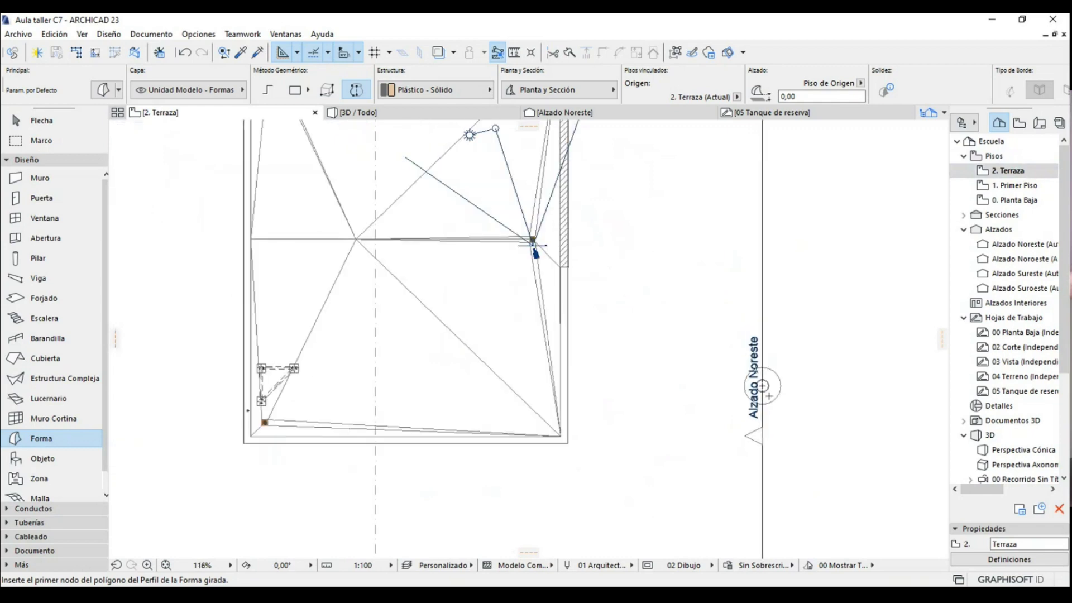
- Move the revolved tank onto the stand's corner, then nudge it upward
{"action": "key", "text": "Escape"}
{"action": "left_click", "coordinate": [770, 390]}
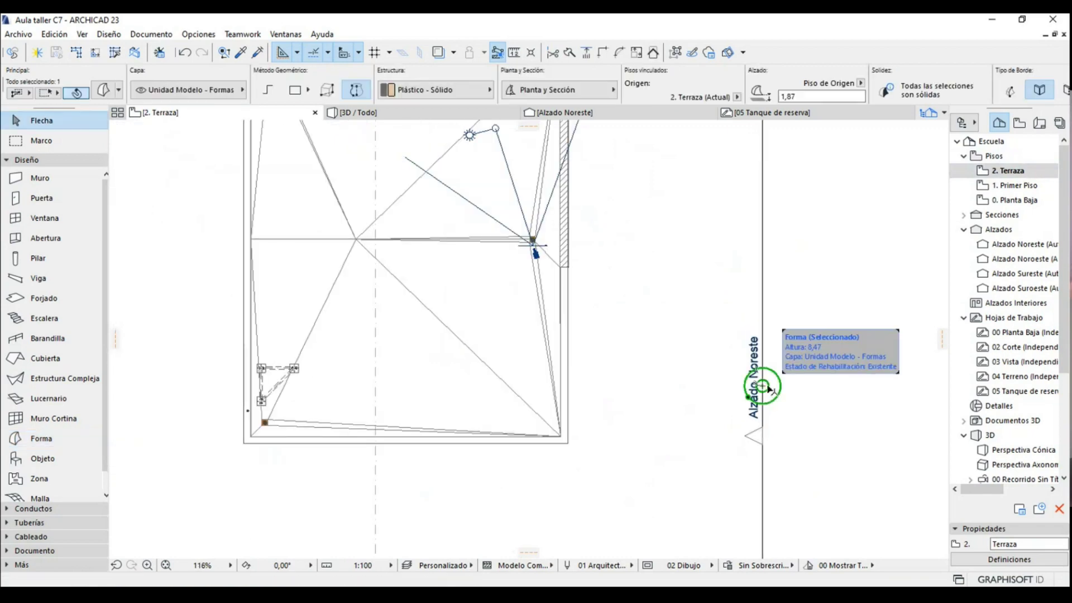
{"action": "scroll", "coordinate": [764, 386], "scroll_direction": "up", "scroll_amount": 6}
{"action": "left_click", "coordinate": [753, 384]}
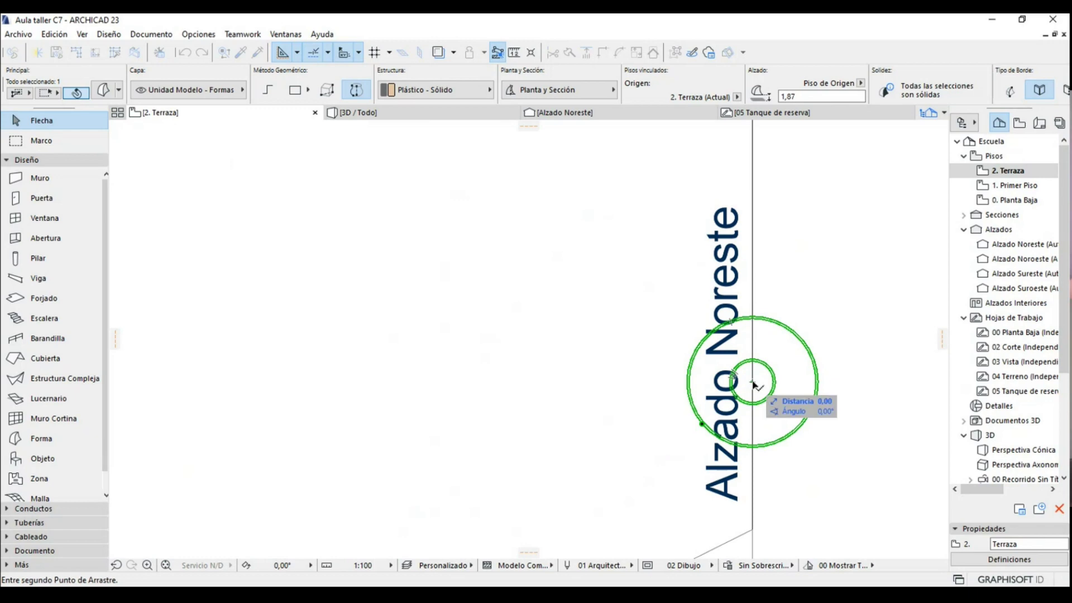
{"action": "scroll", "coordinate": [753, 384], "scroll_direction": "down", "scroll_amount": 5}
{"action": "scroll", "coordinate": [329, 372], "scroll_direction": "up", "scroll_amount": 3}
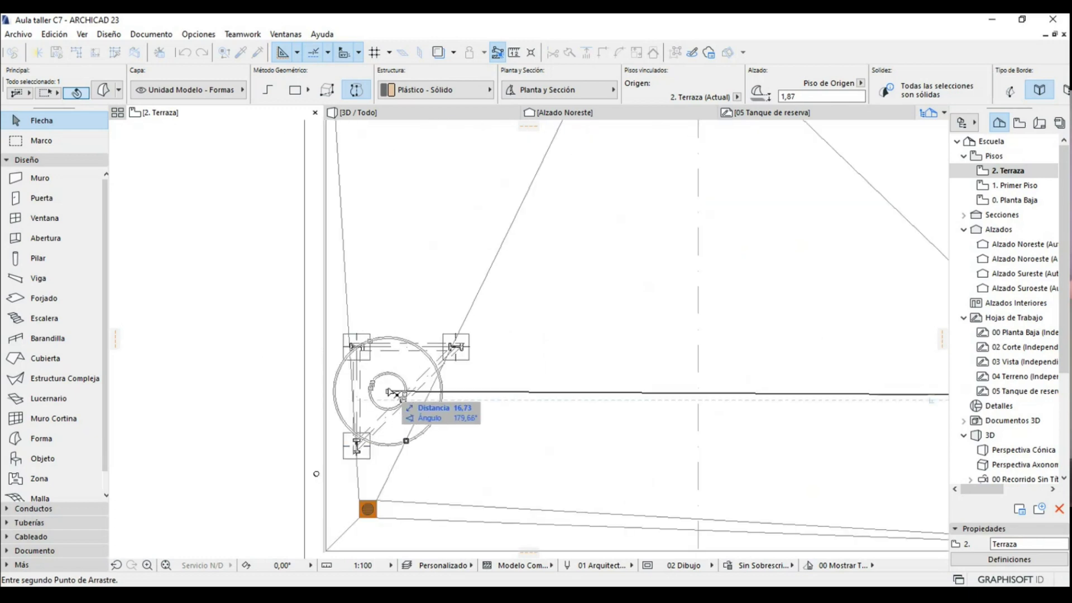
{"action": "left_click", "coordinate": [399, 403]}
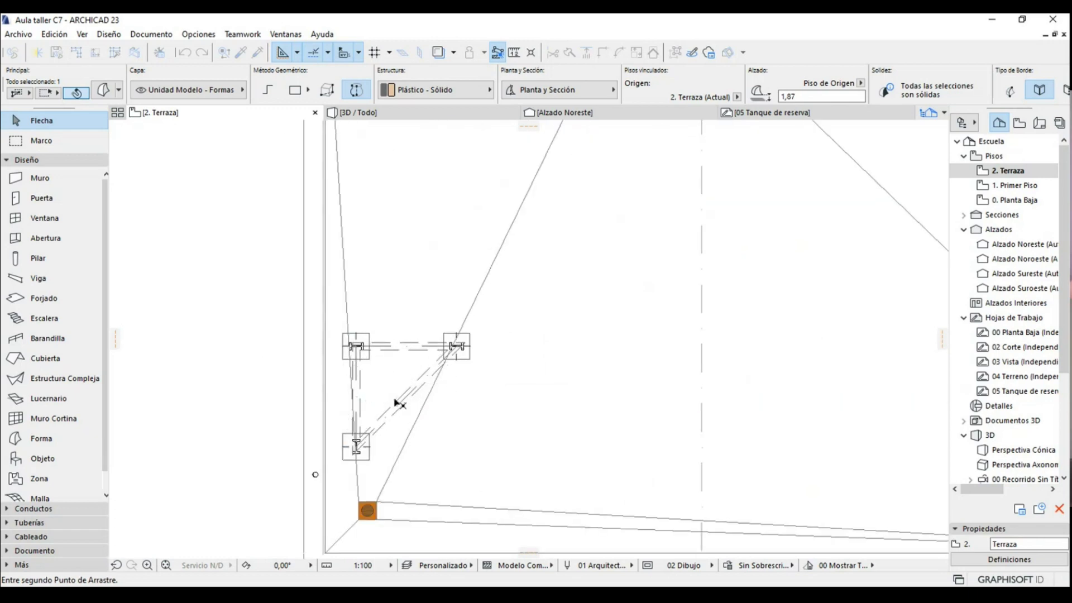
{"action": "scroll", "coordinate": [399, 403], "scroll_direction": "up", "scroll_amount": 4}
{"action": "scroll", "coordinate": [414, 401], "scroll_direction": "up", "scroll_amount": 1}
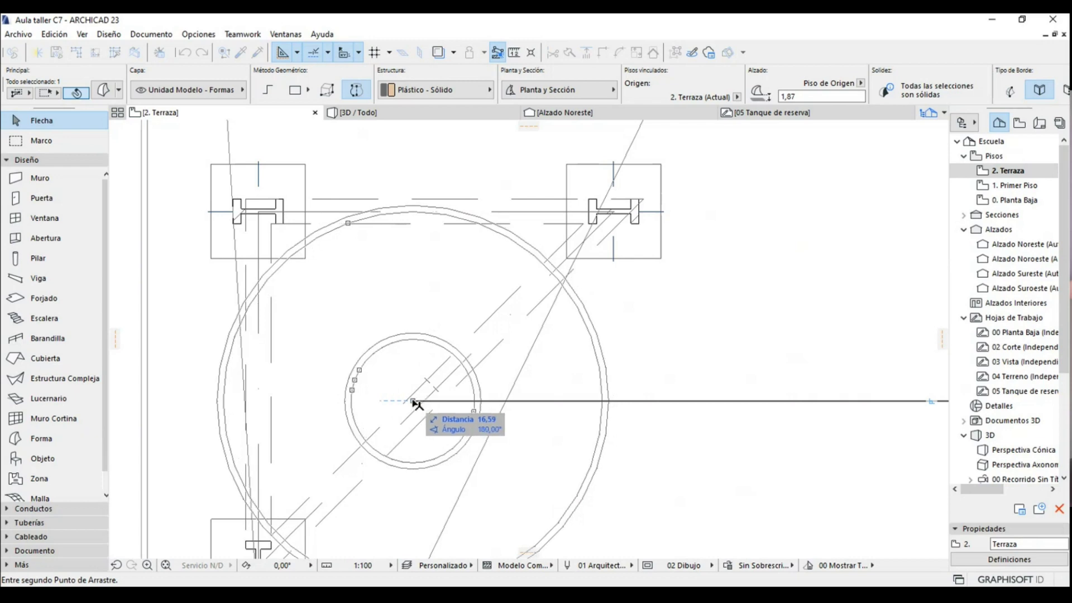
{"action": "left_click", "coordinate": [411, 402]}
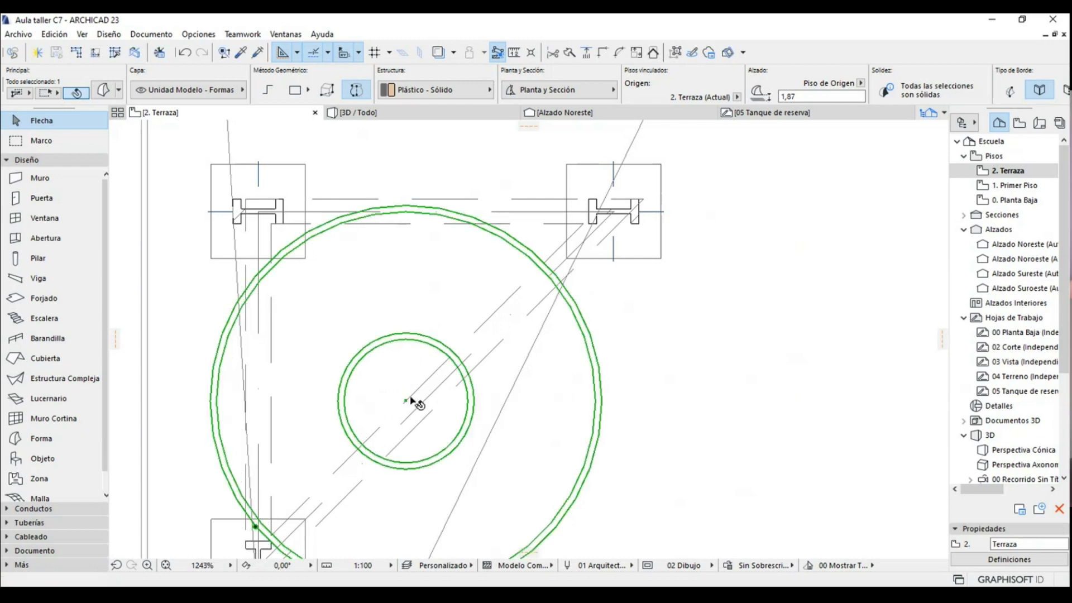
{"action": "key", "text": "ctrl+d"}
{"action": "left_click", "coordinate": [359, 337]}
{"action": "left_click", "coordinate": [358, 300]}
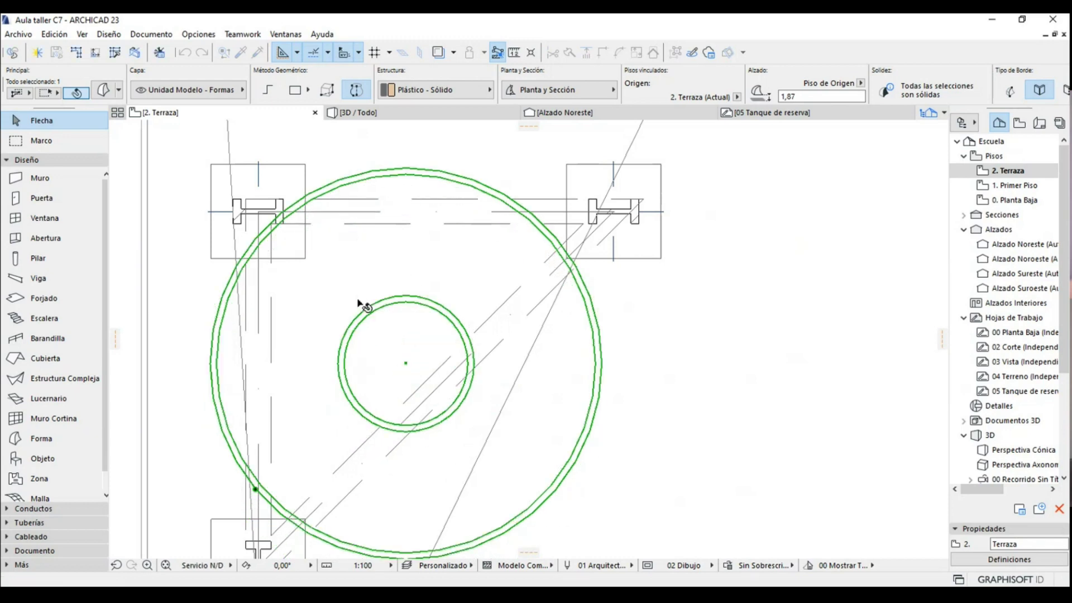
{"action": "mouse_move", "coordinate": [565, 112]}
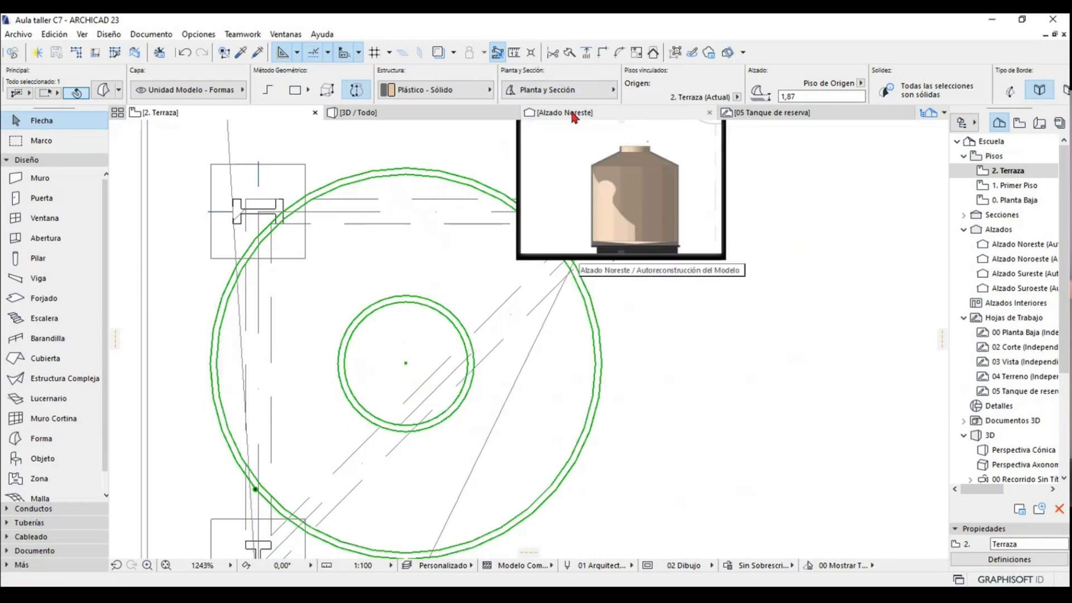
- Undo the tank's last upward nudge
{"action": "key", "text": "ctrl+z"}
{"action": "key", "text": "Escape"}
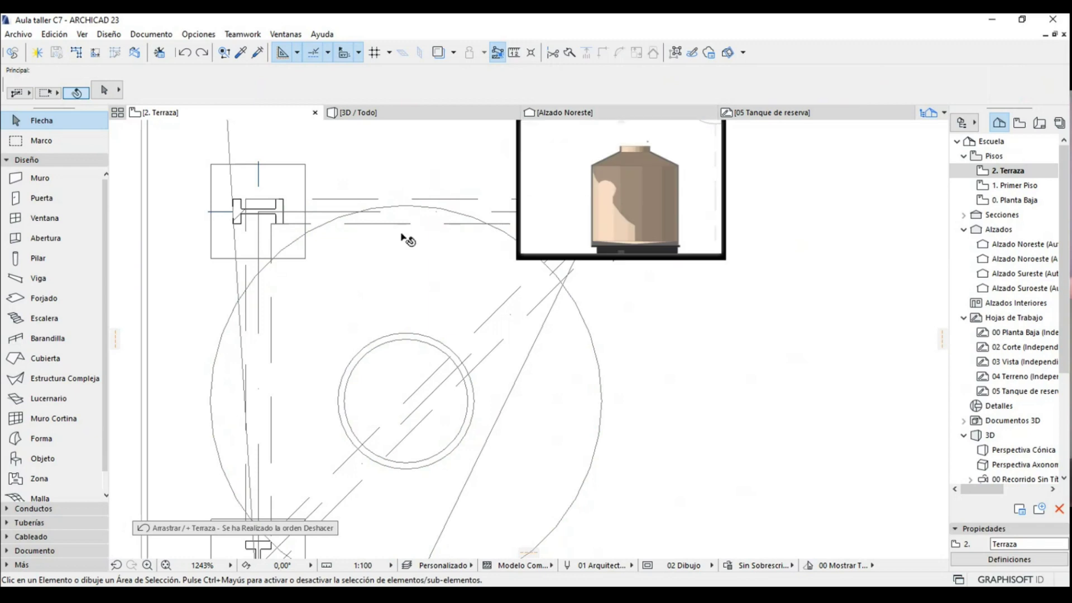
{"action": "scroll", "coordinate": [402, 233], "scroll_direction": "down", "scroll_amount": 1}
{"action": "scroll", "coordinate": [402, 232], "scroll_direction": "down", "scroll_amount": 4}
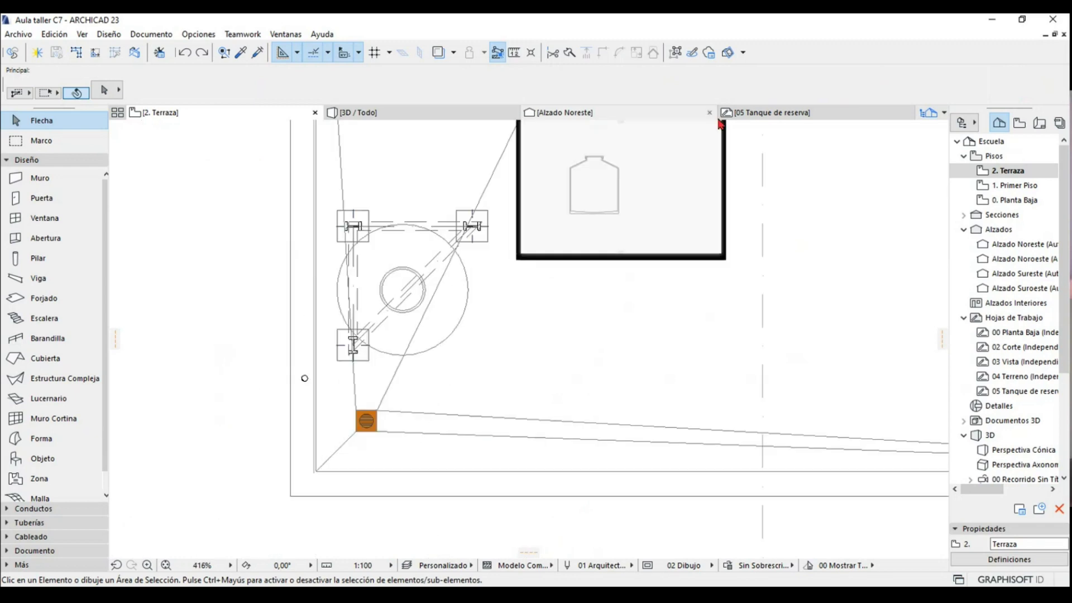
- Zoom onto the tank top in Alzado Noreste and switch to the Morph tool
{"action": "left_click", "coordinate": [682, 114]}
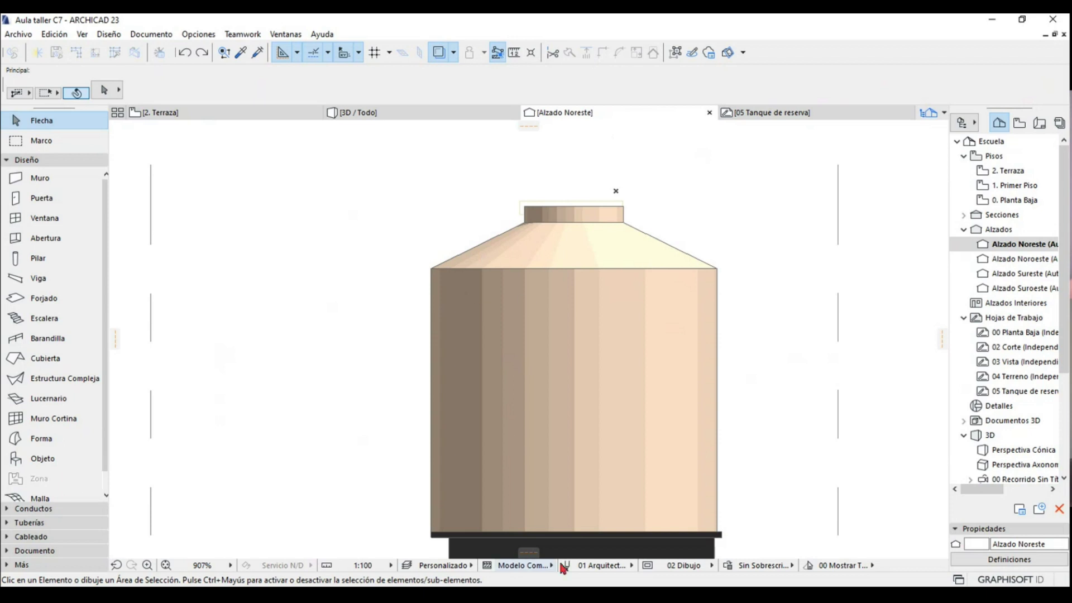
{"action": "scroll", "coordinate": [611, 226], "scroll_direction": "up", "scroll_amount": 4}
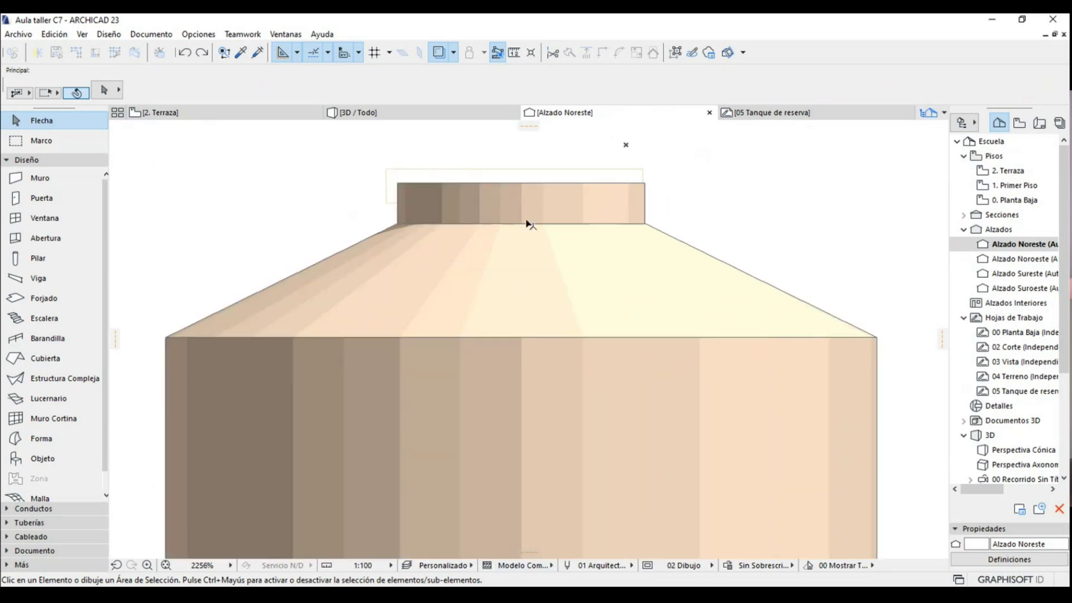
{"action": "left_click", "coordinate": [608, 169]}
{"action": "left_click", "coordinate": [33, 438]}
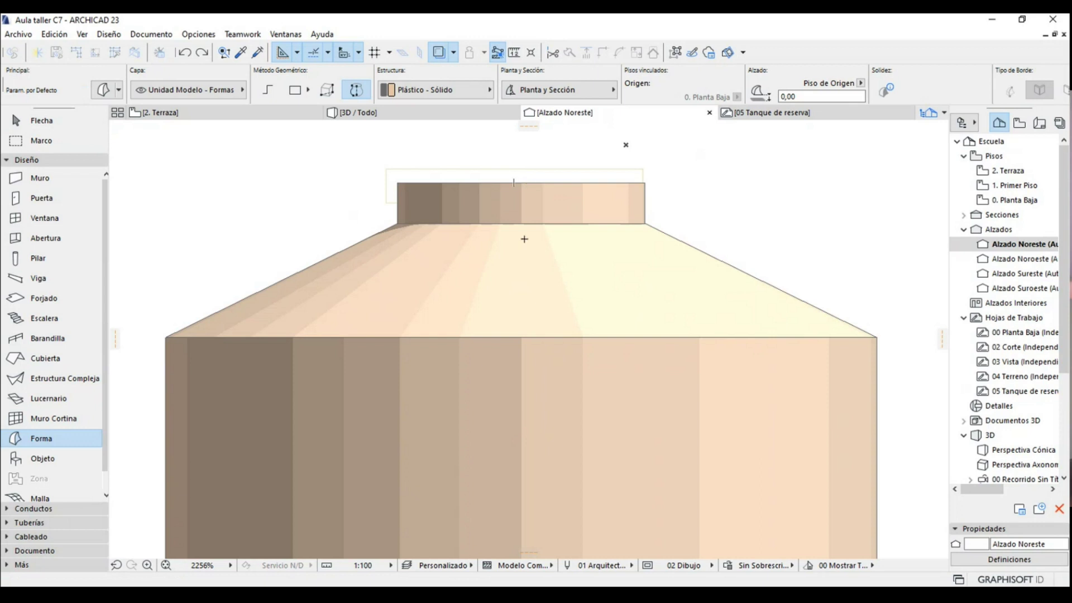
- Draw and revolve a lid profile on the tank top, shifting it slightly right
{"action": "scroll", "coordinate": [516, 182], "scroll_direction": "up", "scroll_amount": 1}
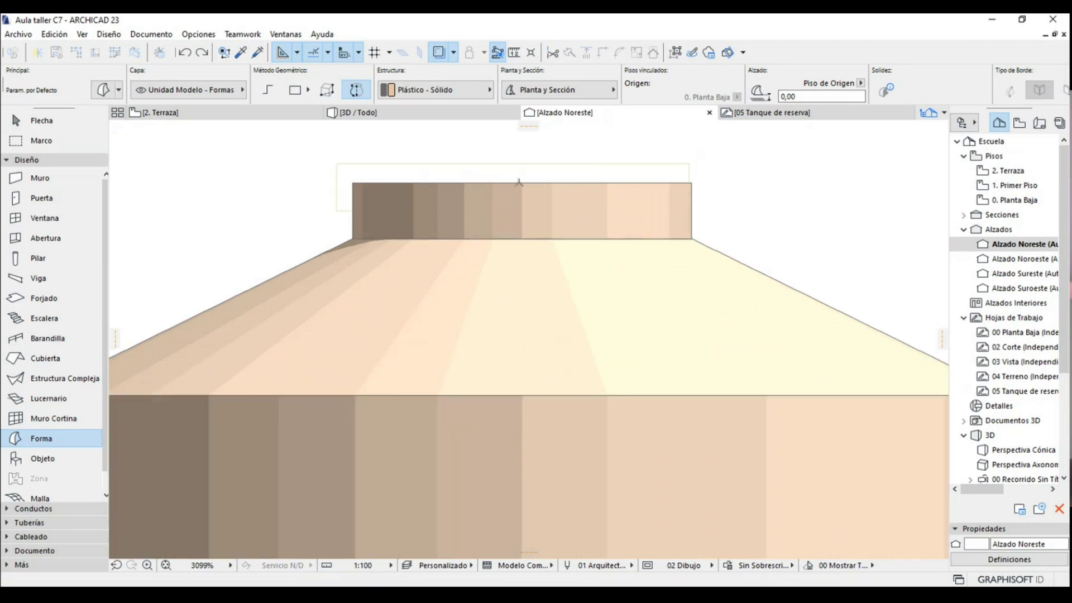
{"action": "scroll", "coordinate": [516, 181], "scroll_direction": "up", "scroll_amount": 1}
{"action": "left_click", "coordinate": [289, 160]}
{"action": "left_click", "coordinate": [290, 217]}
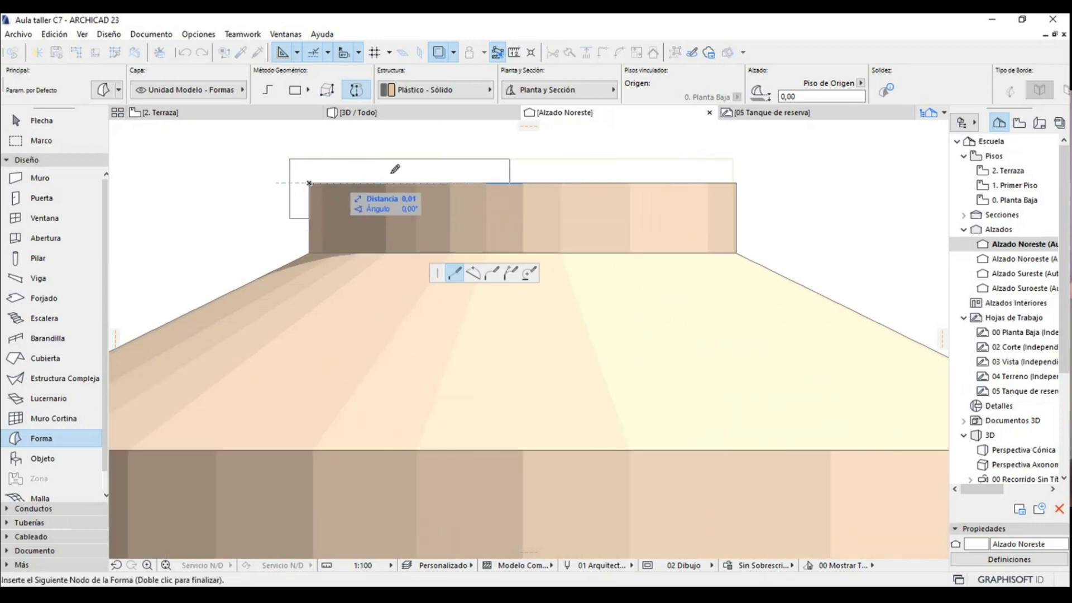
{"action": "double_click", "coordinate": [509, 170]}
{"action": "left_click", "coordinate": [509, 170]}
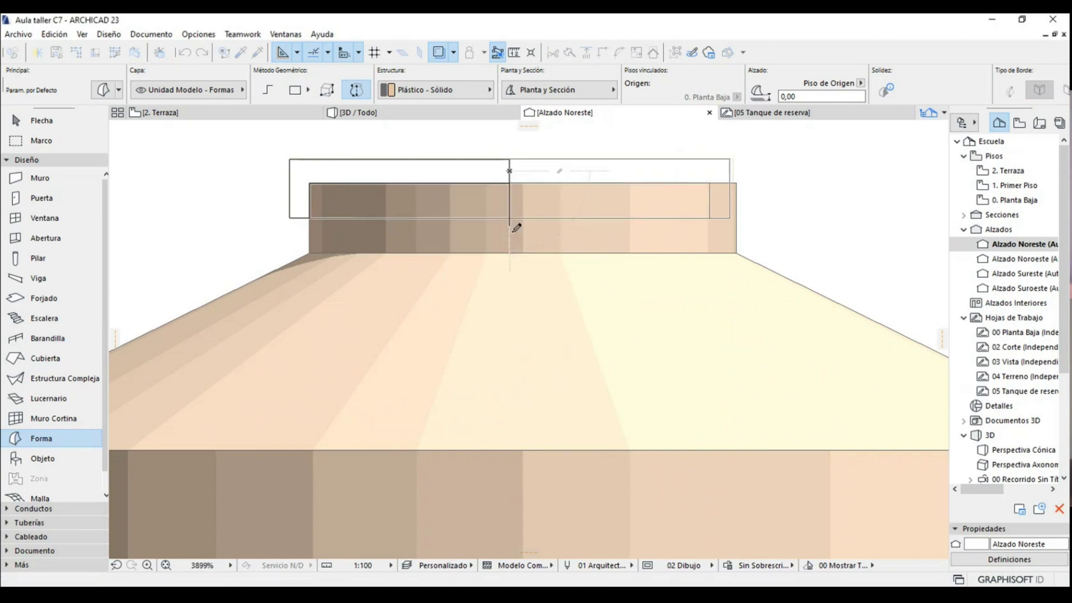
{"action": "left_click", "coordinate": [510, 226]}
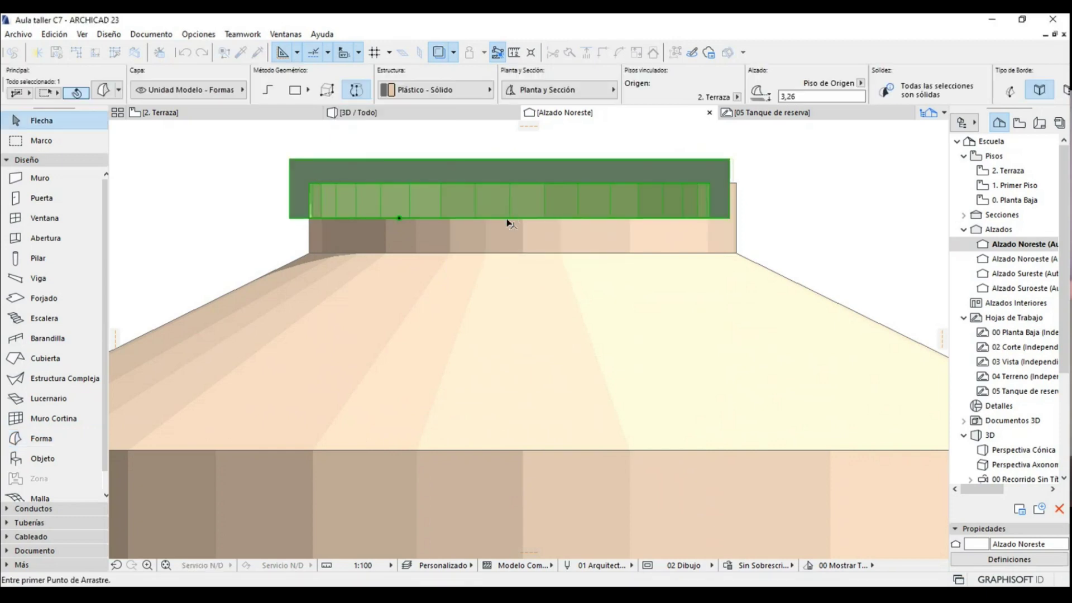
{"action": "left_click_drag", "start_coordinate": [508, 218], "coordinate": [524, 224]}
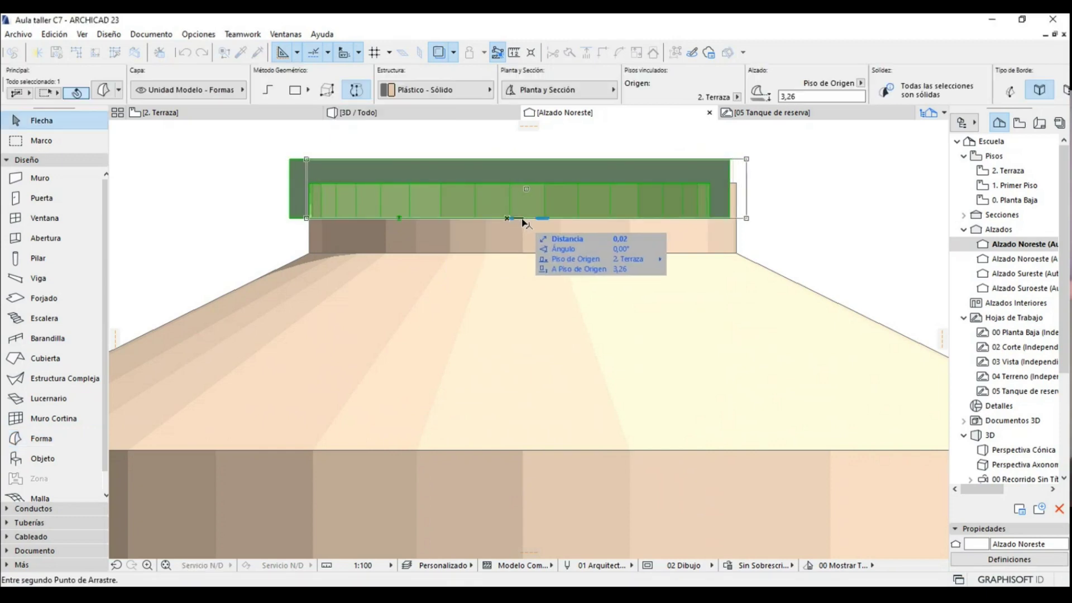
{"action": "left_click", "coordinate": [524, 223]}
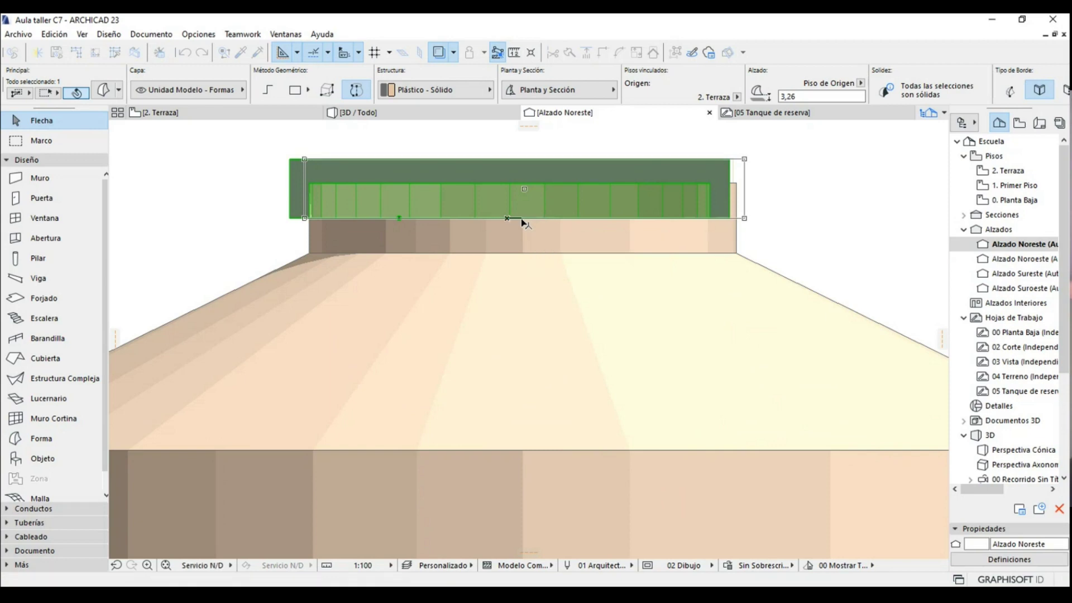
- Check the new lid in 3D, then go to the 2. Terraza plan
{"action": "left_click", "coordinate": [411, 113]}
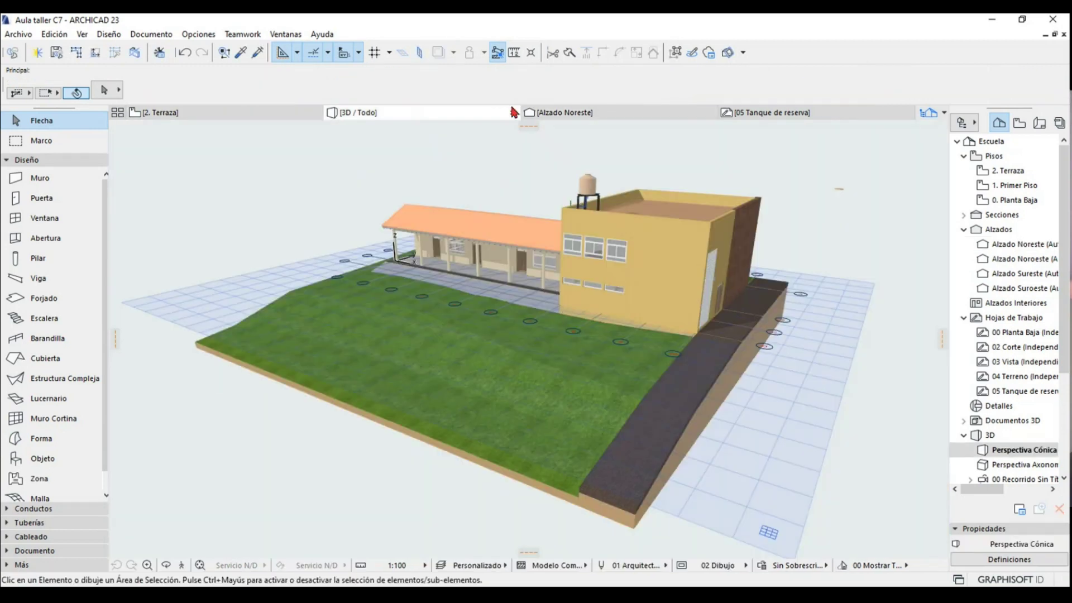
{"action": "left_click", "coordinate": [570, 109]}
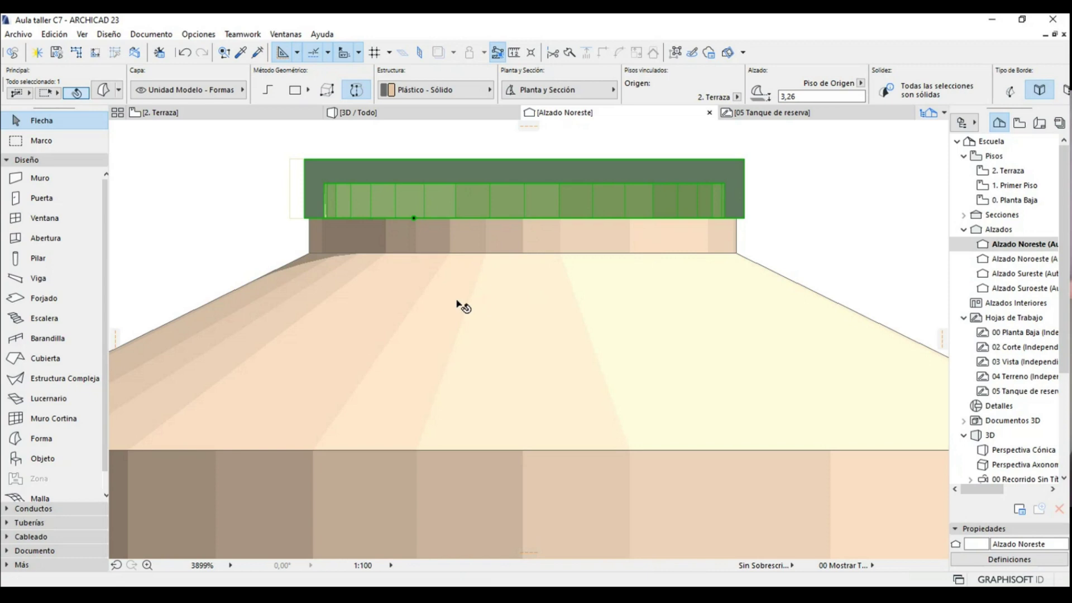
{"action": "scroll", "coordinate": [457, 305], "scroll_direction": "down", "scroll_amount": 4}
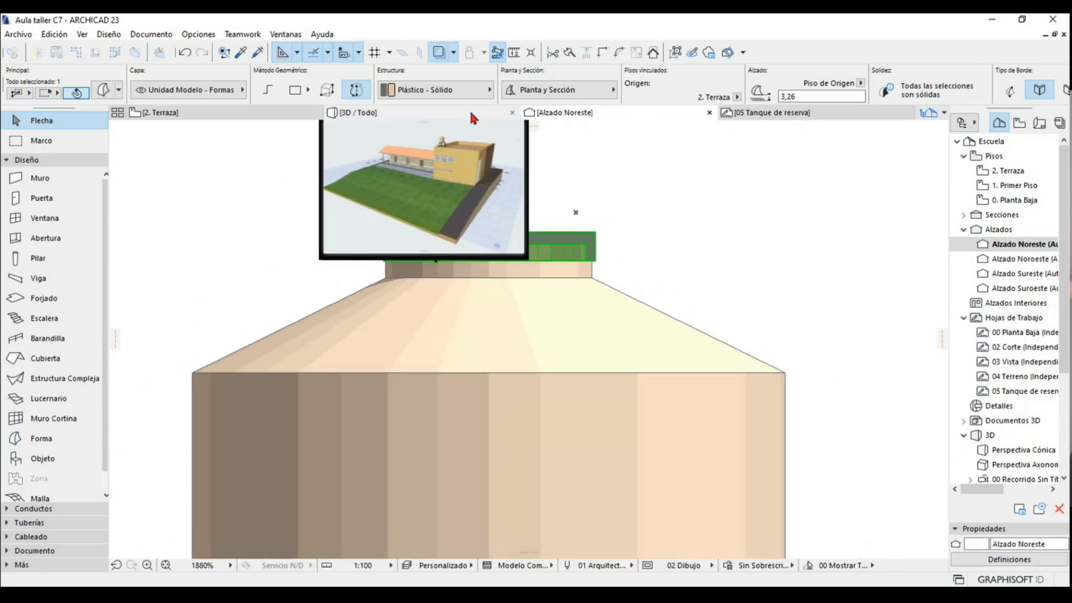
{"action": "left_click", "coordinate": [162, 112]}
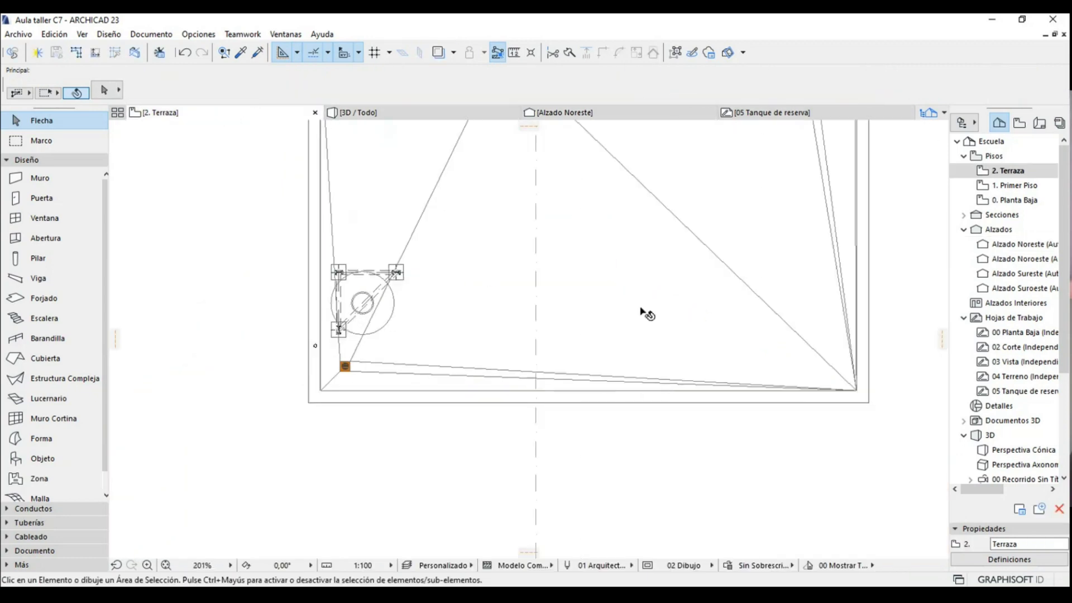
{"action": "scroll", "coordinate": [641, 308], "scroll_direction": "down", "scroll_amount": 4}
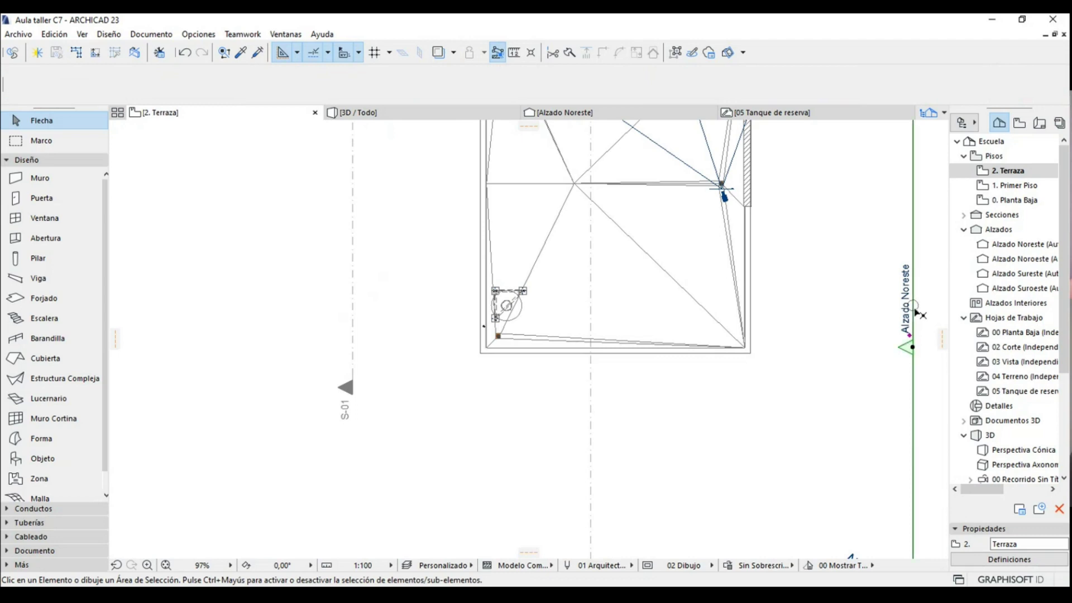
- Move the lid morph onto the tank's centre in plan, undoing an accidental marker move
{"action": "left_click", "coordinate": [916, 313]}
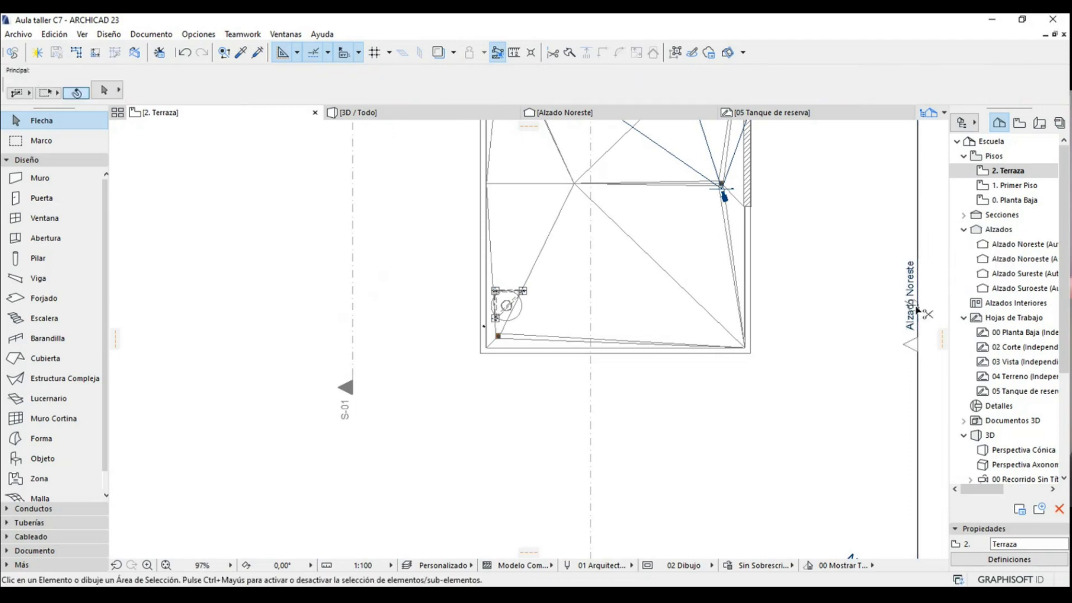
{"action": "key", "text": "ctrl+z"}
{"action": "left_click", "coordinate": [915, 309]}
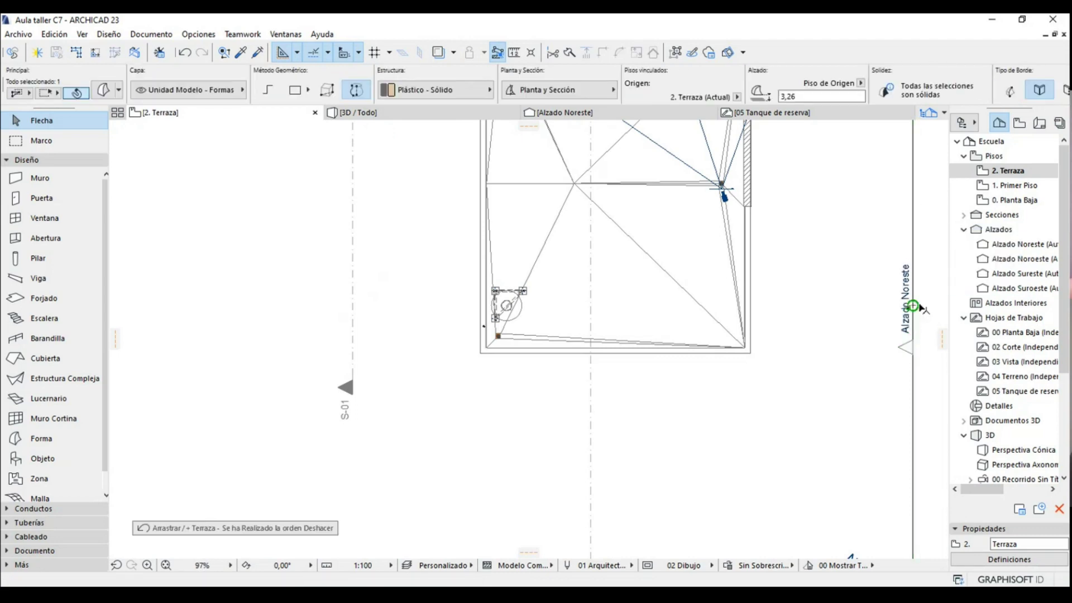
{"action": "scroll", "coordinate": [892, 323], "scroll_direction": "up", "scroll_amount": 5}
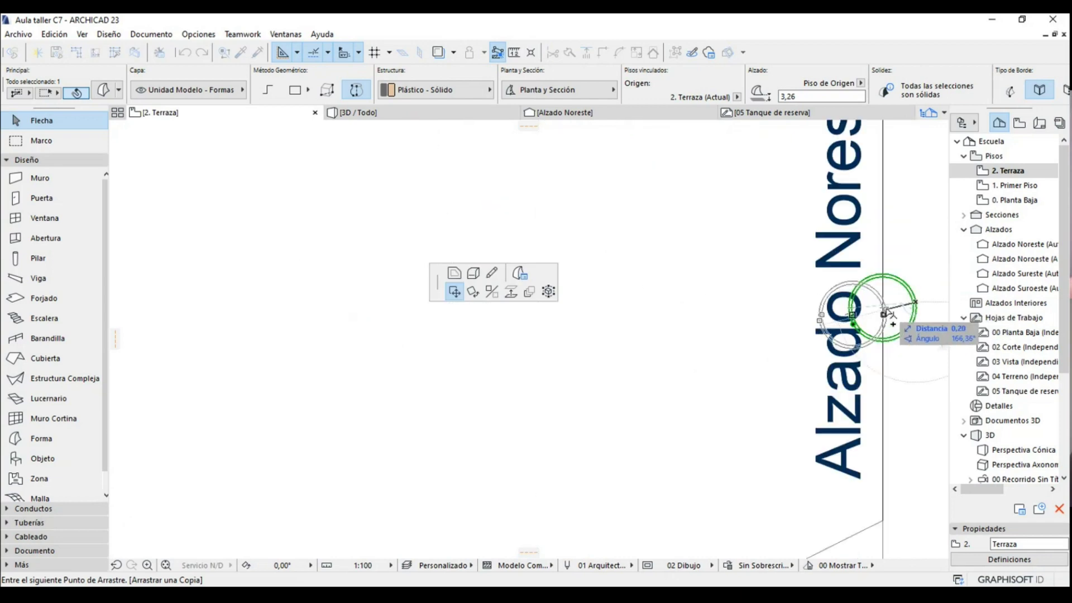
{"action": "key", "text": "Escape"}
{"action": "left_click", "coordinate": [884, 313]}
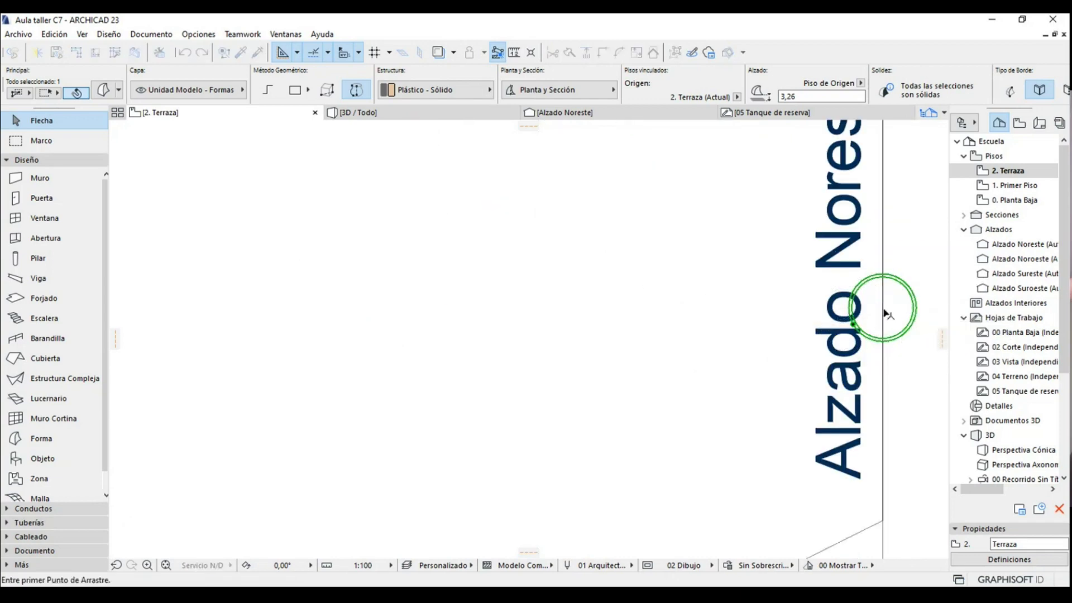
{"action": "scroll", "coordinate": [884, 313], "scroll_direction": "down", "scroll_amount": 5}
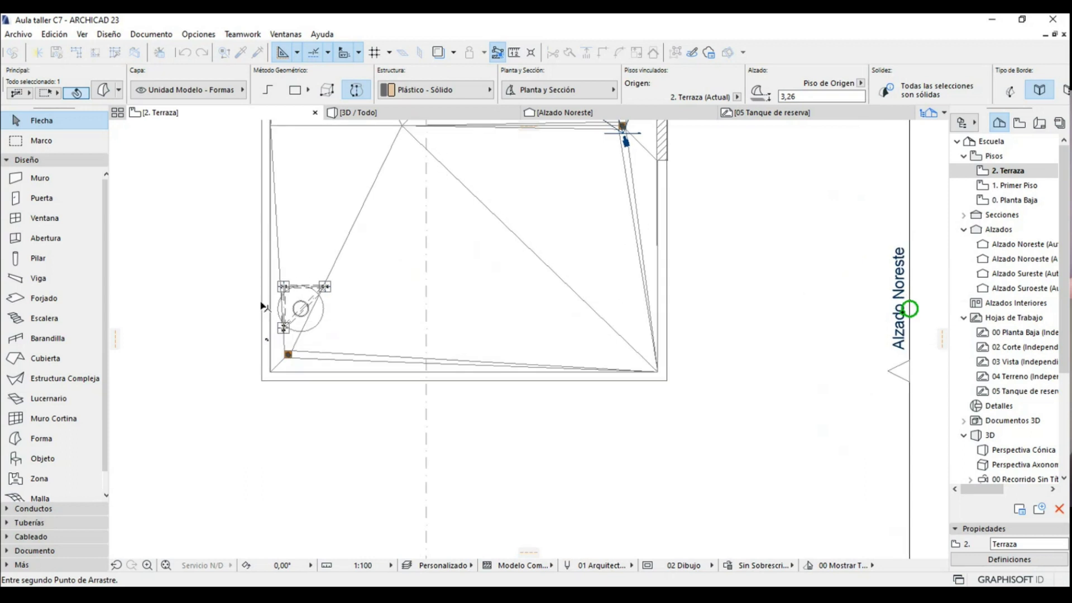
{"action": "scroll", "coordinate": [263, 306], "scroll_direction": "up", "scroll_amount": 3}
{"action": "left_click", "coordinate": [404, 326]}
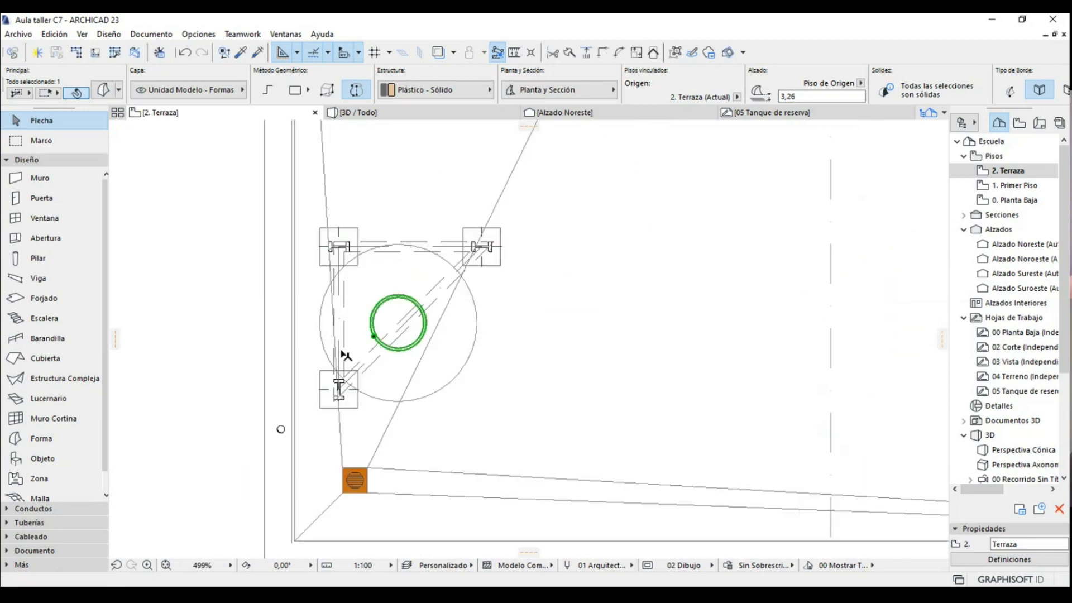
{"action": "key", "text": "Escape"}
{"action": "mouse_move", "coordinate": [357, 113]}
{"action": "left_click", "coordinate": [614, 110]}
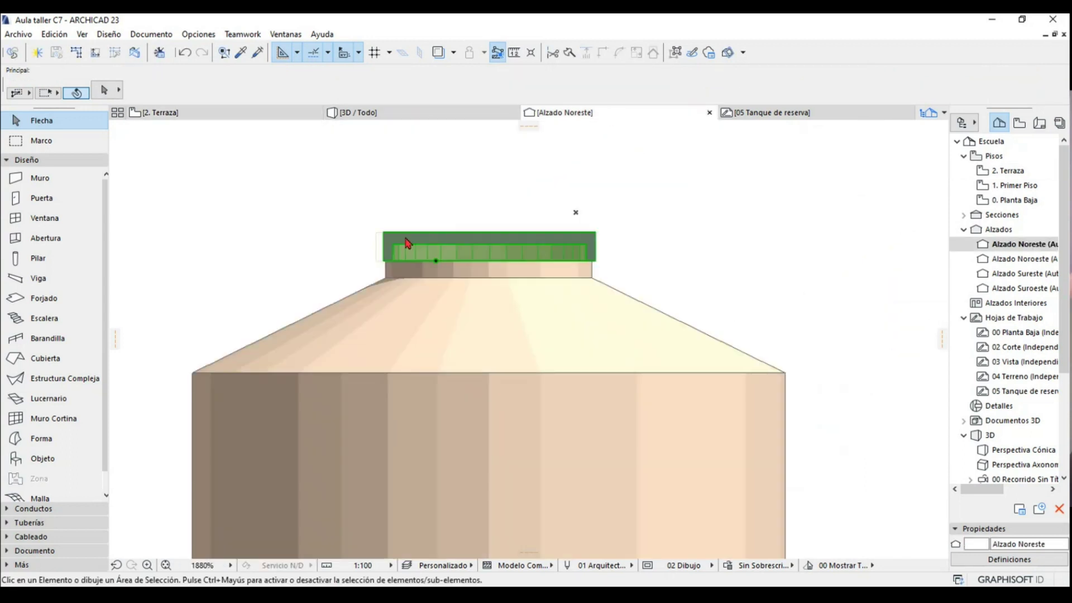
- Zoom to the tank in the 3D / Todo view and orbit below it
{"action": "left_click", "coordinate": [433, 114]}
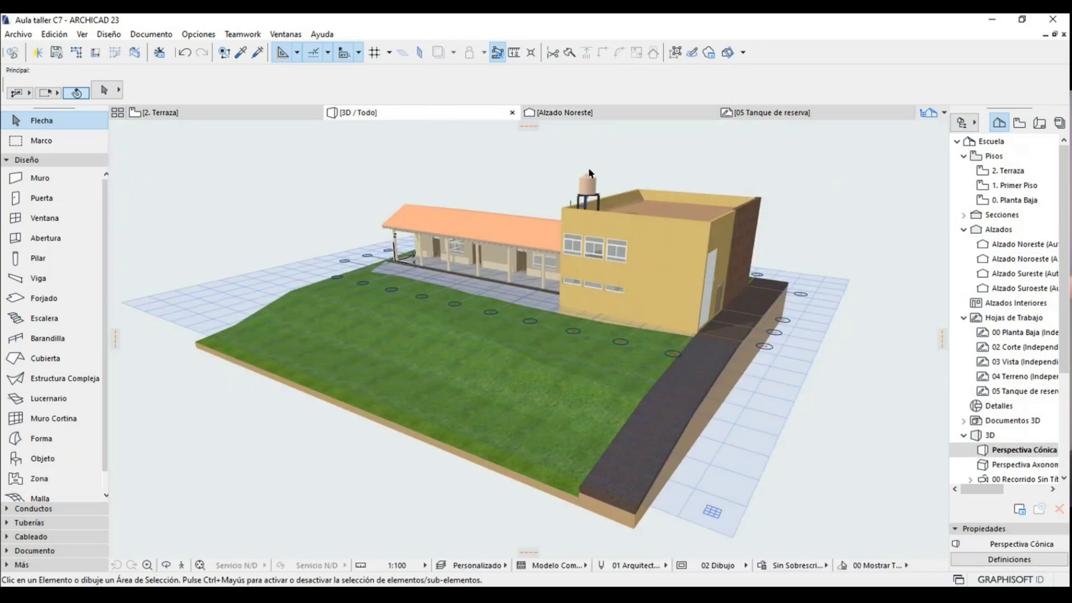
{"action": "scroll", "coordinate": [590, 178], "scroll_direction": "up", "scroll_amount": 3}
{"action": "scroll", "coordinate": [591, 177], "scroll_direction": "up", "scroll_amount": 3}
{"action": "scroll", "coordinate": [590, 178], "scroll_direction": "up", "scroll_amount": 3}
{"action": "scroll", "coordinate": [590, 177], "scroll_direction": "up", "scroll_amount": 3}
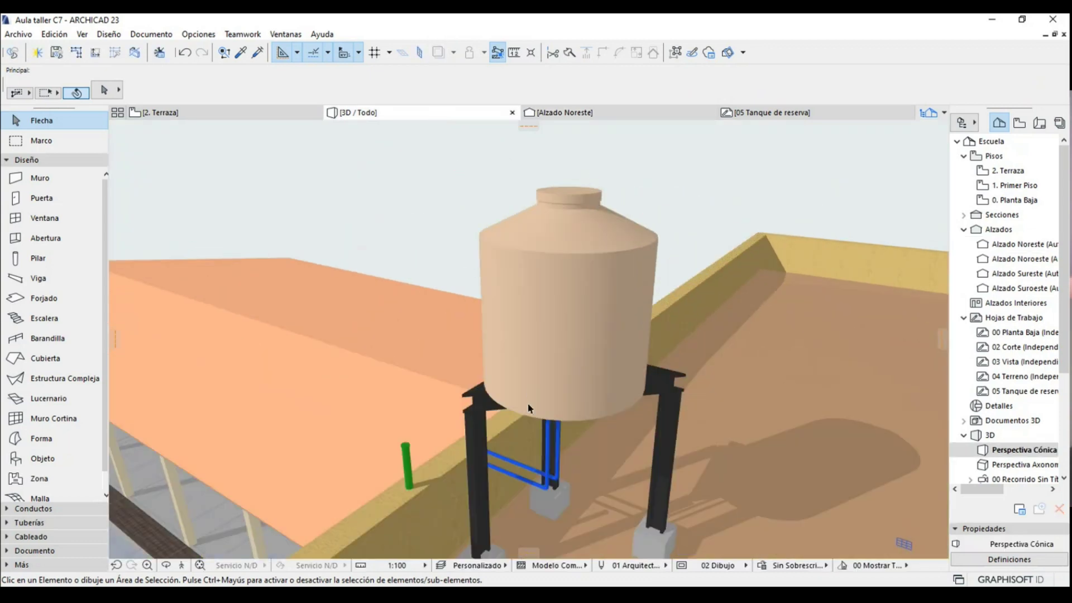
{"action": "left_click", "coordinate": [166, 565]}
{"action": "mouse_move", "coordinate": [486, 425]}
{"action": "left_mouse_down"}
{"action": "mouse_move", "coordinate": [483, 329]}
{"action": "mouse_move", "coordinate": [585, 445]}
{"action": "mouse_move", "coordinate": [513, 250]}
{"action": "left_mouse_up"}
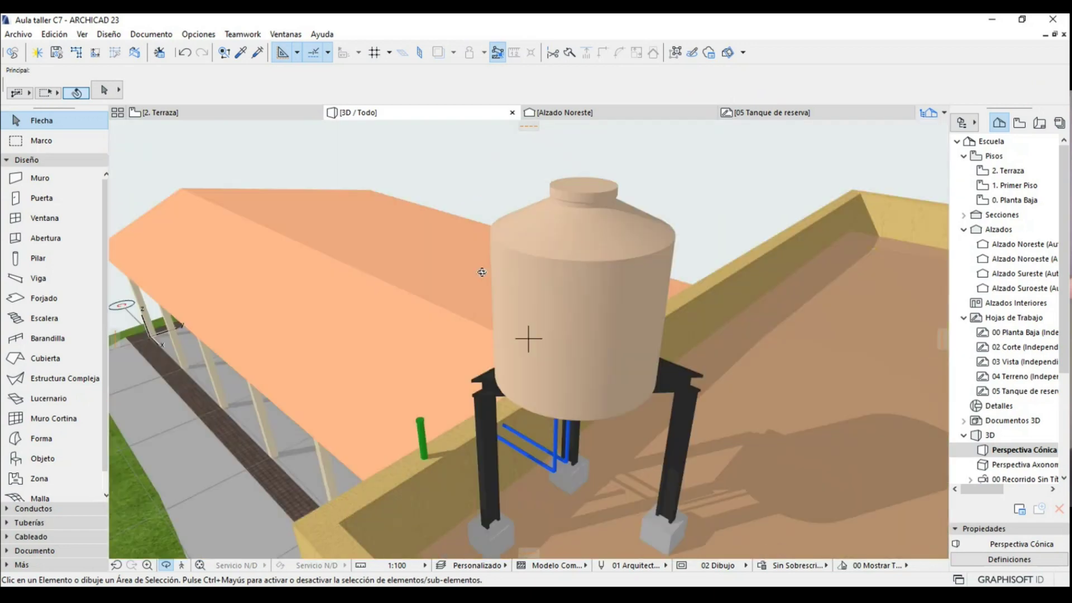
{"action": "mouse_move", "coordinate": [48, 399]}
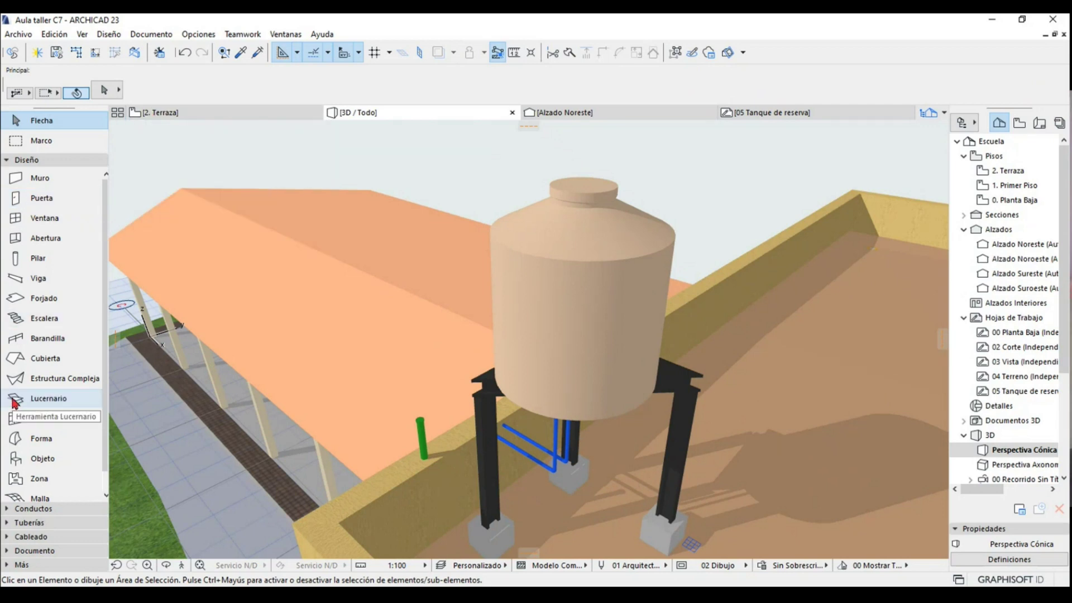
{"action": "left_click", "coordinate": [43, 460]}
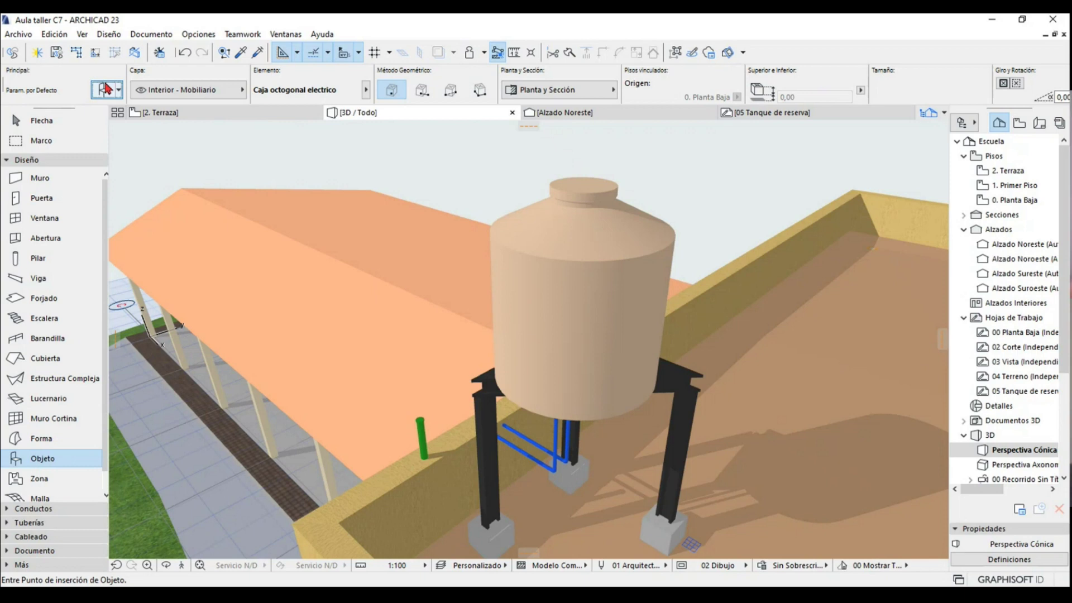
- Search the object library for 'conex' and choose Conexión MEP 23
{"action": "left_click", "coordinate": [106, 88]}
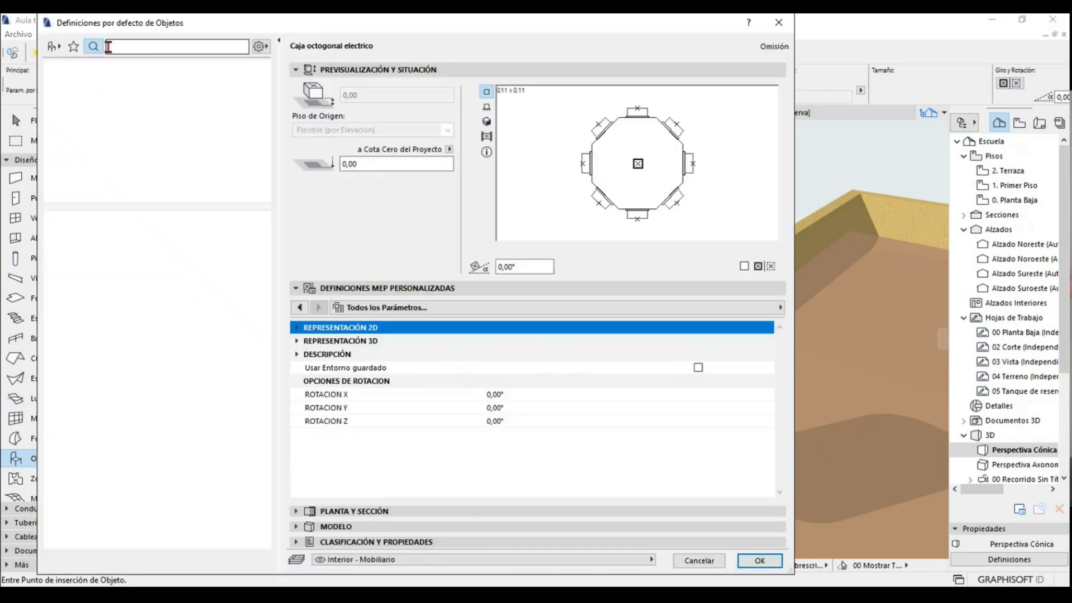
{"action": "left_click", "coordinate": [53, 46]}
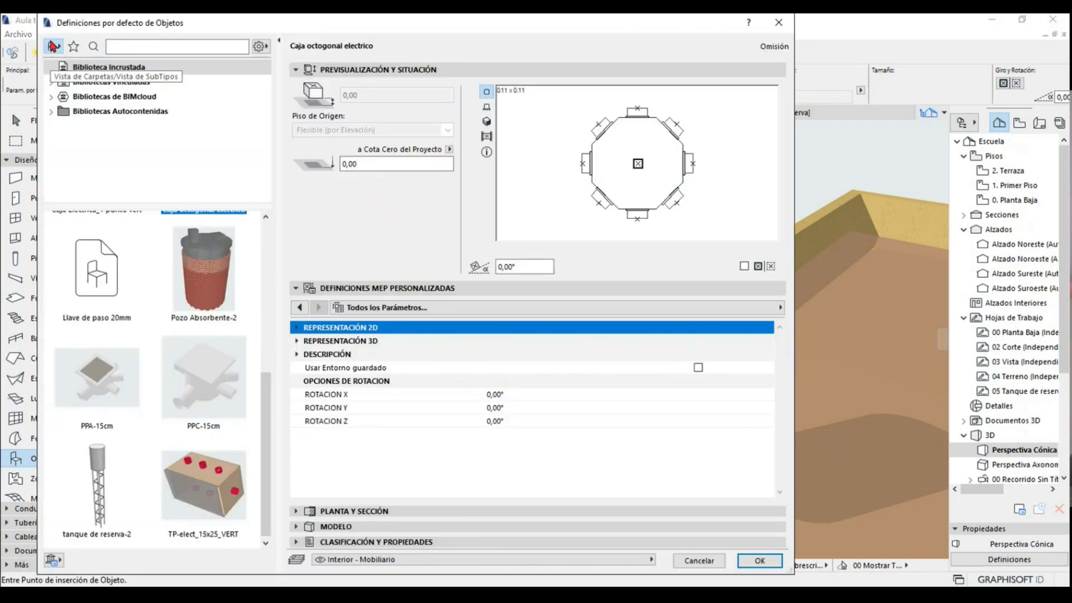
{"action": "left_click", "coordinate": [172, 48]}
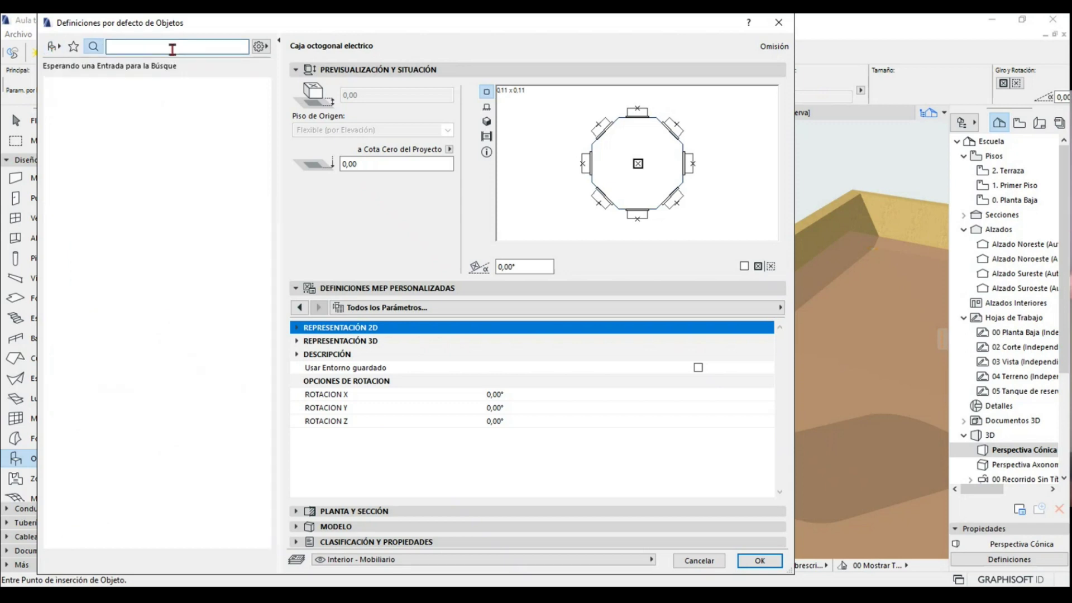
{"action": "type", "text": "conex"}
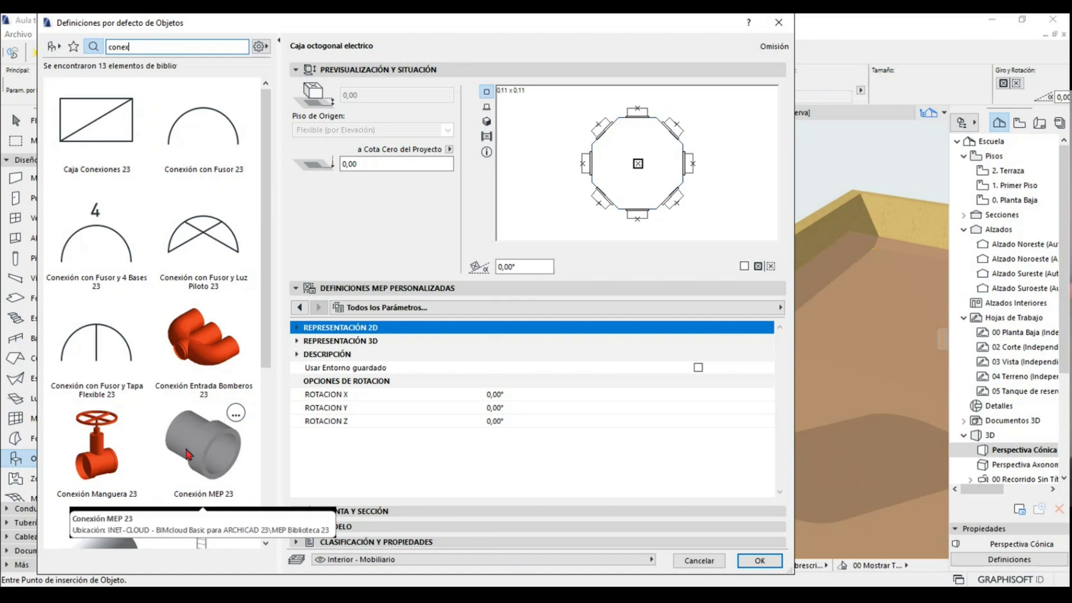
{"action": "left_click", "coordinate": [188, 453]}
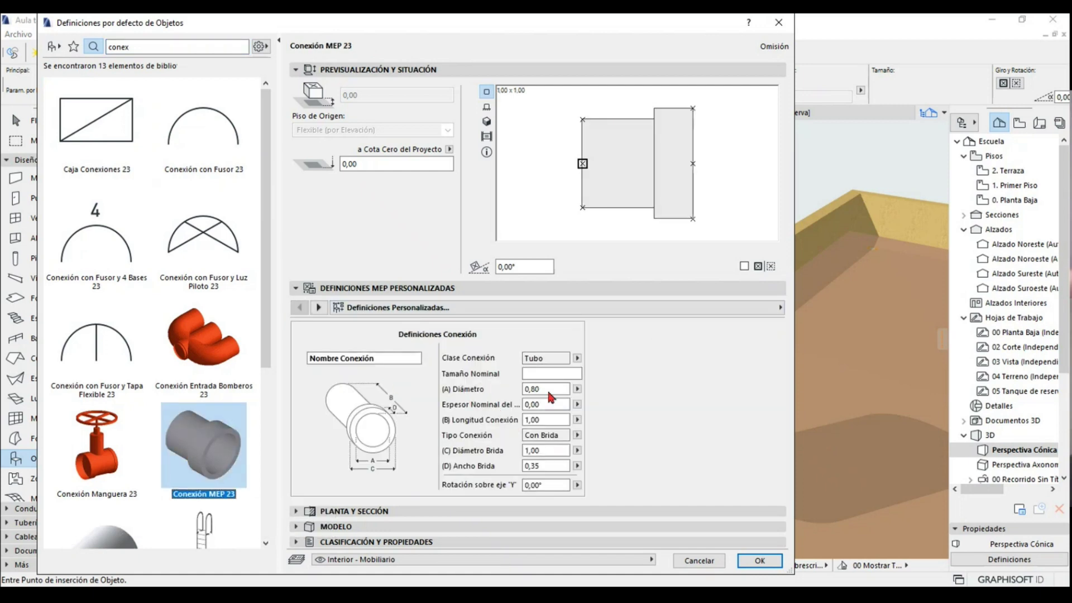
- Set the connection to diameter 0,03, length 0,05, type Soldada (welded)
{"action": "left_click", "coordinate": [577, 358]}
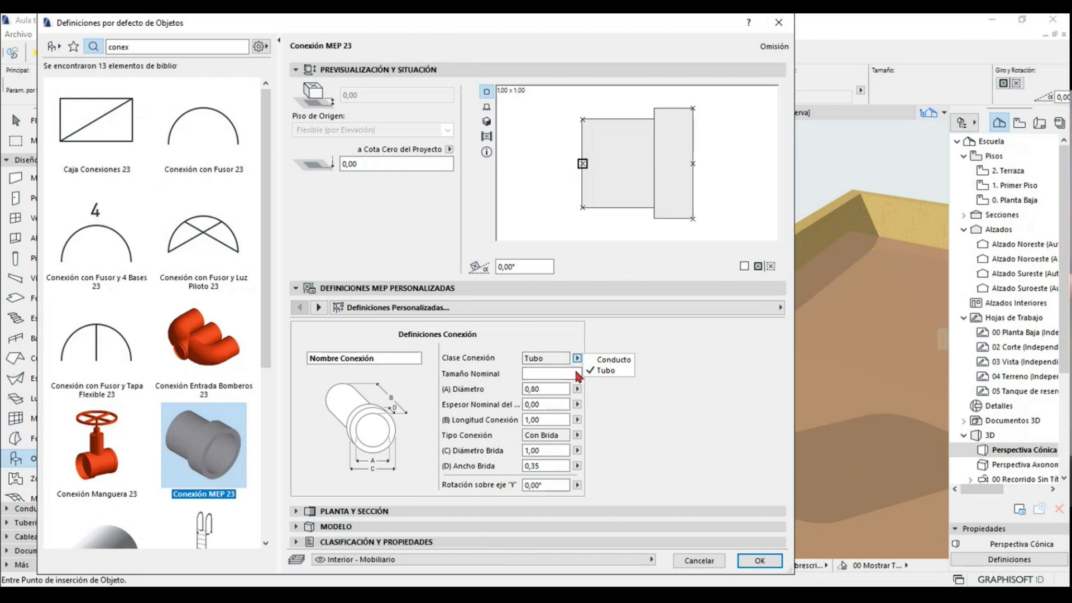
{"action": "left_click", "coordinate": [553, 391]}
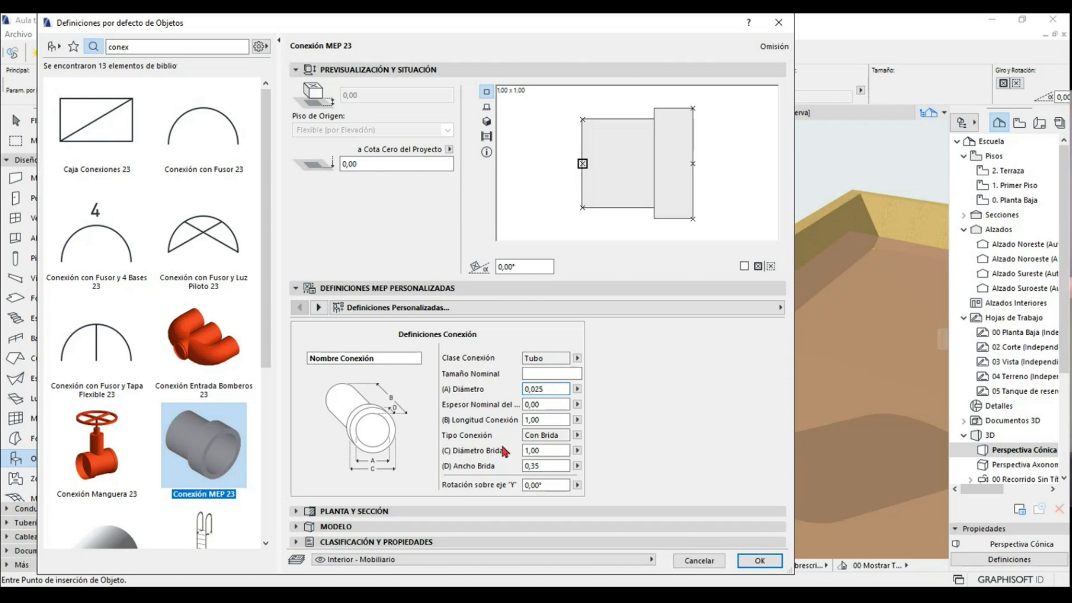
{"action": "key", "text": "Return"}
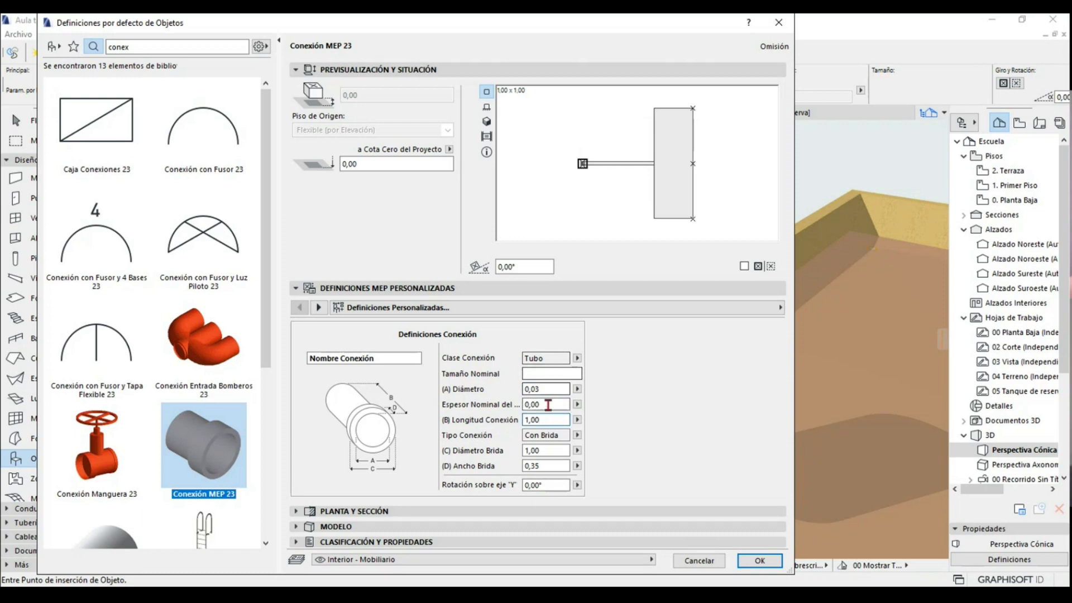
{"action": "left_click", "coordinate": [577, 436]}
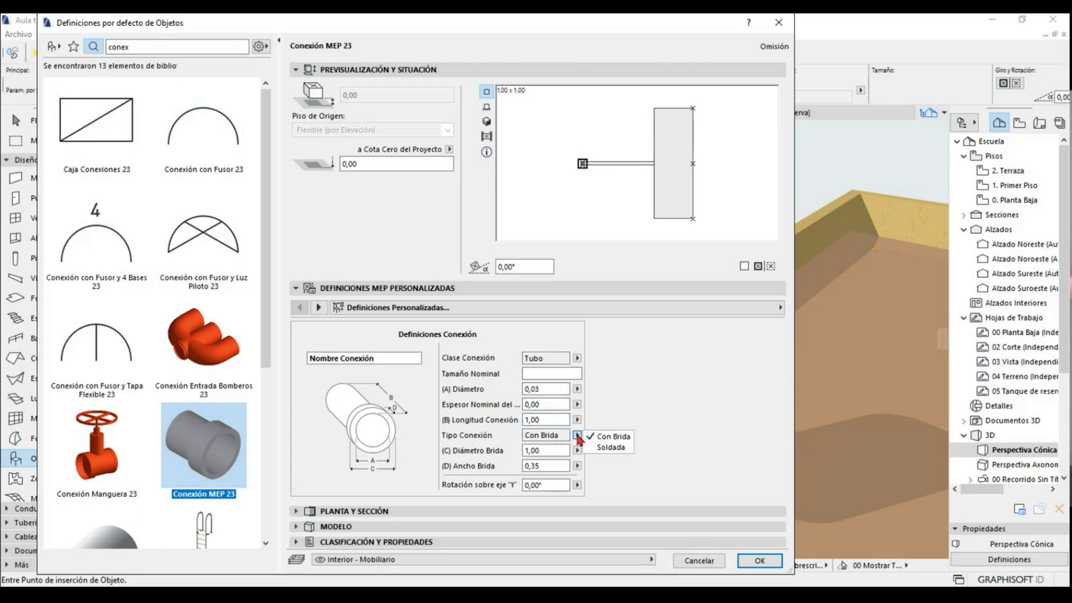
{"action": "left_click", "coordinate": [592, 447]}
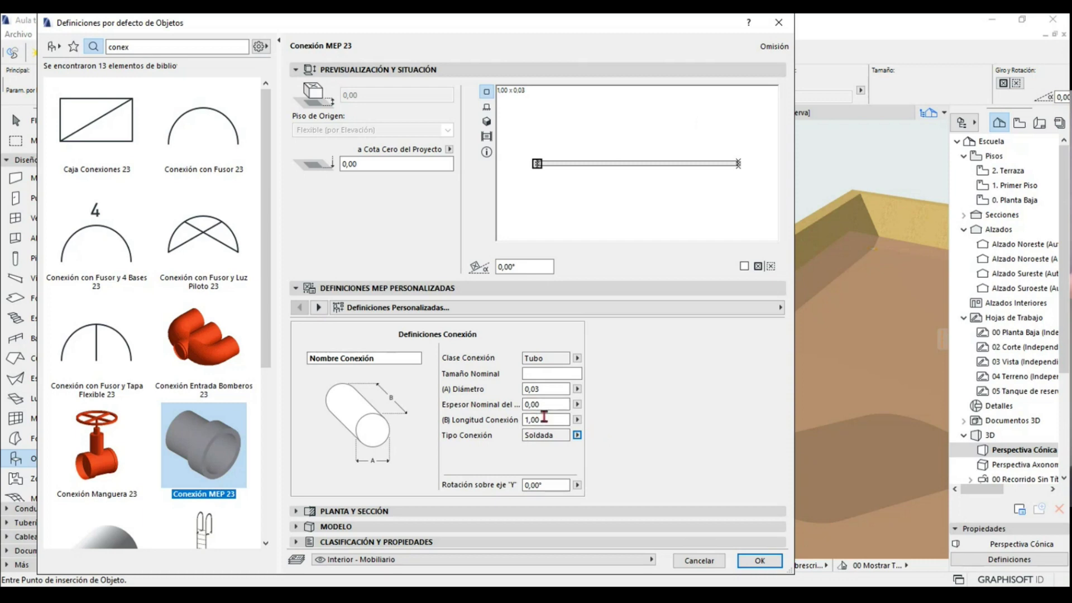
{"action": "left_click", "coordinate": [546, 419]}
{"action": "type", "text": "0,05"}
{"action": "key", "text": "Return"}
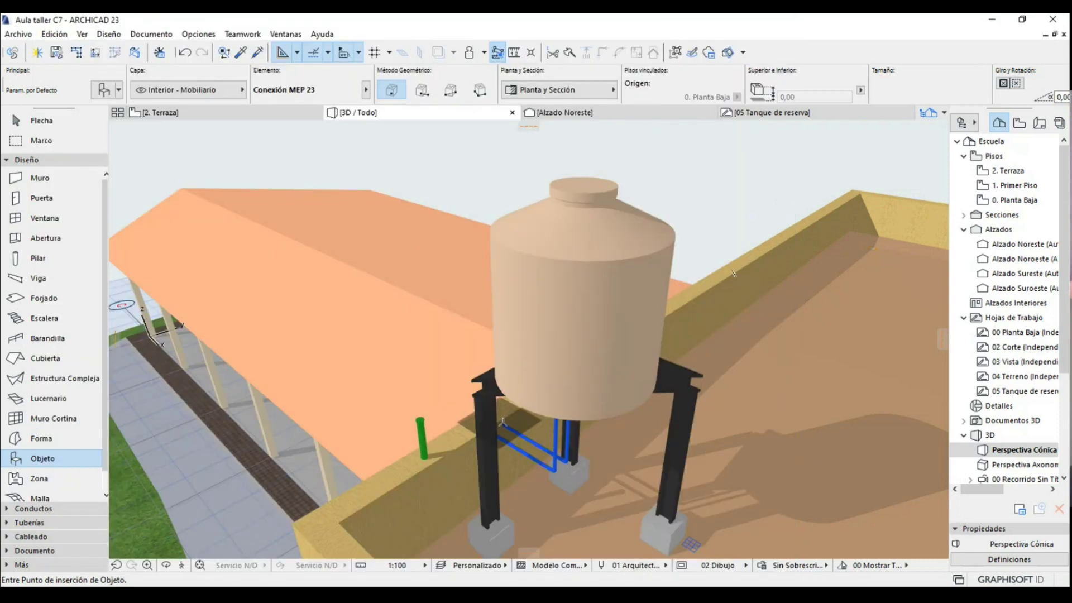
- Review the connection's 3D preview and accept the default settings
{"action": "left_click", "coordinate": [105, 89]}
{"action": "left_click", "coordinate": [485, 120]}
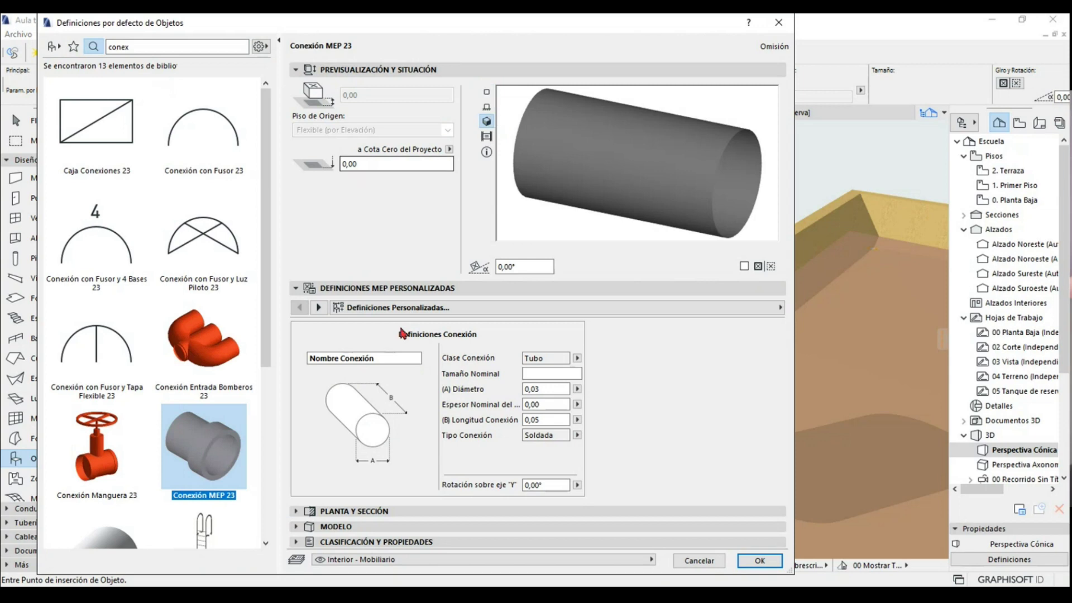
{"action": "left_click", "coordinate": [318, 307]}
{"action": "left_click", "coordinate": [299, 307]}
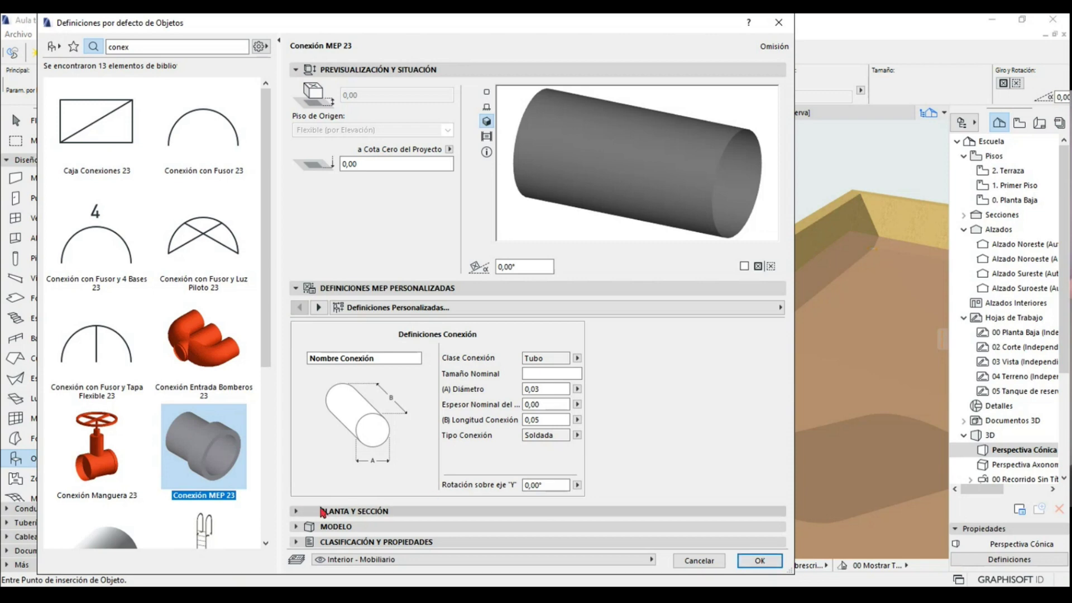
{"action": "left_click", "coordinate": [758, 560]}
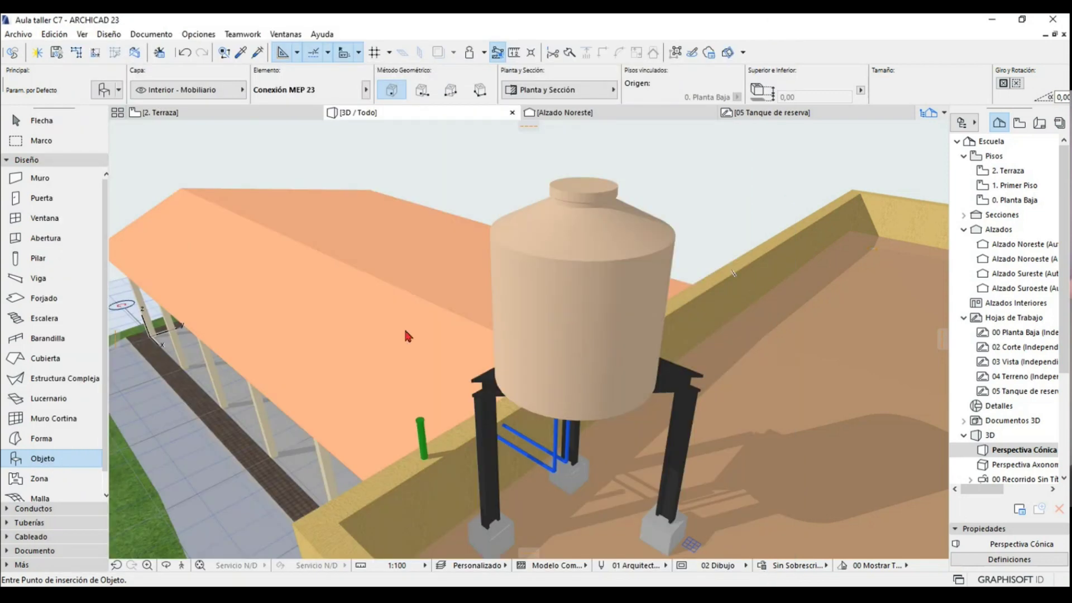
- Place the Conexión MEP 23 on the water tank in 3D and select it
{"action": "scroll", "coordinate": [522, 243], "scroll_direction": "up", "scroll_amount": 2}
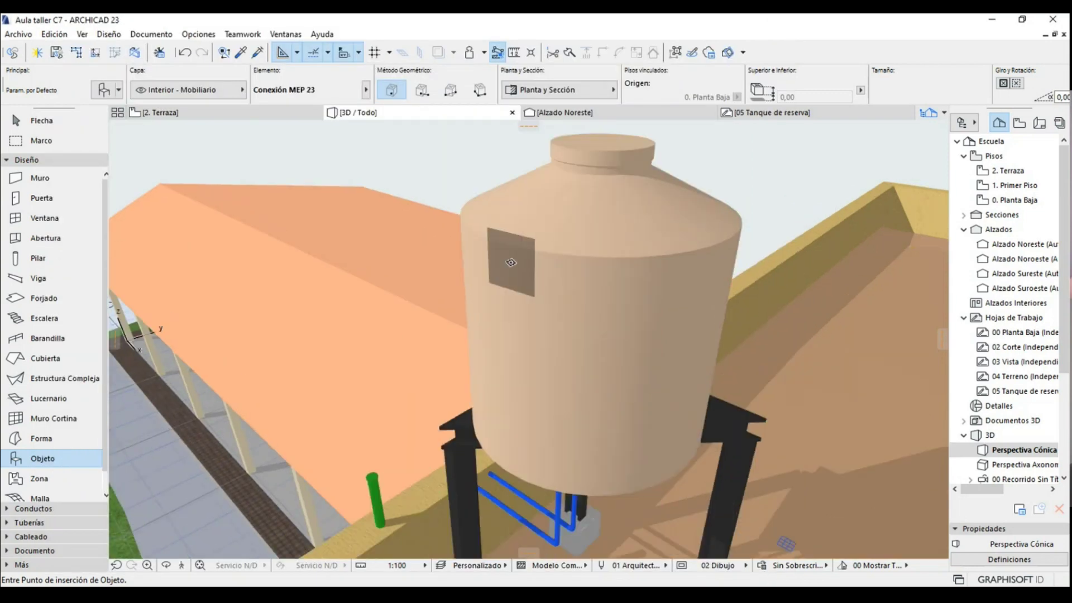
{"action": "left_click", "coordinate": [512, 262]}
{"action": "scroll", "coordinate": [509, 273], "scroll_direction": "up", "scroll_amount": 2}
{"action": "key", "text": "Escape"}
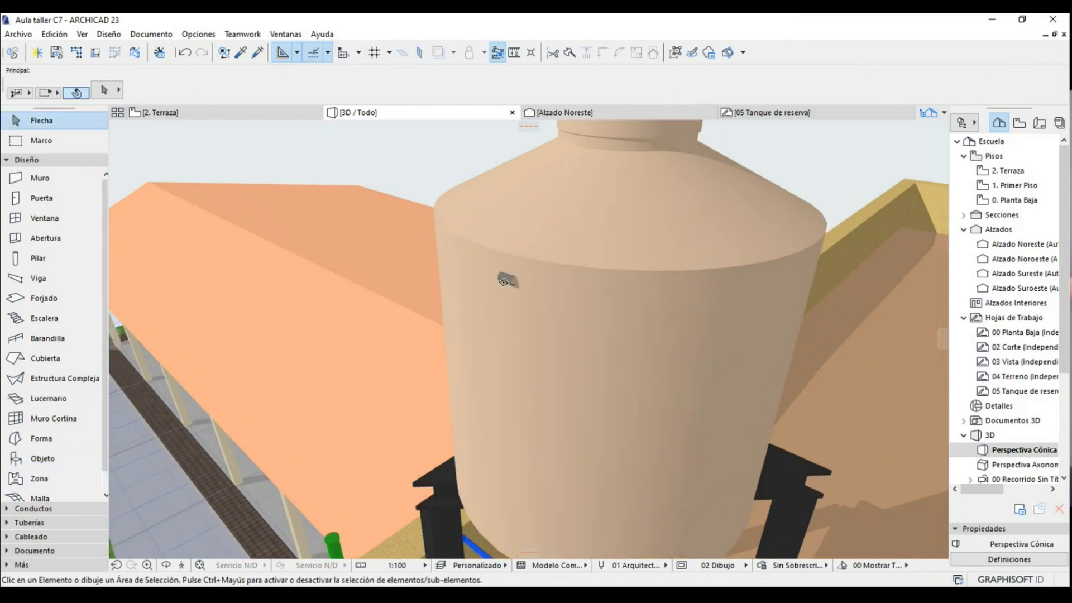
{"action": "scroll", "coordinate": [505, 284], "scroll_direction": "up", "scroll_amount": 2}
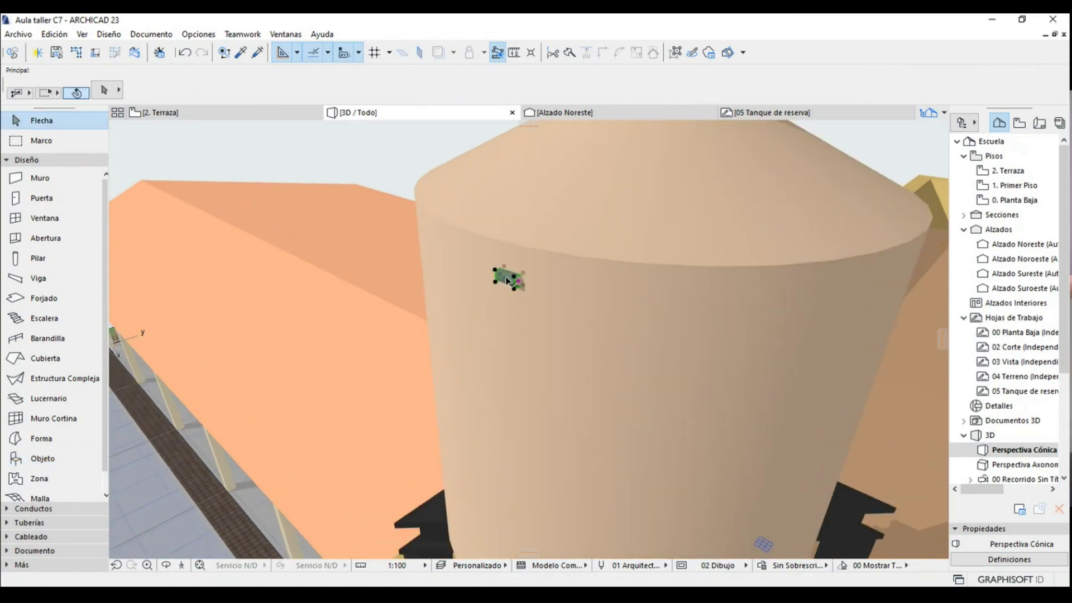
{"action": "left_click", "coordinate": [508, 280]}
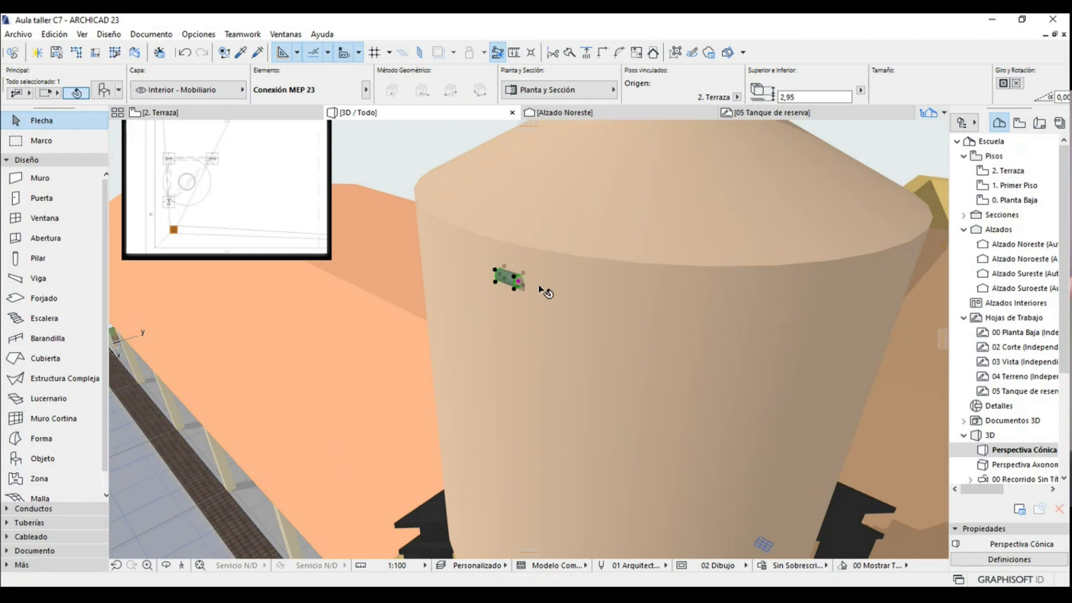
- Rotate the connection to stick out horizontally and shift it slightly up-left
{"action": "scroll", "coordinate": [522, 289], "scroll_direction": "up", "scroll_amount": 3}
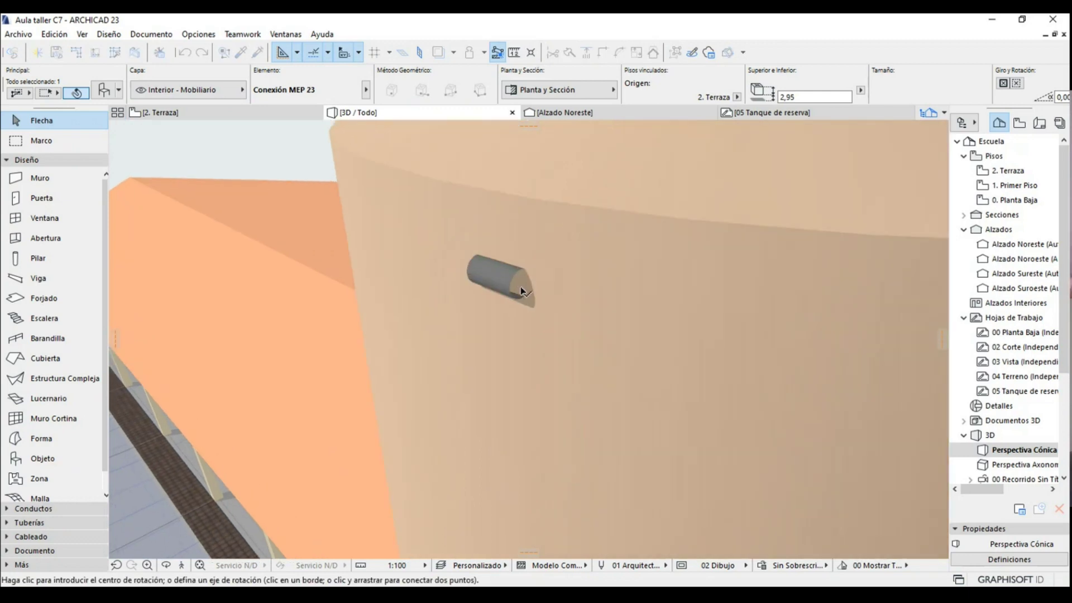
{"action": "left_click", "coordinate": [521, 286]}
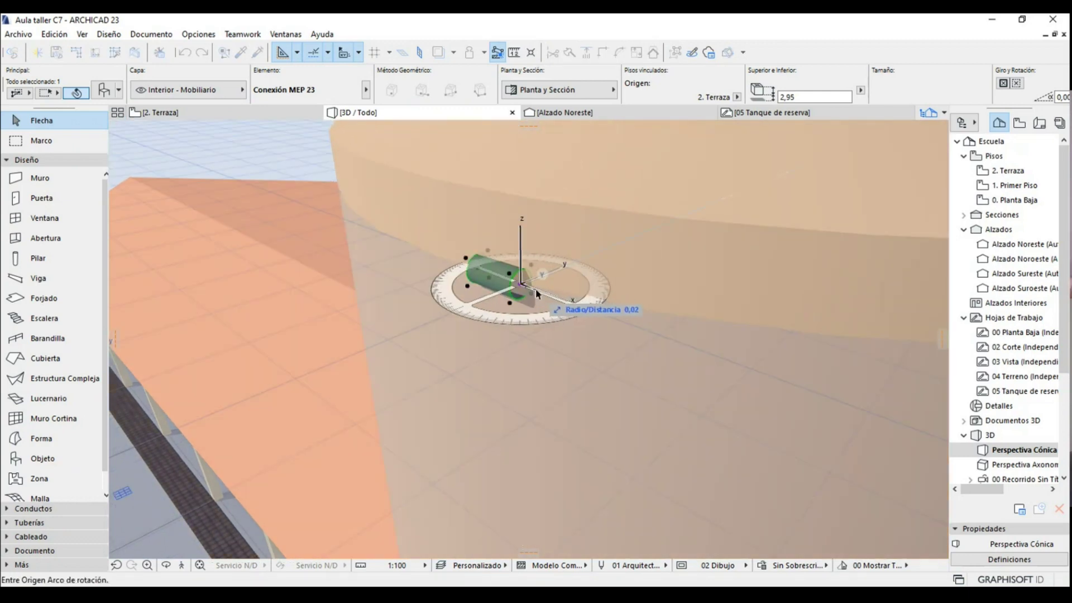
{"action": "left_click", "coordinate": [535, 288]}
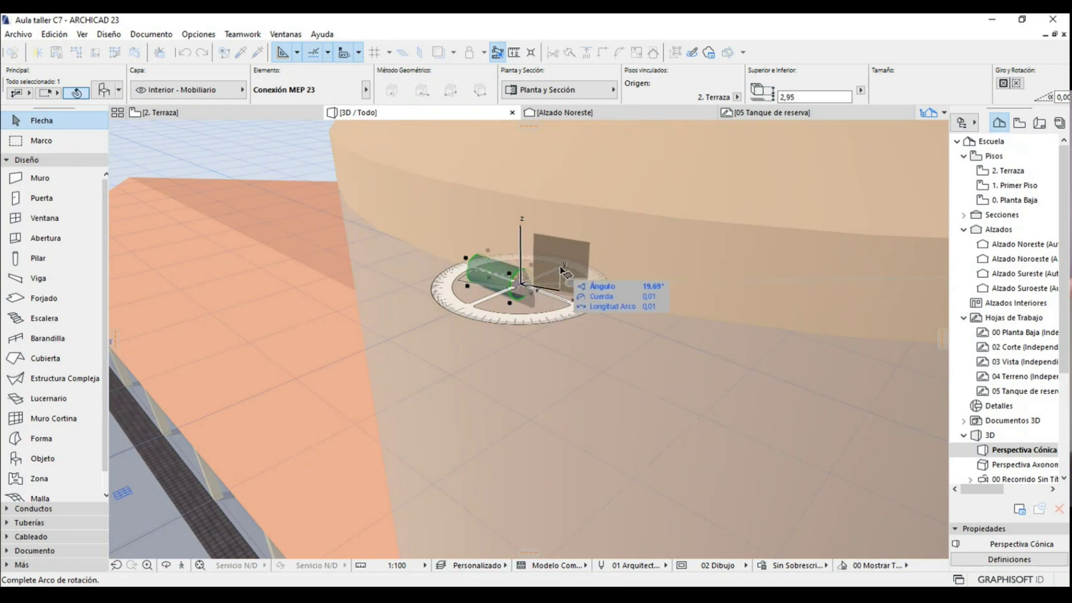
{"action": "left_click", "coordinate": [547, 273]}
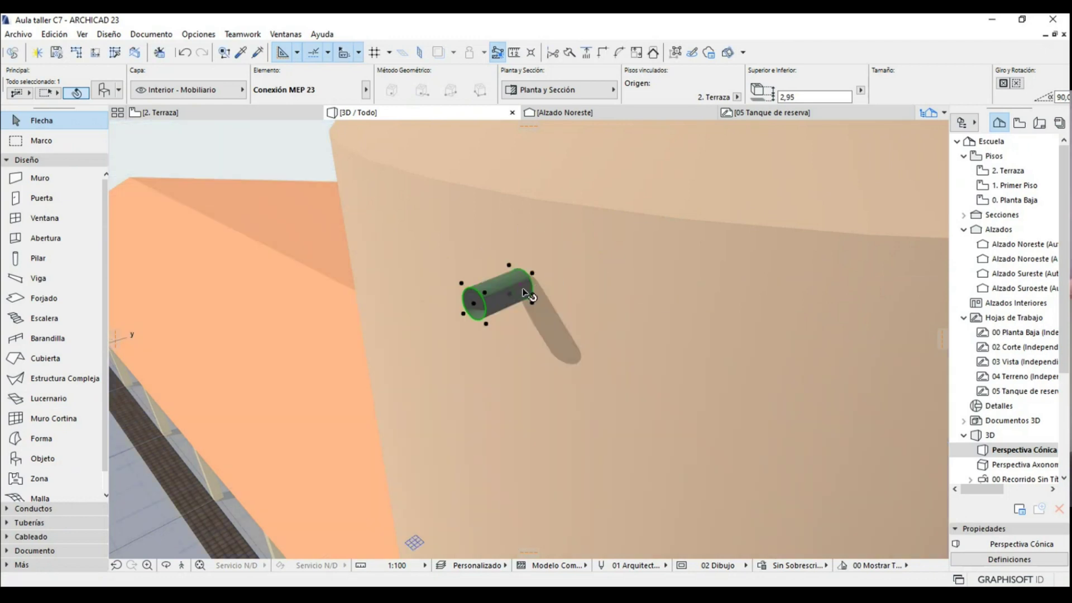
{"action": "left_click_drag", "start_coordinate": [525, 295], "coordinate": [505, 282]}
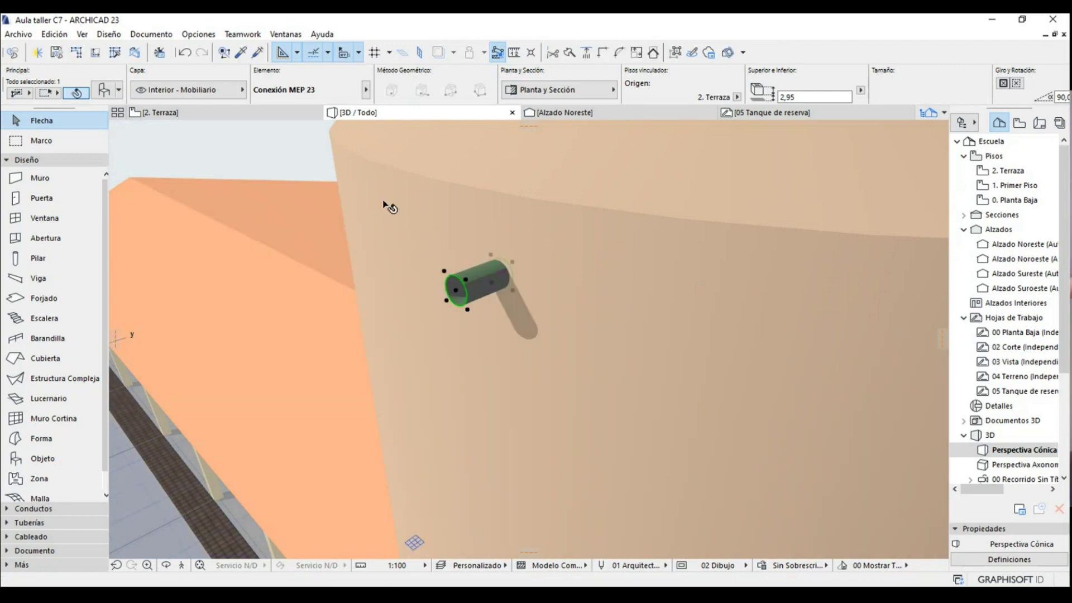
{"action": "left_click", "coordinate": [171, 113]}
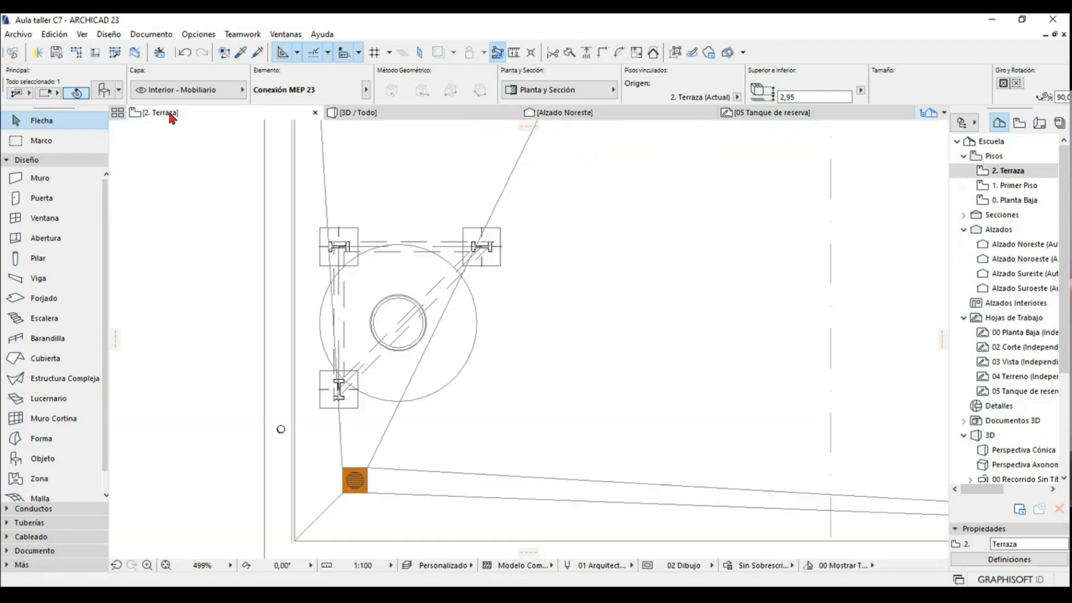
- Move the connector 0,09 to the left onto the tank's outer edge
{"action": "scroll", "coordinate": [408, 401], "scroll_direction": "up", "scroll_amount": 5}
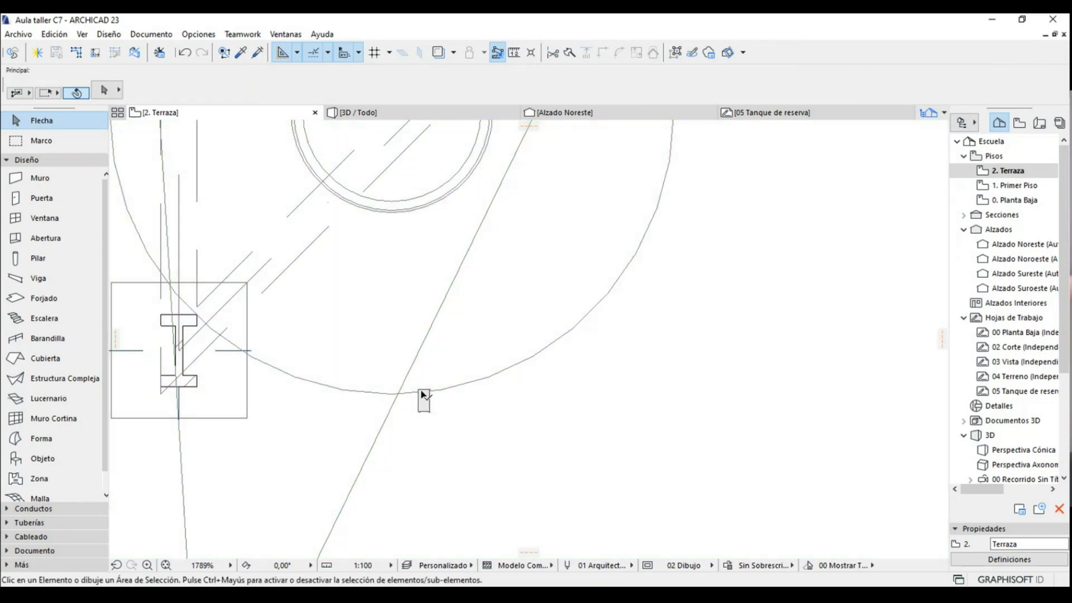
{"action": "left_click", "coordinate": [422, 394]}
{"action": "key", "text": "ctrl+d"}
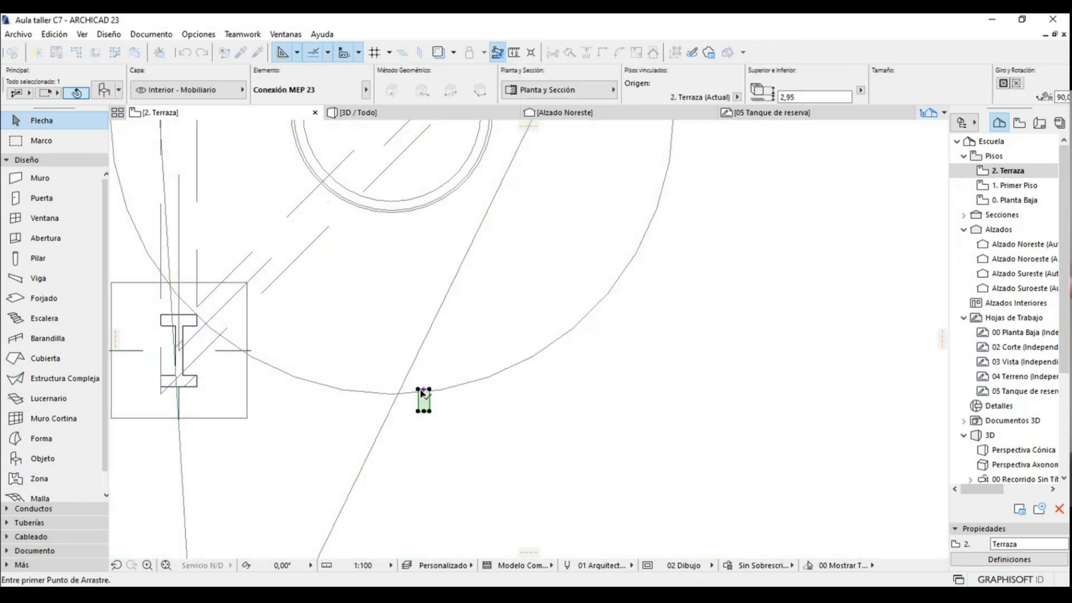
{"action": "left_click", "coordinate": [424, 392]}
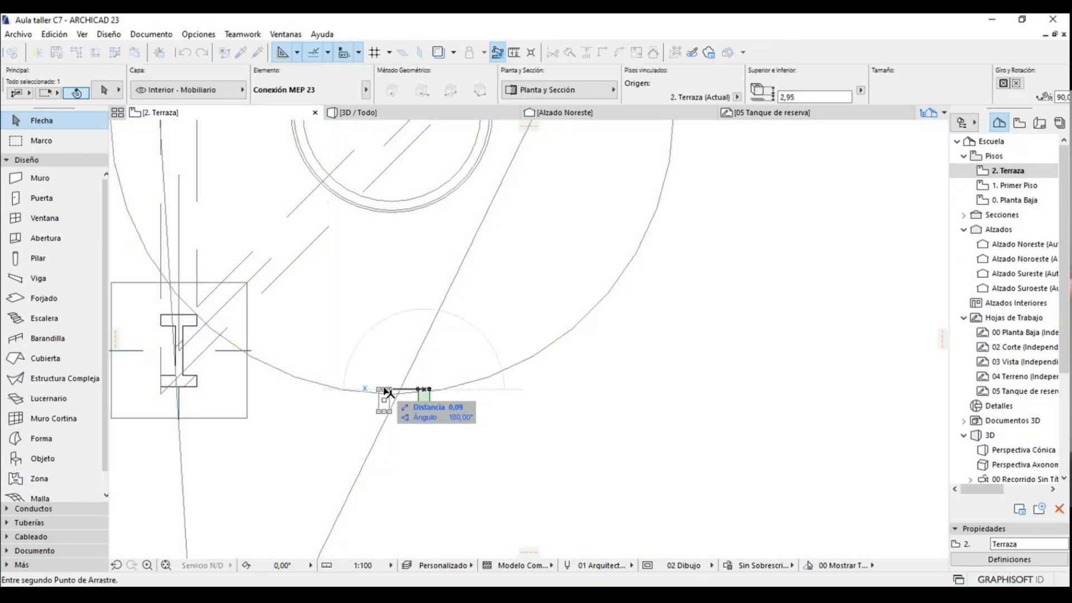
{"action": "scroll", "coordinate": [387, 392], "scroll_direction": "down", "scroll_amount": 2}
{"action": "left_click", "coordinate": [398, 246]}
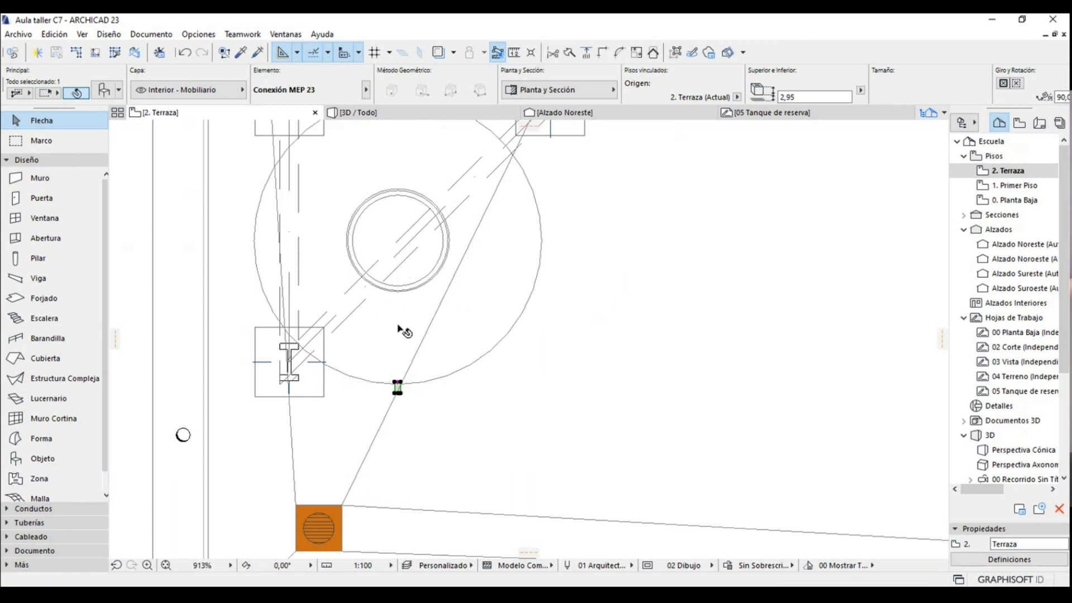
{"action": "key", "text": "Escape"}
{"action": "scroll", "coordinate": [397, 385], "scroll_direction": "up", "scroll_amount": 3}
{"action": "scroll", "coordinate": [306, 306], "scroll_direction": "down", "scroll_amount": 1}
{"action": "scroll", "coordinate": [287, 259], "scroll_direction": "down", "scroll_amount": 2}
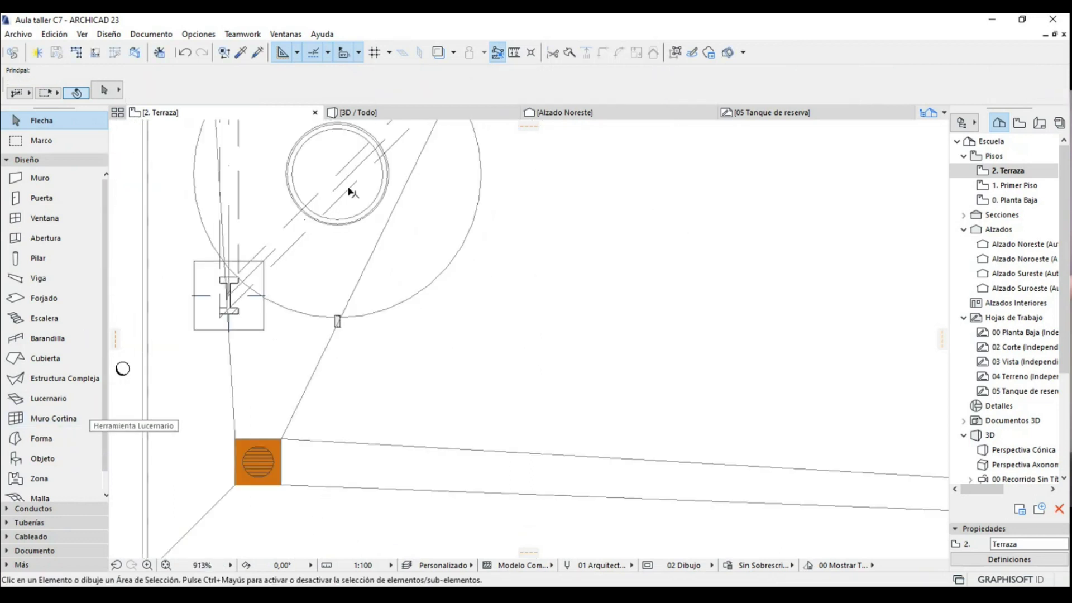
{"action": "left_click", "coordinate": [45, 459]}
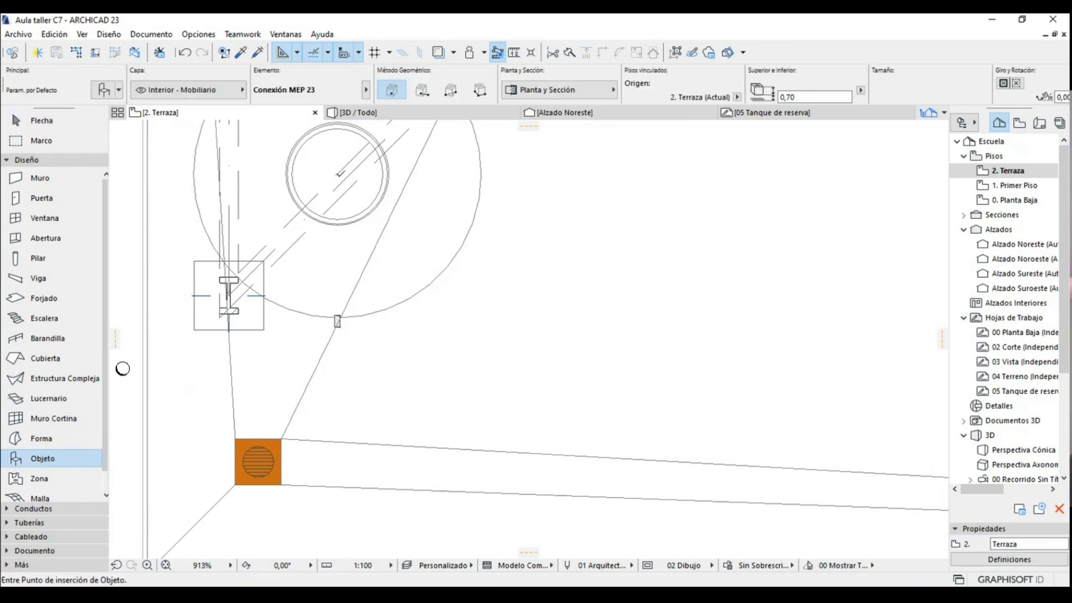
- Give the default Conexión MEP 23 a 90° rotation about the Y axis, checking its plan and side previews
{"action": "left_click", "coordinate": [104, 90]}
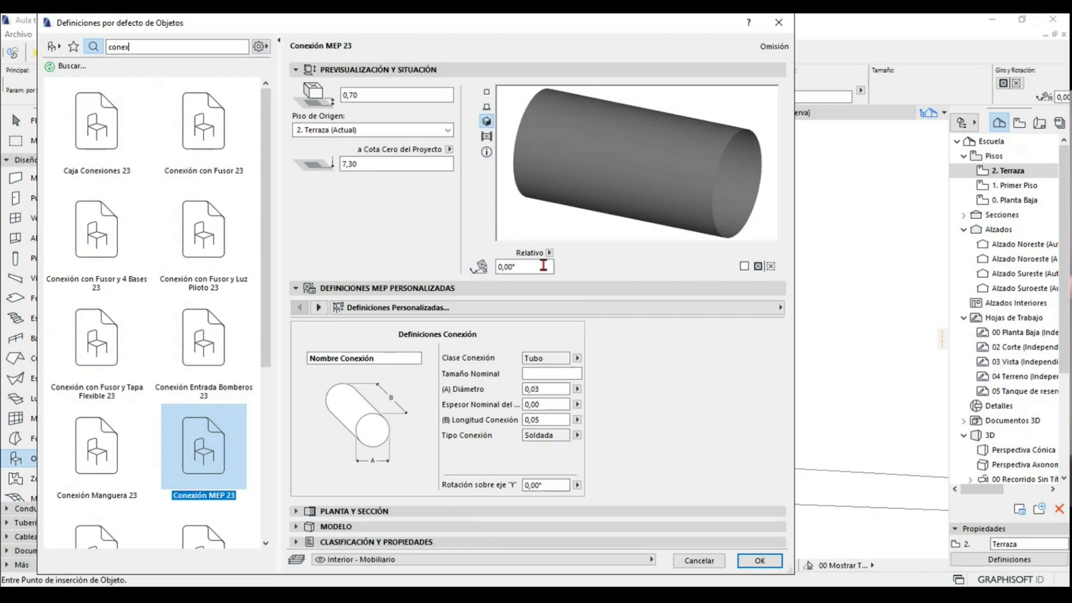
{"action": "left_click", "coordinate": [540, 307]}
{"action": "type", "text": "90"}
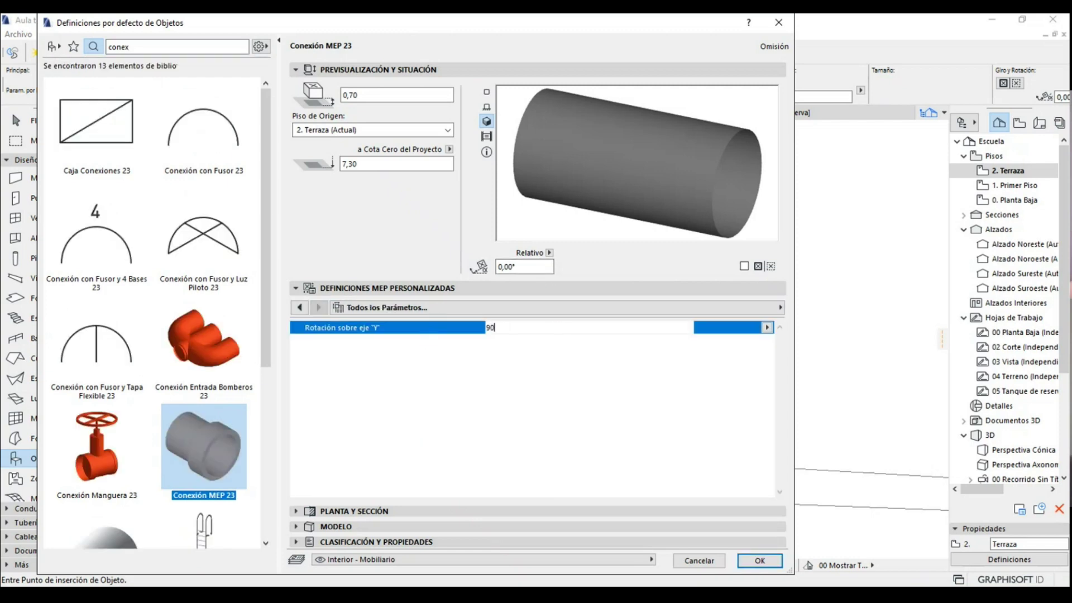
{"action": "key", "text": "Return"}
{"action": "left_click", "coordinate": [487, 91]}
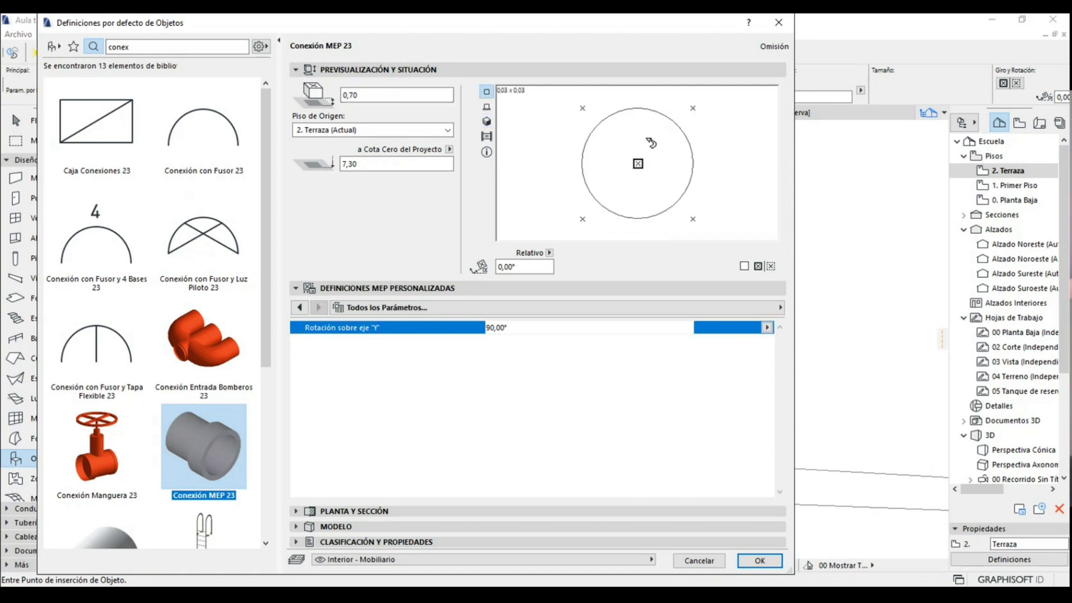
{"action": "left_click", "coordinate": [485, 107]}
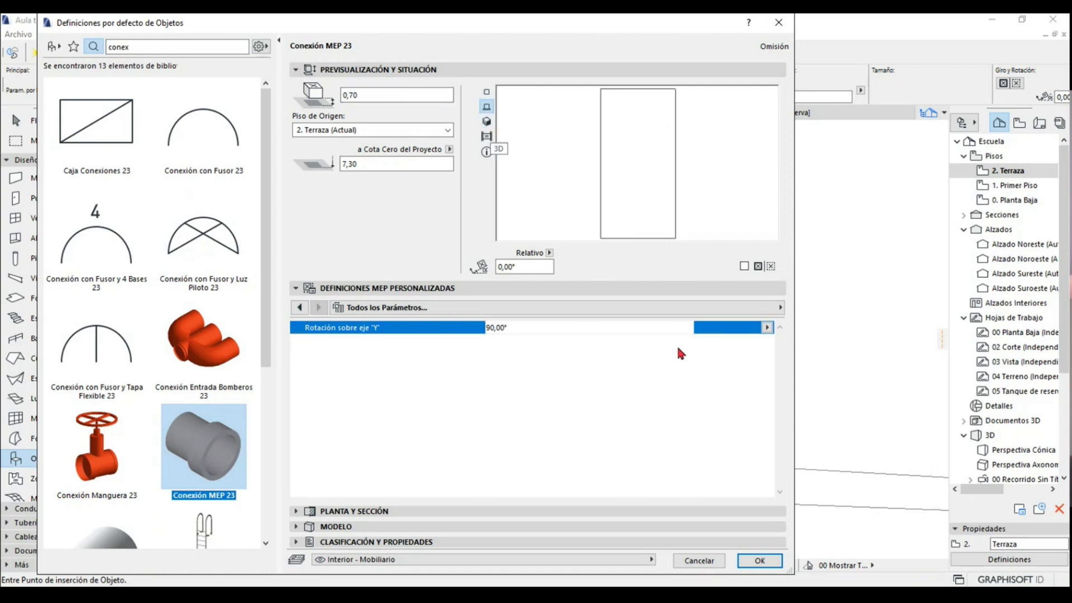
{"action": "left_click", "coordinate": [759, 561]}
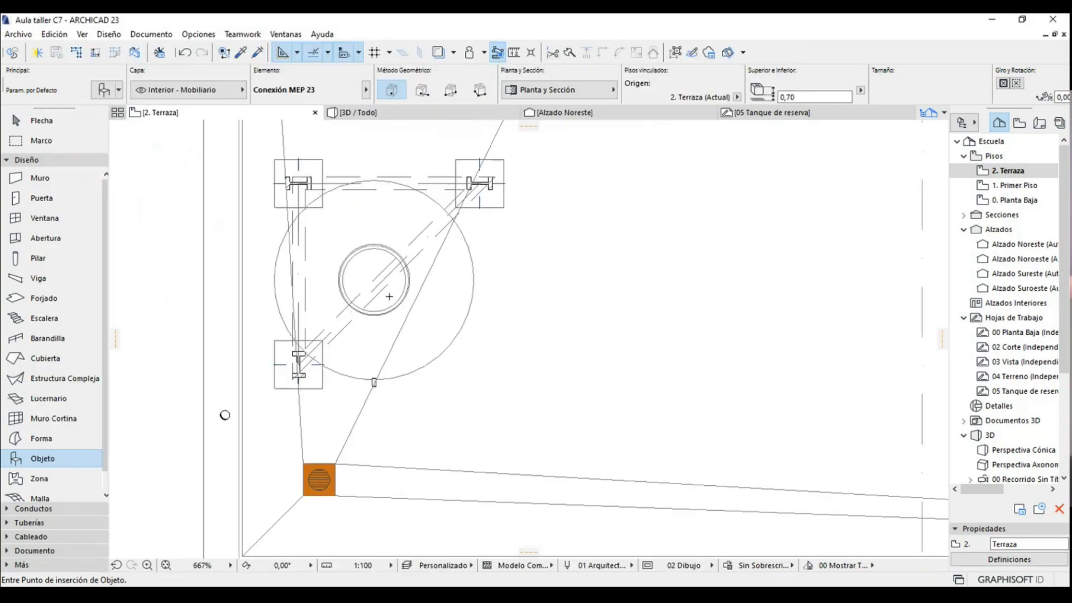
- Place a Conexión MEP 23 object on the water tank in the 3D view
{"action": "scroll", "coordinate": [389, 296], "scroll_direction": "up", "scroll_amount": 2}
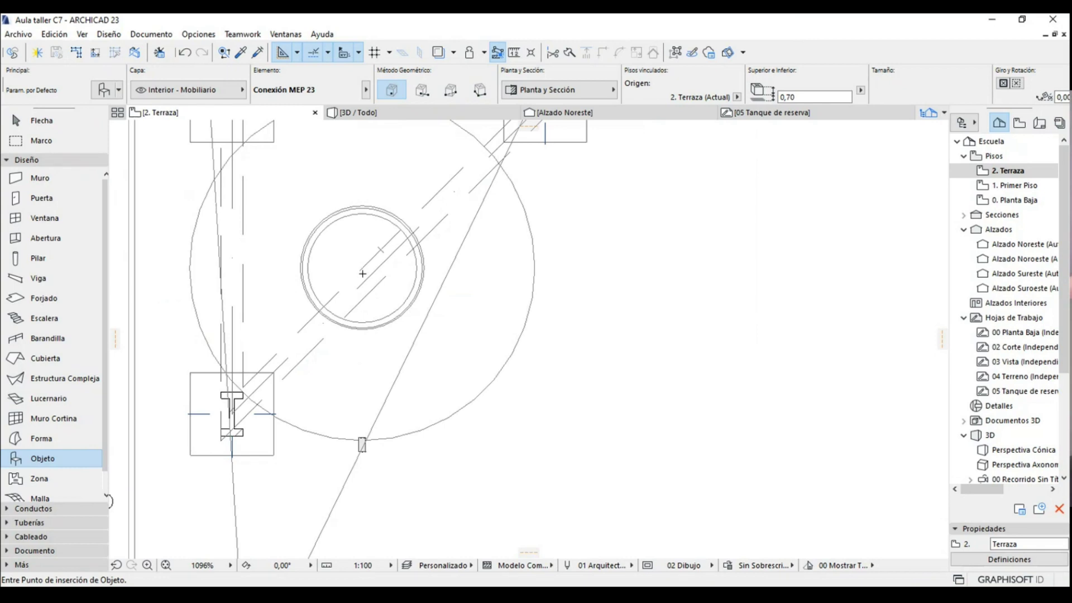
{"action": "left_click", "coordinate": [413, 113]}
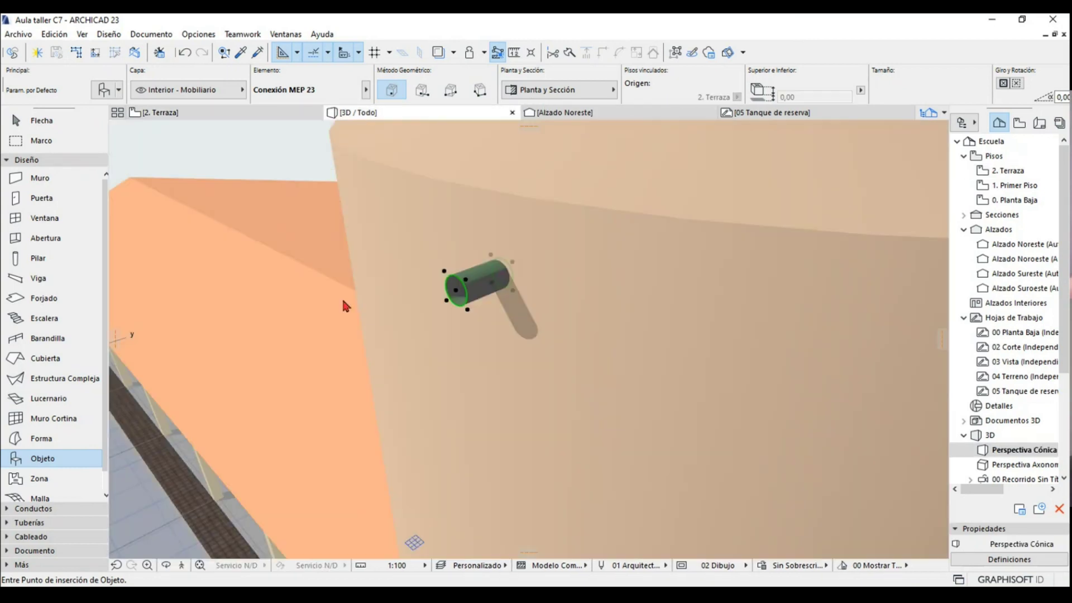
{"action": "left_click", "coordinate": [344, 306]}
{"action": "scroll", "coordinate": [369, 335], "scroll_direction": "down", "scroll_amount": 5}
{"action": "scroll", "coordinate": [365, 377], "scroll_direction": "up", "scroll_amount": 2}
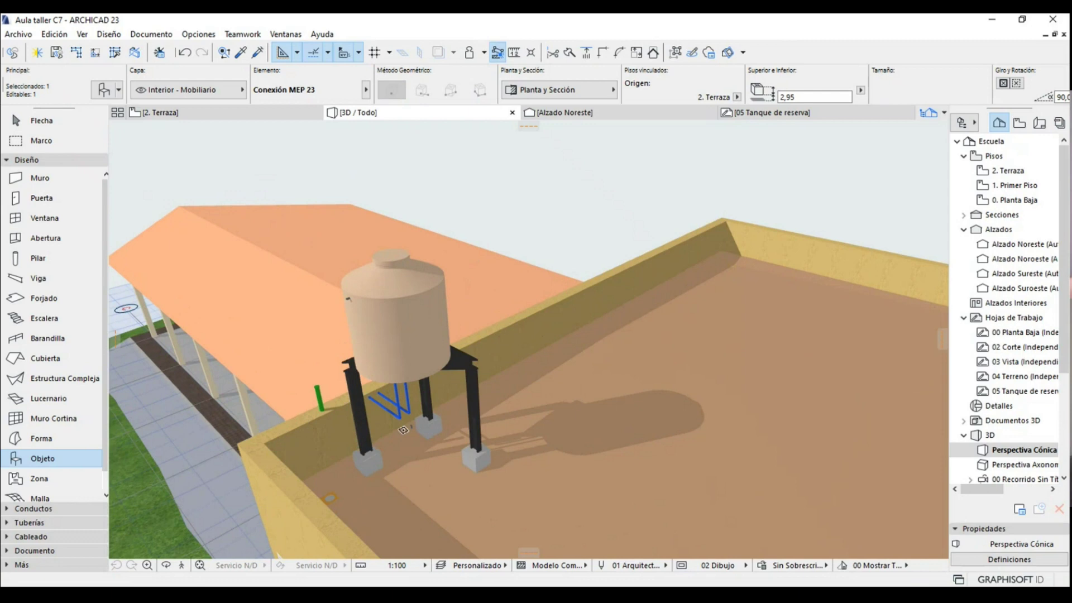
{"action": "scroll", "coordinate": [402, 430], "scroll_direction": "up", "scroll_amount": 2}
{"action": "scroll", "coordinate": [408, 419], "scroll_direction": "up", "scroll_amount": 3}
- Move the placed connection 1,00 upward from the pipe base toward the tank
{"action": "left_click", "coordinate": [165, 565]}
{"action": "mouse_move", "coordinate": [335, 335]}
{"action": "left_mouse_down"}
{"action": "mouse_move", "coordinate": [170, 291]}
{"action": "mouse_move", "coordinate": [335, 334]}
{"action": "left_mouse_up"}
{"action": "scroll", "coordinate": [170, 291], "scroll_direction": "up", "scroll_amount": 5}
{"action": "scroll", "coordinate": [170, 291], "scroll_direction": "down", "scroll_amount": 5}
{"action": "scroll", "coordinate": [411, 429], "scroll_direction": "down", "scroll_amount": 3}
{"action": "key", "text": "ctrl+d"}
{"action": "left_click", "coordinate": [408, 427]}
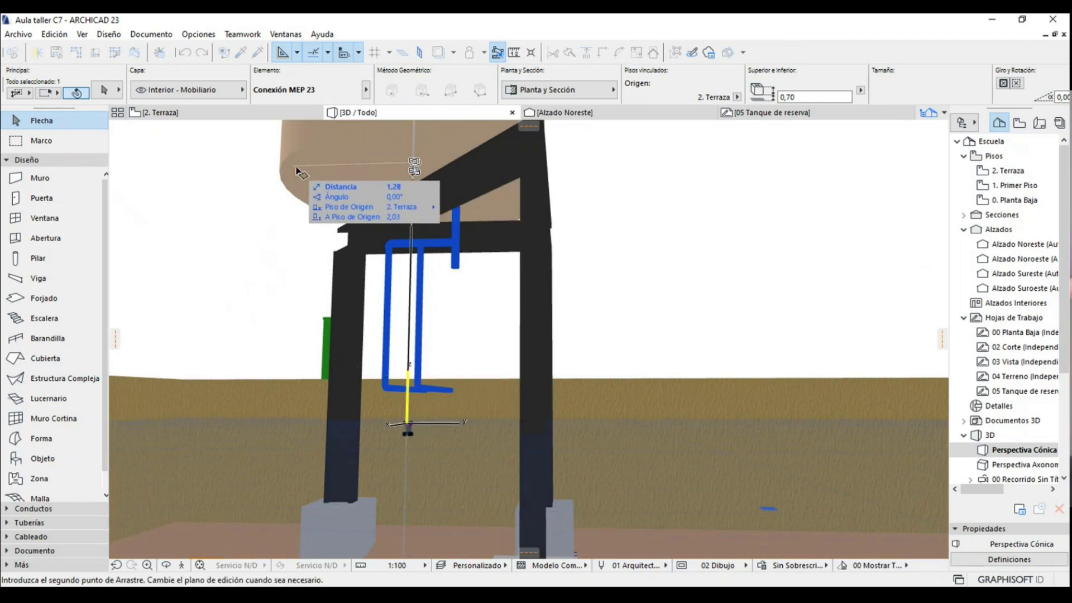
{"action": "left_click", "coordinate": [341, 231]}
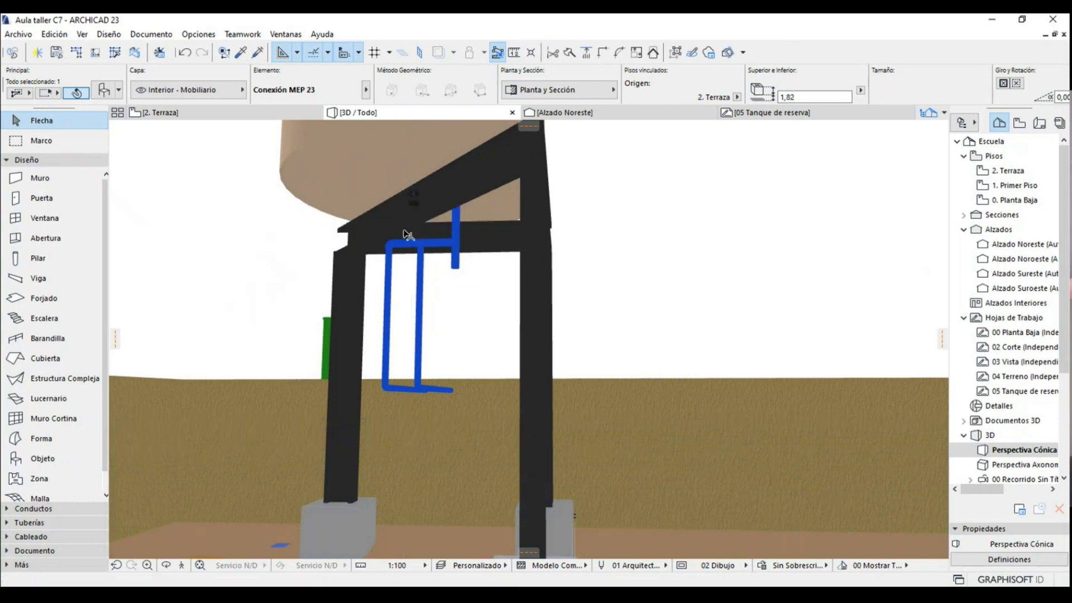
- Hide the layer holding the tank stand's beams
{"action": "scroll", "coordinate": [407, 320], "scroll_direction": "down", "scroll_amount": 5}
{"action": "mouse_move", "coordinate": [407, 320]}
{"action": "middle_mouse_down", "text": "shift"}
{"action": "mouse_move", "coordinate": [477, 469]}
{"action": "mouse_move", "coordinate": [505, 357]}
{"action": "middle_mouse_up", "text": "shift"}
{"action": "left_click", "coordinate": [513, 333]}
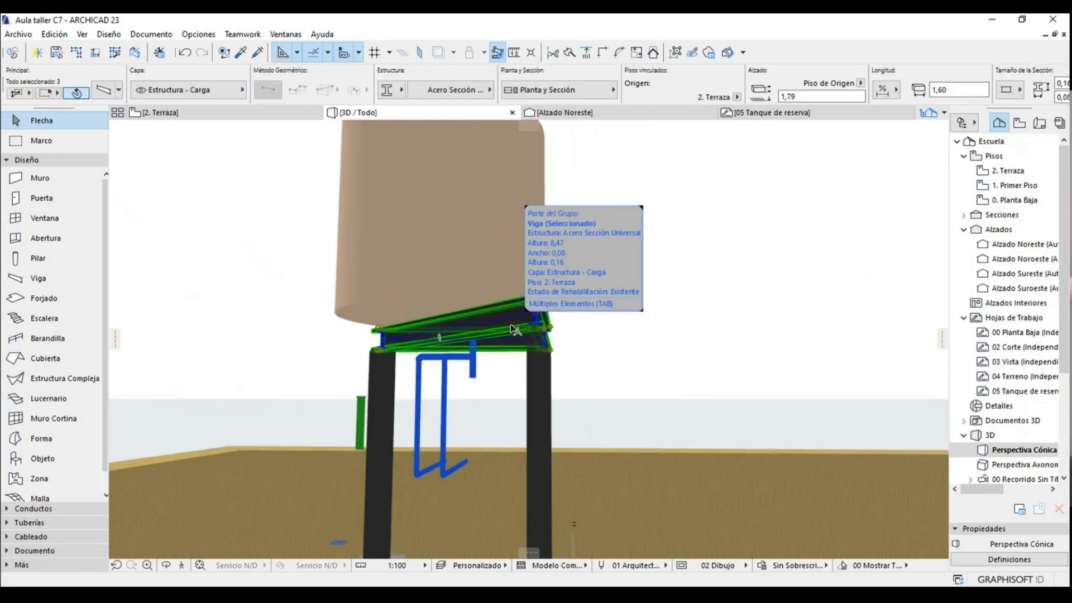
{"action": "right_click", "coordinate": [515, 330]}
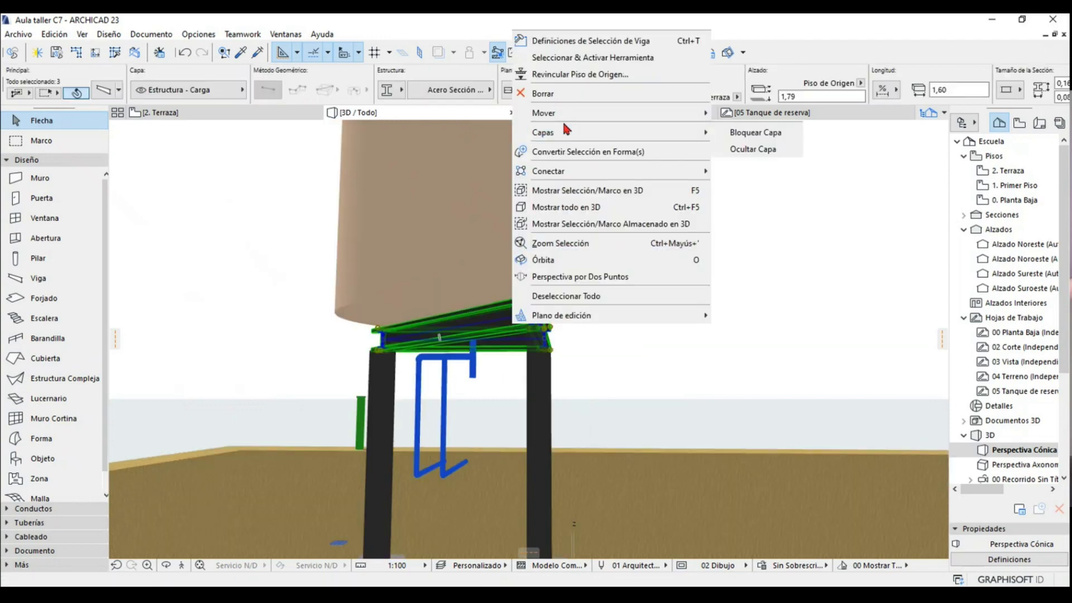
{"action": "left_click", "coordinate": [752, 149]}
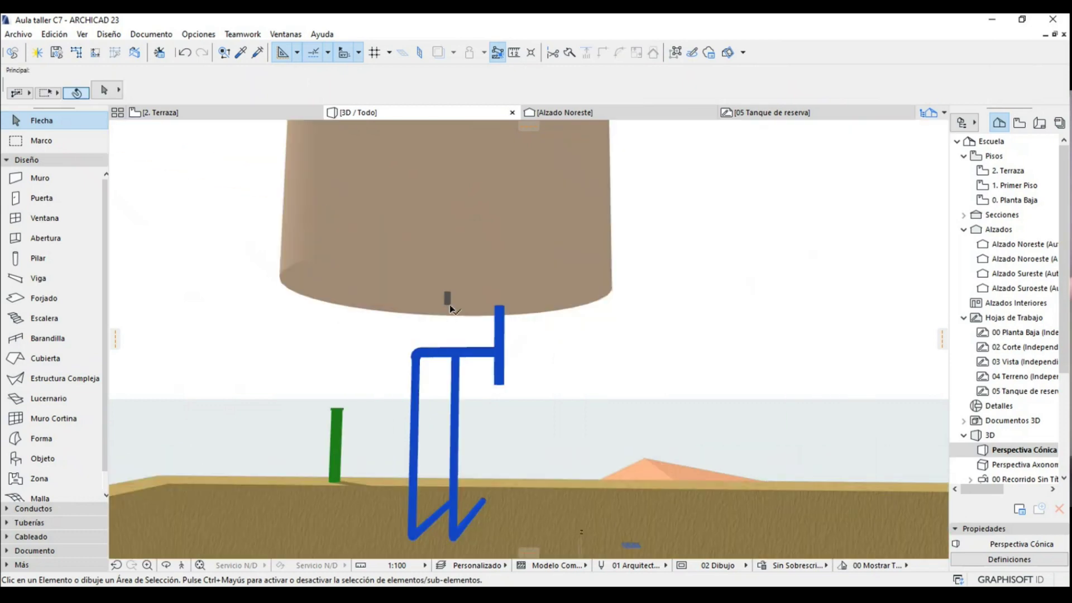
- Show only the tank body, its top cap and the MEP connection in 3D
{"action": "scroll", "coordinate": [545, 196], "scroll_direction": "down", "scroll_amount": 2}
{"action": "left_click", "coordinate": [544, 196]}
{"action": "left_click", "coordinate": [543, 191], "text": "shift"}
{"action": "left_click", "coordinate": [456, 251], "text": "shift"}
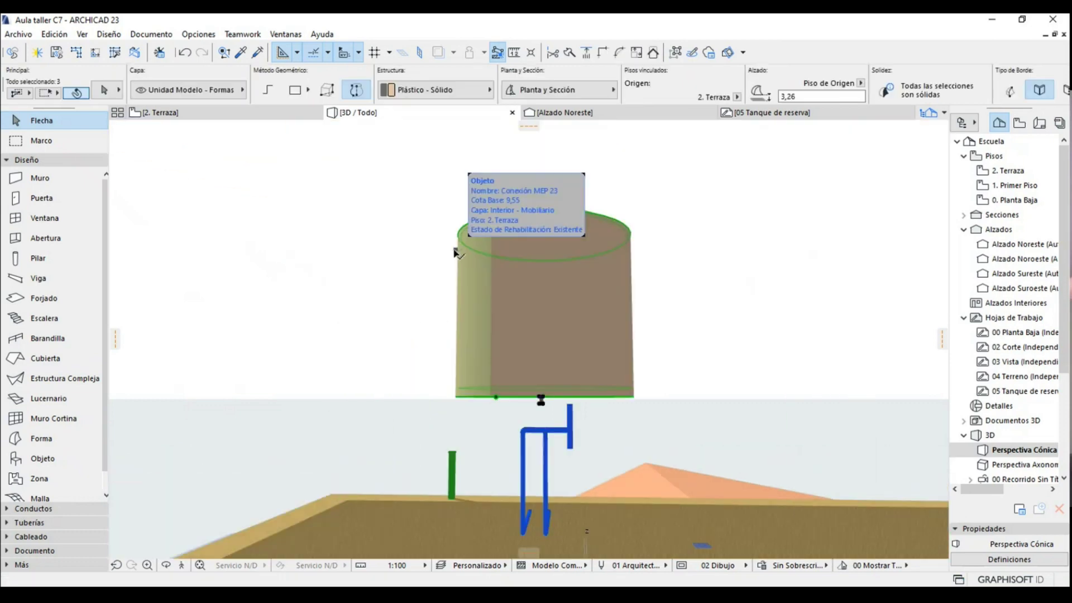
{"action": "right_click", "coordinate": [482, 337]}
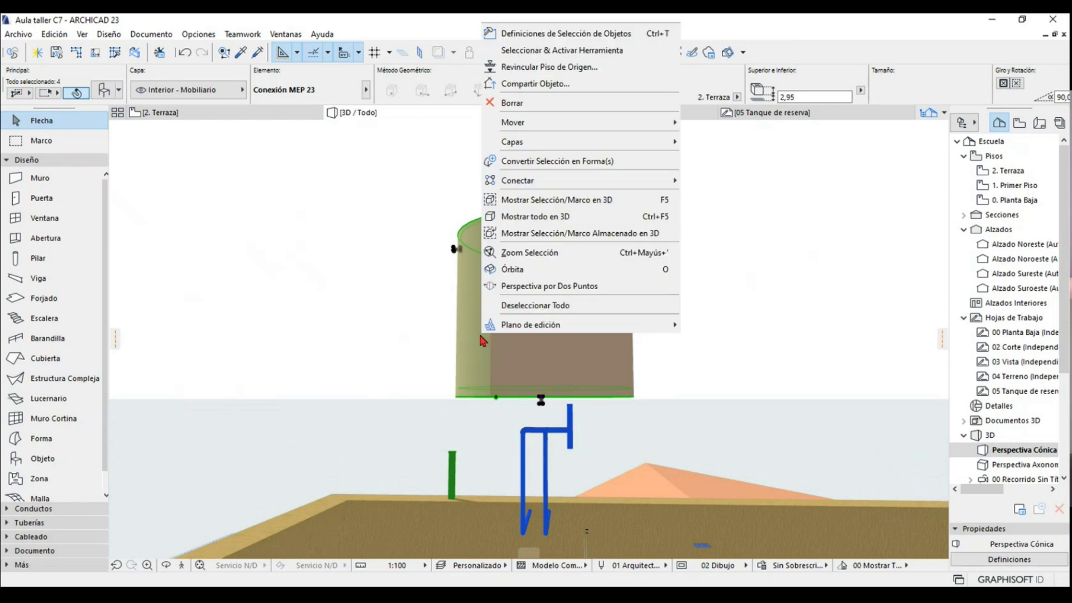
{"action": "left_click", "coordinate": [530, 199]}
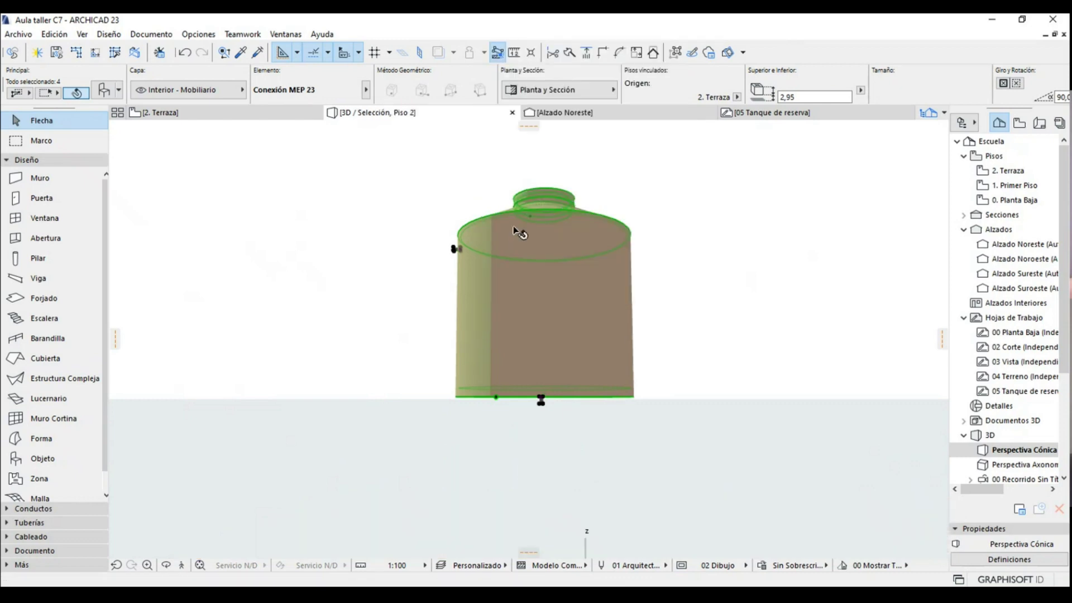
- Orbit around the isolated tank from tilted, side and top angles, then marquee-select the whole tank
{"action": "left_click", "coordinate": [163, 564]}
{"action": "mouse_move", "coordinate": [527, 337]}
{"action": "left_mouse_down"}
{"action": "mouse_move", "coordinate": [695, 190]}
{"action": "mouse_move", "coordinate": [351, 318]}
{"action": "left_mouse_up"}
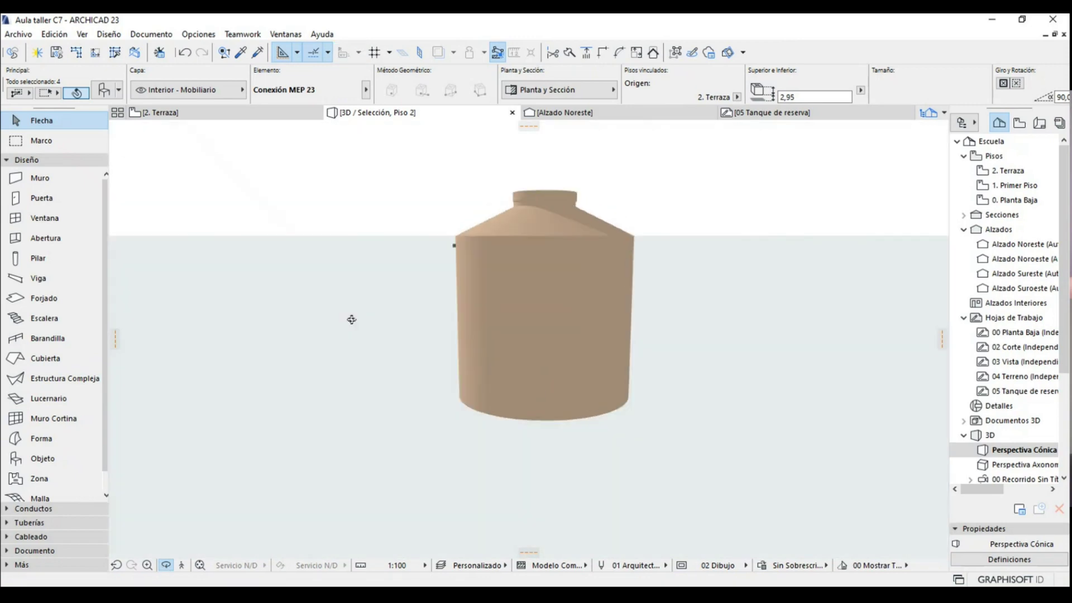
{"action": "left_click_drag", "start_coordinate": [223, 279], "coordinate": [383, 262]}
{"action": "left_click_drag", "start_coordinate": [512, 235], "coordinate": [487, 378]}
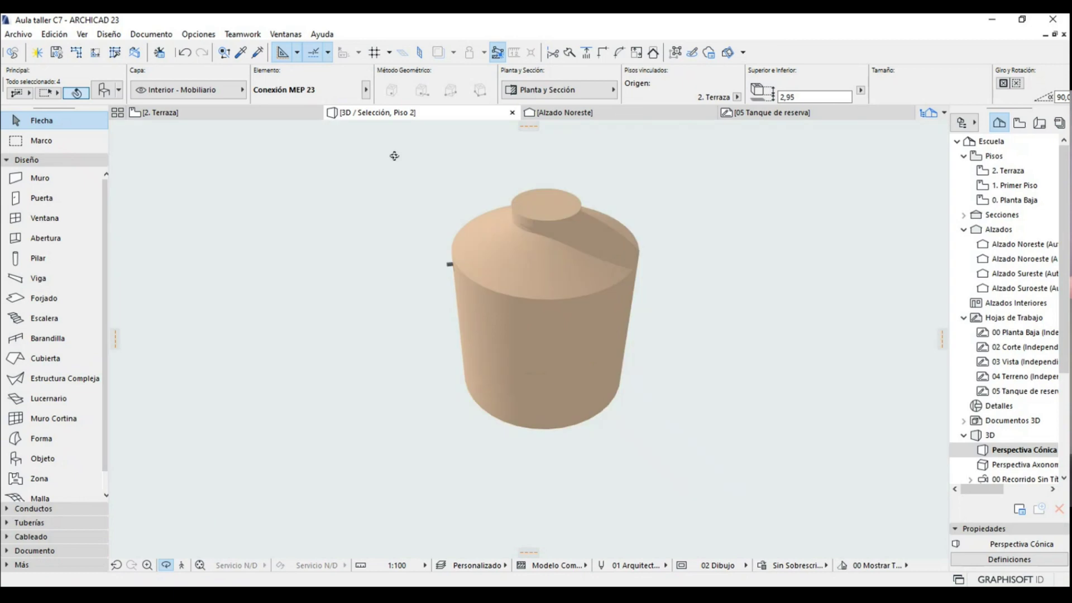
{"action": "left_click_drag", "start_coordinate": [371, 156], "coordinate": [715, 484]}
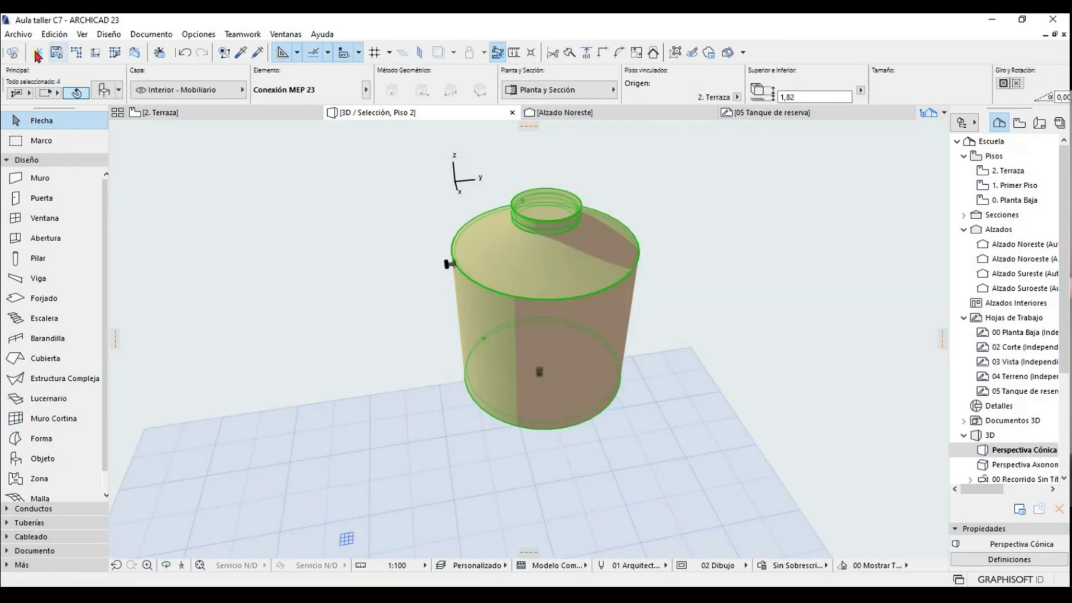
{"action": "left_click", "coordinate": [219, 35]}
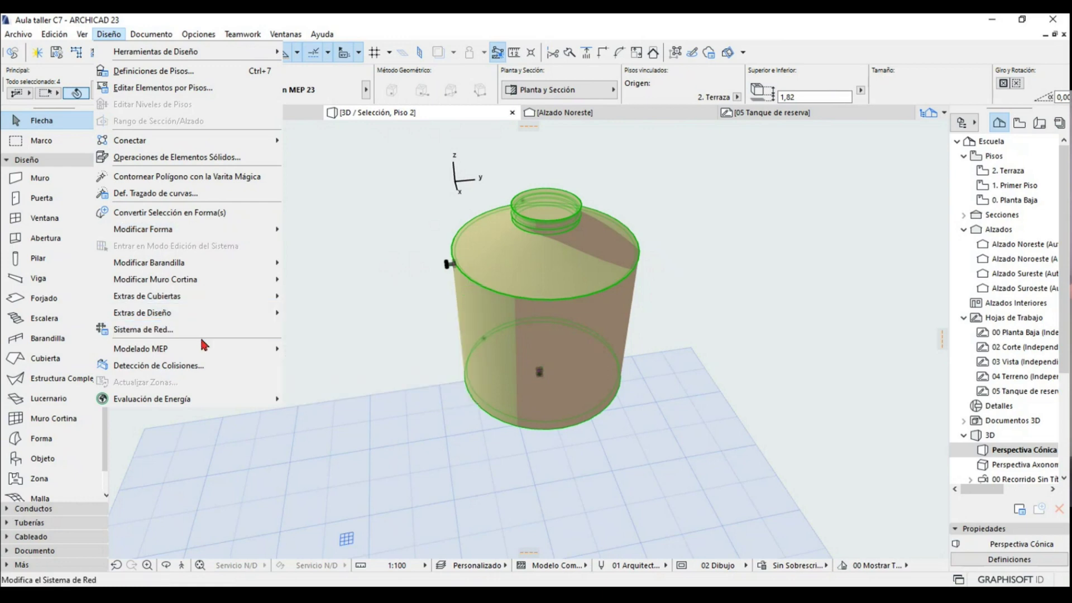
{"action": "mouse_move", "coordinate": [140, 348]}
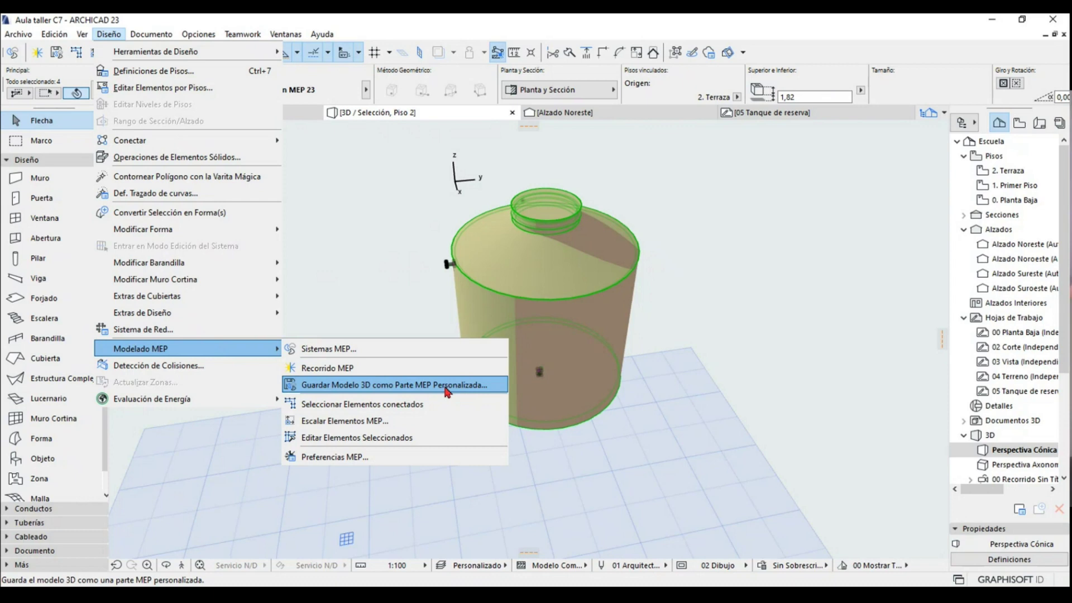
- Save the tank as custom MEP part 'Tanque de reserva', type Equipamiento Difusor Personalizado
{"action": "left_click", "coordinate": [447, 386]}
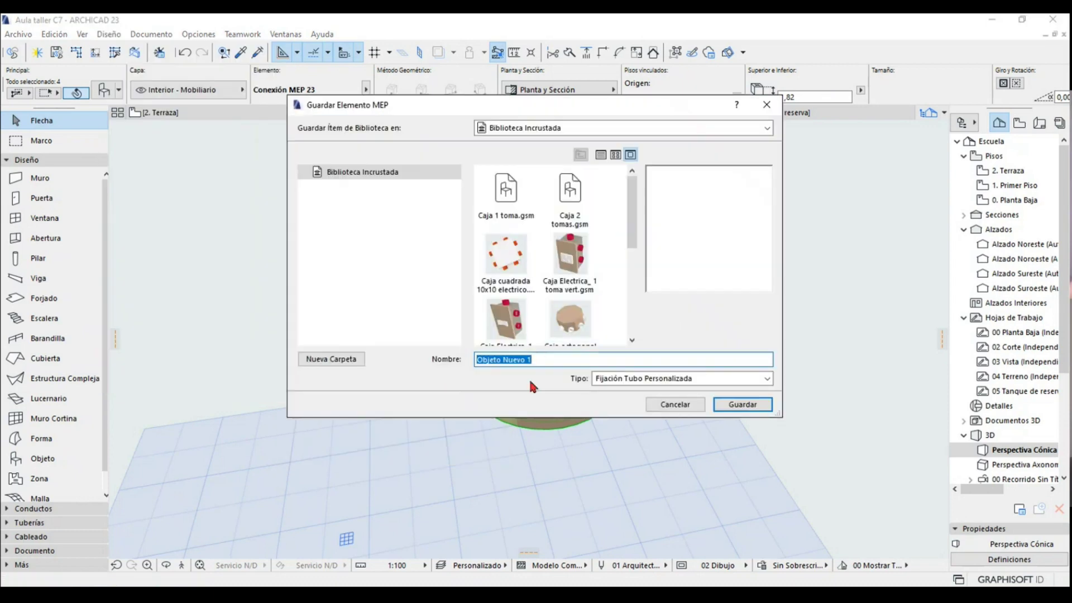
{"action": "type", "text": "Tanque d"}
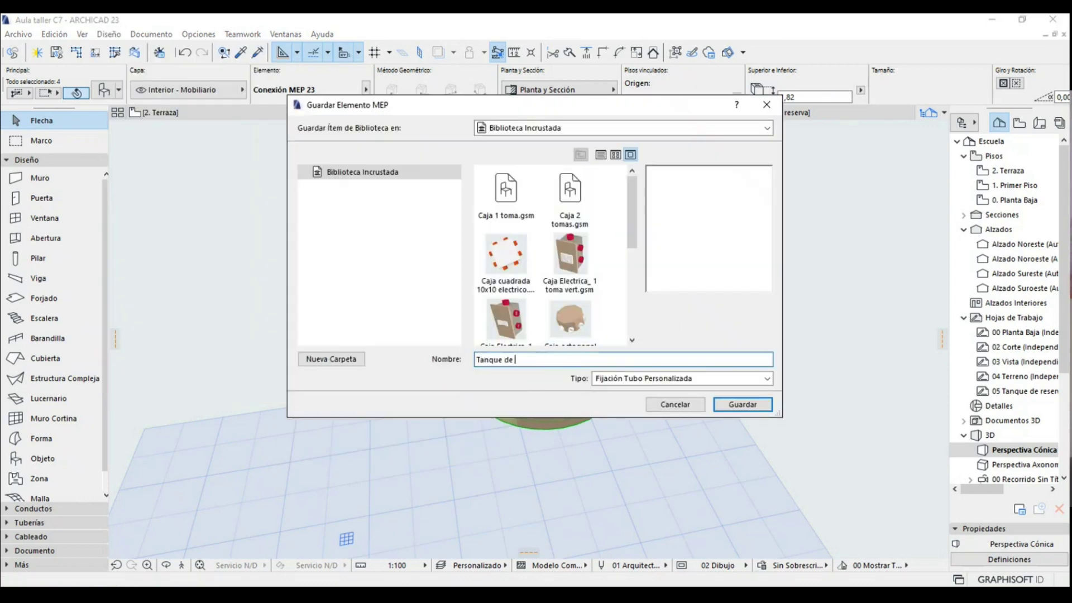
{"action": "type", "text": "erva"}
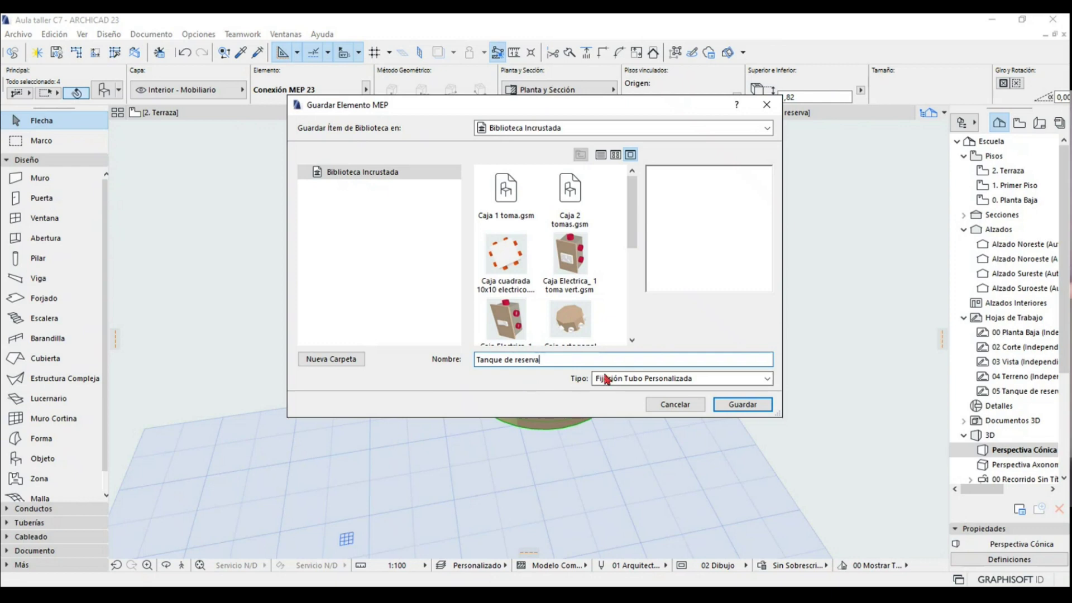
{"action": "left_click", "coordinate": [616, 380]}
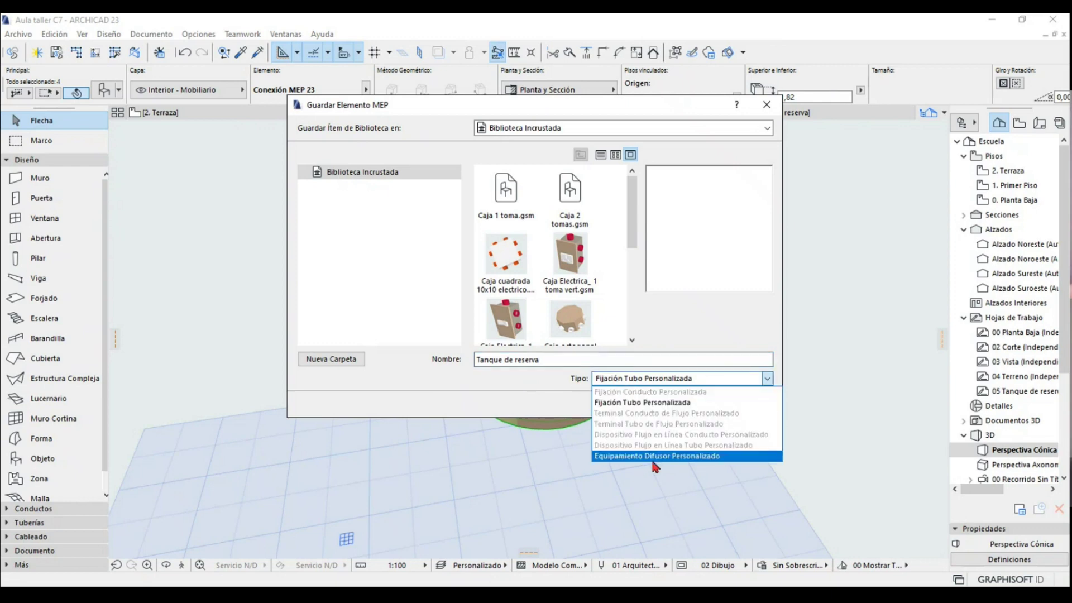
{"action": "left_click", "coordinate": [539, 399]}
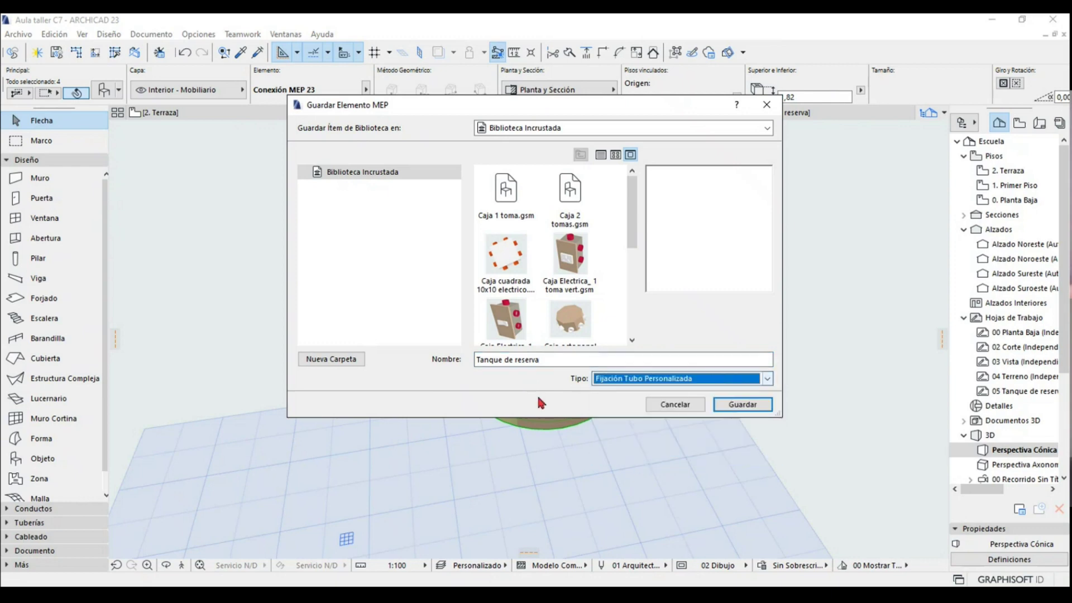
{"action": "left_click", "coordinate": [637, 382]}
{"action": "left_click", "coordinate": [638, 456]}
{"action": "left_click", "coordinate": [634, 386]}
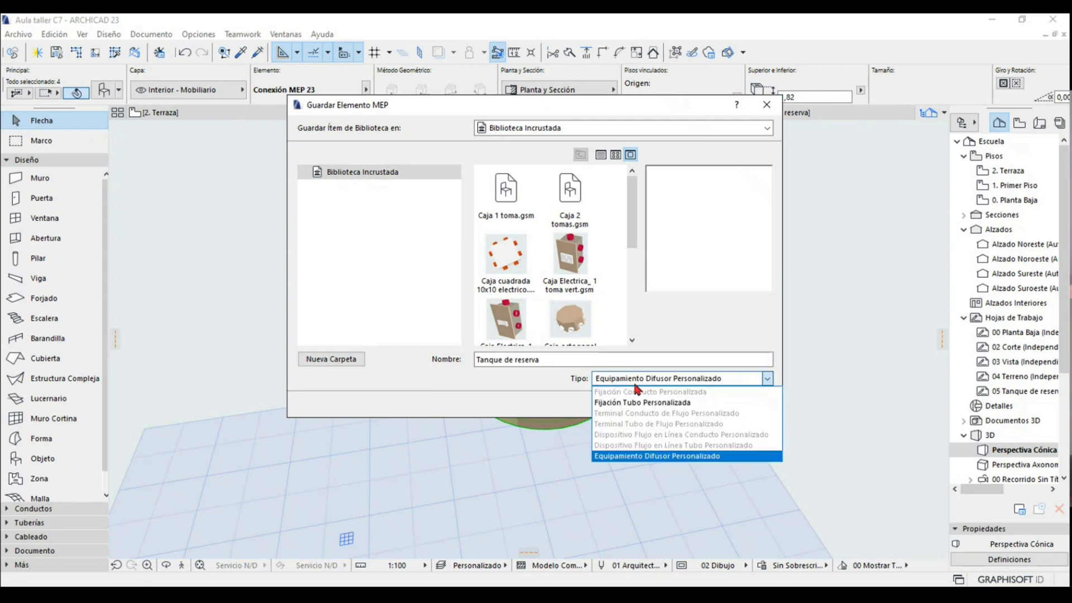
{"action": "left_click", "coordinate": [587, 412]}
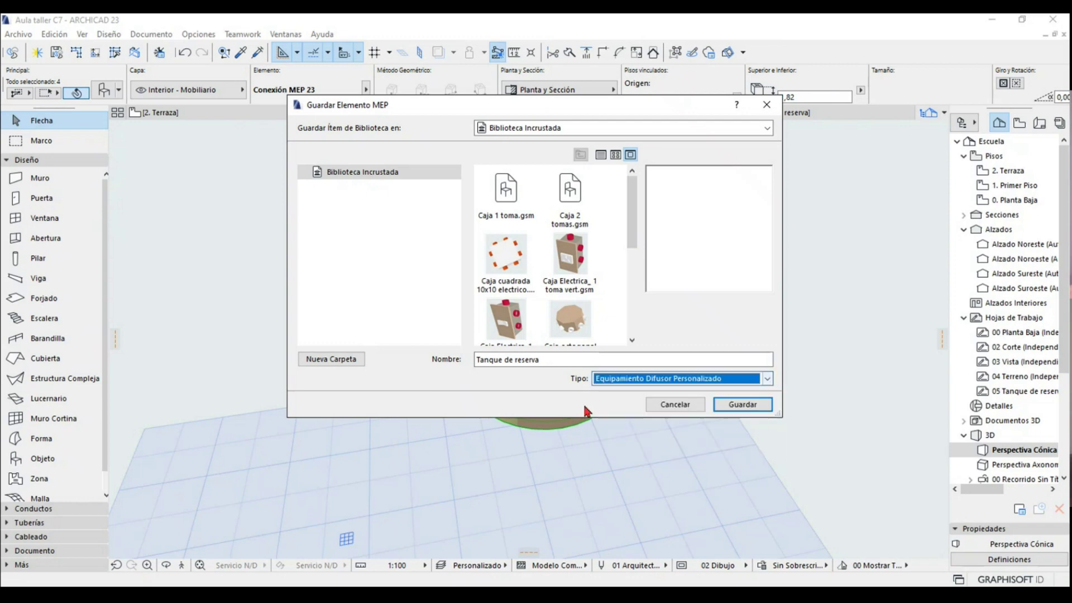
{"action": "left_click", "coordinate": [756, 412]}
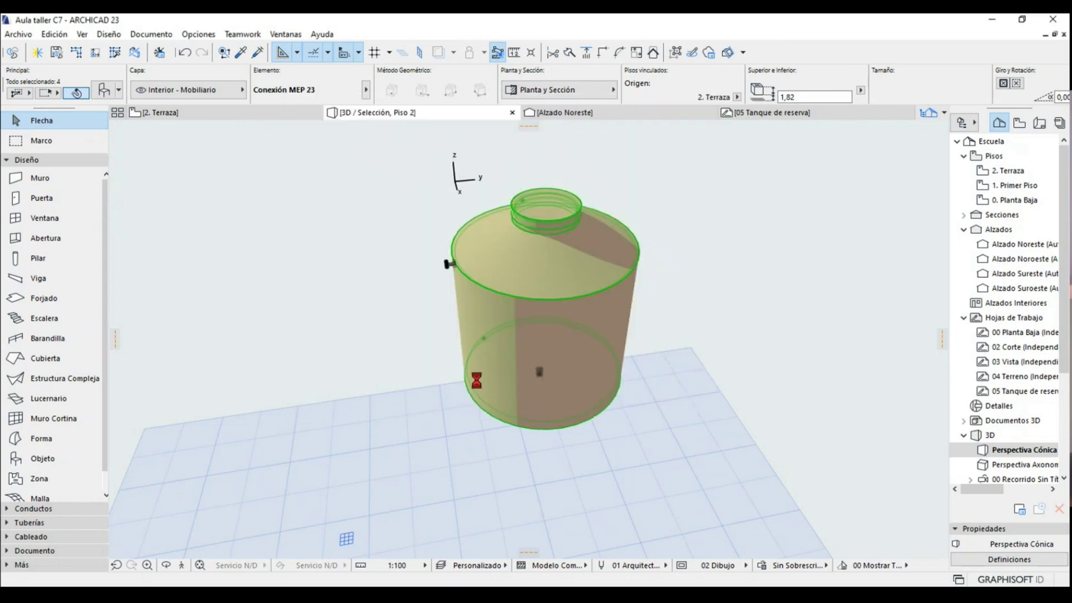
- Delete the original tank shape and the leftover MEP connection
{"action": "left_click", "coordinate": [376, 366]}
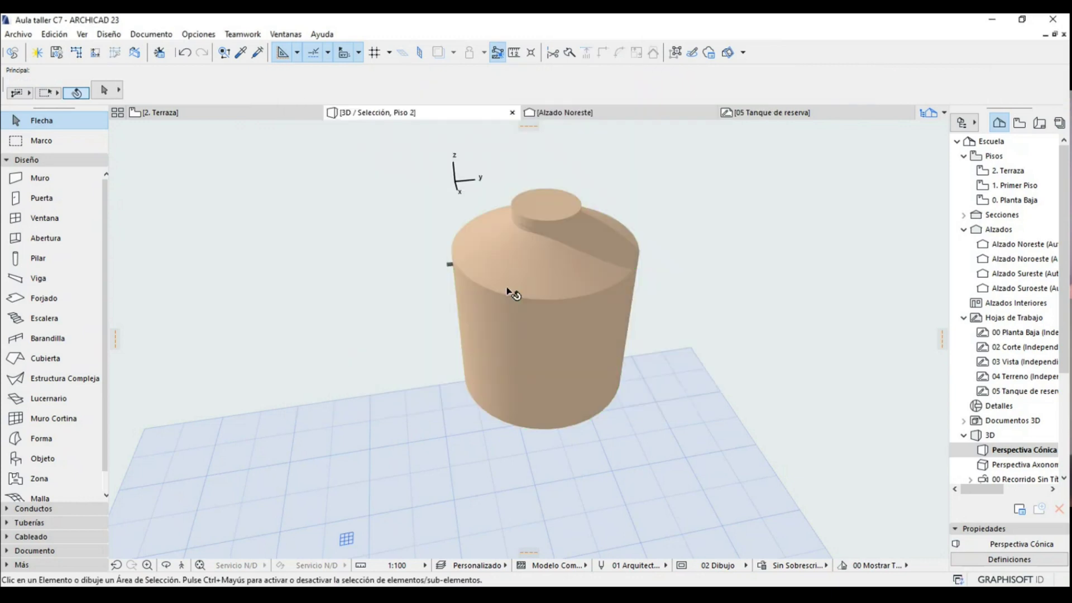
{"action": "left_click", "coordinate": [510, 292]}
{"action": "key", "text": "Delete"}
{"action": "left_click", "coordinate": [451, 263]}
{"action": "key", "text": "Delete"}
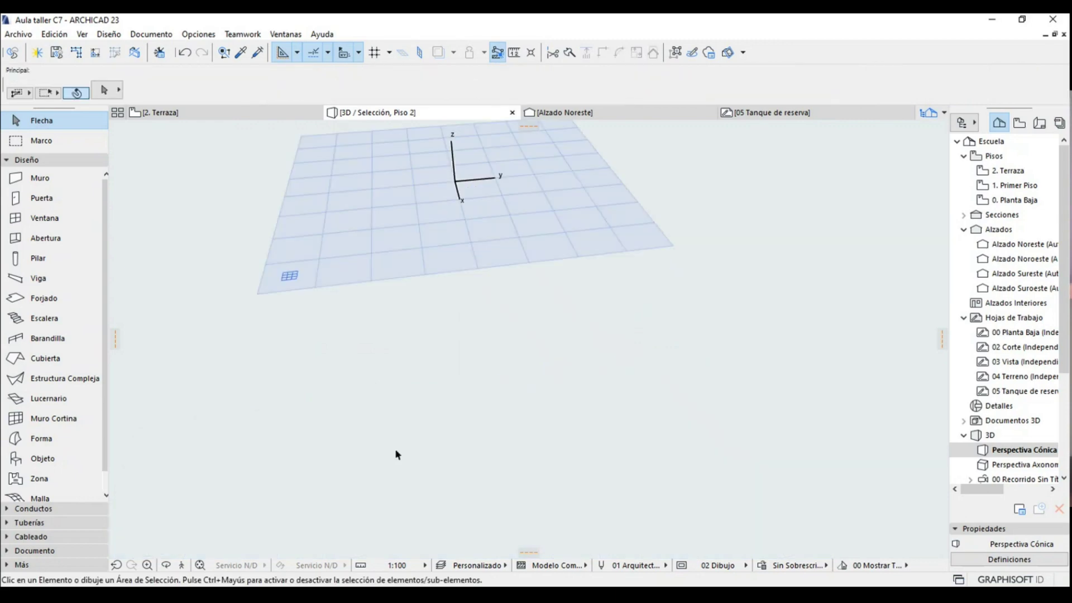
- Show the entire model in 3D again and open the Object tool's default settings
{"action": "right_click", "coordinate": [394, 447]}
{"action": "left_click", "coordinate": [486, 295]}
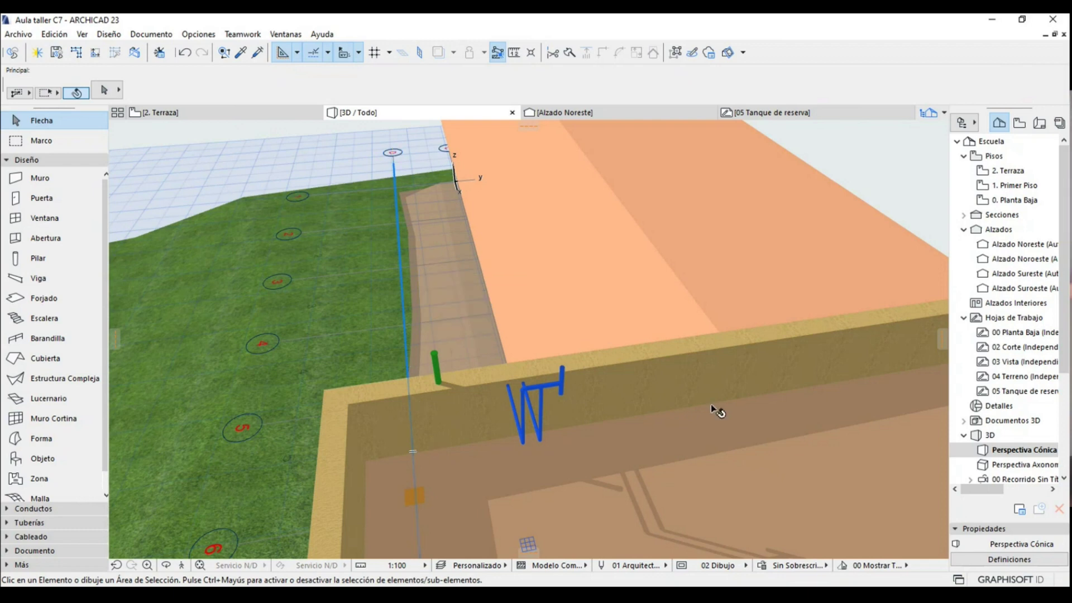
{"action": "left_click_drag", "start_coordinate": [711, 404], "coordinate": [628, 443]}
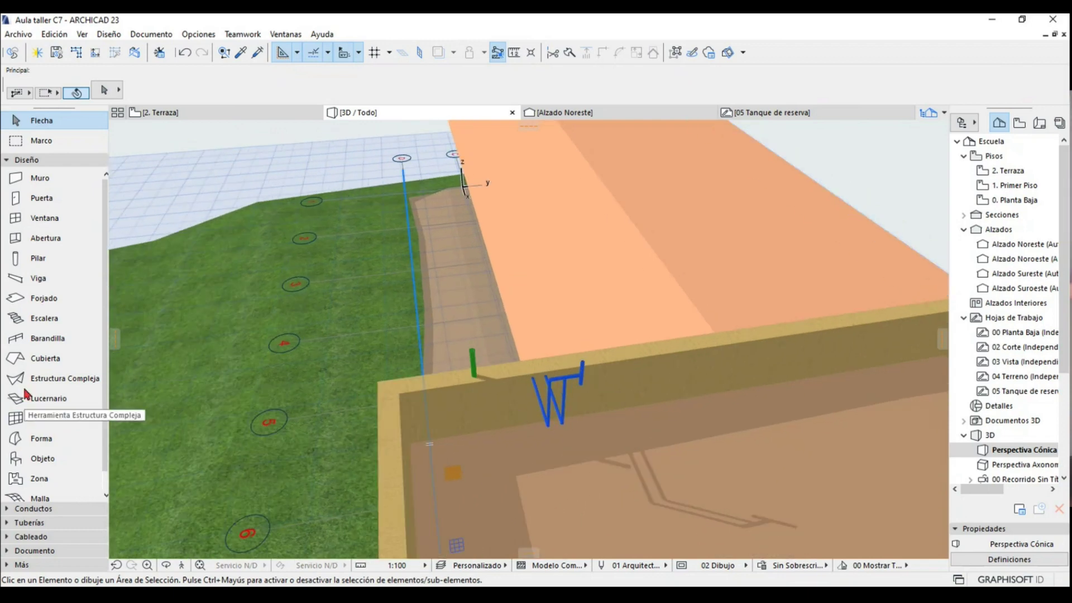
{"action": "scroll", "coordinate": [33, 441], "scroll_direction": "down", "scroll_amount": 1}
{"action": "left_click", "coordinate": [33, 448]}
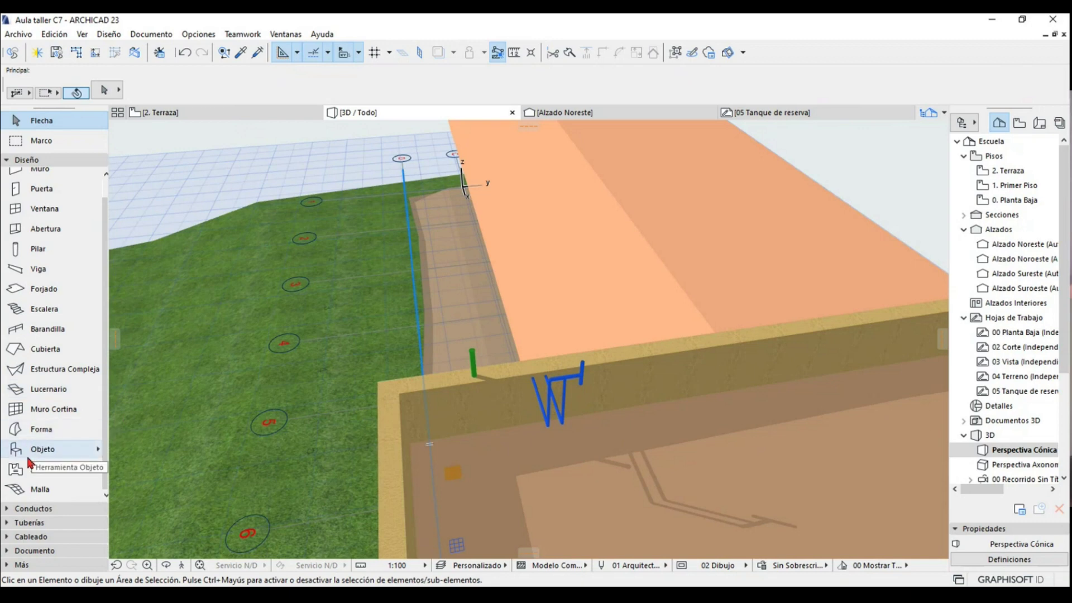
{"action": "left_click", "coordinate": [100, 90]}
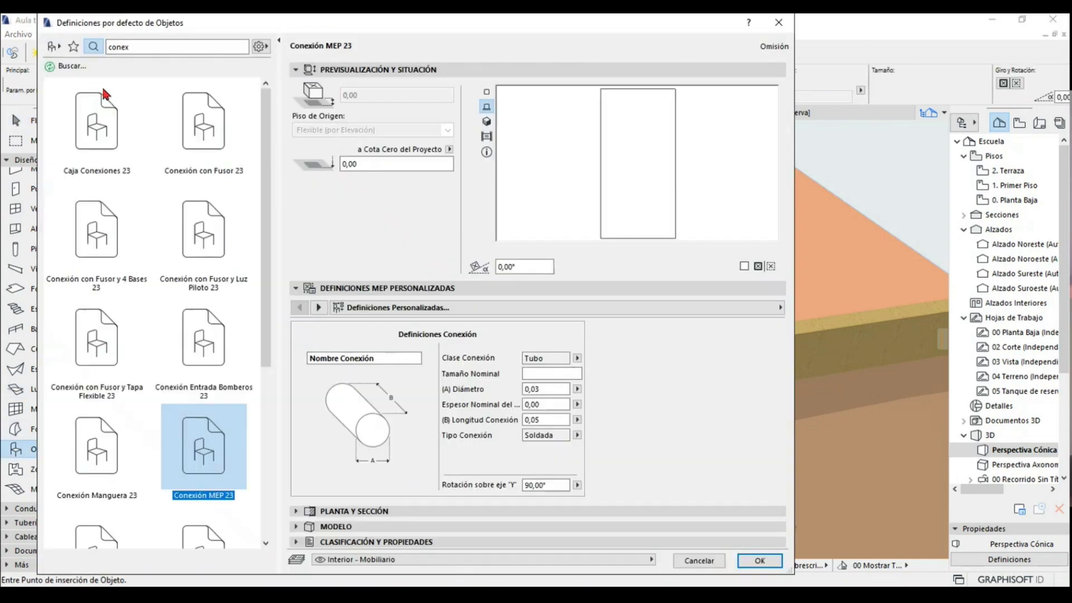
- Browse the object library to the Biblioteca Incrustada folder's contents
{"action": "left_click", "coordinate": [54, 48]}
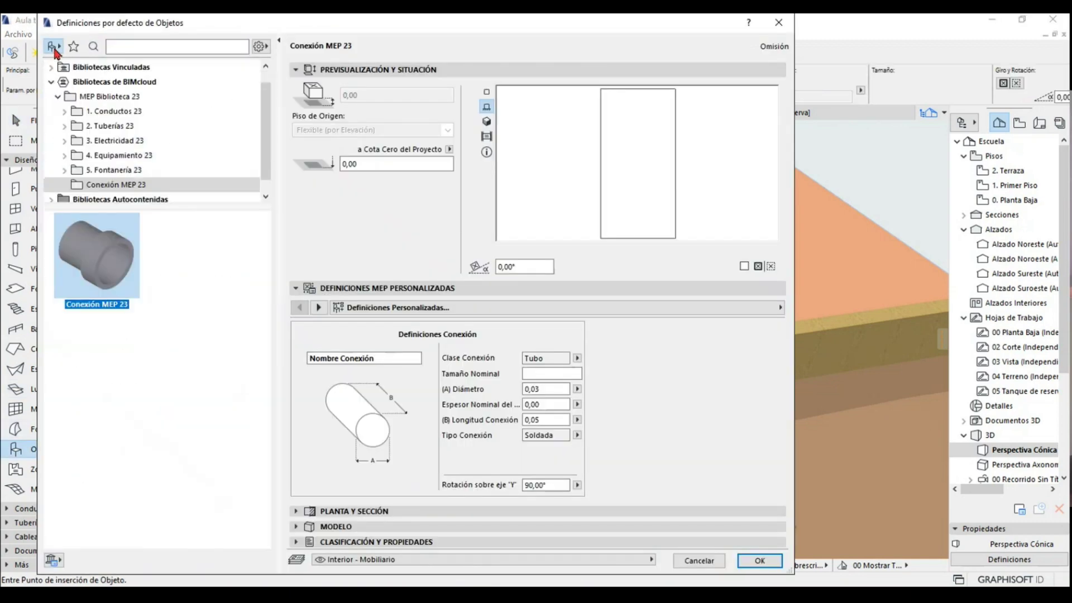
{"action": "left_click", "coordinate": [190, 47]}
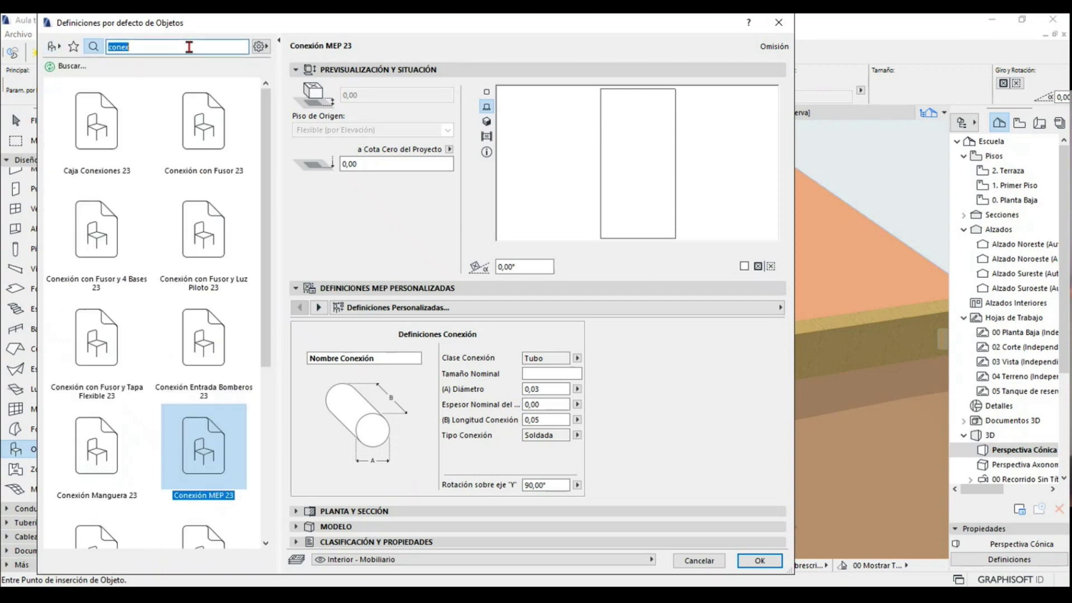
{"action": "left_click", "coordinate": [92, 47]}
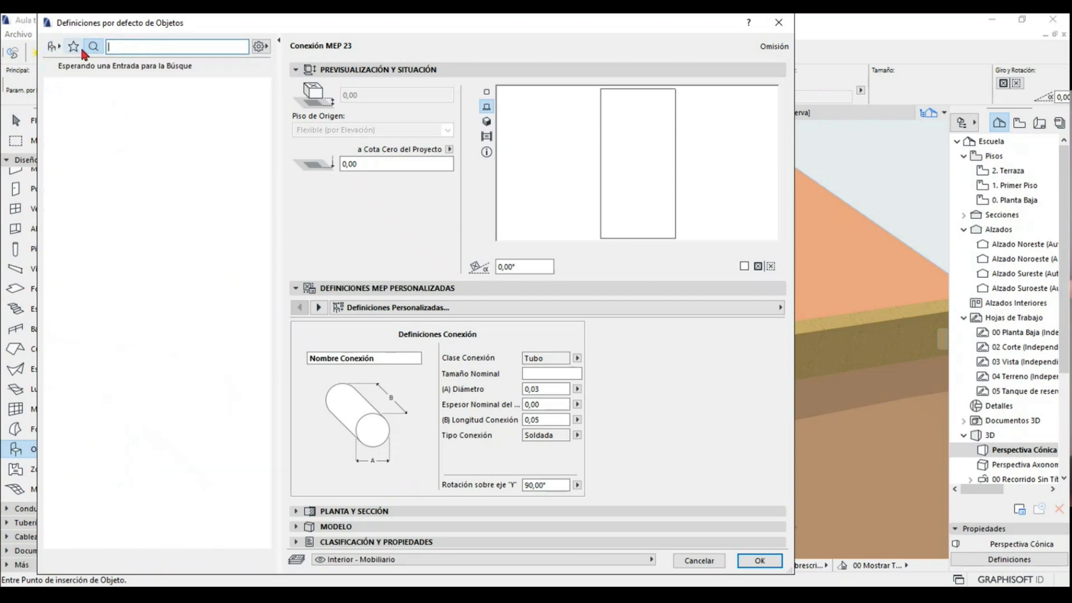
{"action": "left_click", "coordinate": [53, 46]}
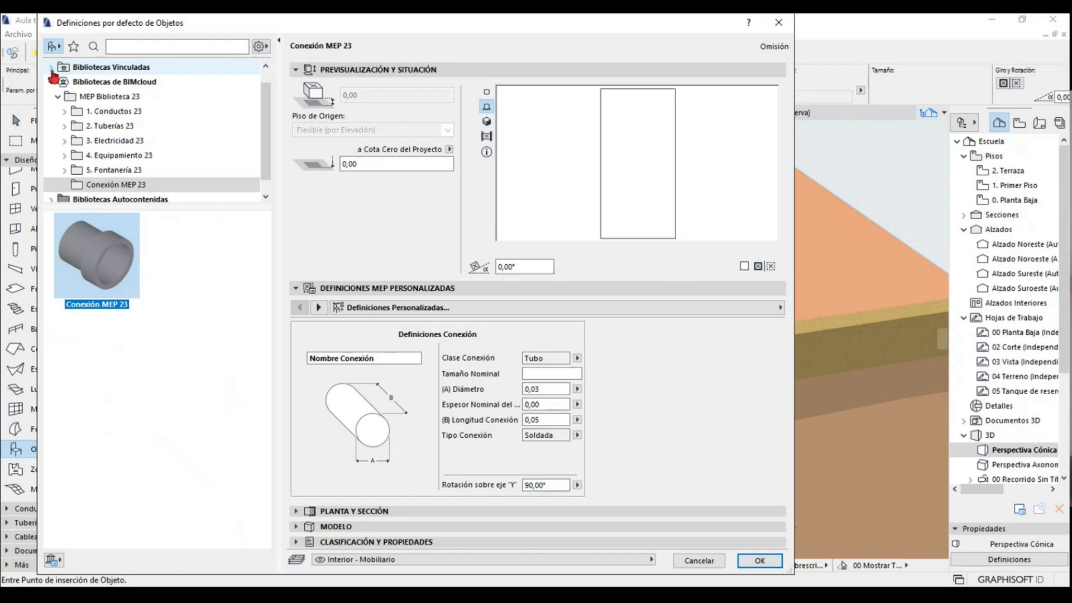
{"action": "scroll", "coordinate": [52, 75], "scroll_direction": "up", "scroll_amount": 1}
{"action": "left_click", "coordinate": [84, 67]}
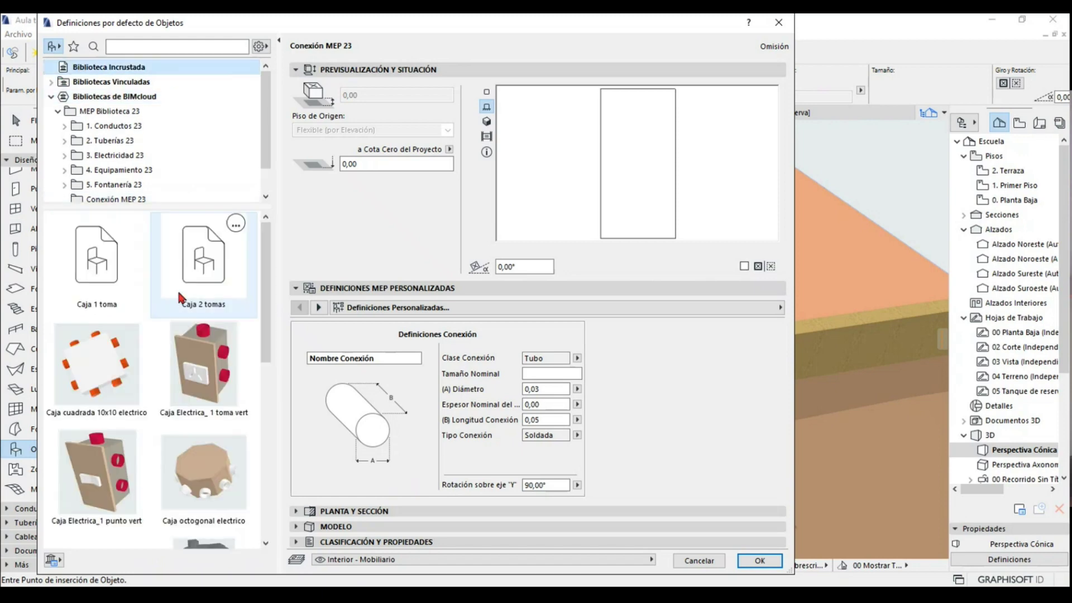
{"action": "mouse_move", "coordinate": [204, 362]}
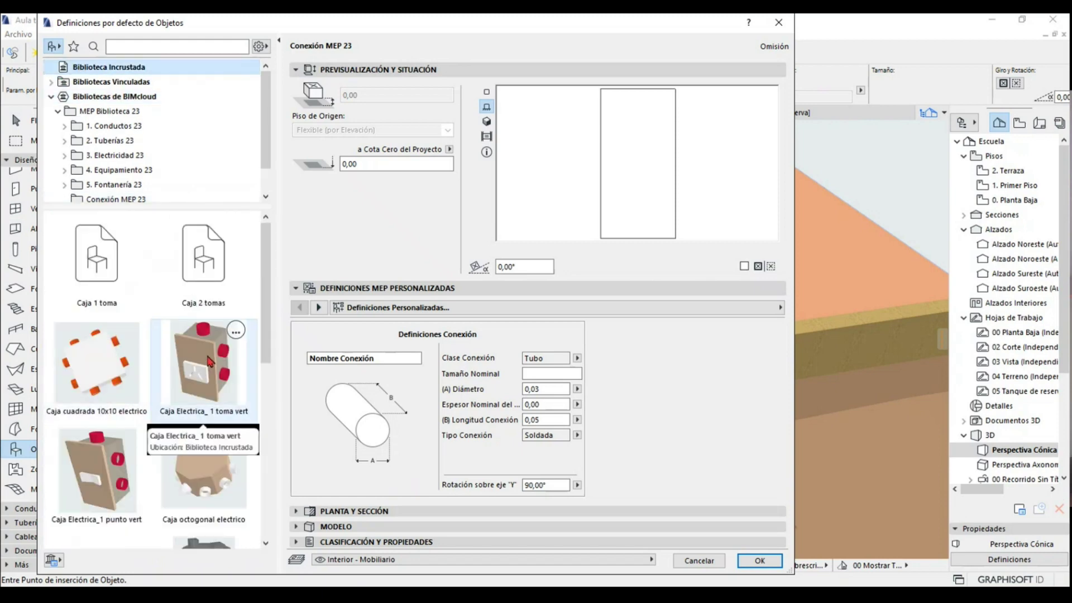
- Choose Tanque de reserva, check its plan and 3D previews, and confirm it
{"action": "scroll", "coordinate": [204, 441], "scroll_direction": "down", "scroll_amount": 1}
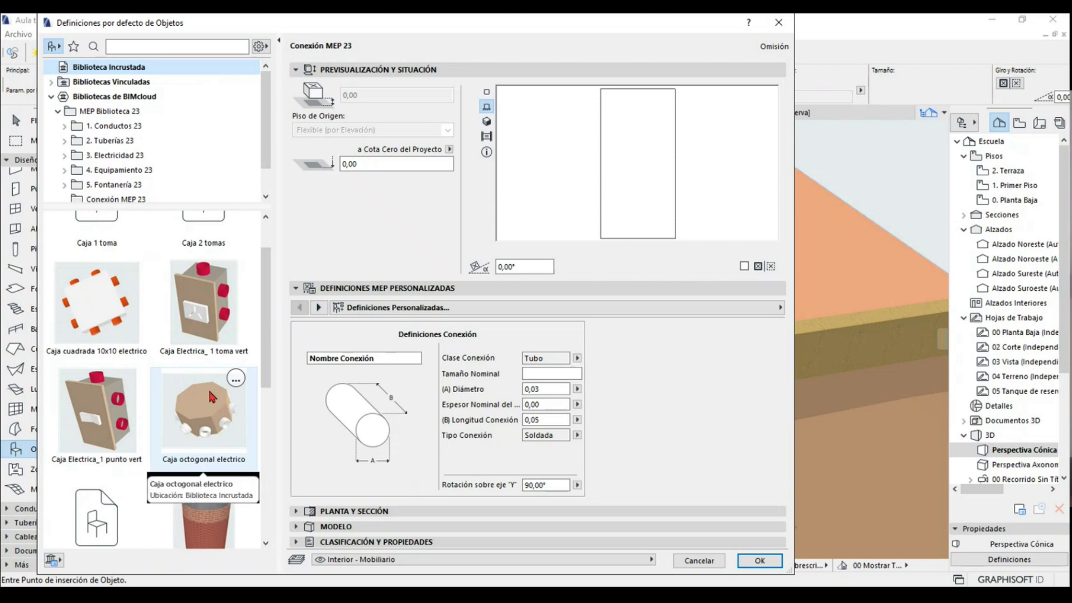
{"action": "scroll", "coordinate": [172, 296], "scroll_direction": "down", "scroll_amount": 2}
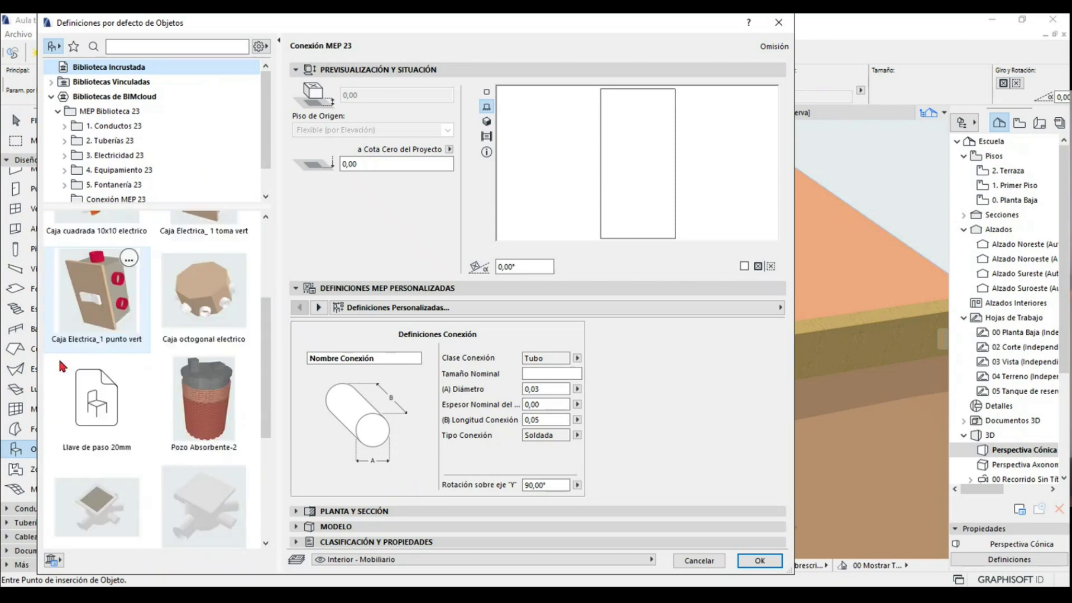
{"action": "scroll", "coordinate": [63, 366], "scroll_direction": "down", "scroll_amount": 2}
{"action": "scroll", "coordinate": [75, 377], "scroll_direction": "down", "scroll_amount": 1}
{"action": "scroll", "coordinate": [92, 393], "scroll_direction": "down", "scroll_amount": 1}
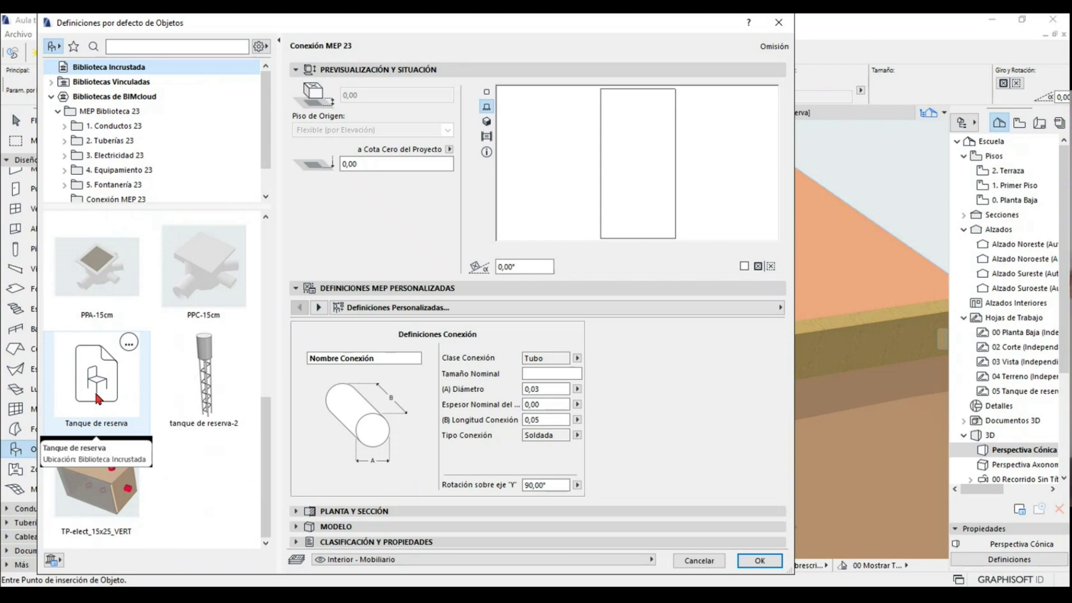
{"action": "left_click", "coordinate": [97, 398]}
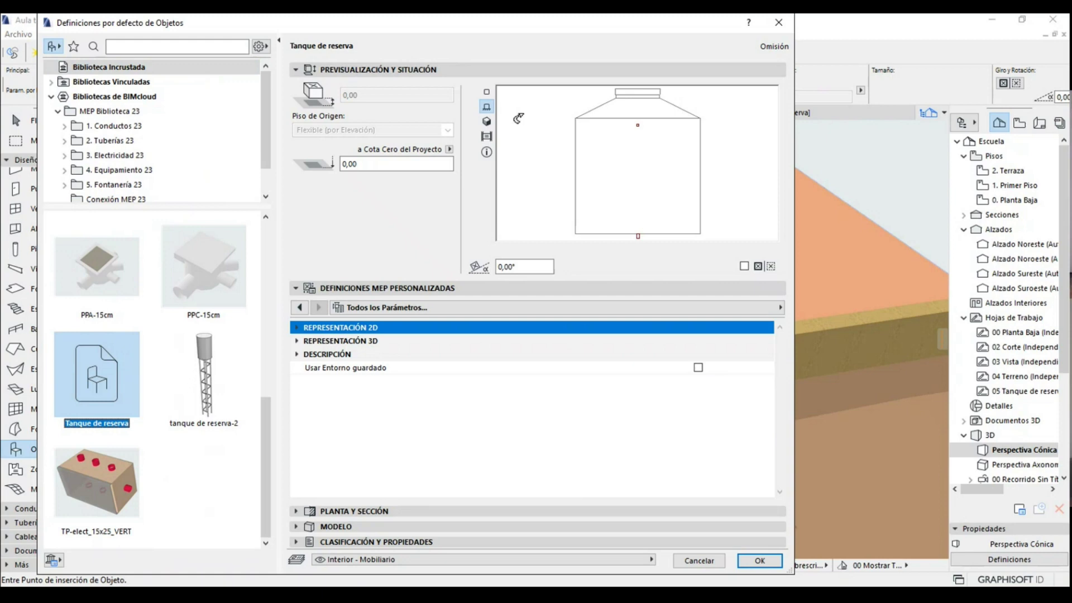
{"action": "left_click", "coordinate": [486, 92]}
{"action": "left_click", "coordinate": [486, 106]}
{"action": "left_click", "coordinate": [756, 563]}
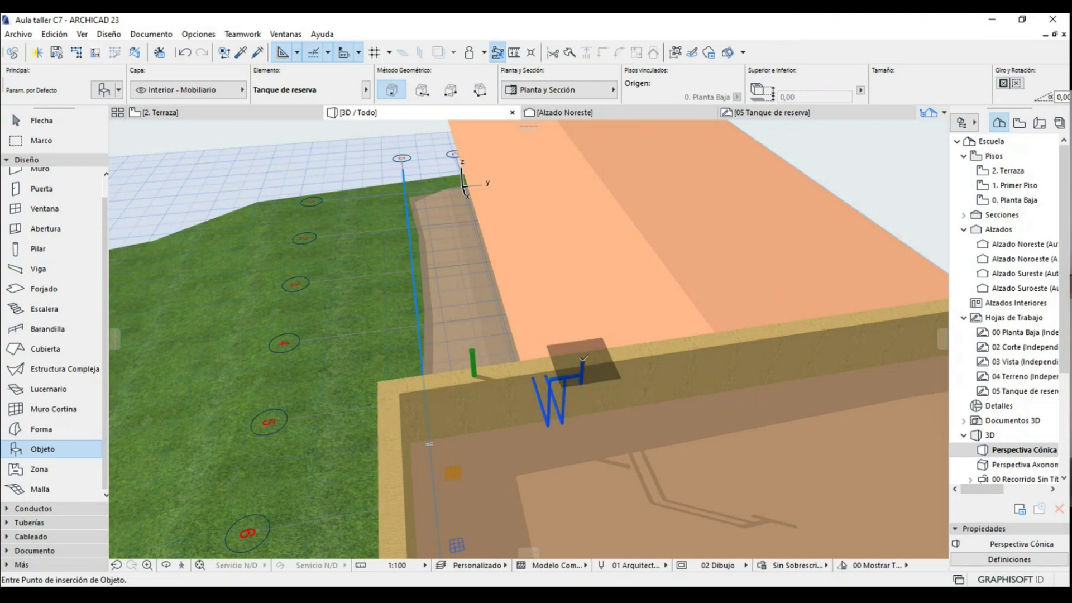
- Undo the tank previously placed on the roof
{"action": "scroll", "coordinate": [504, 377], "scroll_direction": "down", "scroll_amount": 1}
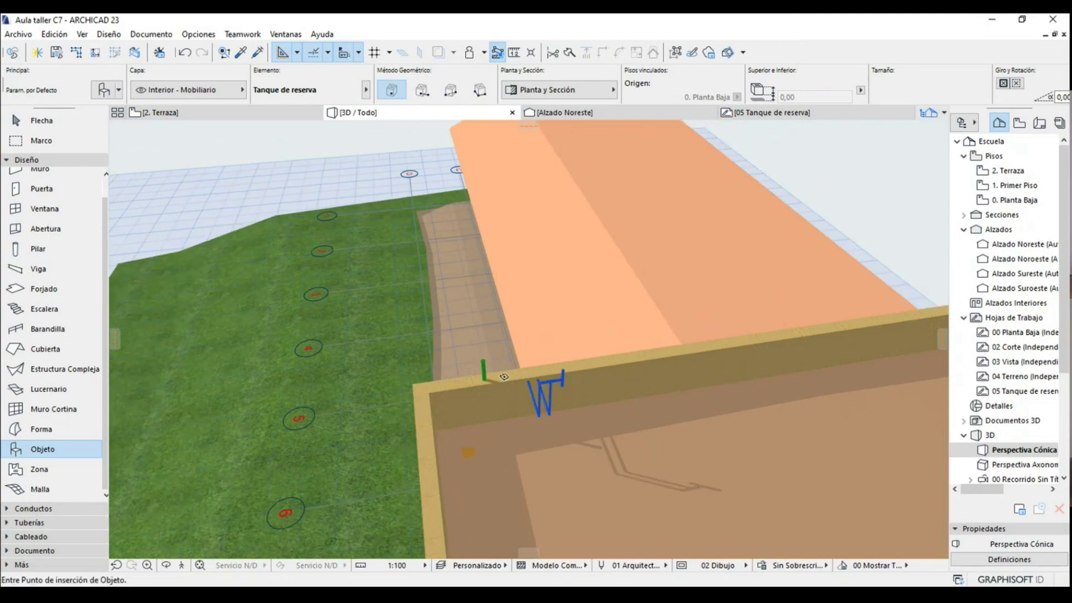
{"action": "scroll", "coordinate": [504, 377], "scroll_direction": "down", "scroll_amount": 3}
{"action": "scroll", "coordinate": [504, 377], "scroll_direction": "down", "scroll_amount": 2}
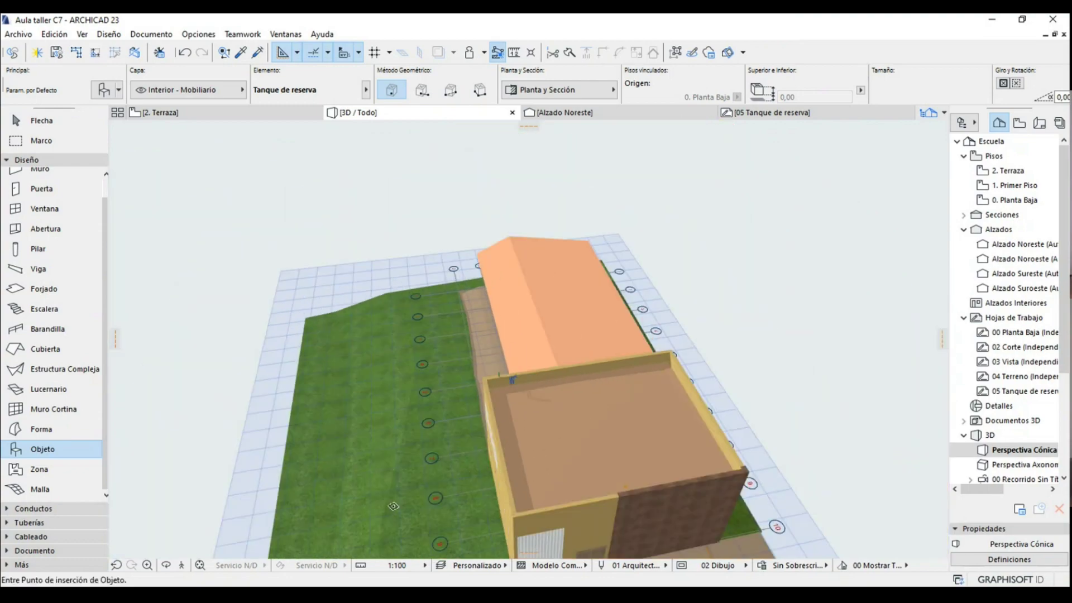
{"action": "left_click", "coordinate": [166, 565]}
{"action": "mouse_move", "coordinate": [299, 507]}
{"action": "left_mouse_down"}
{"action": "mouse_move", "coordinate": [395, 292]}
{"action": "mouse_move", "coordinate": [449, 357]}
{"action": "left_mouse_up"}
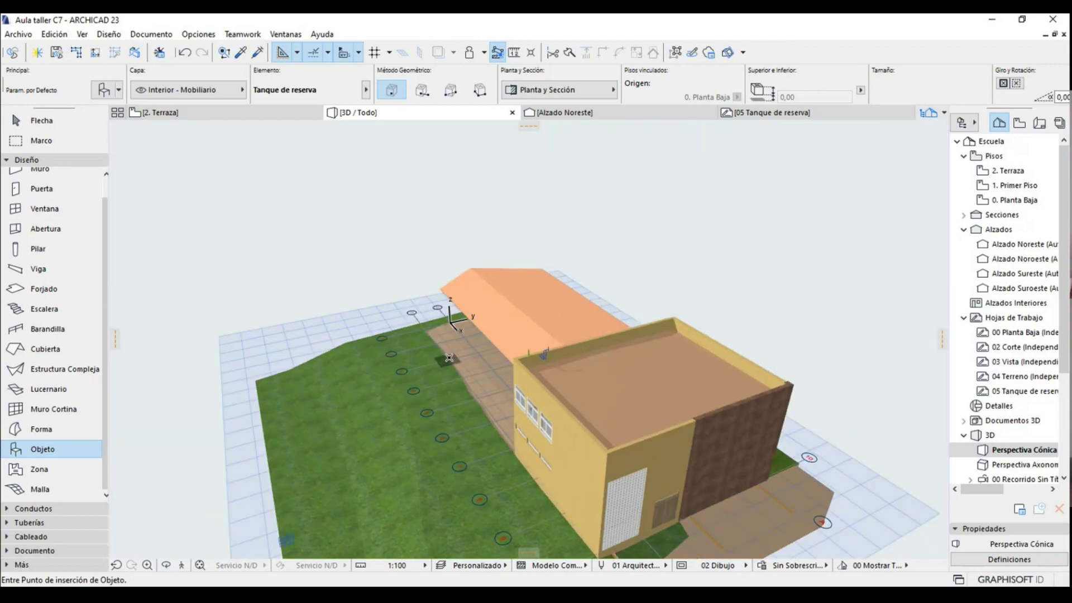
{"action": "scroll", "coordinate": [524, 477], "scroll_direction": "up", "scroll_amount": 2}
{"action": "key", "text": "ctrl+z"}
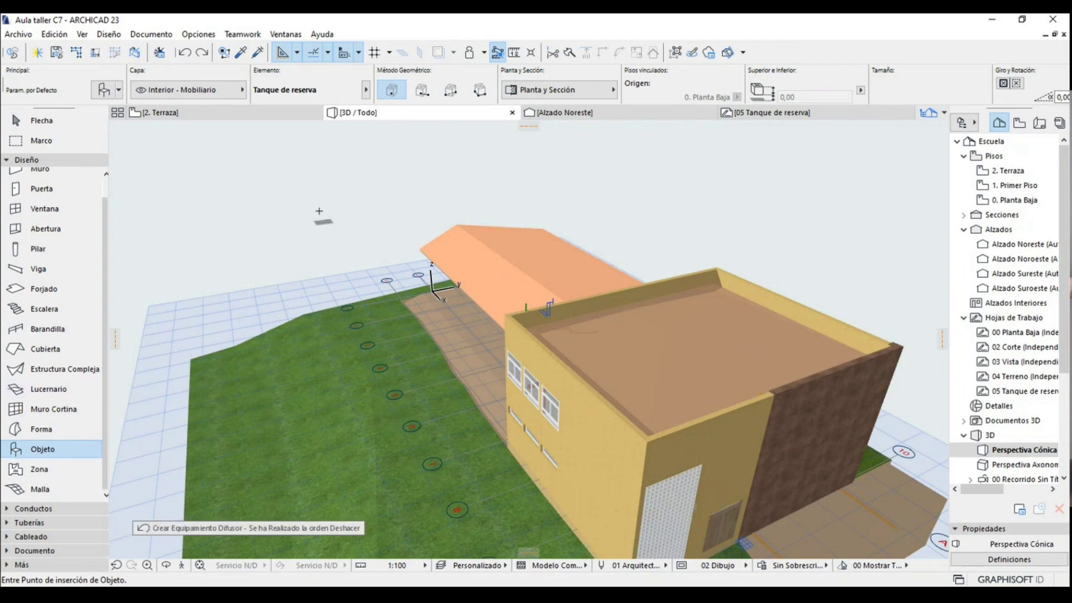
{"action": "mouse_move", "coordinate": [770, 113]}
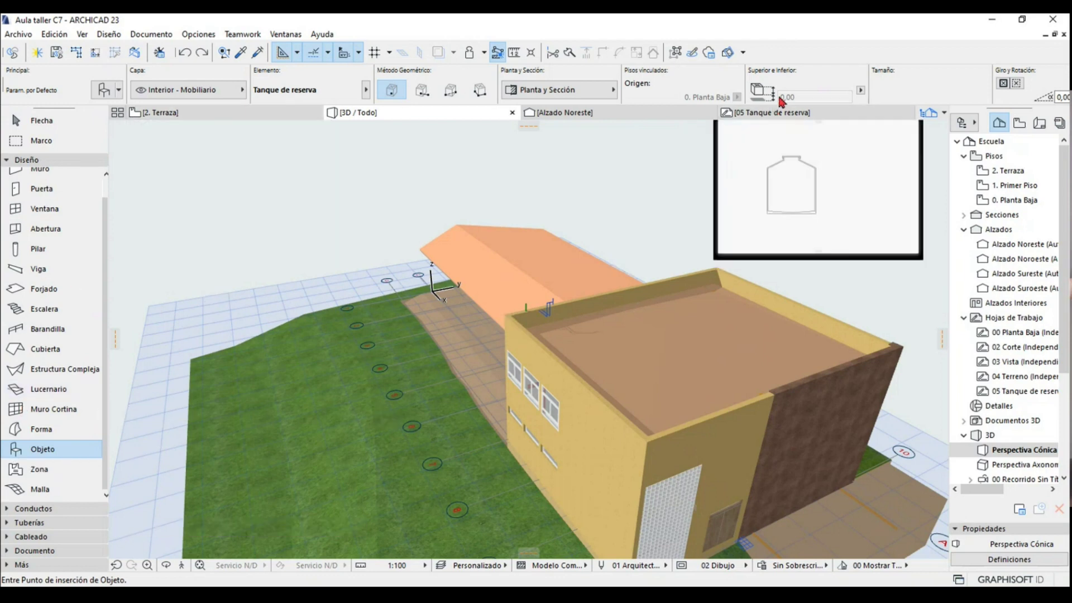
- Place Tanque de reserva on the 2. Terraza plan, then select it in the 3D view
{"action": "left_click", "coordinate": [211, 114]}
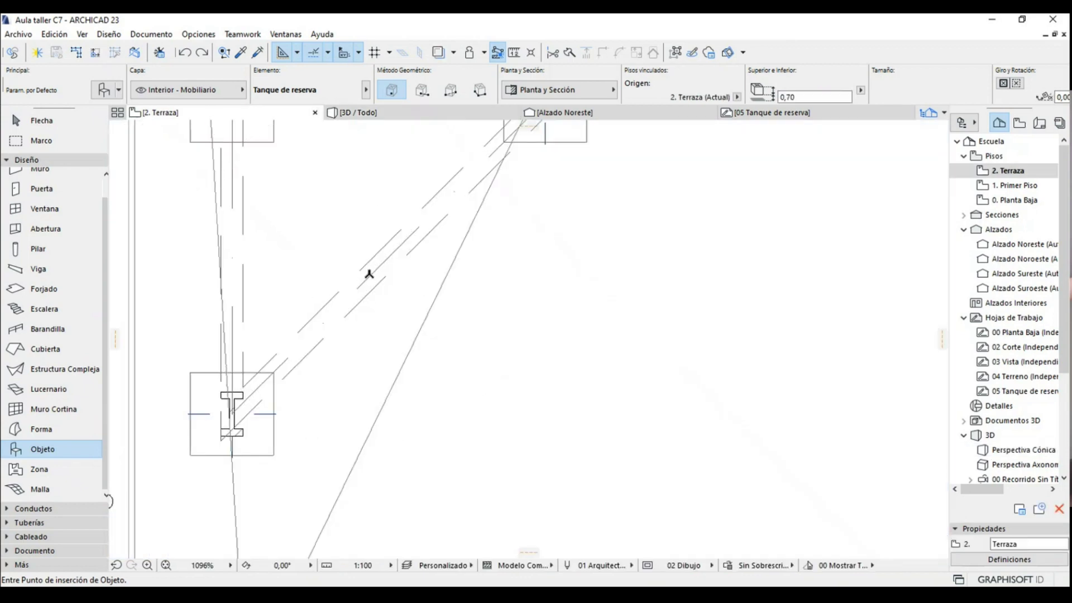
{"action": "left_click", "coordinate": [369, 273]}
{"action": "left_click", "coordinate": [41, 120]}
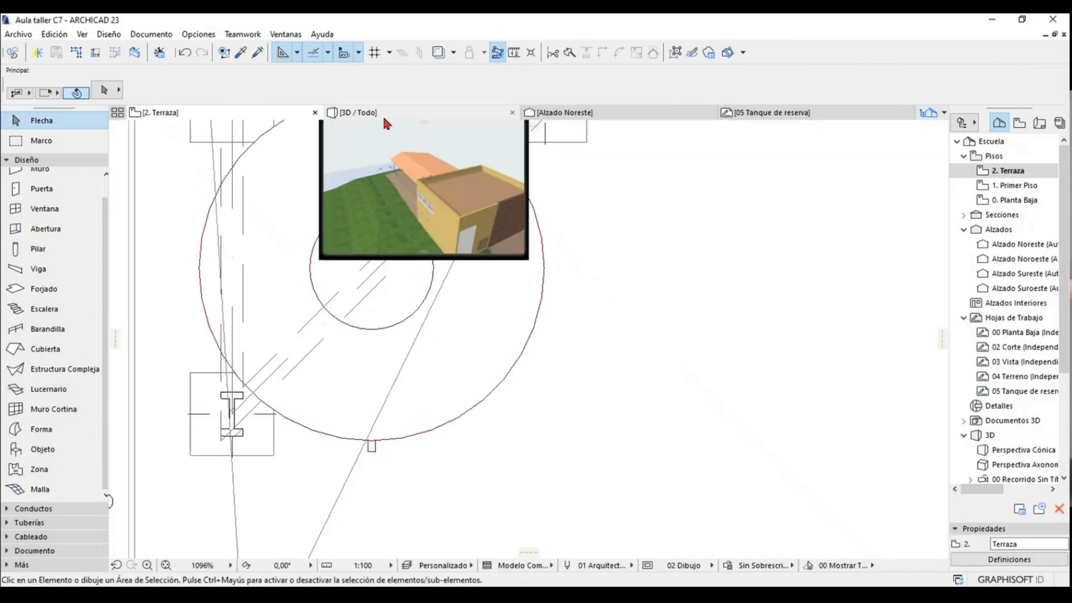
{"action": "left_click", "coordinate": [383, 115]}
{"action": "scroll", "coordinate": [536, 326], "scroll_direction": "up", "scroll_amount": 5}
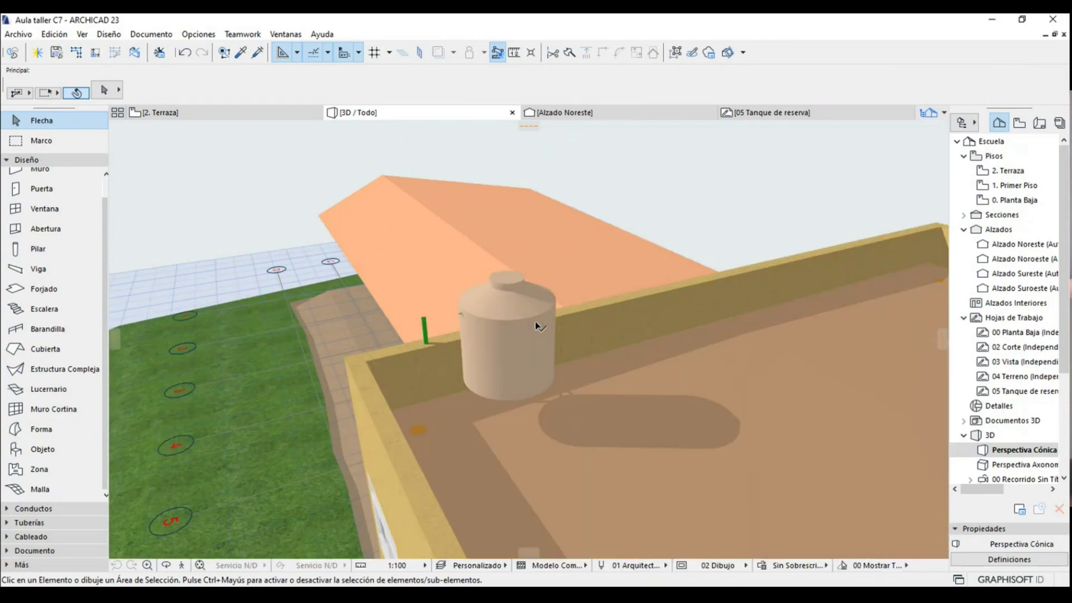
{"action": "scroll", "coordinate": [536, 326], "scroll_direction": "up", "scroll_amount": 3}
{"action": "left_click", "coordinate": [497, 347]}
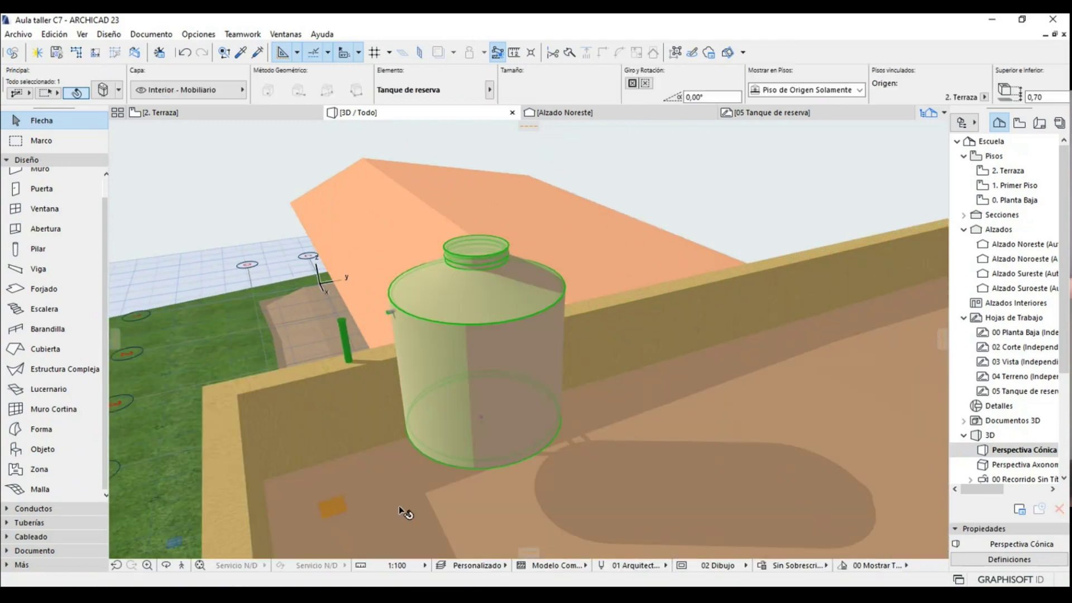
- Lift the water tank from its underside up to the top of the blue pipe
{"action": "left_click", "coordinate": [181, 565]}
{"action": "scroll", "coordinate": [329, 374], "scroll_direction": "up", "scroll_amount": 3}
{"action": "key", "text": "Escape"}
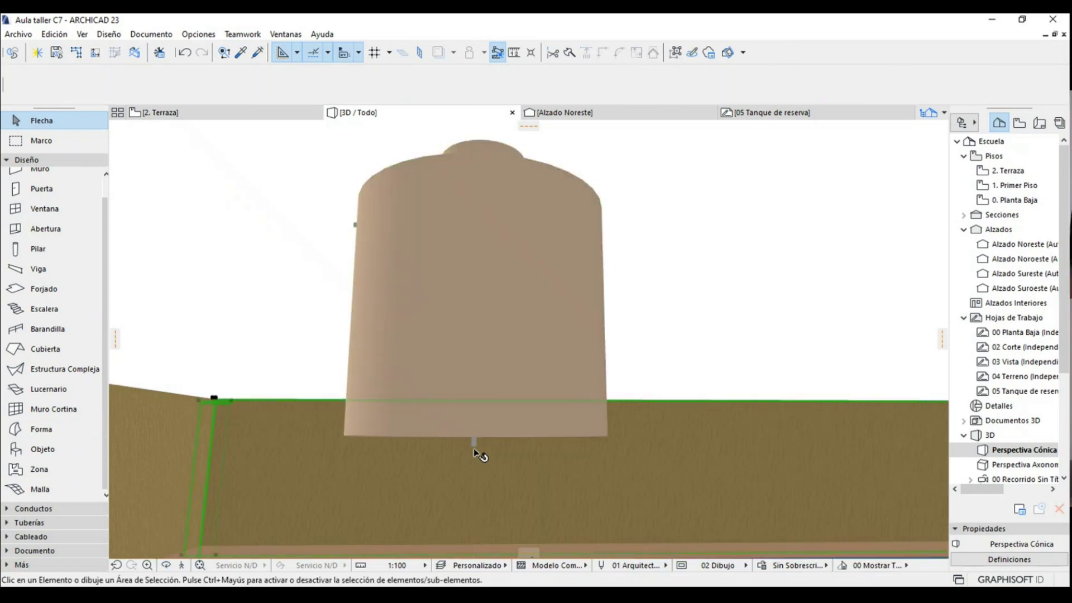
{"action": "left_click", "coordinate": [473, 449]}
{"action": "scroll", "coordinate": [472, 440], "scroll_direction": "up", "scroll_amount": 3}
{"action": "scroll", "coordinate": [472, 435], "scroll_direction": "up", "scroll_amount": 3}
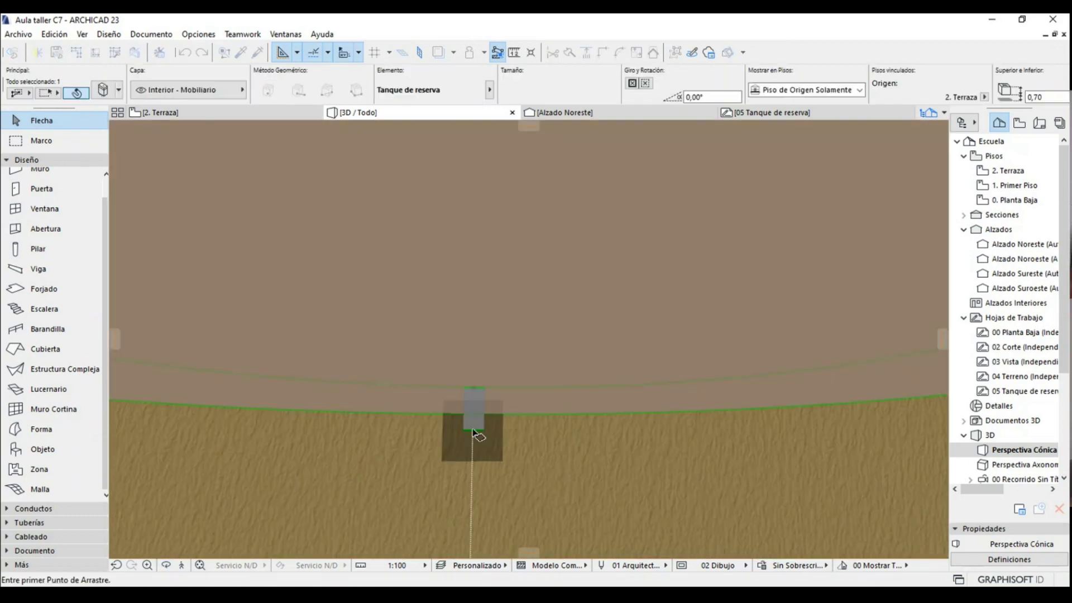
{"action": "left_click", "coordinate": [475, 392]}
{"action": "scroll", "coordinate": [491, 369], "scroll_direction": "down", "scroll_amount": 5}
{"action": "scroll", "coordinate": [551, 299], "scroll_direction": "up", "scroll_amount": 3}
{"action": "scroll", "coordinate": [502, 196], "scroll_direction": "up", "scroll_amount": 2}
{"action": "scroll", "coordinate": [503, 213], "scroll_direction": "up", "scroll_amount": 2}
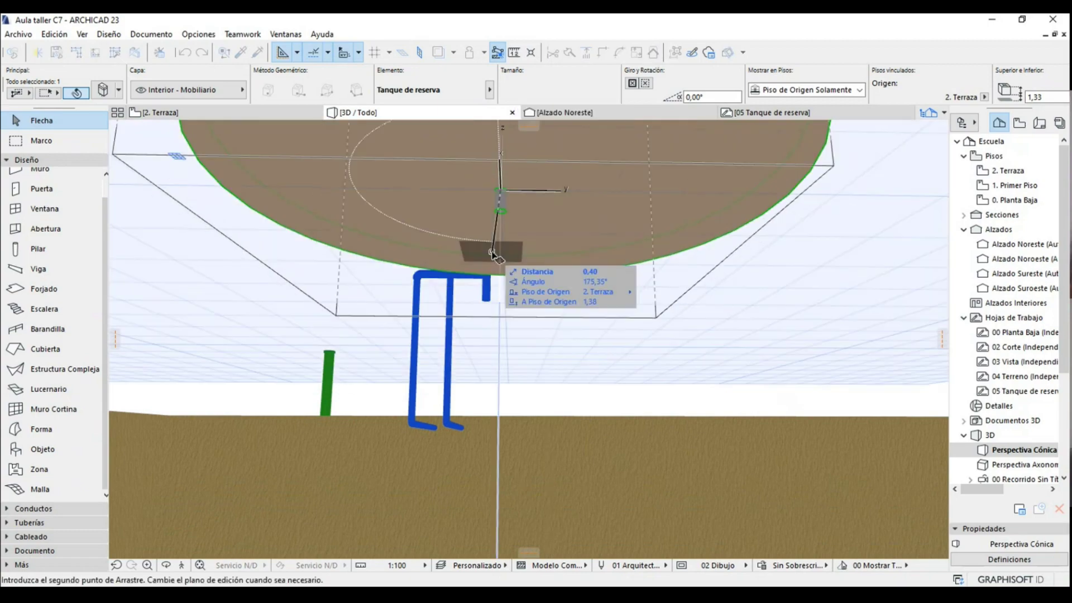
{"action": "left_click", "coordinate": [485, 302]}
{"action": "scroll", "coordinate": [485, 301], "scroll_direction": "down", "scroll_amount": 3}
- Orbit around the roof from several viewpoints to check the tank sits above the pipes
{"action": "key", "text": "ctrl+e"}
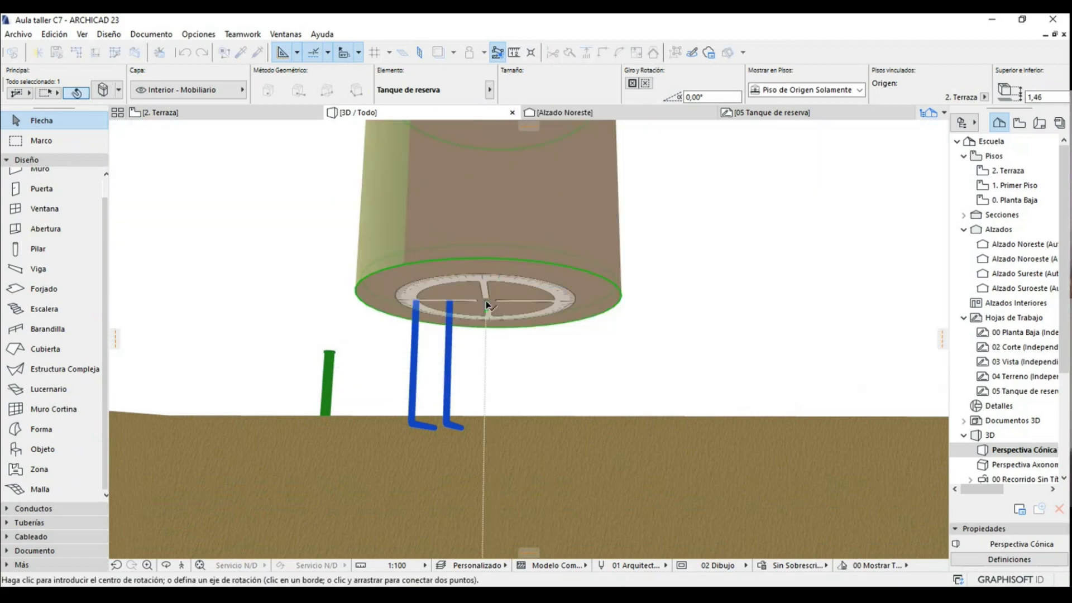
{"action": "left_click", "coordinate": [487, 304]}
{"action": "key", "text": "o"}
{"action": "mouse_move", "coordinate": [490, 258]}
{"action": "left_mouse_down"}
{"action": "mouse_move", "coordinate": [352, 359]}
{"action": "mouse_move", "coordinate": [612, 378]}
{"action": "left_mouse_up"}
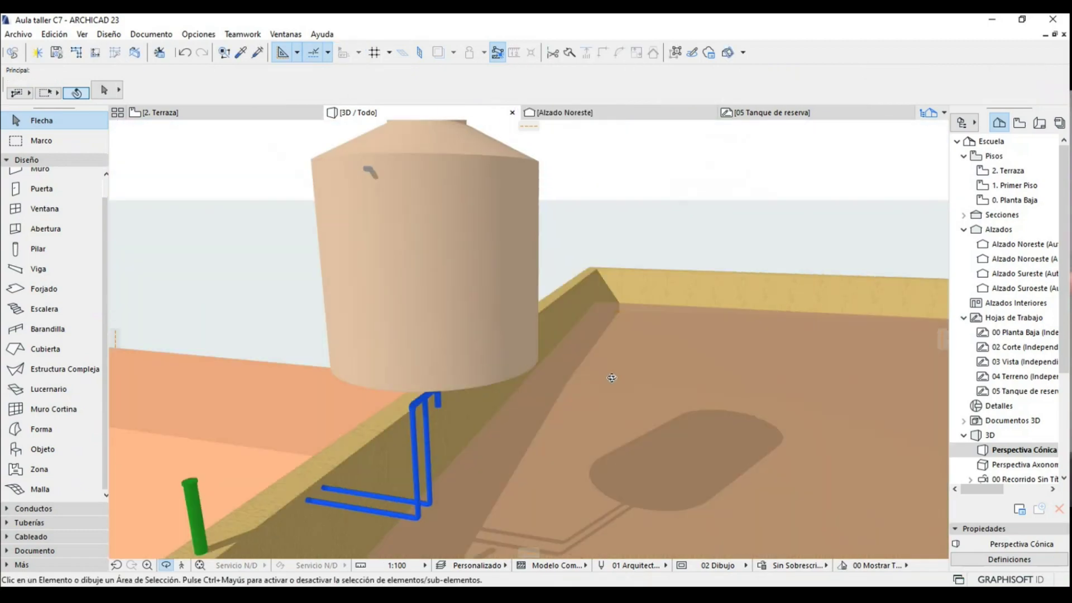
{"action": "mouse_move", "coordinate": [572, 252]}
{"action": "left_mouse_down"}
{"action": "mouse_move", "coordinate": [519, 268]}
{"action": "mouse_move", "coordinate": [528, 290]}
{"action": "mouse_move", "coordinate": [423, 263]}
{"action": "left_mouse_up"}
{"action": "scroll", "coordinate": [423, 263], "scroll_direction": "down", "scroll_amount": 2}
{"action": "scroll", "coordinate": [427, 335], "scroll_direction": "down", "scroll_amount": 3}
{"action": "scroll", "coordinate": [431, 422], "scroll_direction": "down", "scroll_amount": 2}
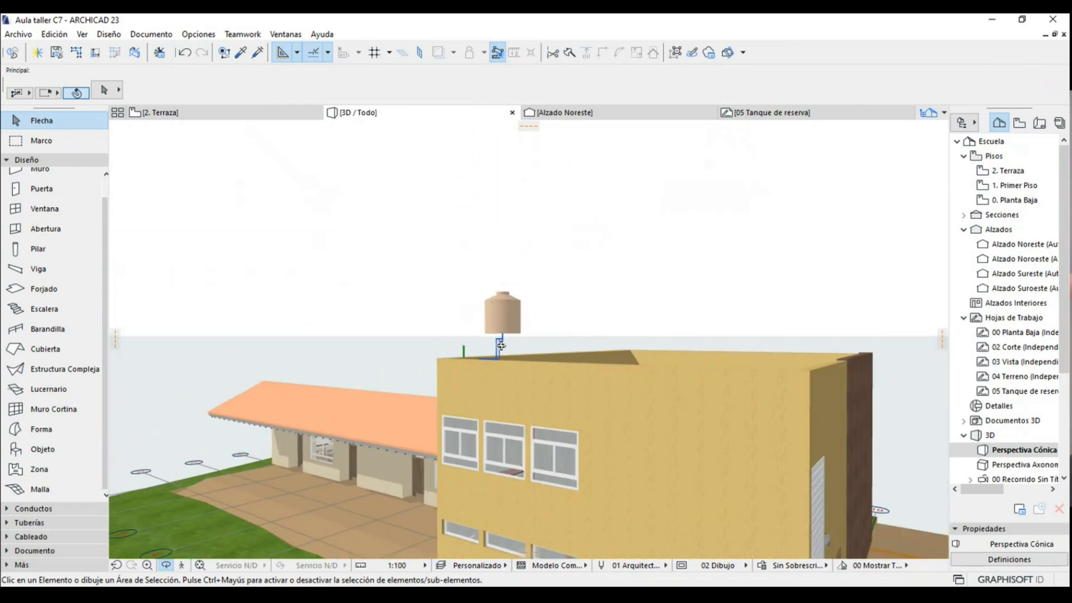
{"action": "left_click_drag", "start_coordinate": [431, 422], "coordinate": [521, 448]}
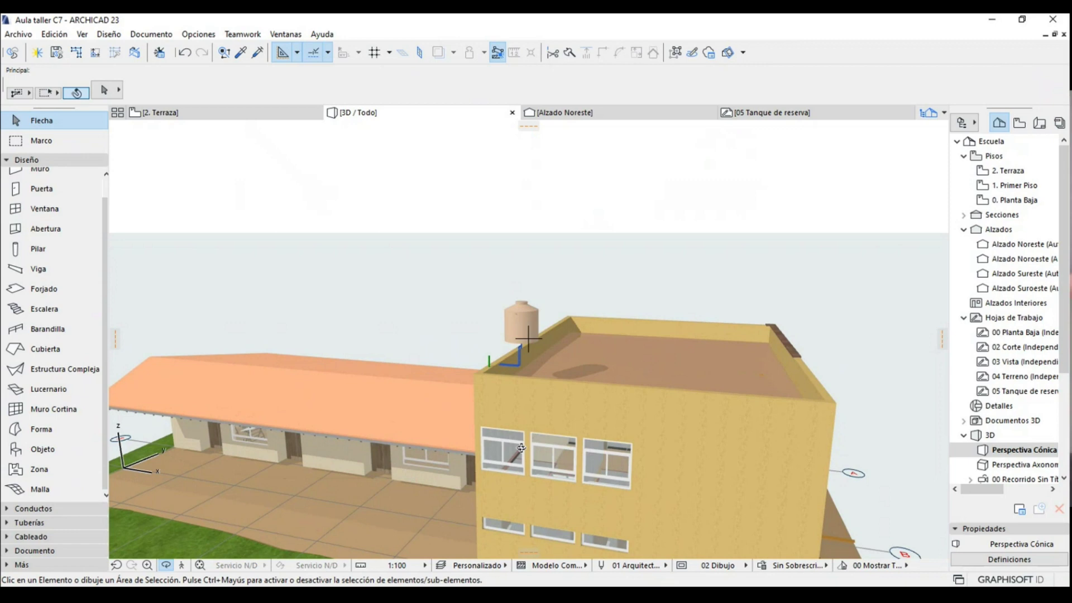
{"action": "scroll", "coordinate": [547, 397], "scroll_direction": "up", "scroll_amount": 2}
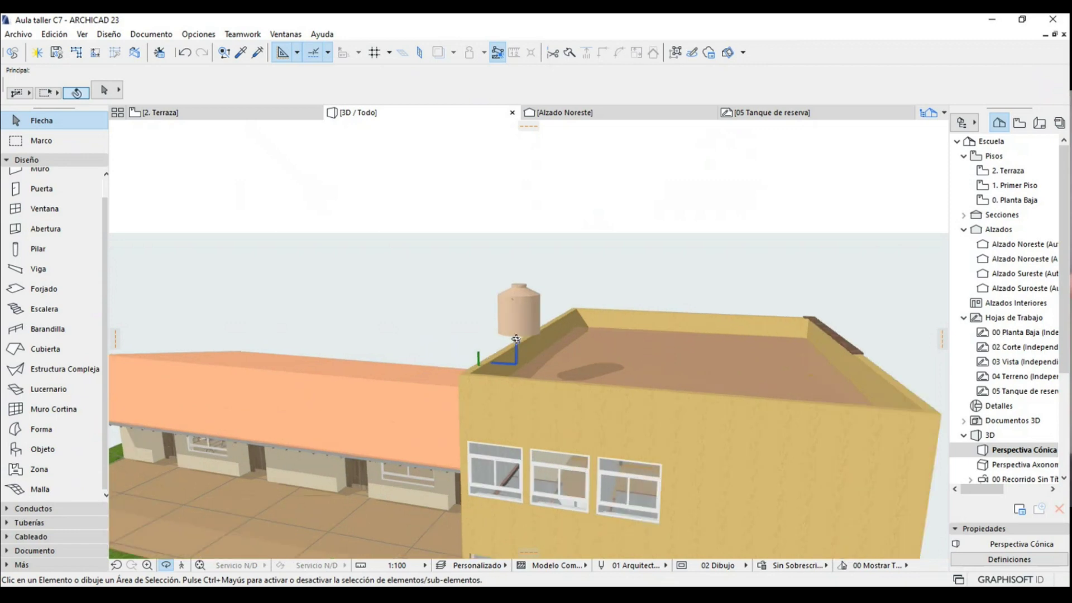
{"action": "scroll", "coordinate": [546, 396], "scroll_direction": "up", "scroll_amount": 2}
{"action": "scroll", "coordinate": [534, 397], "scroll_direction": "up", "scroll_amount": 2}
{"action": "scroll", "coordinate": [451, 381], "scroll_direction": "up", "scroll_amount": 2}
{"action": "mouse_move", "coordinate": [451, 381]}
{"action": "left_mouse_down"}
{"action": "mouse_move", "coordinate": [428, 387]}
{"action": "mouse_move", "coordinate": [386, 282]}
{"action": "left_mouse_up"}
{"action": "left_click_drag", "start_coordinate": [368, 333], "coordinate": [351, 333]}
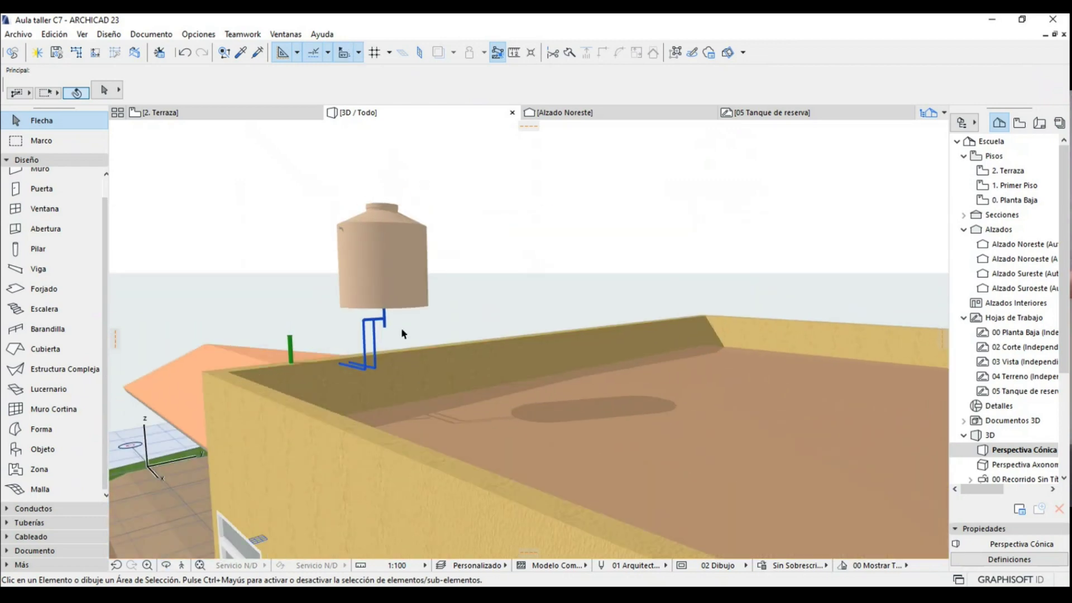
{"action": "scroll", "coordinate": [417, 329], "scroll_direction": "down", "scroll_amount": 2}
{"action": "scroll", "coordinate": [417, 329], "scroll_direction": "down", "scroll_amount": 2}
{"action": "left_click", "coordinate": [479, 565]}
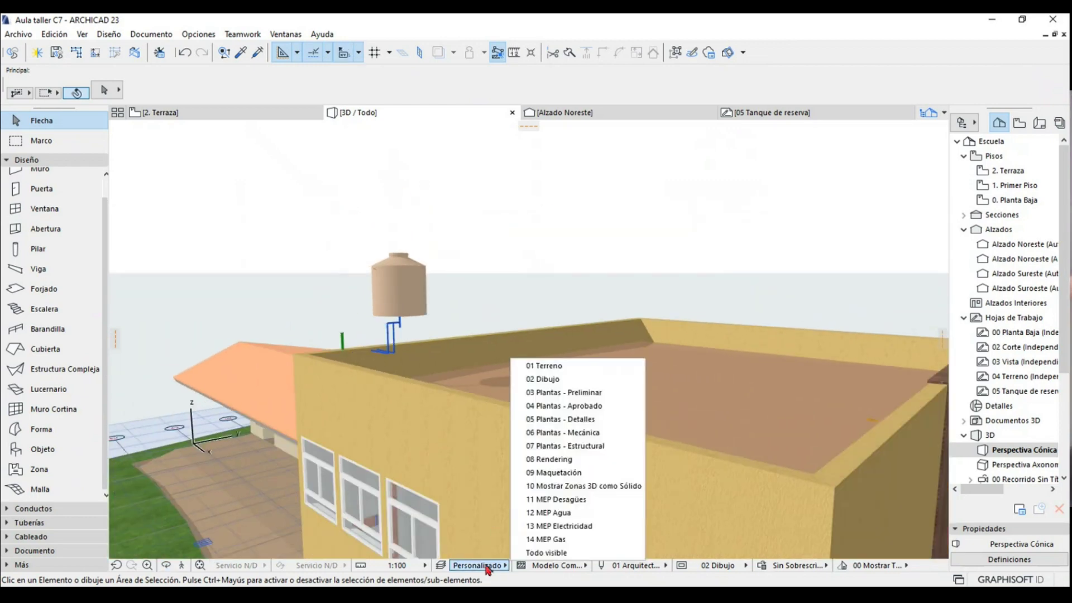
- Show all layers and move the tank 0,28 so it sits on its stand
{"action": "left_click", "coordinate": [558, 556]}
{"action": "scroll", "coordinate": [421, 282], "scroll_direction": "up", "scroll_amount": 1}
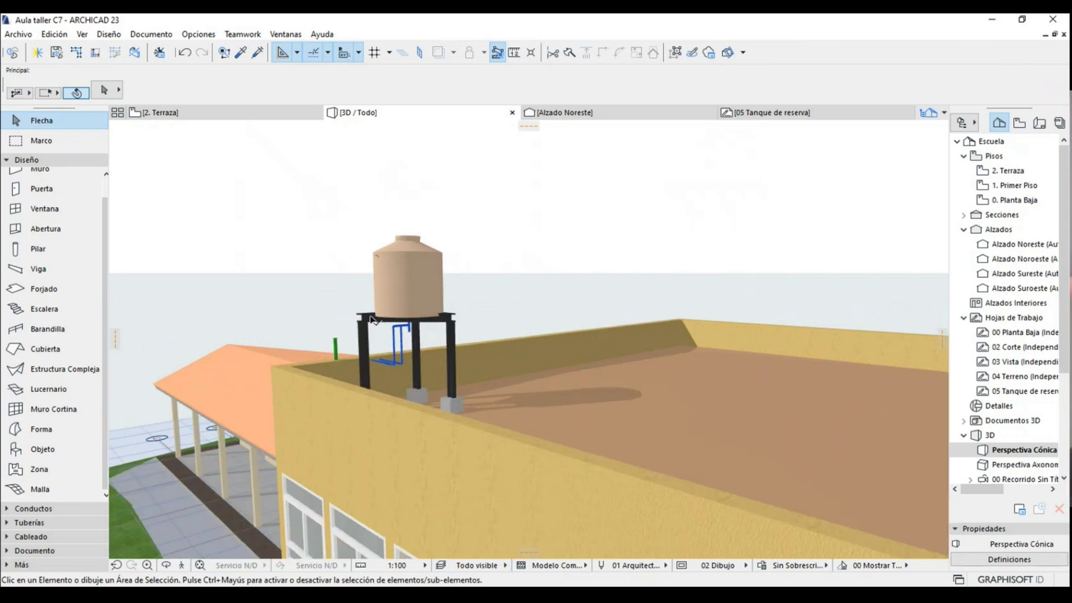
{"action": "scroll", "coordinate": [424, 287], "scroll_direction": "up", "scroll_amount": 2}
{"action": "scroll", "coordinate": [430, 296], "scroll_direction": "up", "scroll_amount": 3}
{"action": "scroll", "coordinate": [490, 306], "scroll_direction": "up", "scroll_amount": 3}
{"action": "left_click", "coordinate": [490, 306]}
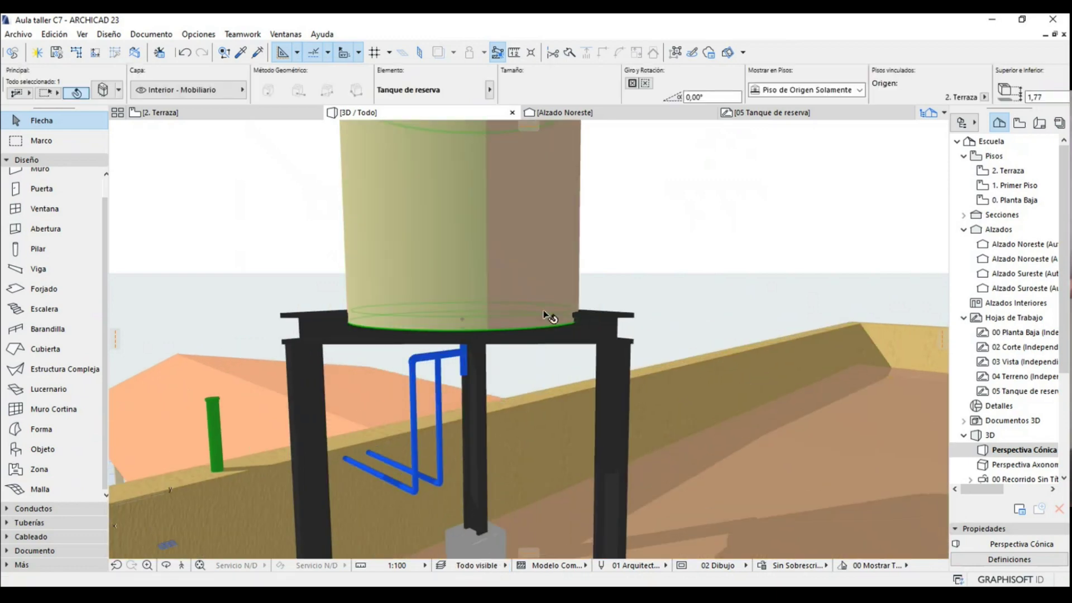
{"action": "left_click", "coordinate": [463, 319]}
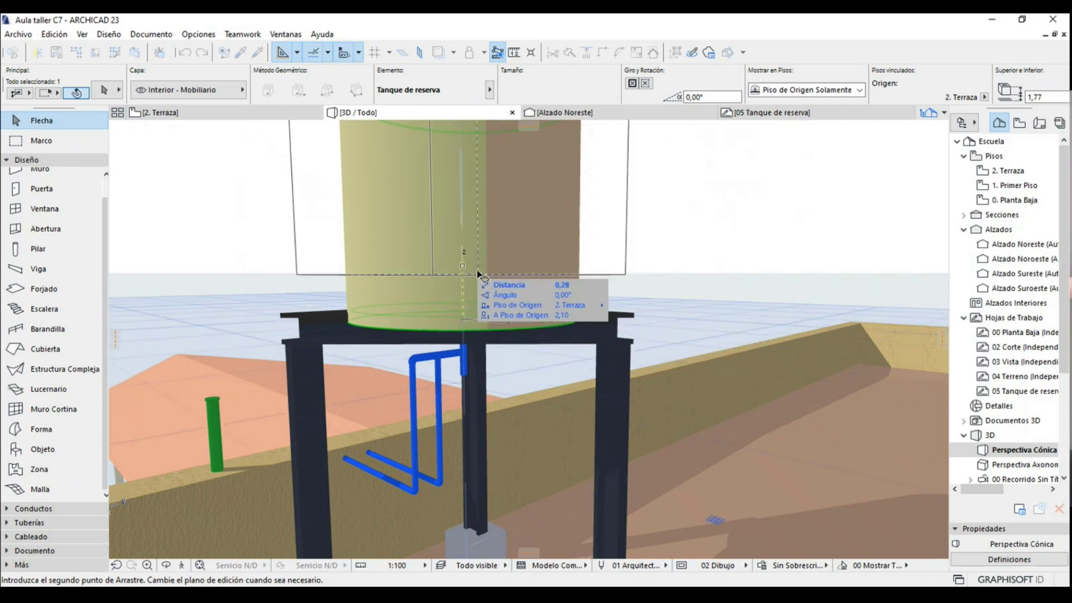
{"action": "left_click", "coordinate": [634, 317]}
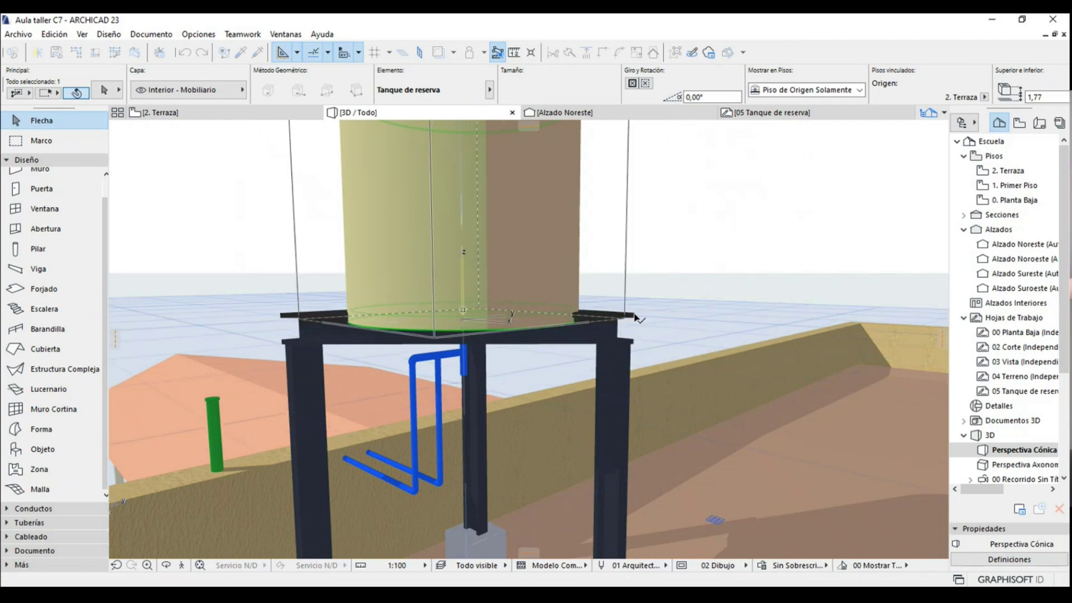
{"action": "key", "text": "Escape"}
- Fit the whole building in the 3D window and orbit around it
{"action": "scroll", "coordinate": [634, 317], "scroll_direction": "down", "scroll_amount": 5}
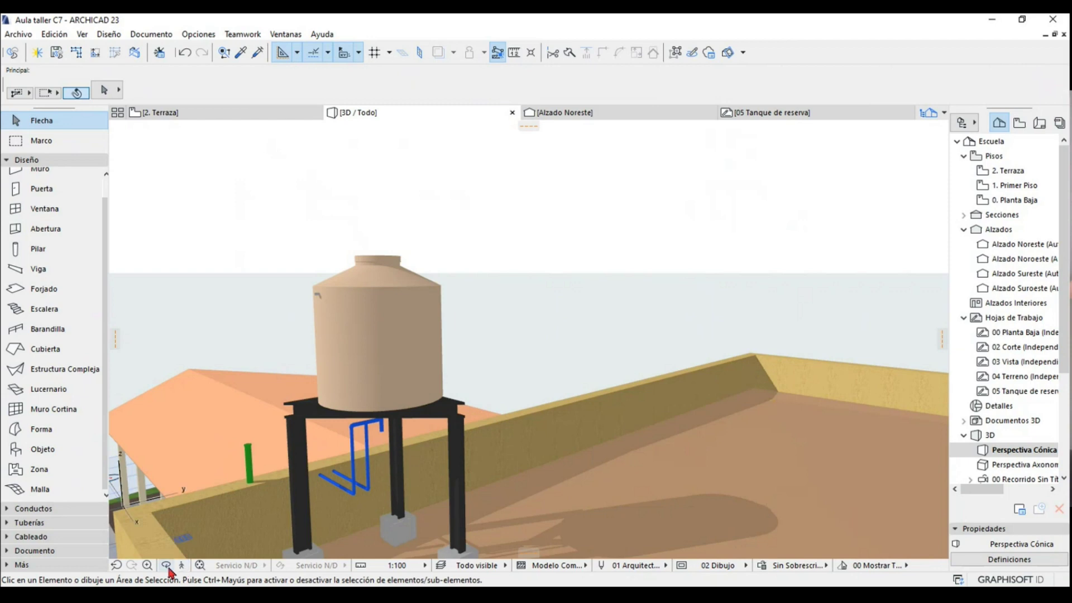
{"action": "left_click", "coordinate": [199, 565]}
{"action": "left_click", "coordinate": [166, 565]}
{"action": "mouse_move", "coordinate": [251, 480]}
{"action": "left_mouse_down"}
{"action": "mouse_move", "coordinate": [399, 481]}
{"action": "mouse_move", "coordinate": [506, 351]}
{"action": "mouse_move", "coordinate": [449, 356]}
{"action": "left_mouse_up"}
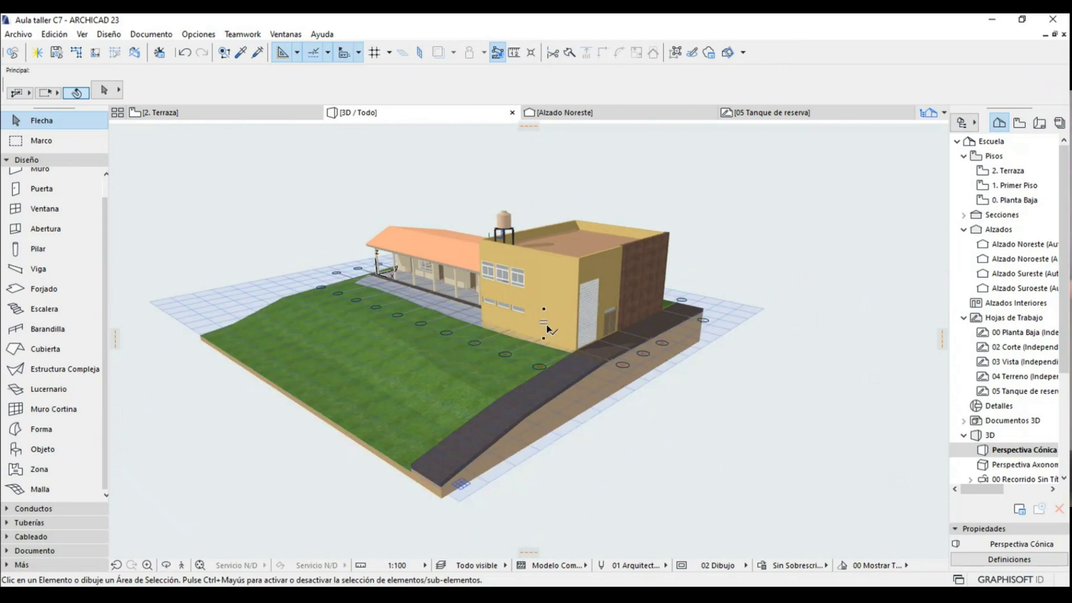
- Open the 0. Planta Baja plan and show Tubo Recto 23's pipe settings (Caño 110mm Awaduct, MEP - Desagües)
{"action": "left_click", "coordinate": [1012, 200]}
{"action": "double_click", "coordinate": [1012, 200]}
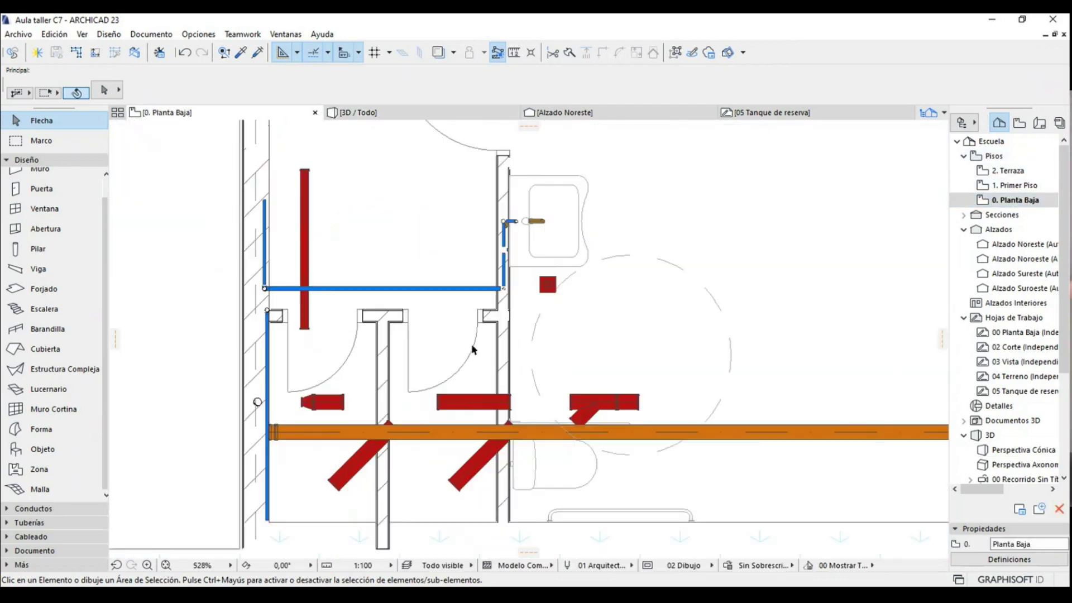
{"action": "scroll", "coordinate": [569, 419], "scroll_direction": "down", "scroll_amount": 2}
{"action": "key", "text": "ctrl+a"}
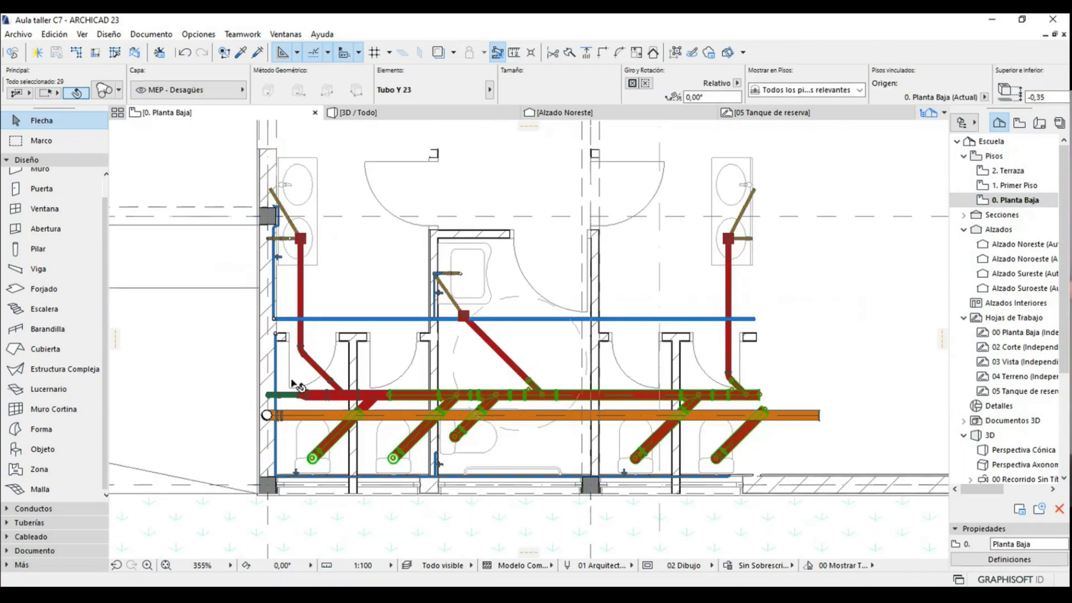
{"action": "scroll", "coordinate": [420, 408], "scroll_direction": "up", "scroll_amount": 2}
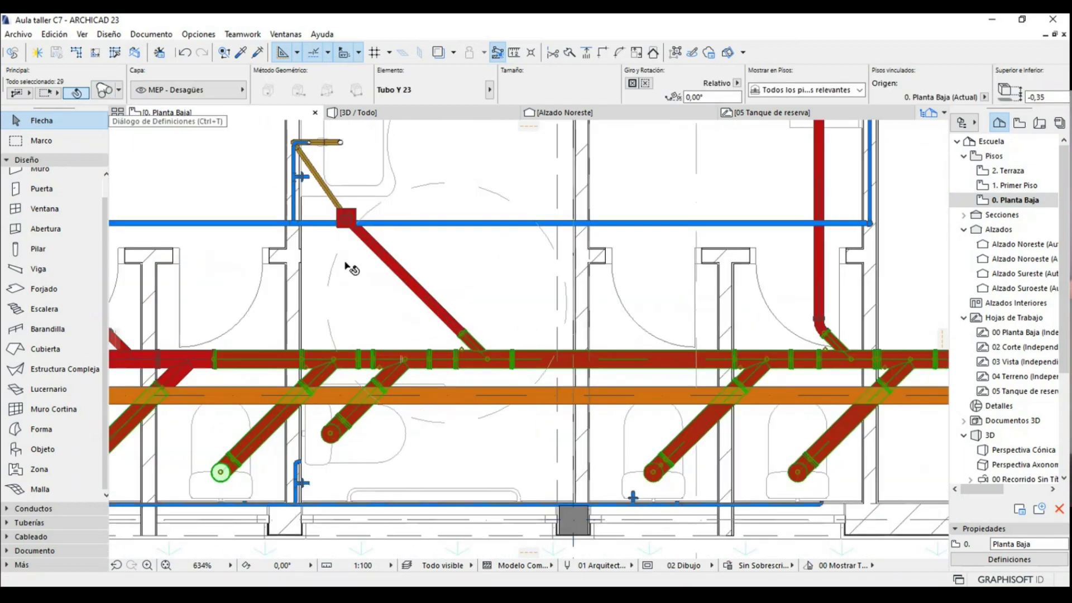
{"action": "key", "text": "Escape"}
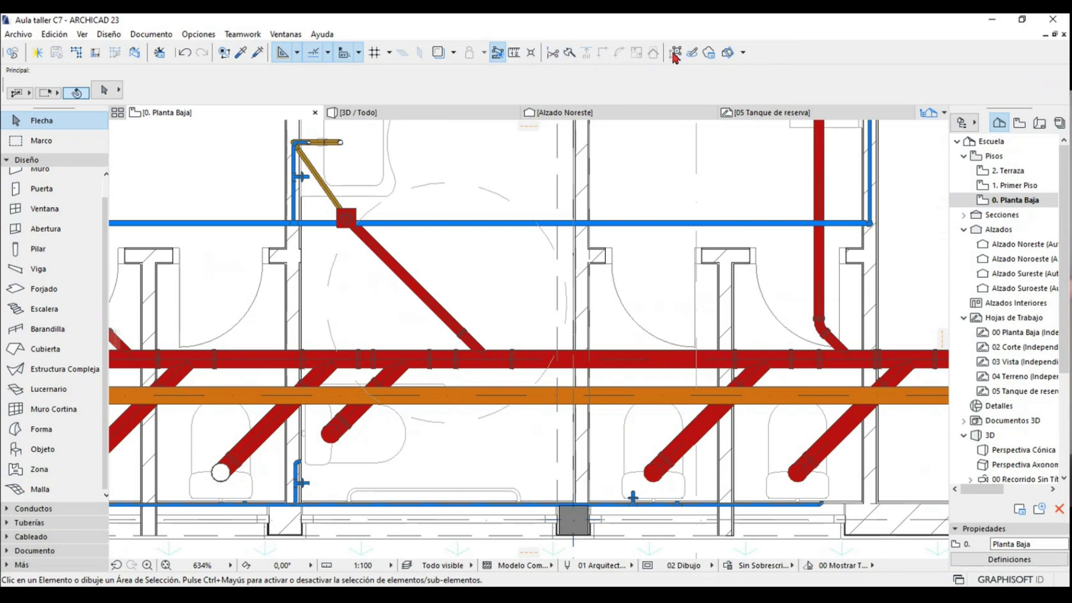
{"action": "left_click", "coordinate": [521, 362]}
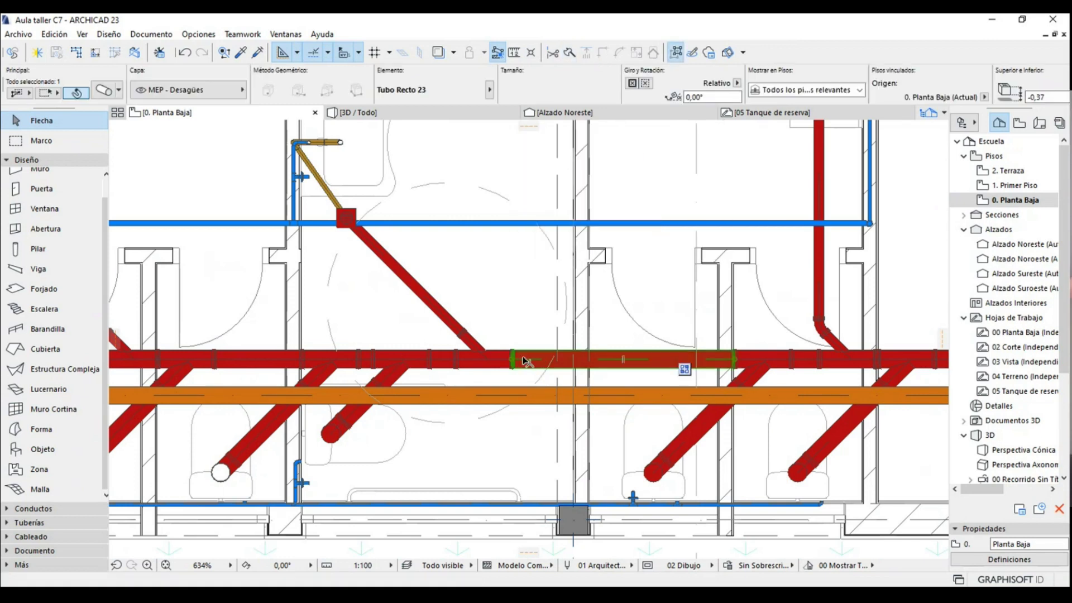
{"action": "left_click", "coordinate": [108, 95]}
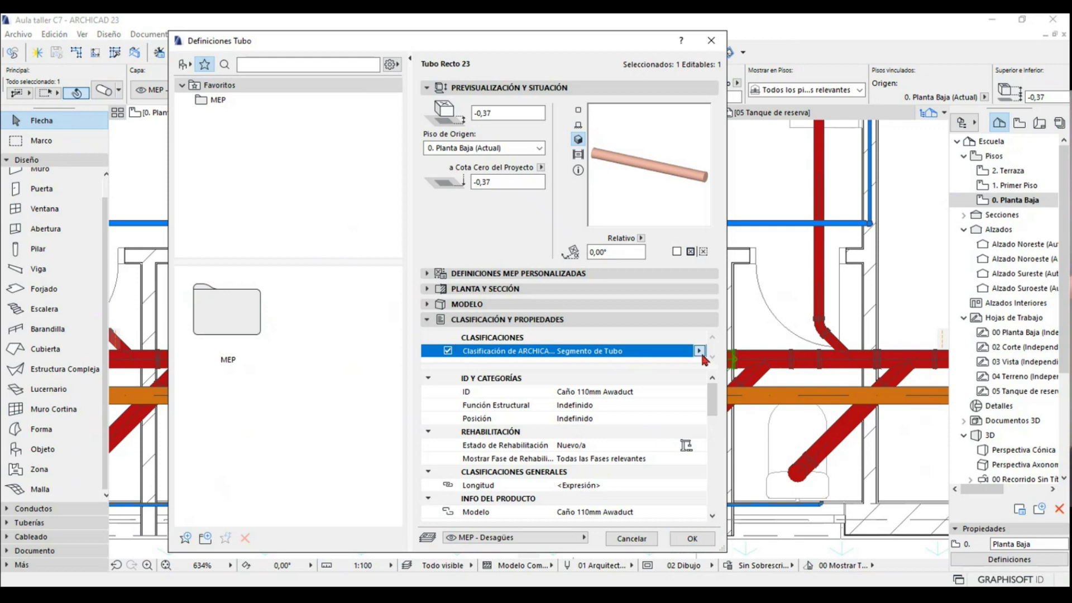
{"action": "left_click", "coordinate": [699, 350]}
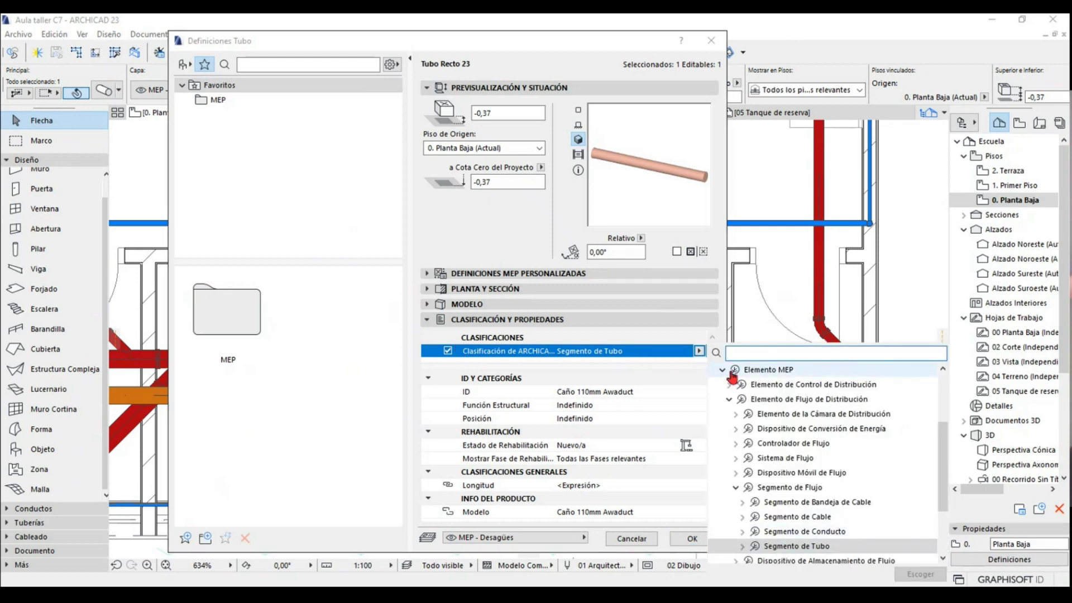
{"action": "scroll", "coordinate": [729, 380], "scroll_direction": "up", "scroll_amount": 3}
{"action": "left_click", "coordinate": [716, 398]}
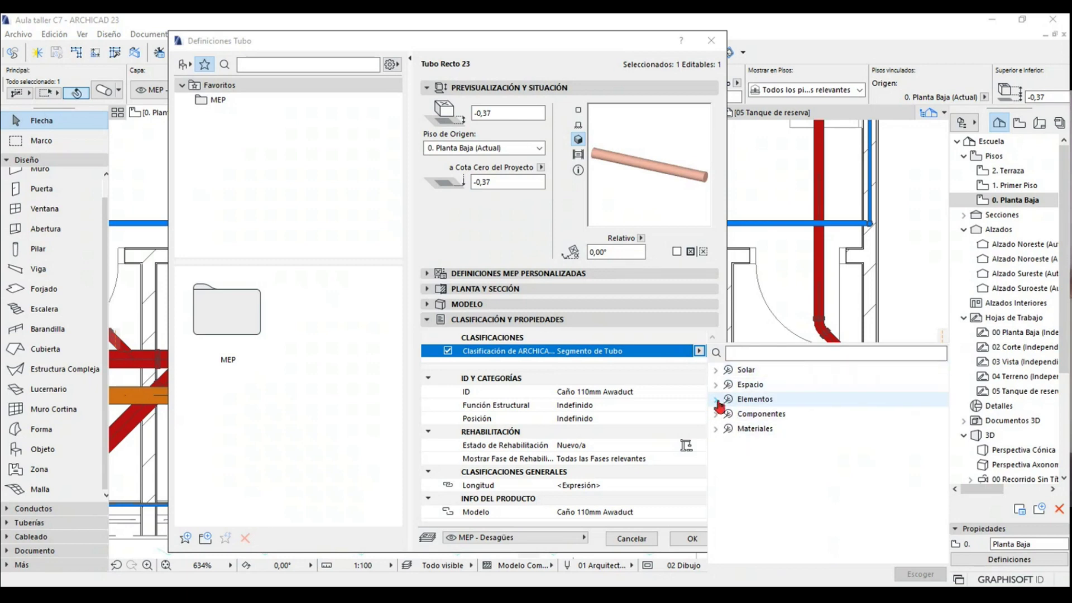
{"action": "left_click", "coordinate": [717, 400]}
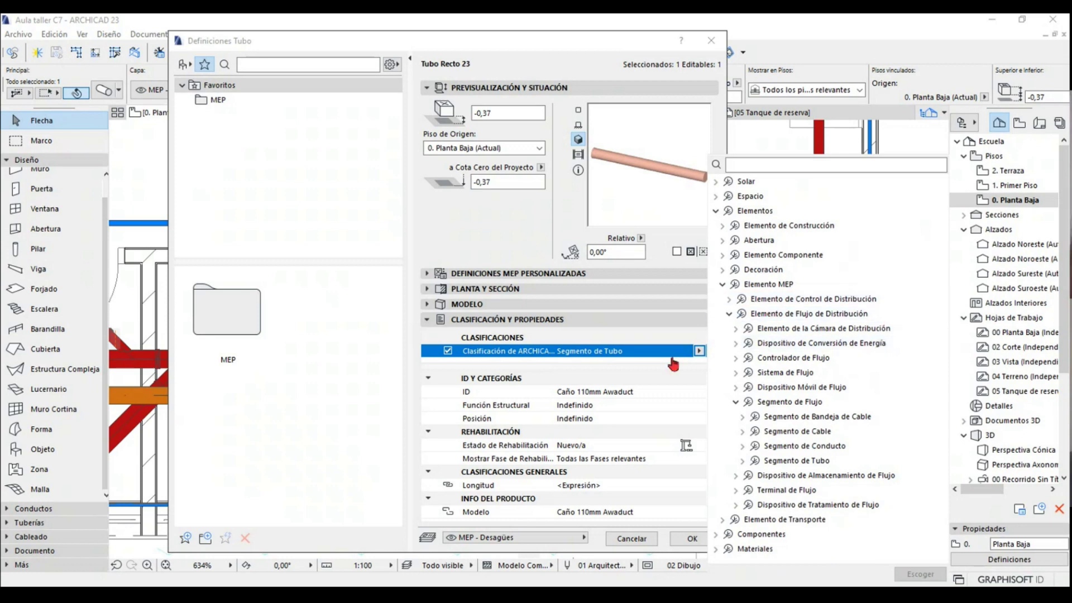
{"action": "left_click", "coordinate": [324, 444]}
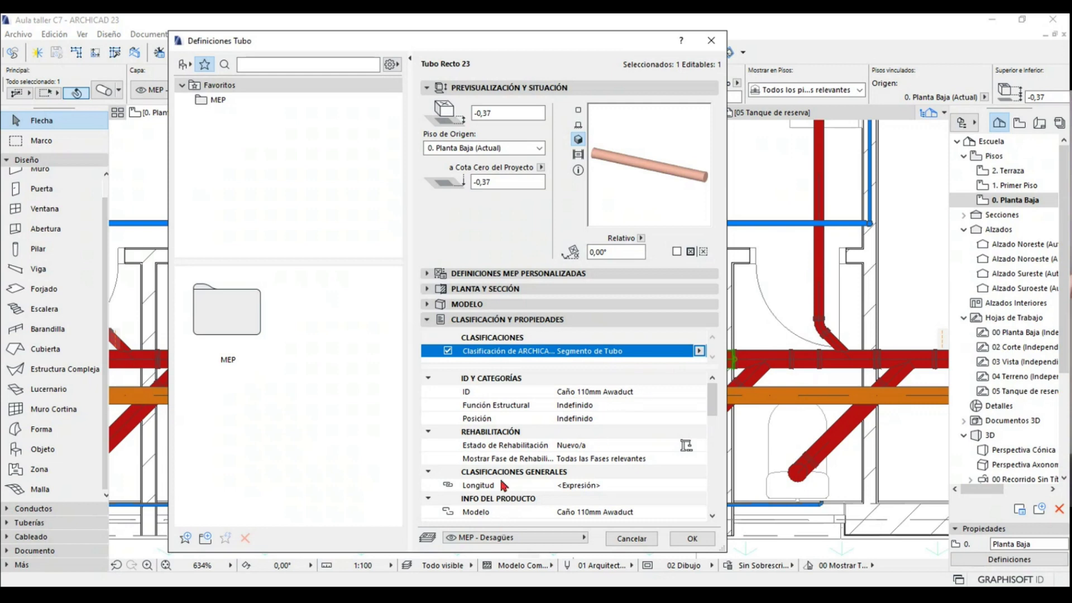
{"action": "scroll", "coordinate": [500, 483], "scroll_direction": "down", "scroll_amount": 1}
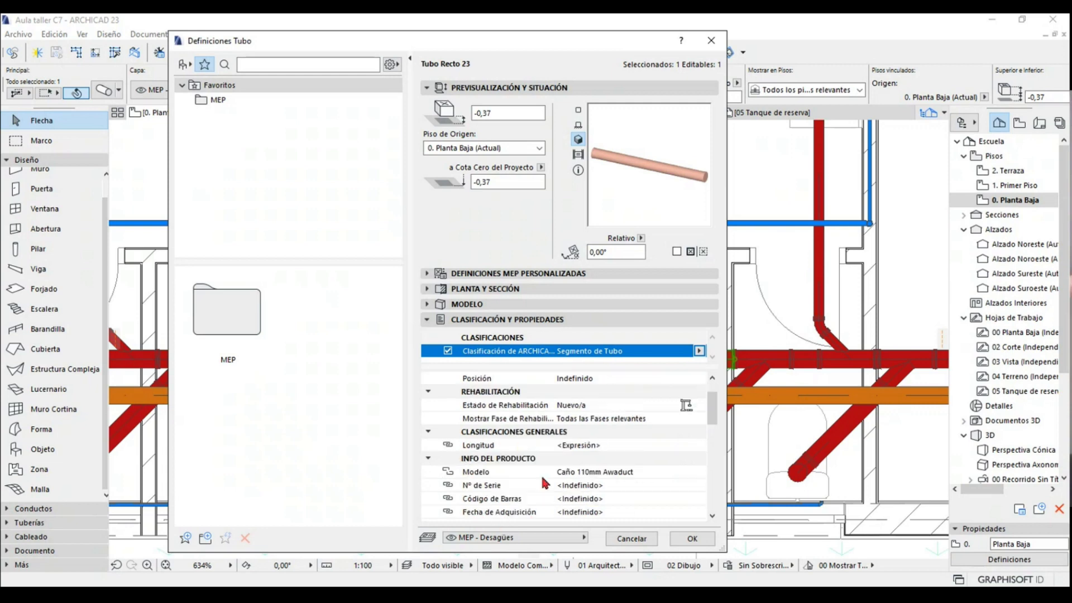
{"action": "scroll", "coordinate": [558, 463], "scroll_direction": "up", "scroll_amount": 1}
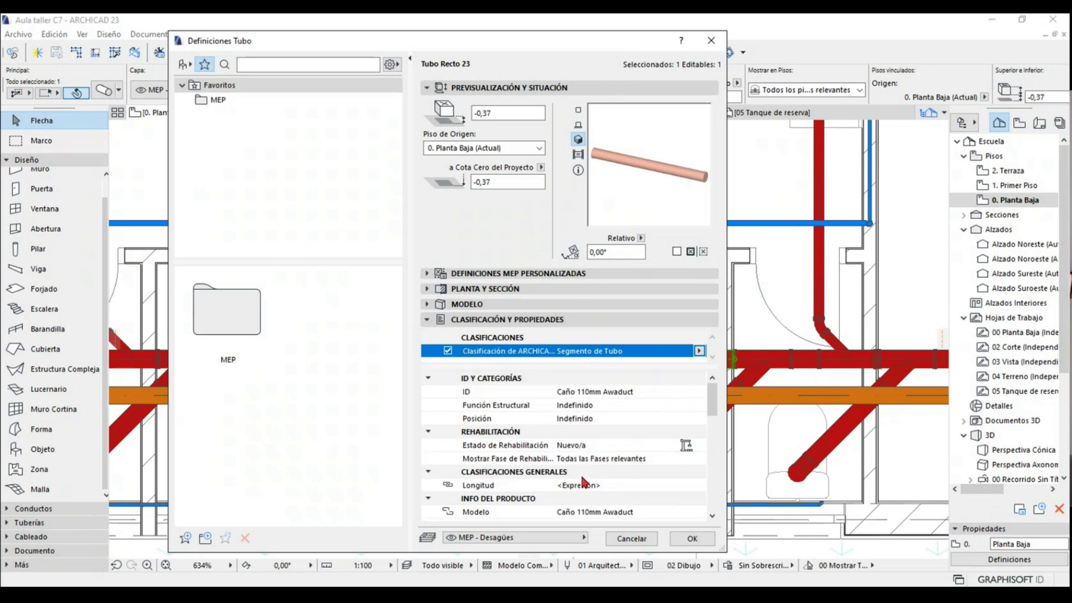
{"action": "scroll", "coordinate": [586, 425], "scroll_direction": "down", "scroll_amount": 1}
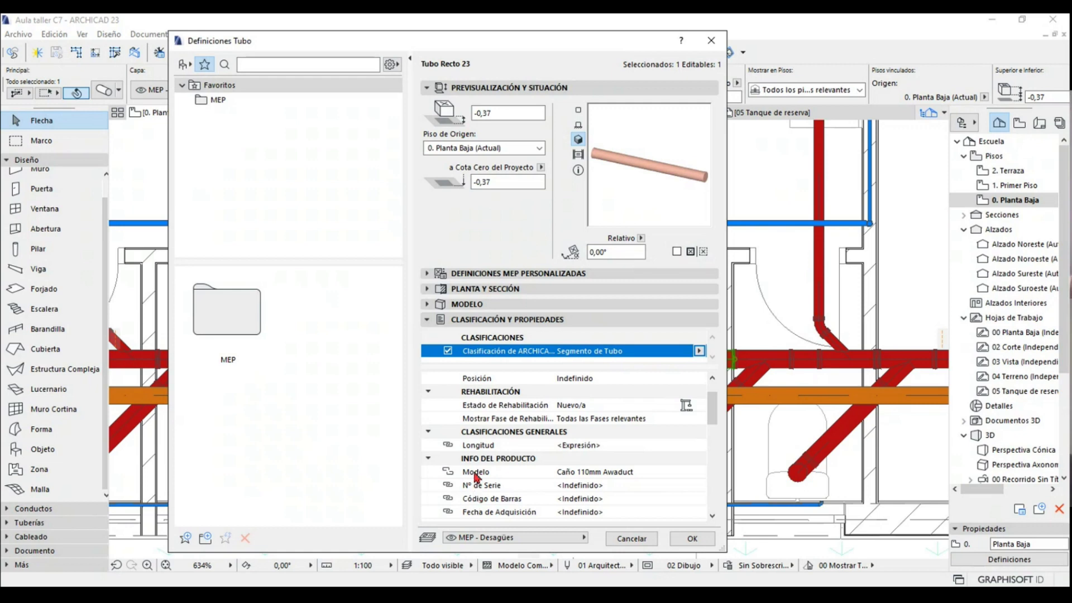
{"action": "scroll", "coordinate": [516, 468], "scroll_direction": "up", "scroll_amount": 1}
{"action": "scroll", "coordinate": [516, 468], "scroll_direction": "up", "scroll_amount": 1}
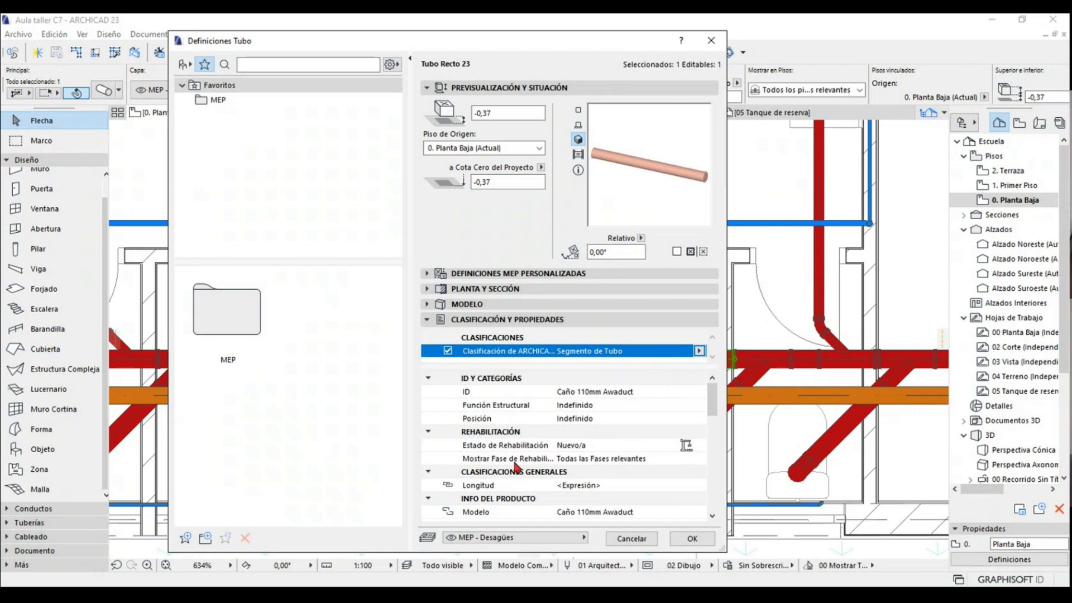
{"action": "left_click", "coordinate": [679, 542]}
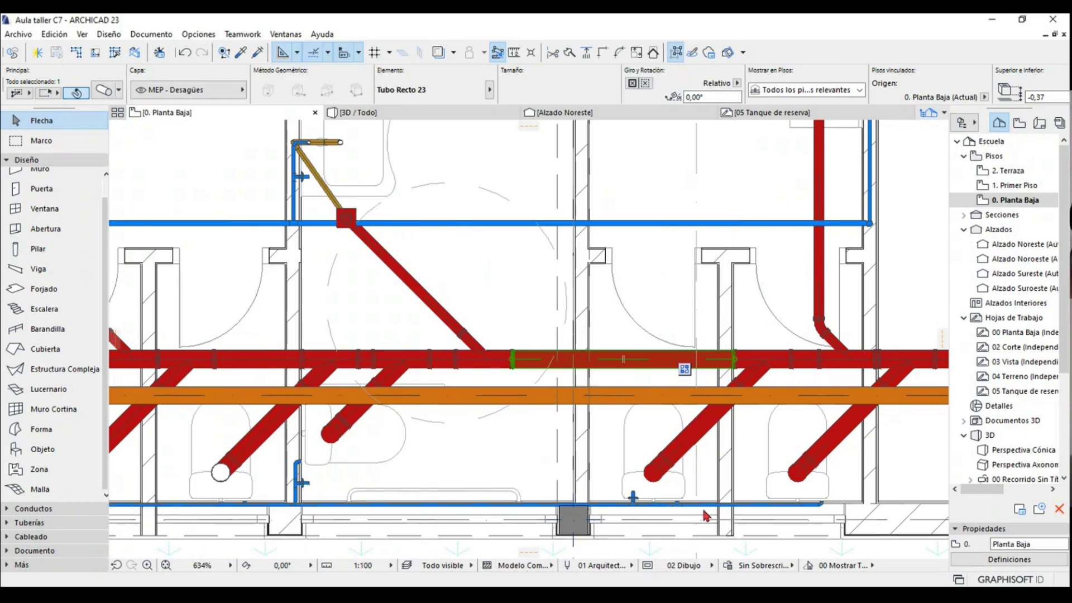
- Open the INSTA-01 Esquema Agua Fría schedule from the Navigator's element schedules
{"action": "left_click", "coordinate": [963, 318]}
{"action": "left_click", "coordinate": [963, 361]}
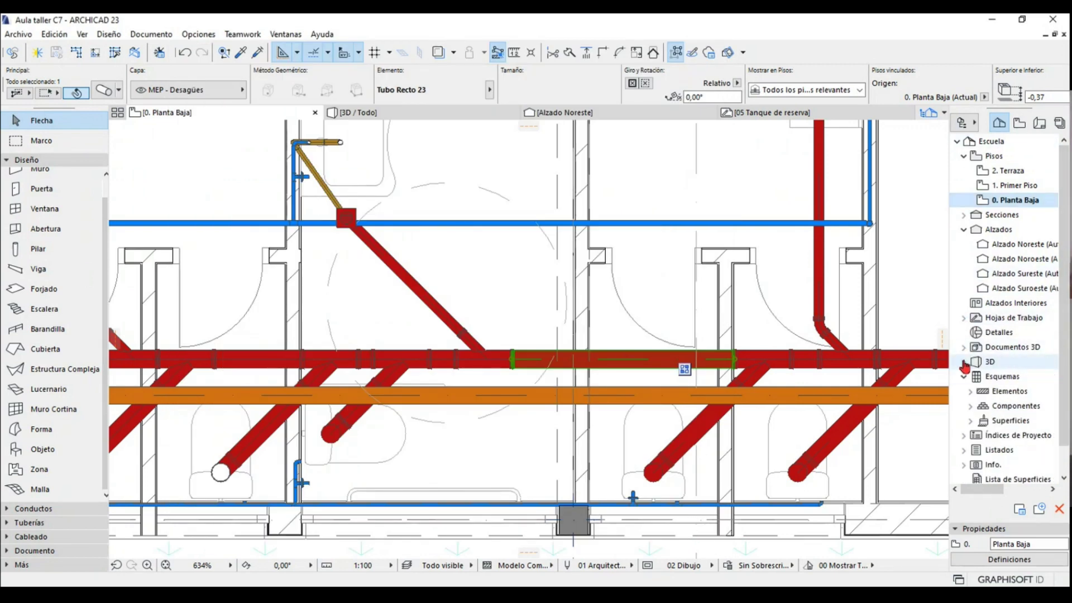
{"action": "left_click", "coordinate": [970, 390]}
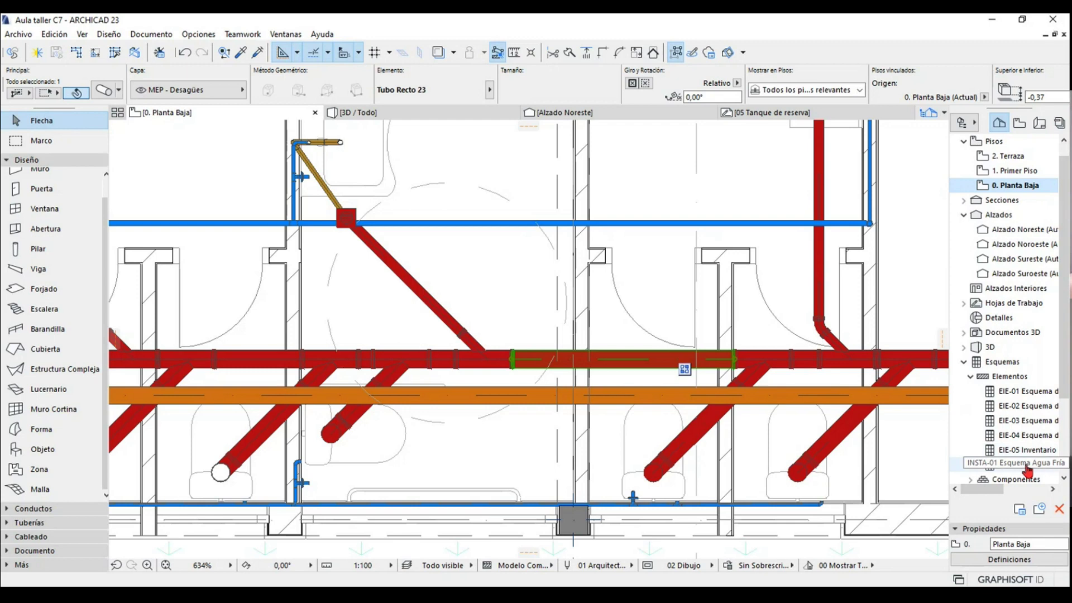
{"action": "left_click", "coordinate": [1027, 465]}
{"action": "double_click", "coordinate": [1027, 465]}
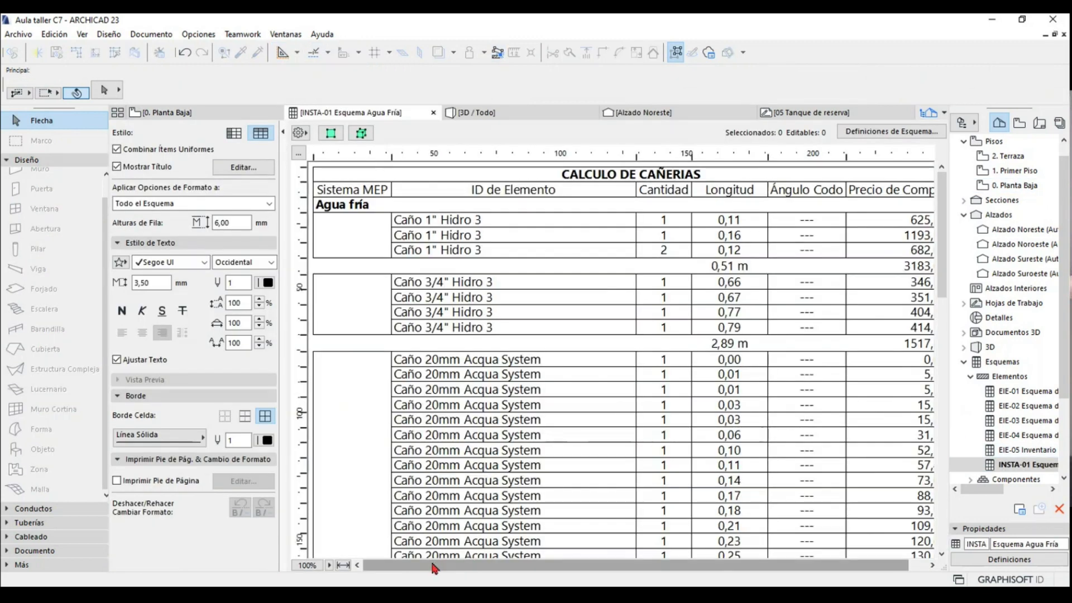
- Check the Longitud and Precio de Compra subtotal rows, such as 15,62 m and 8148,42
{"action": "left_click_drag", "start_coordinate": [441, 565], "coordinate": [432, 563]}
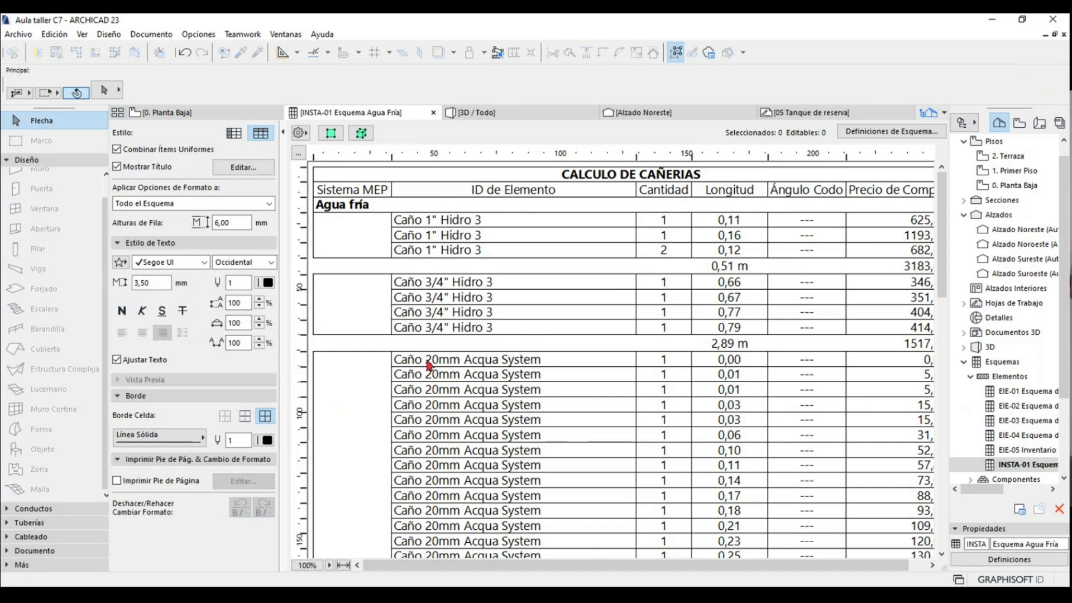
{"action": "scroll", "coordinate": [726, 371], "scroll_direction": "down", "scroll_amount": 3}
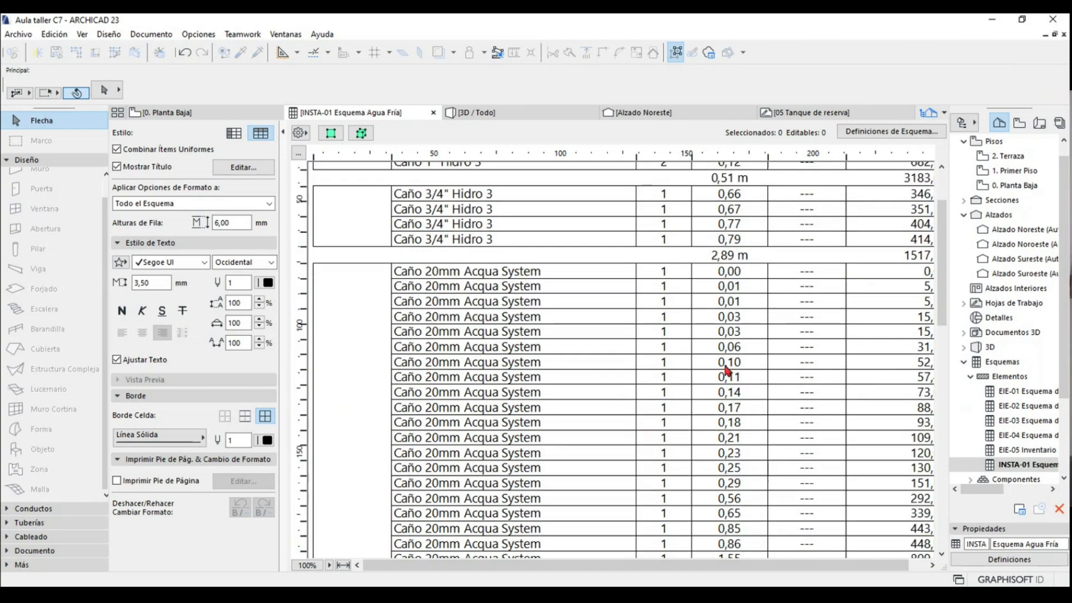
{"action": "scroll", "coordinate": [737, 360], "scroll_direction": "up", "scroll_amount": 3}
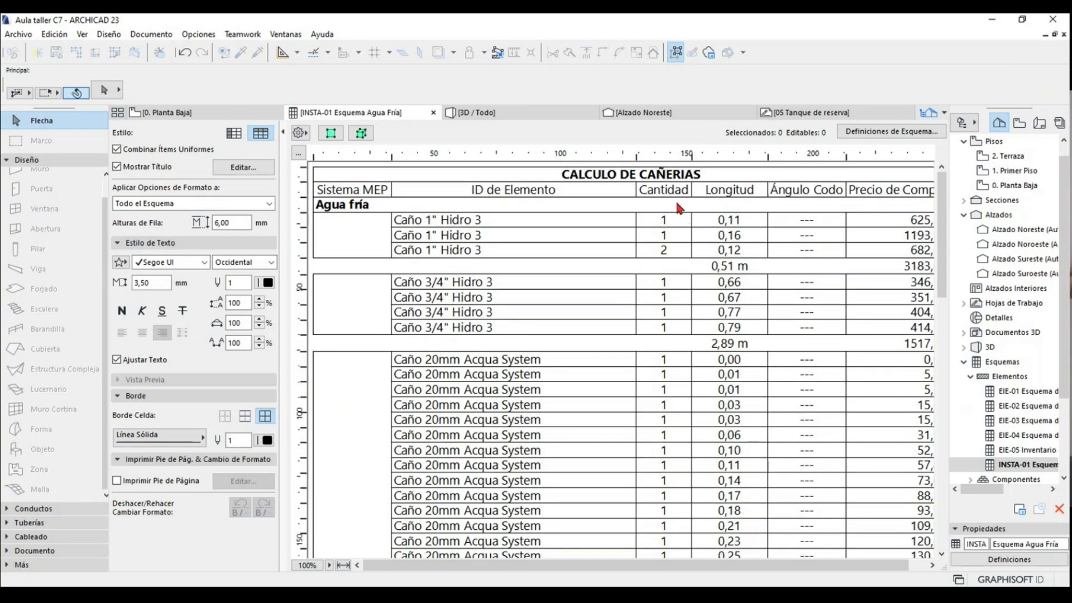
{"action": "left_click_drag", "start_coordinate": [535, 568], "coordinate": [550, 569]}
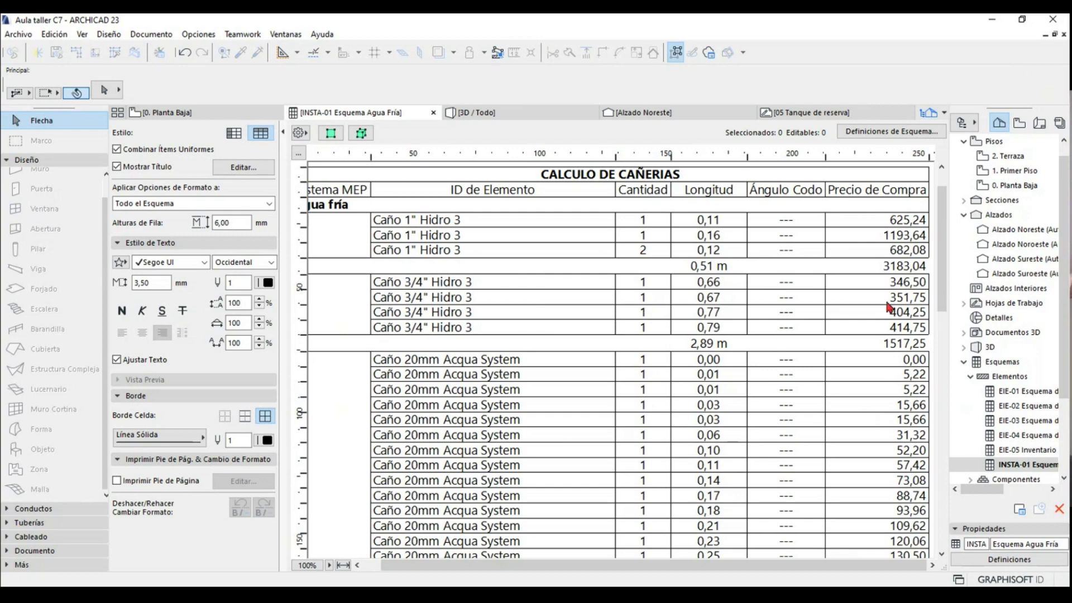
{"action": "scroll", "coordinate": [893, 260], "scroll_direction": "down", "scroll_amount": 2}
{"action": "scroll", "coordinate": [893, 259], "scroll_direction": "up", "scroll_amount": 2}
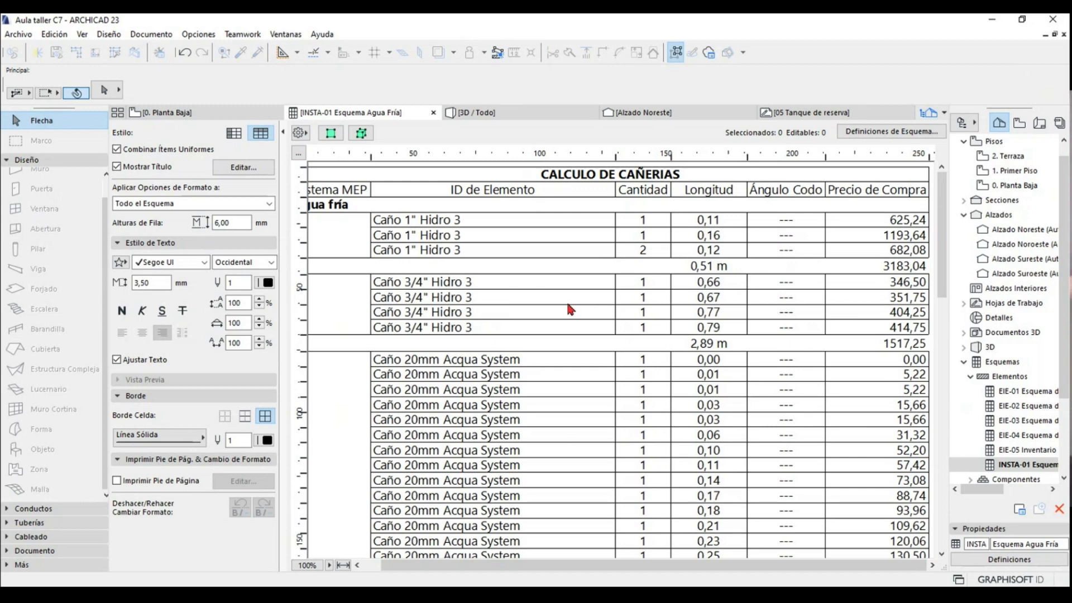
{"action": "scroll", "coordinate": [497, 329], "scroll_direction": "down", "scroll_amount": 6}
{"action": "scroll", "coordinate": [455, 352], "scroll_direction": "down", "scroll_amount": 5}
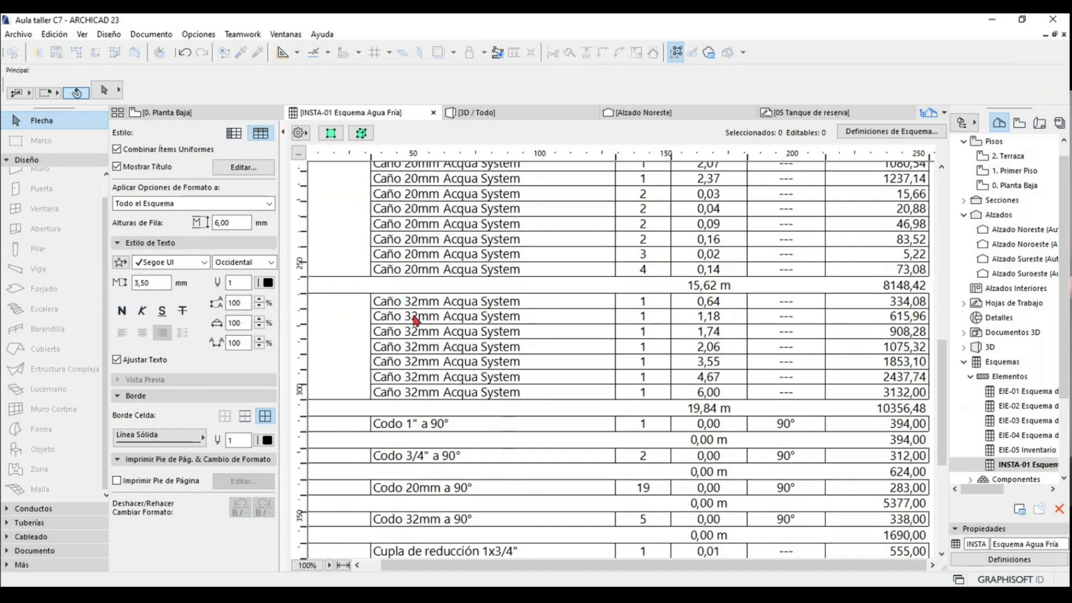
{"action": "scroll", "coordinate": [407, 333], "scroll_direction": "down", "scroll_amount": 3}
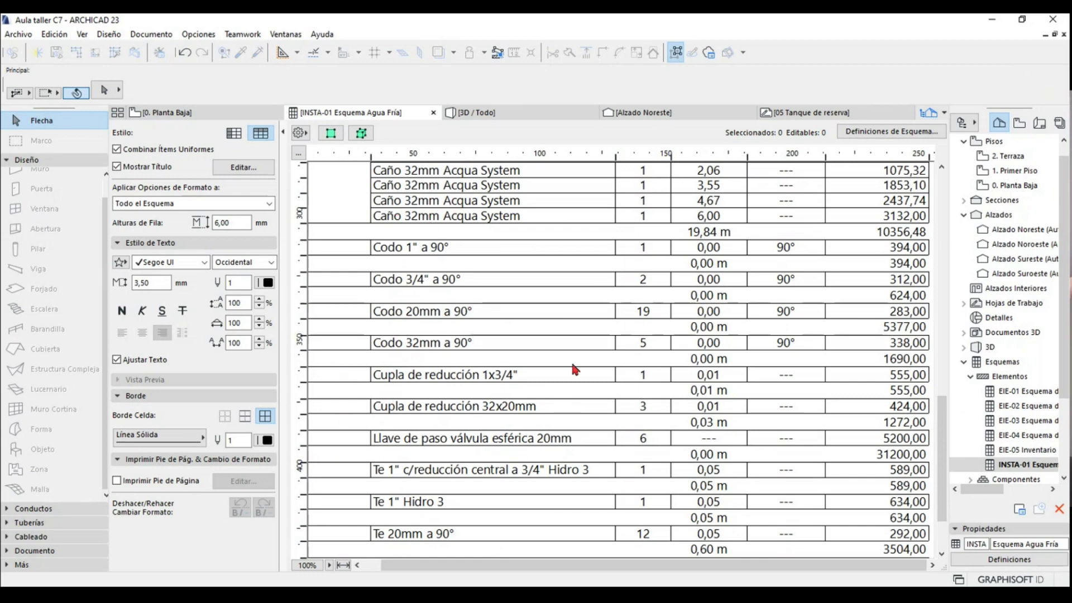
{"action": "scroll", "coordinate": [574, 366], "scroll_direction": "up", "scroll_amount": 3}
{"action": "scroll", "coordinate": [574, 366], "scroll_direction": "up", "scroll_amount": 2}
{"action": "scroll", "coordinate": [574, 365], "scroll_direction": "up", "scroll_amount": 3}
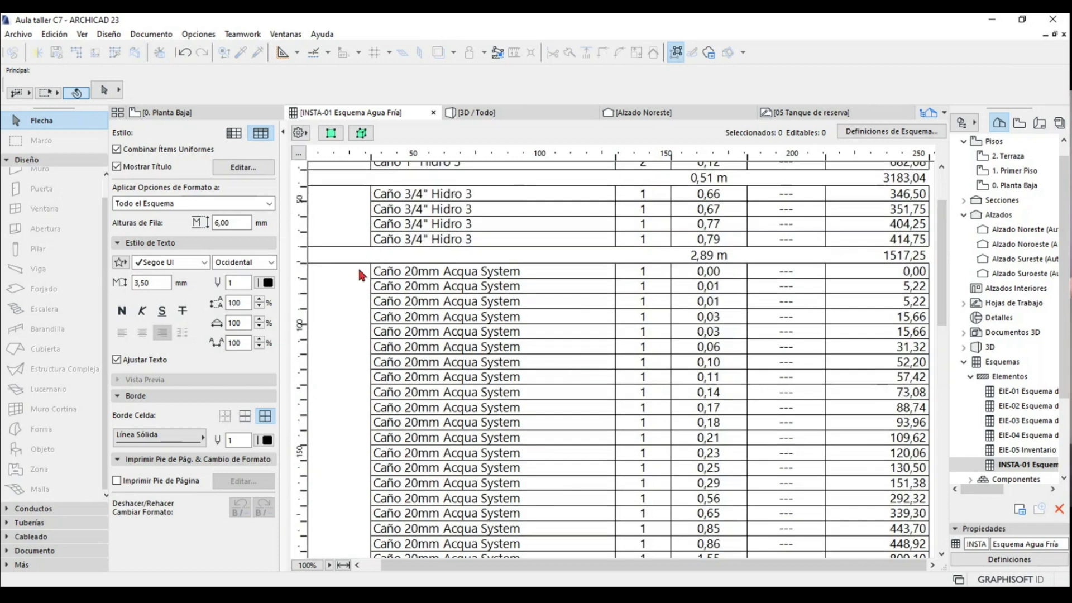
{"action": "scroll", "coordinate": [412, 306], "scroll_direction": "down", "scroll_amount": 3}
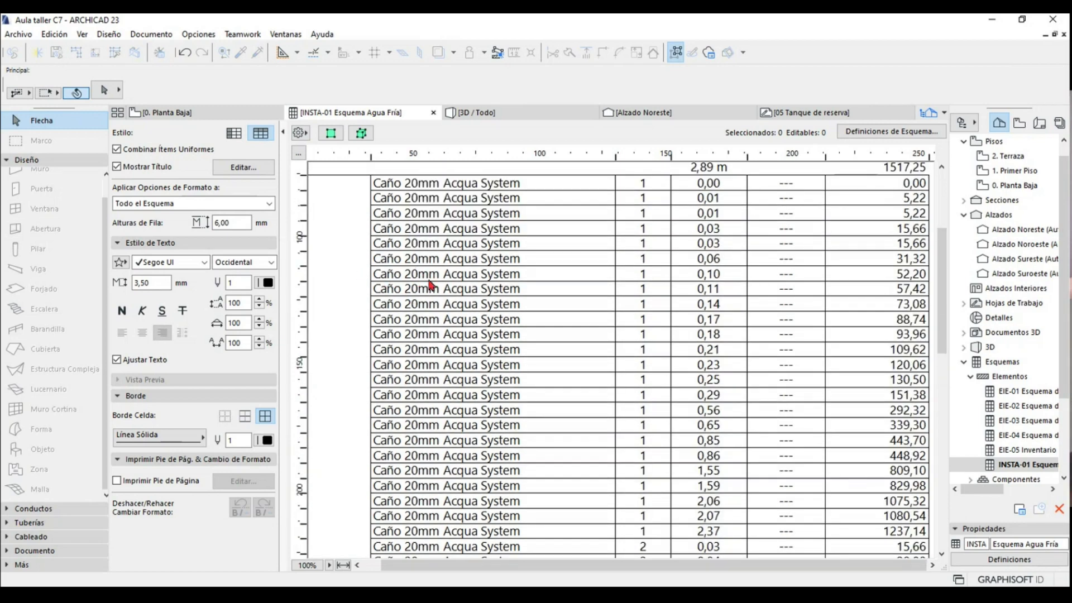
{"action": "scroll", "coordinate": [614, 291], "scroll_direction": "down", "scroll_amount": 3}
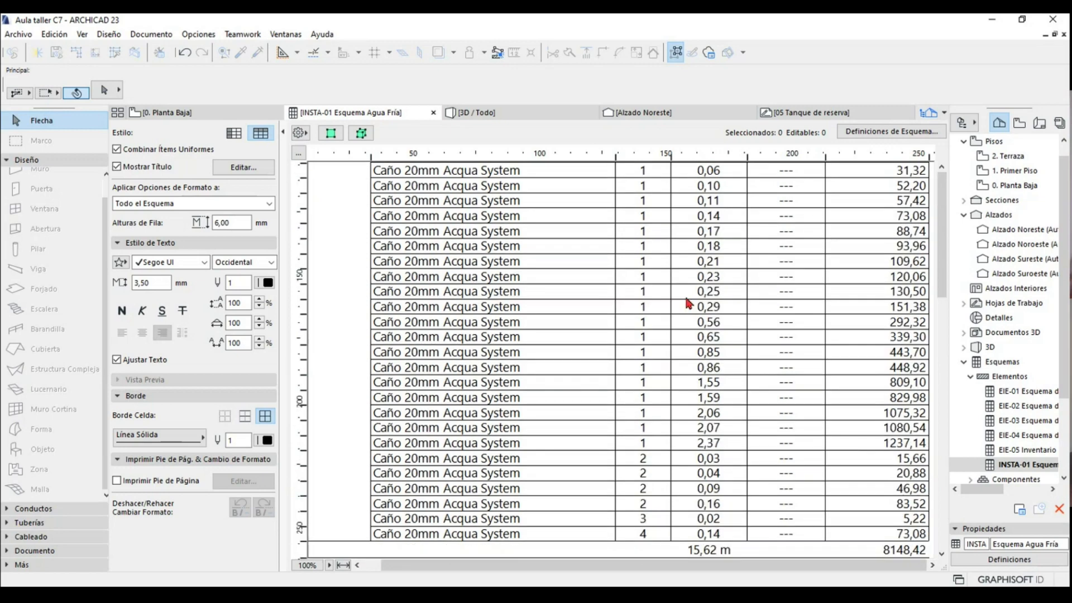
{"action": "scroll", "coordinate": [694, 303], "scroll_direction": "up", "scroll_amount": 9}
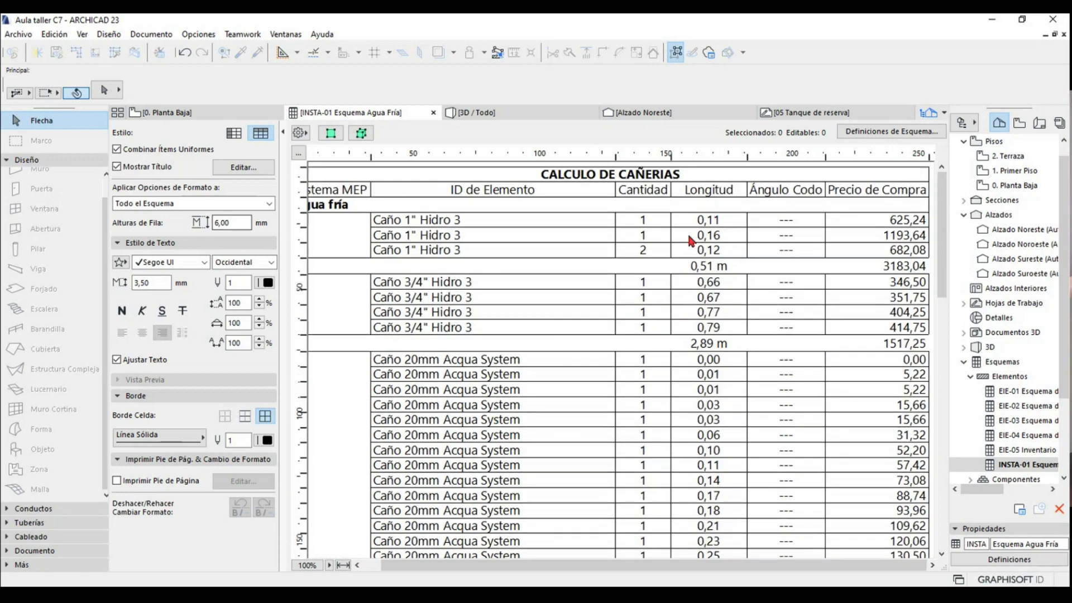
- Delete the Longitud field from the cold-water schedule definitions
{"action": "left_click", "coordinate": [891, 132]}
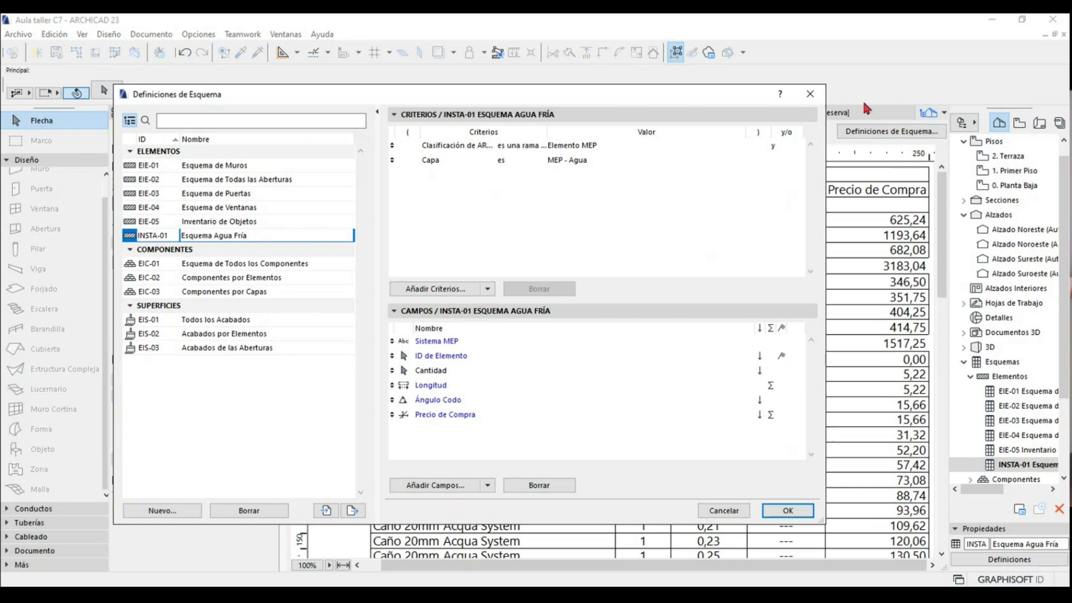
{"action": "left_click", "coordinate": [809, 94]}
{"action": "left_click", "coordinate": [891, 131]}
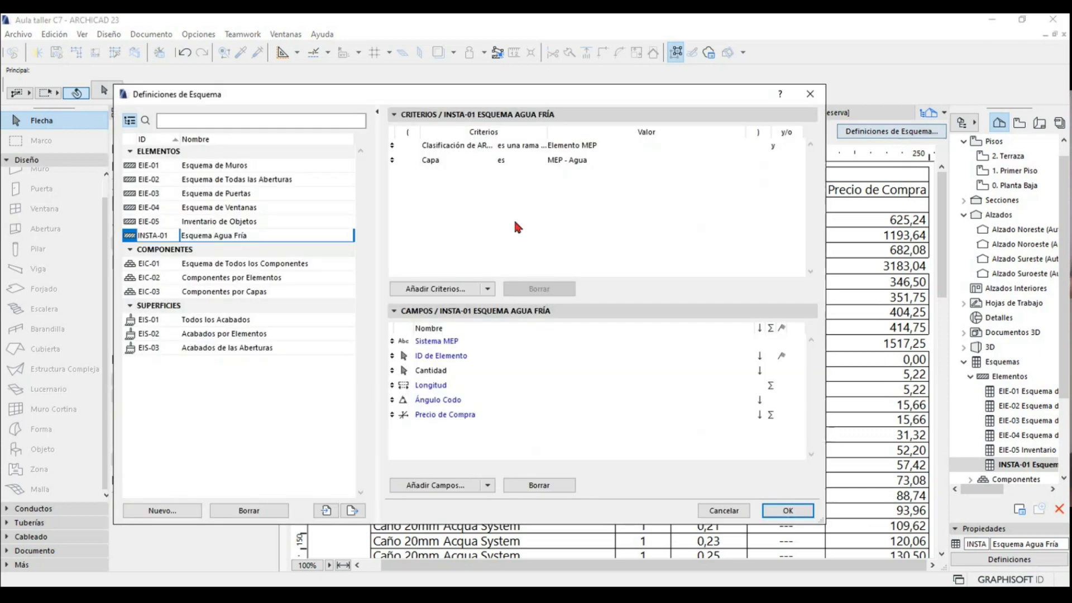
{"action": "left_click", "coordinate": [433, 384]}
{"action": "left_click", "coordinate": [555, 485]}
{"action": "left_click", "coordinate": [788, 510]}
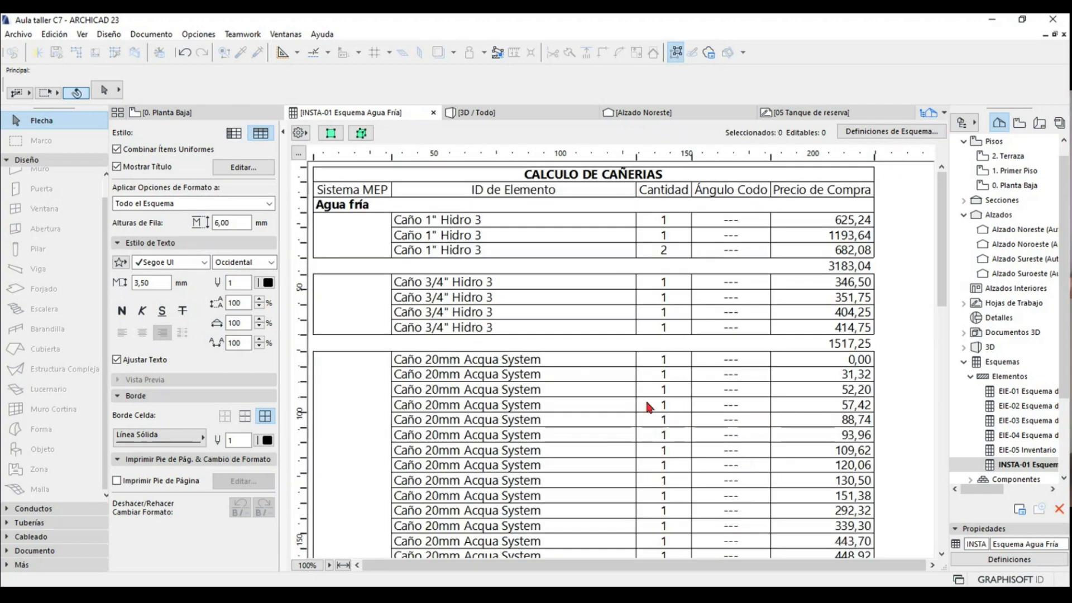
- Delete the Precio de Compra field too, then recheck the definitions without changes
{"action": "scroll", "coordinate": [549, 360], "scroll_direction": "down", "scroll_amount": 3}
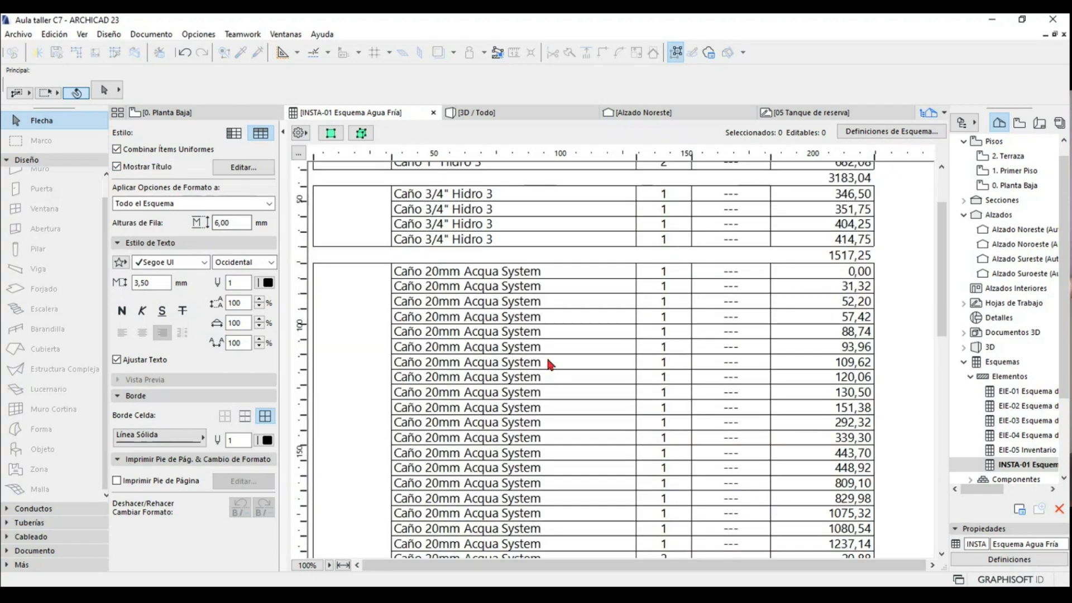
{"action": "scroll", "coordinate": [550, 363], "scroll_direction": "down", "scroll_amount": 3}
{"action": "scroll", "coordinate": [549, 364], "scroll_direction": "up", "scroll_amount": 6}
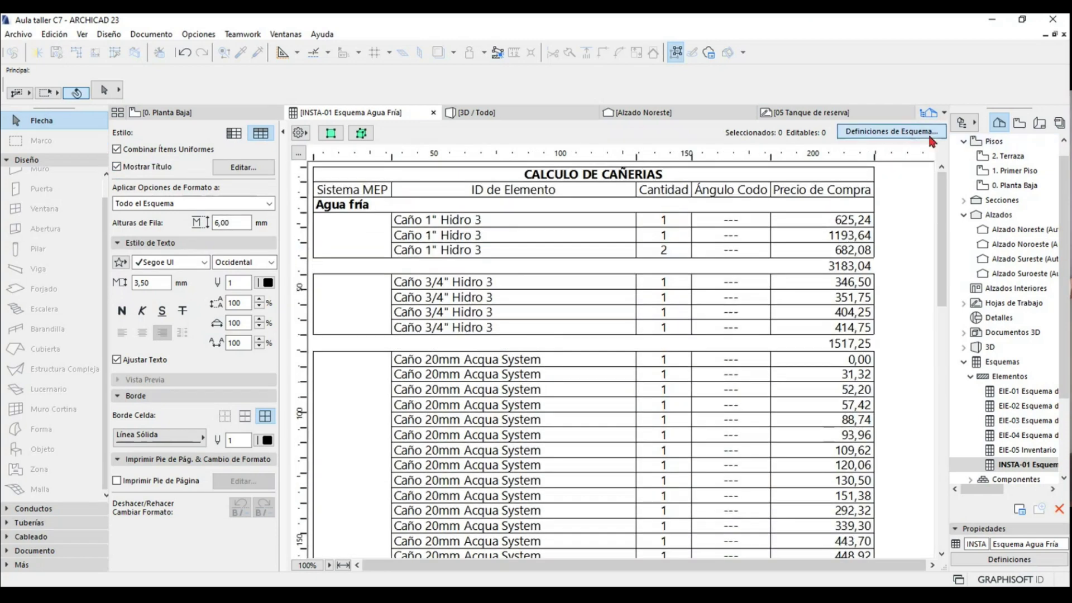
{"action": "left_click", "coordinate": [891, 131]}
{"action": "left_click", "coordinate": [474, 400]}
{"action": "left_click", "coordinate": [539, 485]}
{"action": "left_click", "coordinate": [787, 510]}
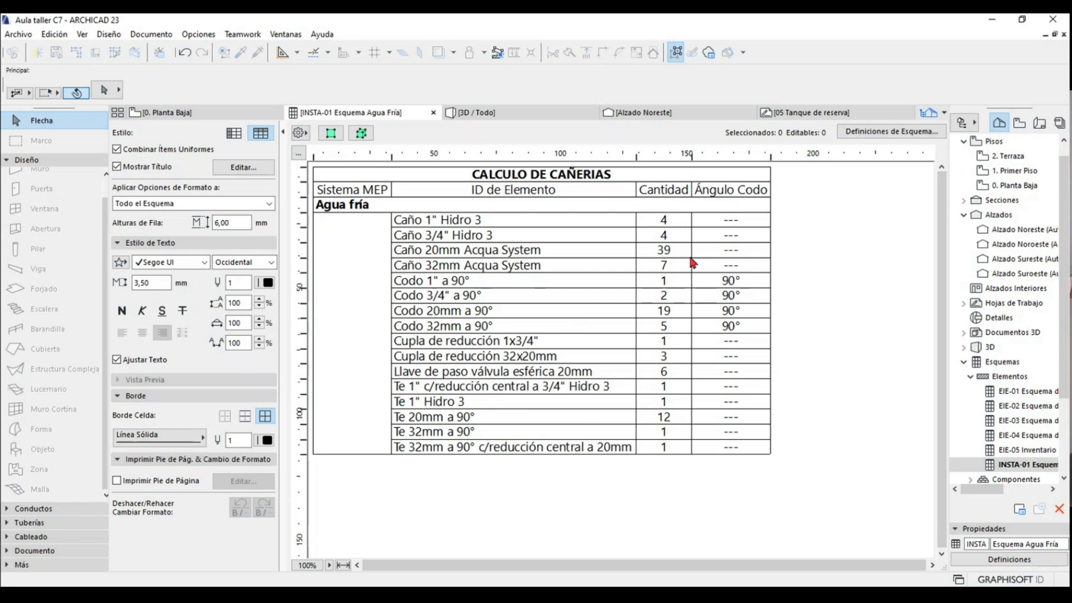
{"action": "left_click", "coordinate": [870, 133]}
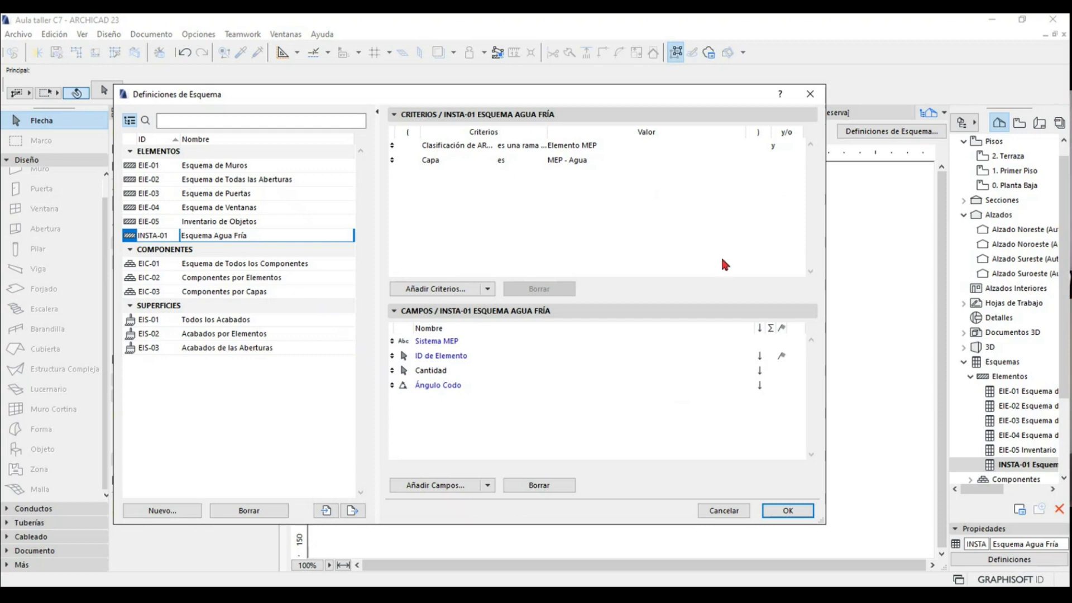
{"action": "left_click", "coordinate": [810, 94]}
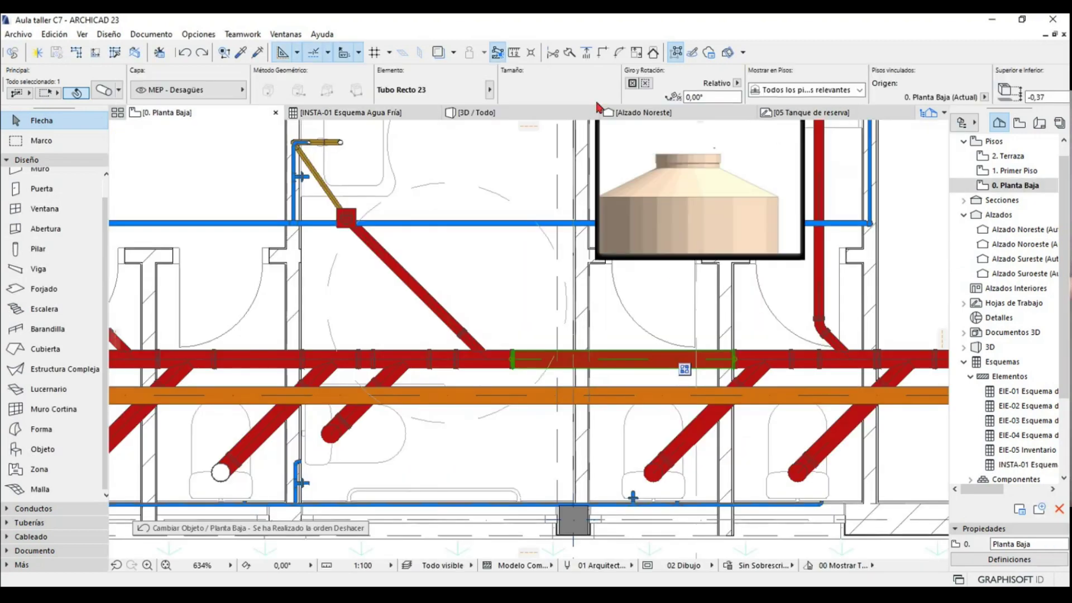
- Add Precio de Compra back to the INSTA-01 schedule fields
{"action": "left_click", "coordinate": [804, 113]}
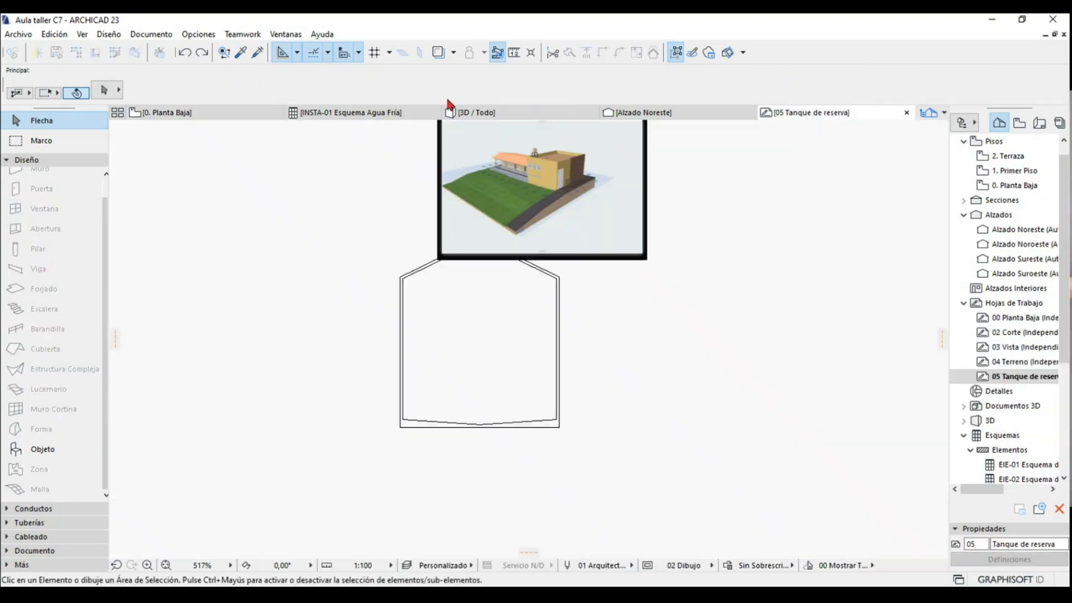
{"action": "left_click", "coordinate": [402, 112]}
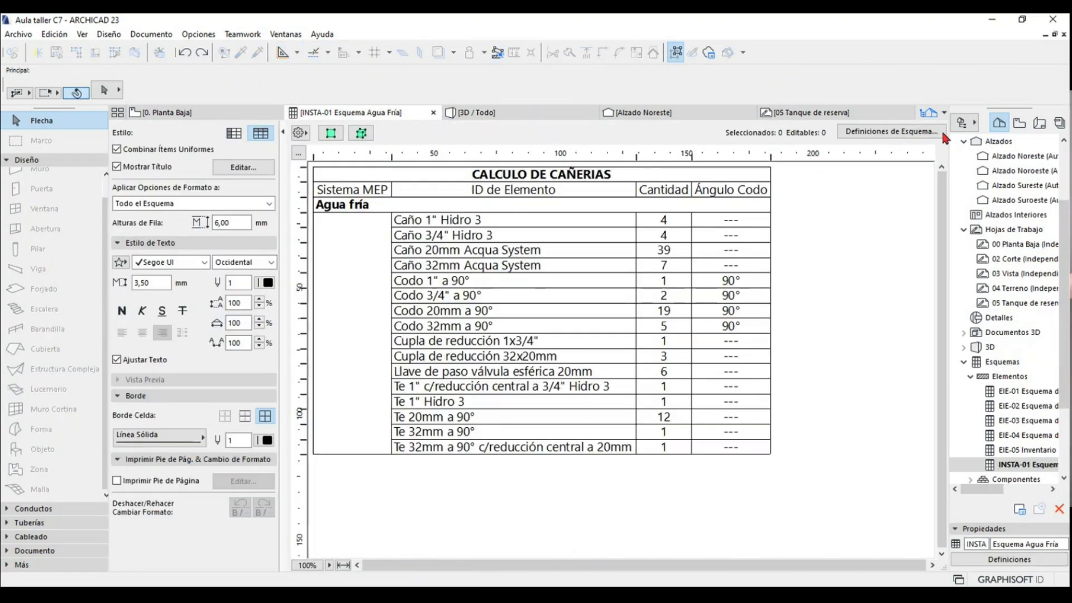
{"action": "left_click", "coordinate": [888, 131]}
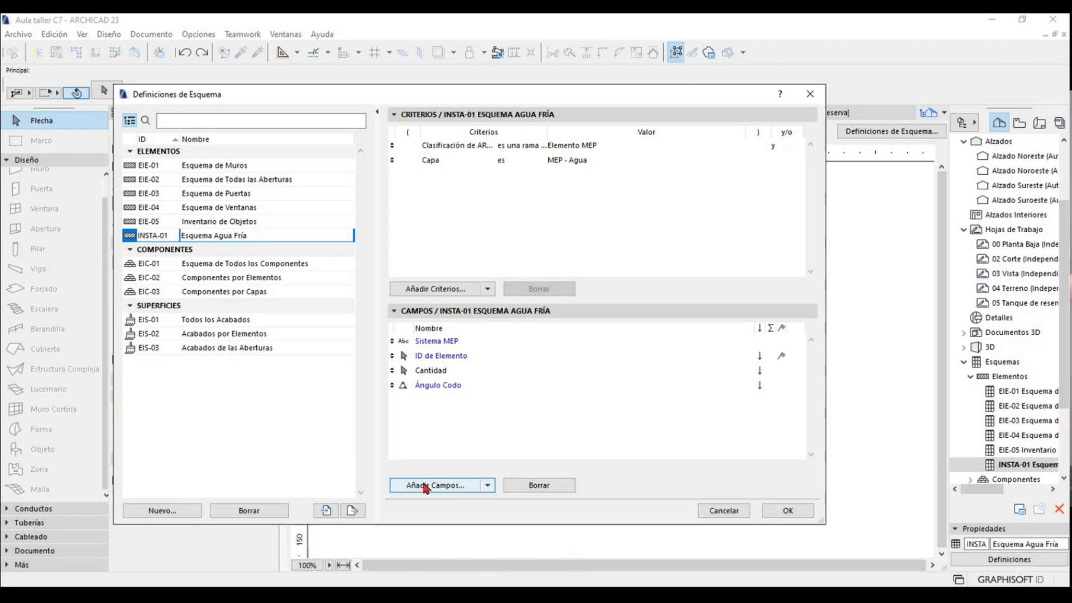
{"action": "left_click", "coordinate": [427, 485]}
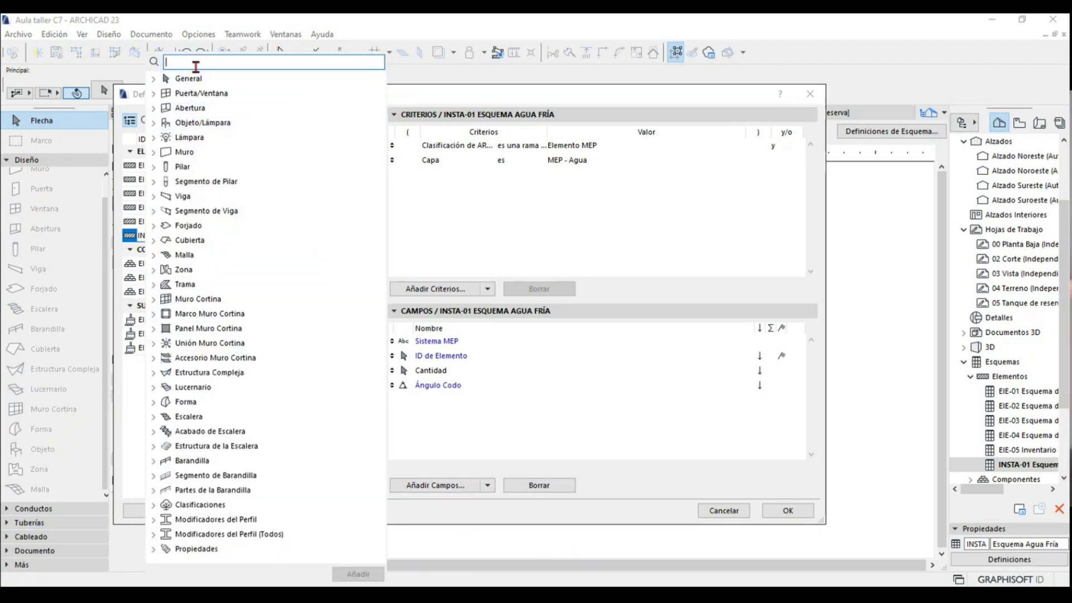
{"action": "key", "text": "Escape"}
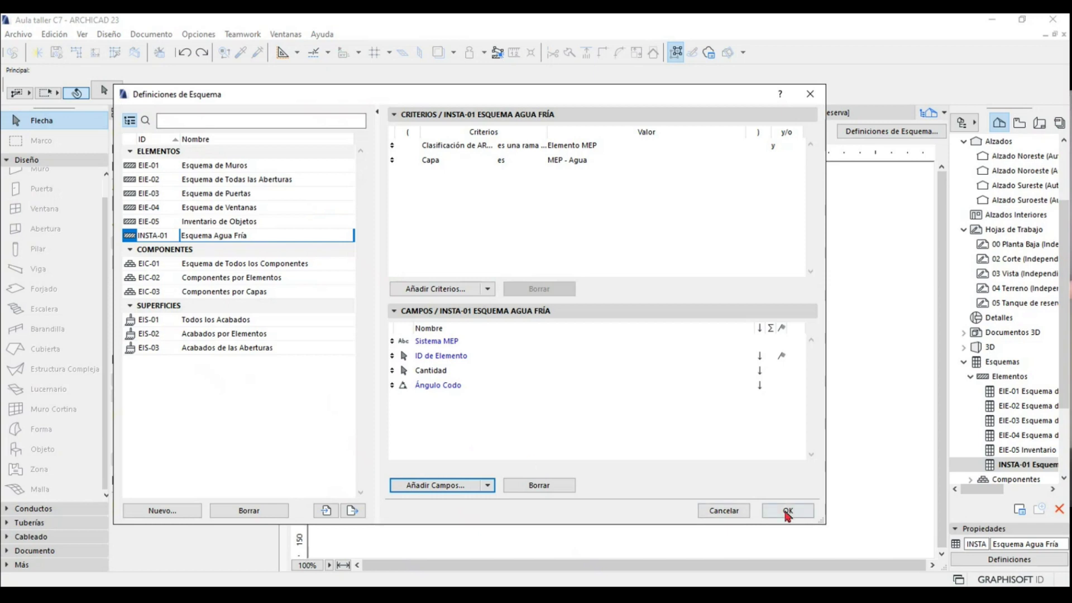
{"action": "left_click", "coordinate": [436, 486]}
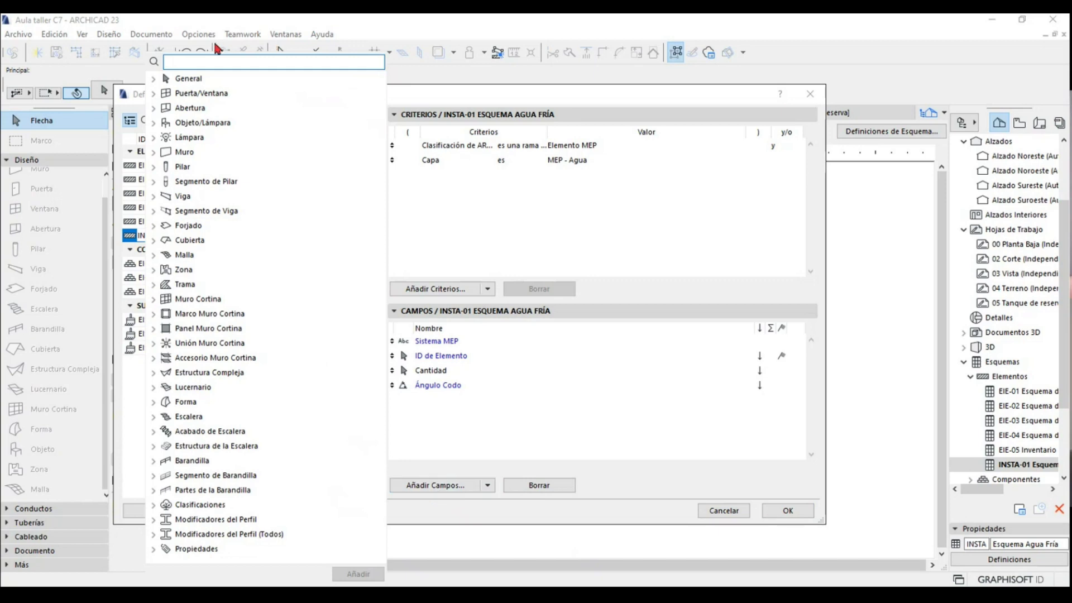
{"action": "type", "text": "PRECI"}
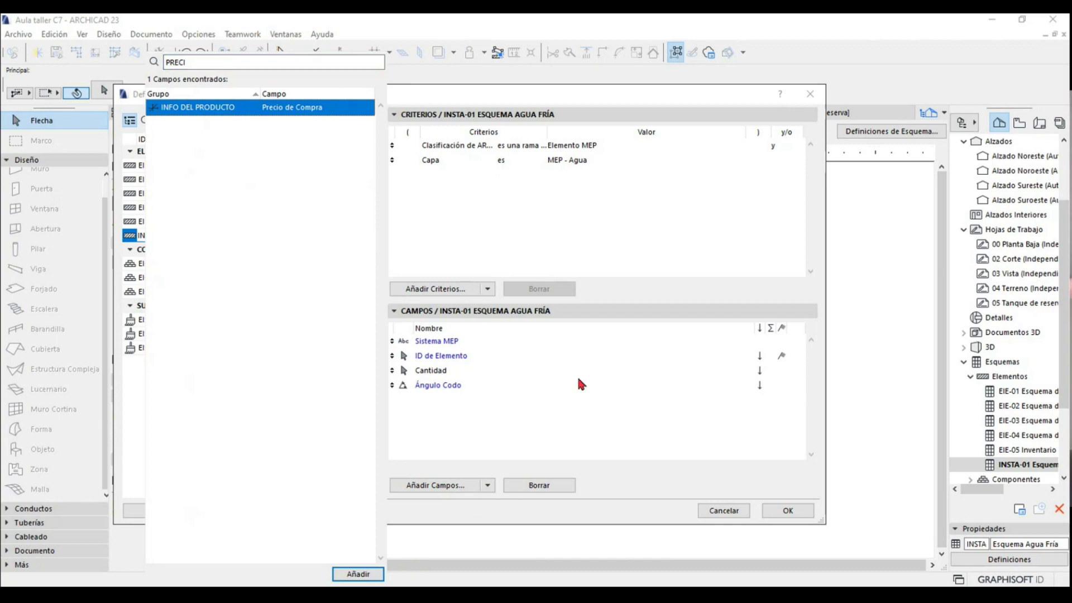
{"action": "left_click", "coordinate": [358, 574]}
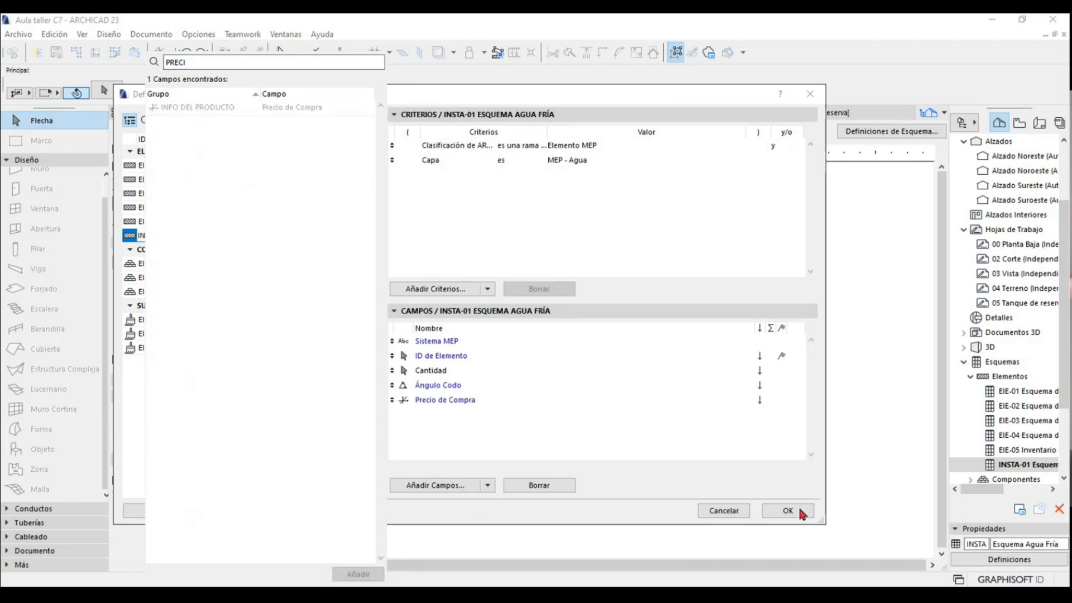
- Search the field list for LONGI and inspect General Longitud 3D without adding it
{"action": "left_click_drag", "start_coordinate": [232, 62], "coordinate": [119, 67]}
{"action": "type", "text": "LONGI"}
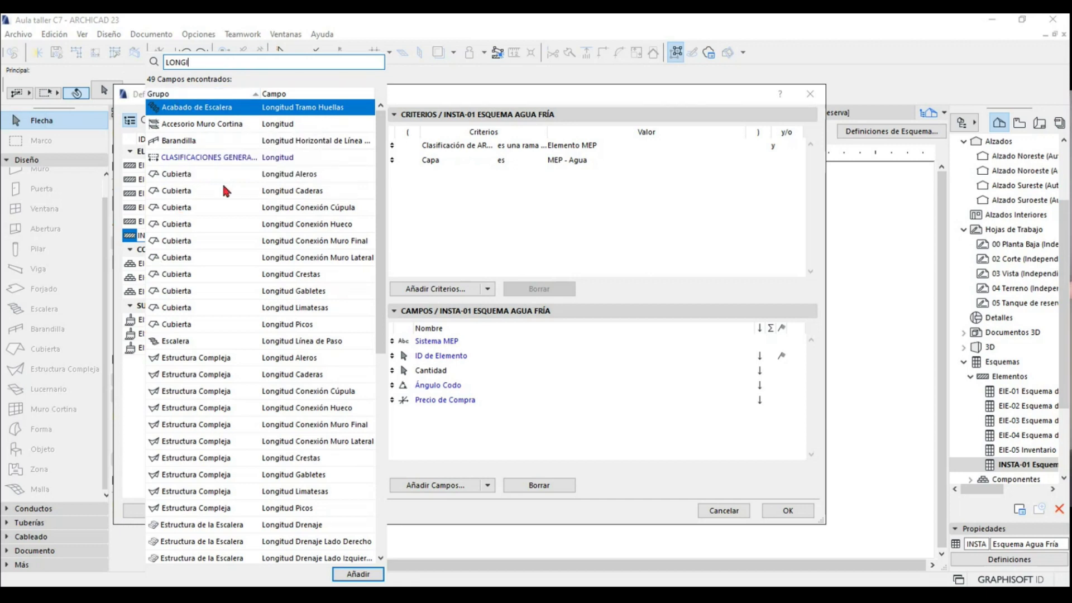
{"action": "scroll", "coordinate": [234, 488], "scroll_direction": "down", "scroll_amount": 1}
{"action": "scroll", "coordinate": [235, 487], "scroll_direction": "down", "scroll_amount": 4}
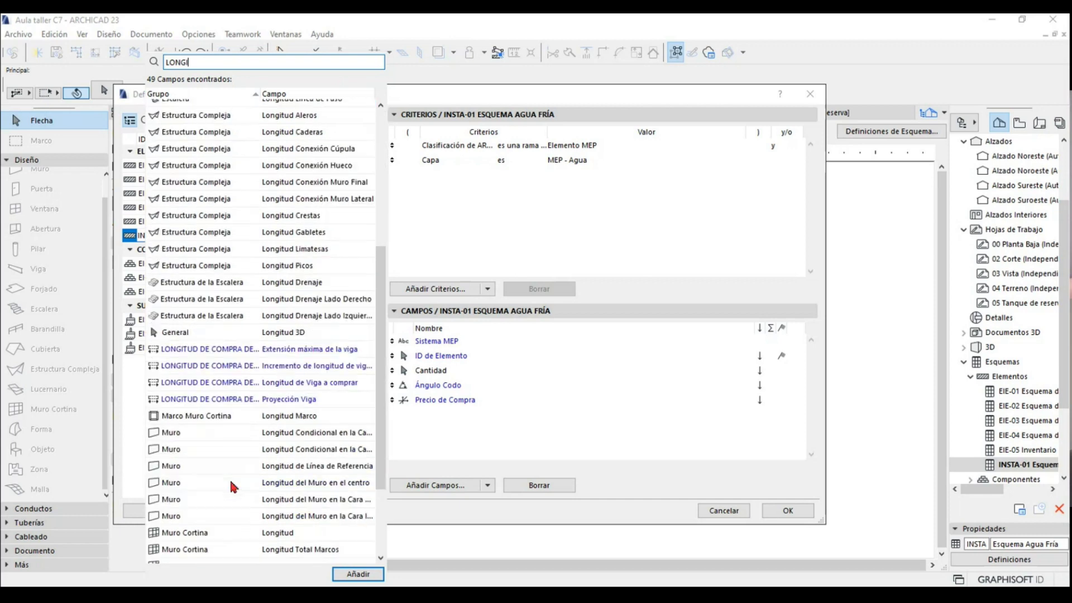
{"action": "left_click", "coordinate": [192, 330]}
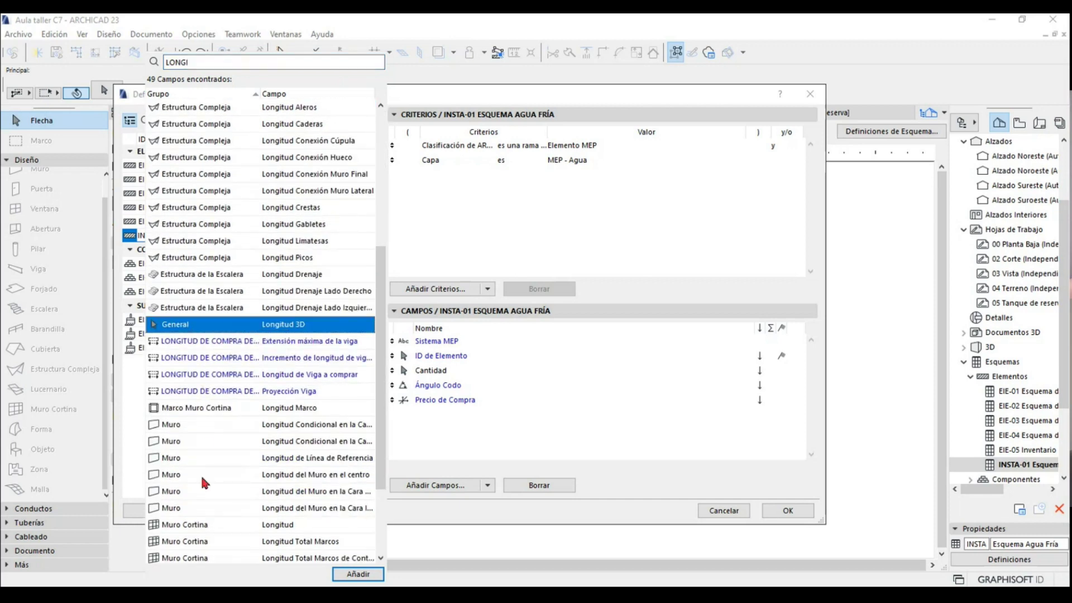
{"action": "scroll", "coordinate": [203, 477], "scroll_direction": "down", "scroll_amount": 3}
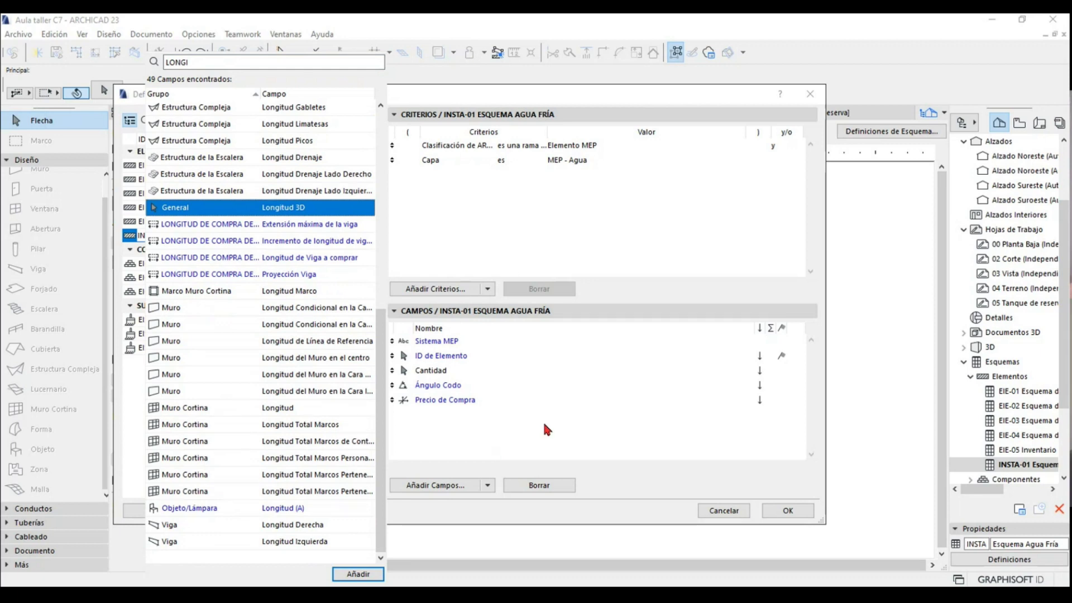
{"action": "left_click", "coordinate": [546, 428]}
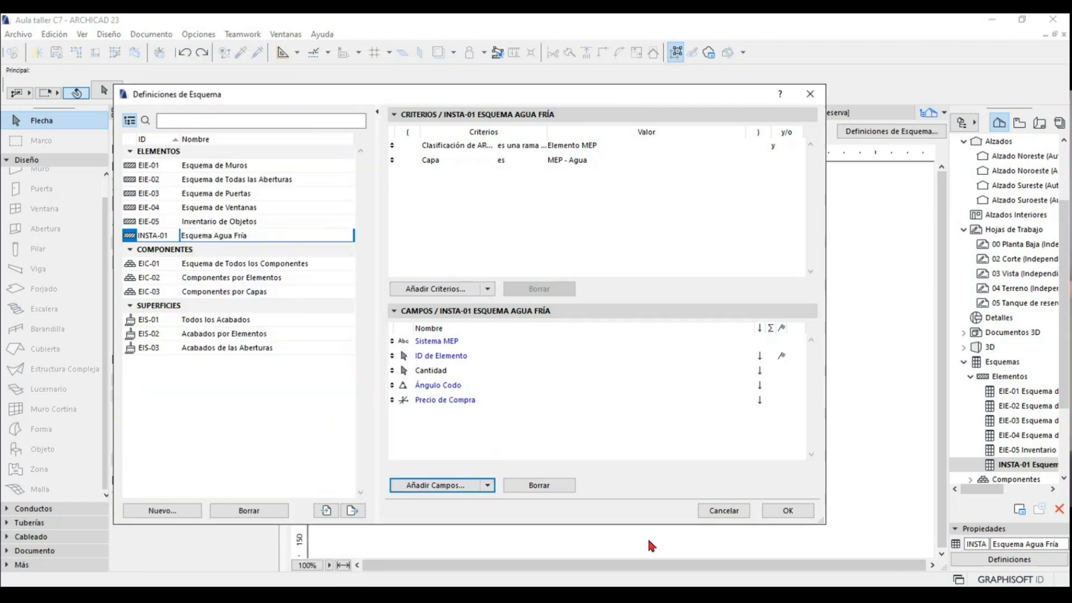
- Add the General Longitud 3D field right after Cantidad and apply it
{"action": "left_click", "coordinate": [426, 483]}
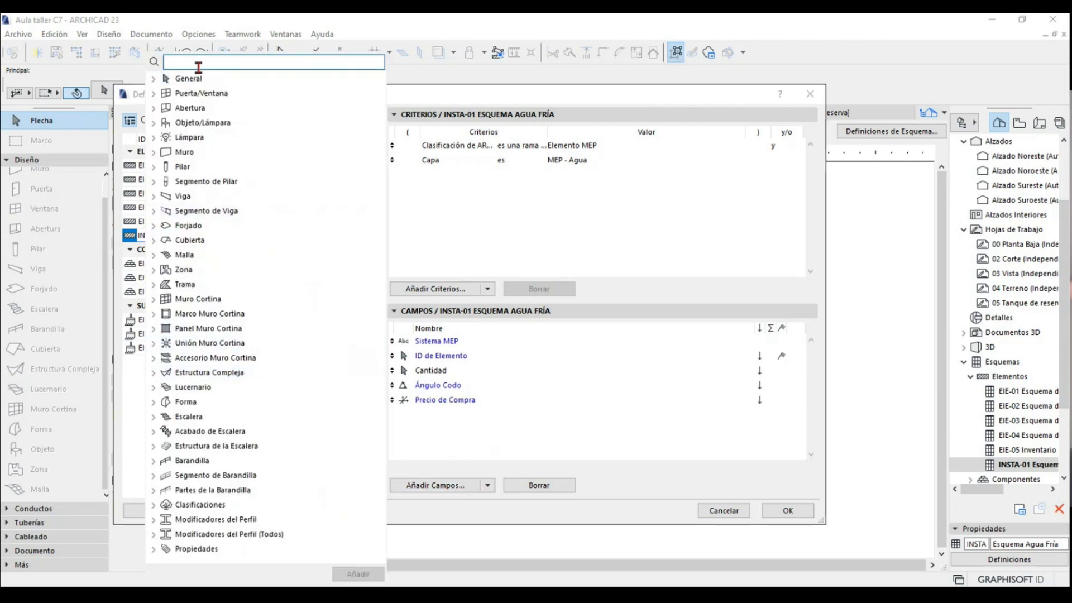
{"action": "type", "text": "LONG"}
{"action": "type", "text": "I"}
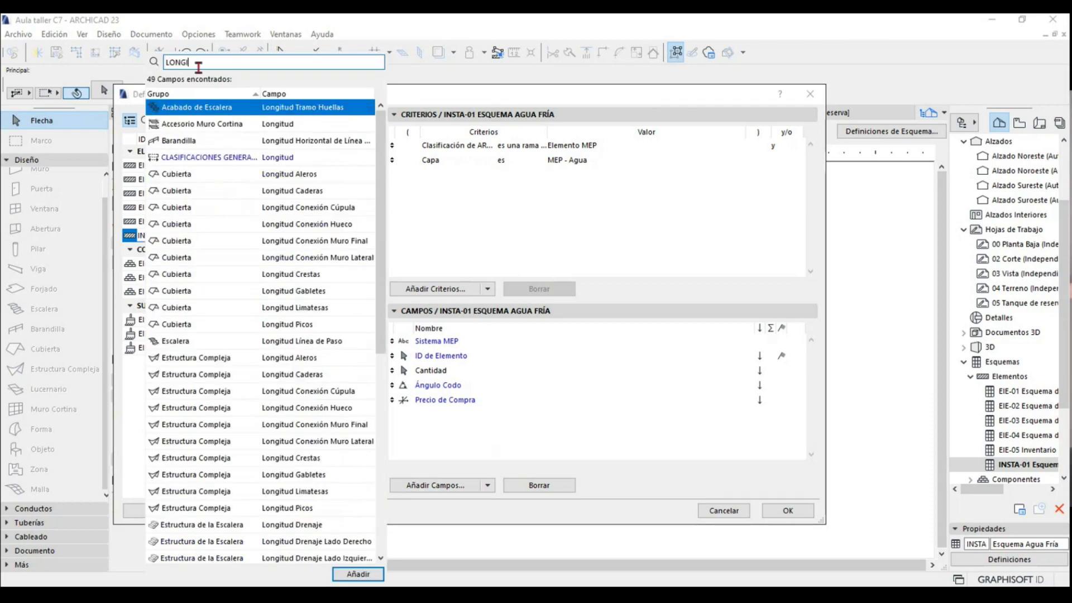
{"action": "scroll", "coordinate": [302, 279], "scroll_direction": "down", "scroll_amount": 2}
{"action": "scroll", "coordinate": [302, 279], "scroll_direction": "down", "scroll_amount": 2}
{"action": "left_click", "coordinate": [232, 376]}
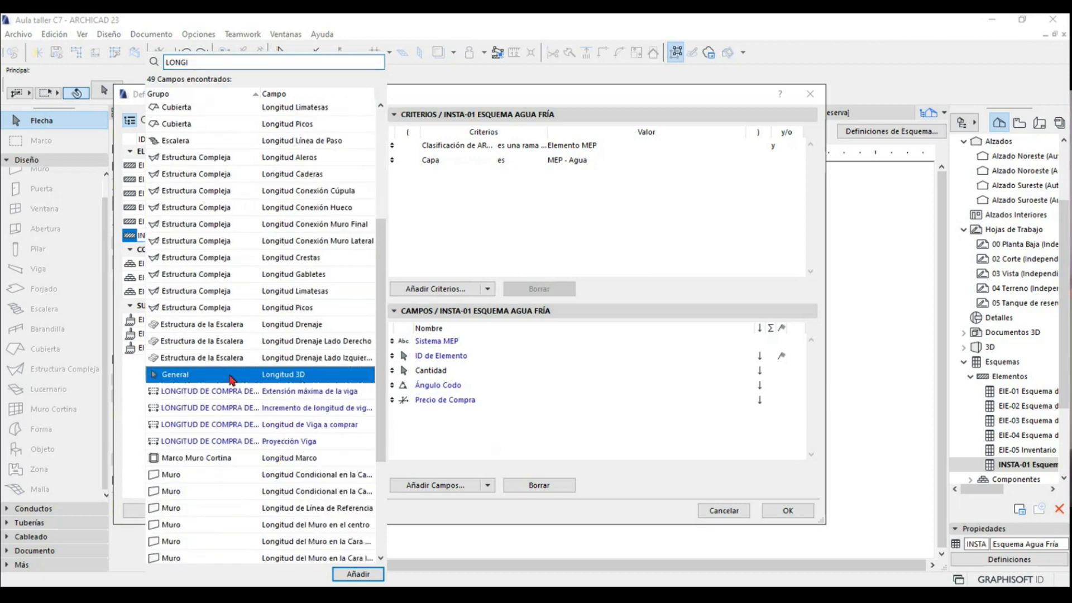
{"action": "left_click", "coordinate": [358, 574]}
{"action": "left_click", "coordinate": [752, 451]}
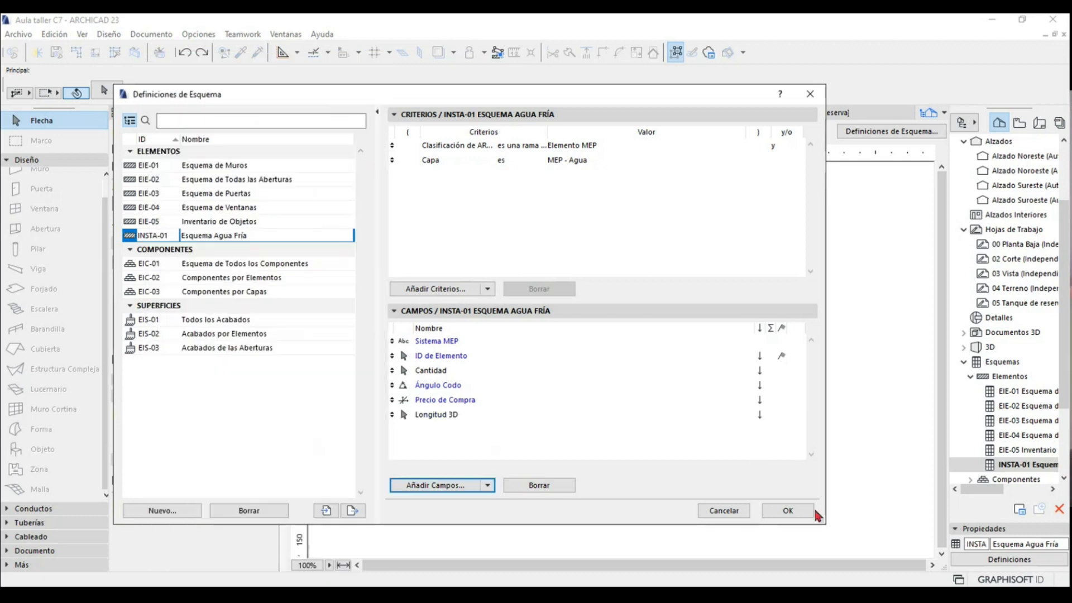
{"action": "left_click_drag", "start_coordinate": [392, 414], "coordinate": [391, 372]}
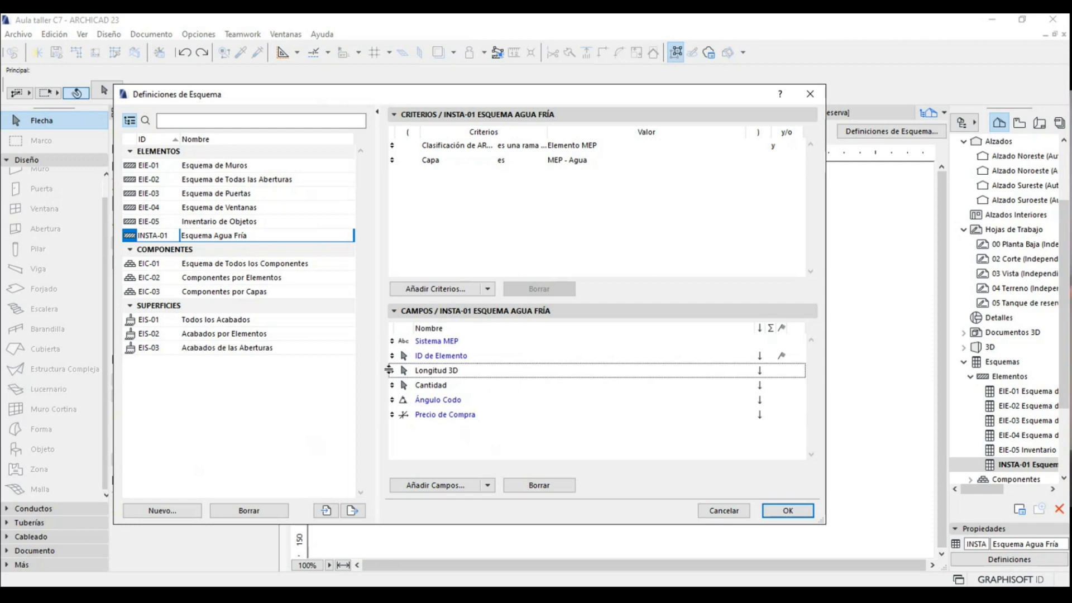
{"action": "left_click_drag", "start_coordinate": [389, 370], "coordinate": [390, 384]}
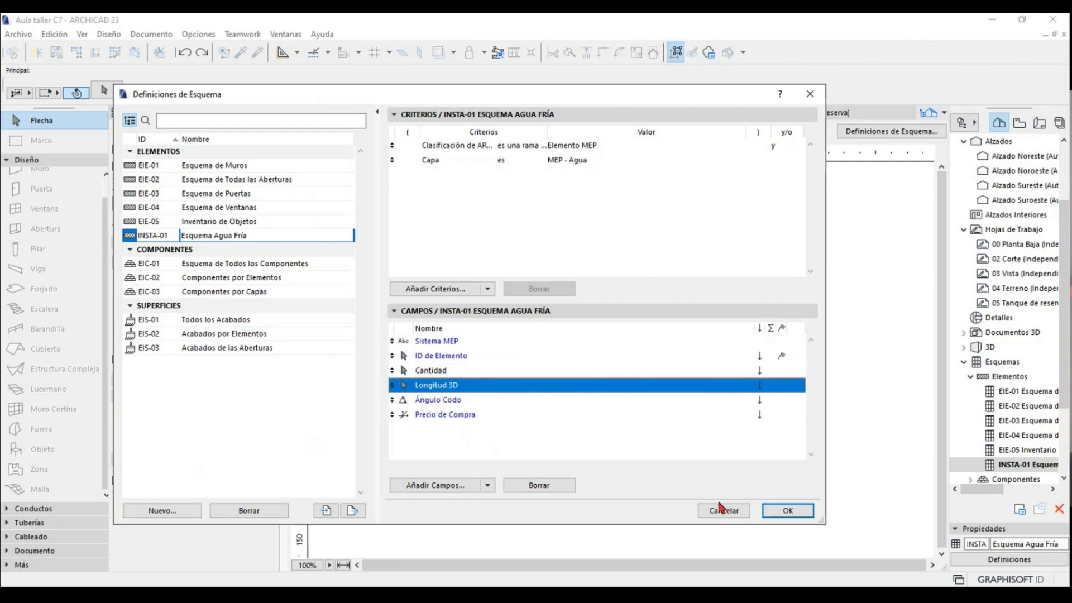
{"action": "left_click", "coordinate": [788, 510]}
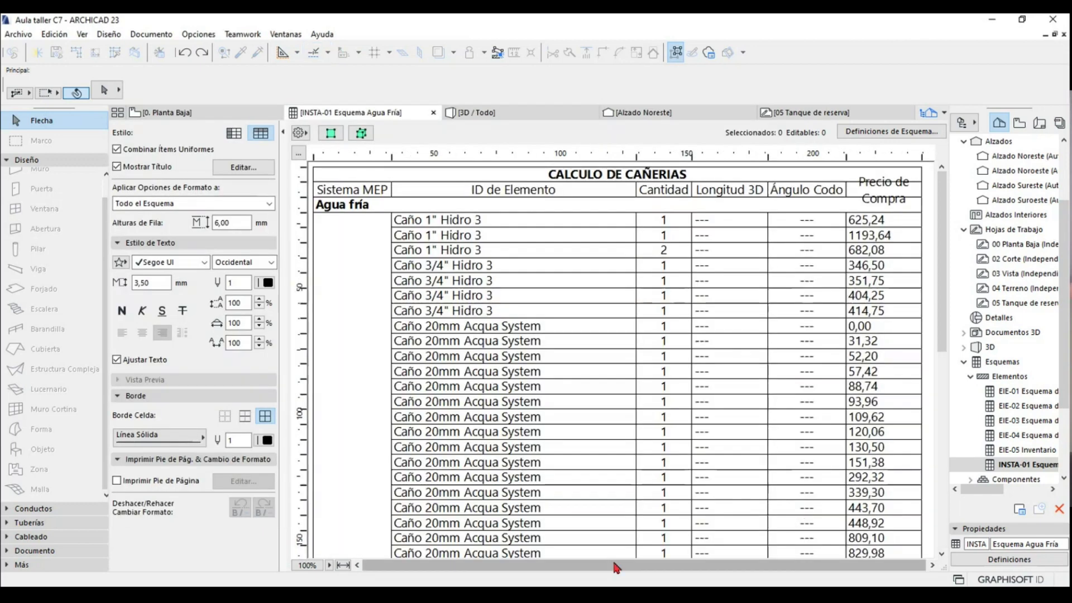
- Delete the empty Longitud 3D field from the INSTA-01 schedule definitions
{"action": "scroll", "coordinate": [770, 268], "scroll_direction": "down", "scroll_amount": 5}
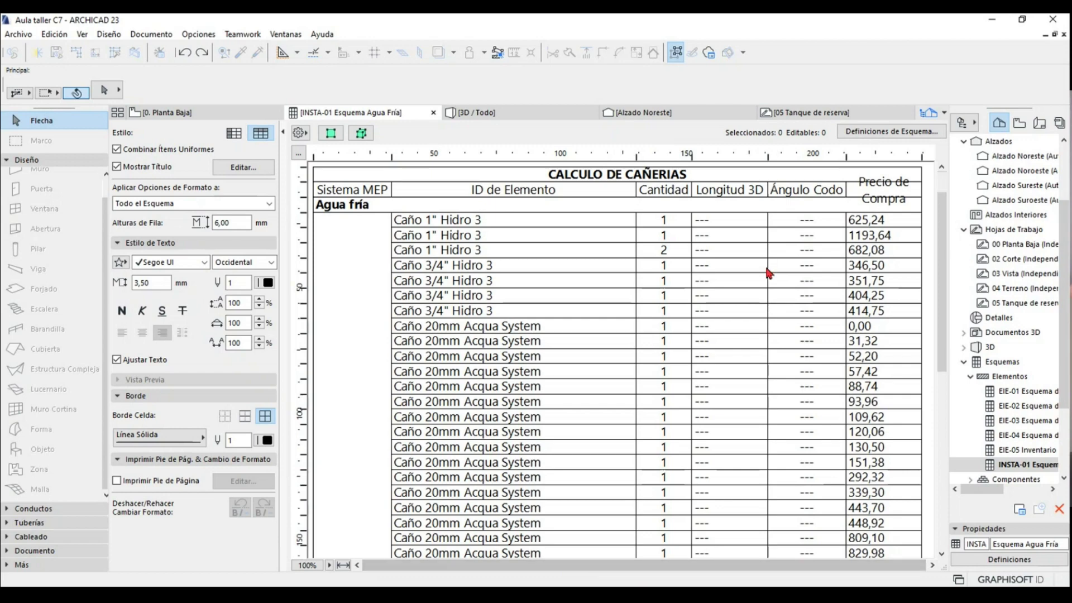
{"action": "scroll", "coordinate": [733, 410], "scroll_direction": "up", "scroll_amount": 5}
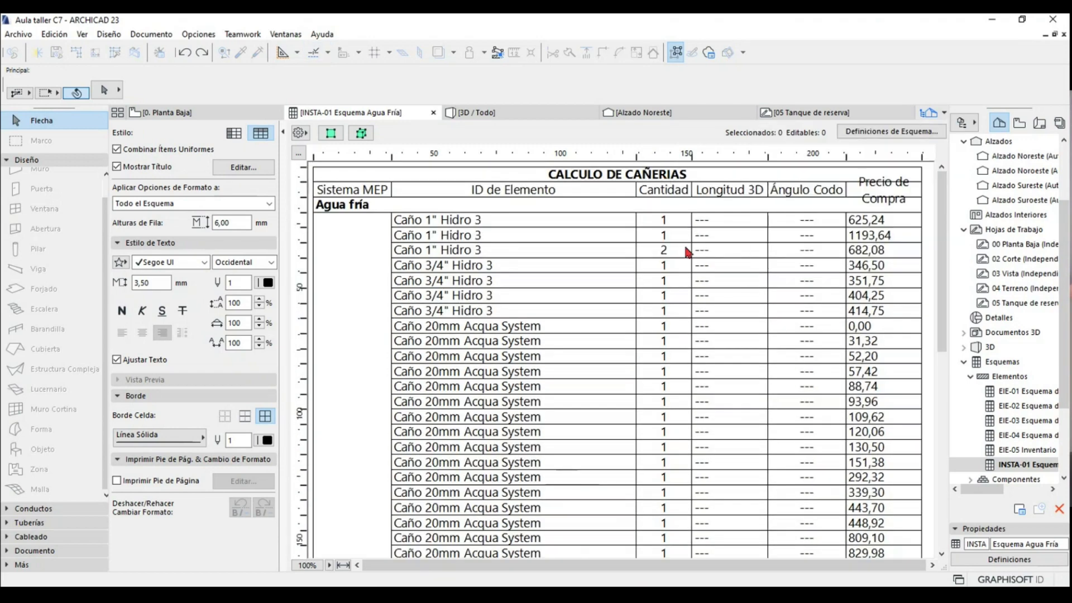
{"action": "left_click", "coordinate": [873, 131]}
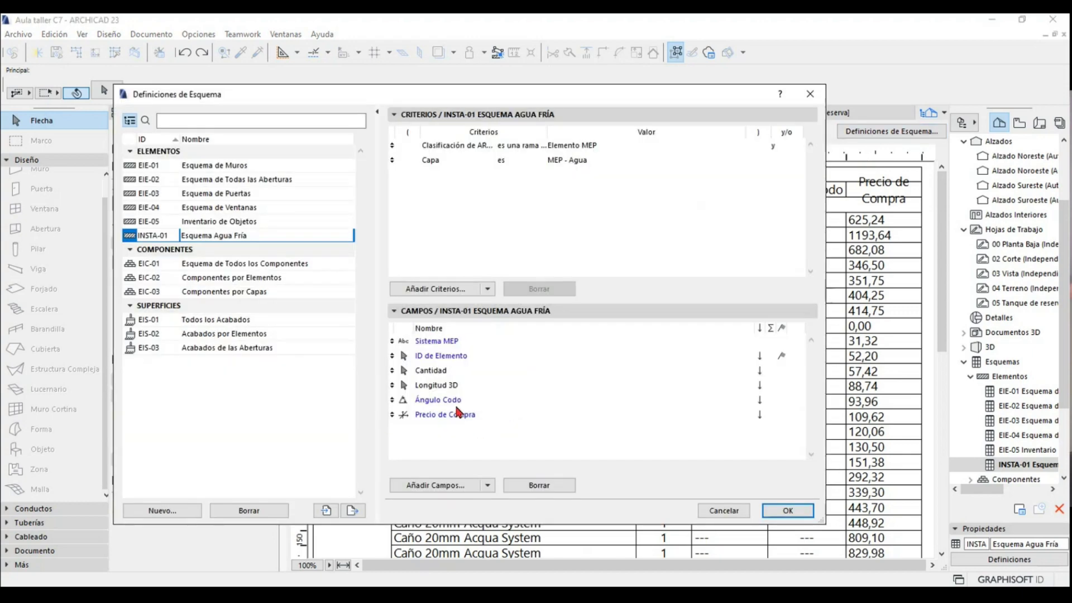
{"action": "left_click", "coordinate": [446, 385]}
{"action": "left_click", "coordinate": [537, 485]}
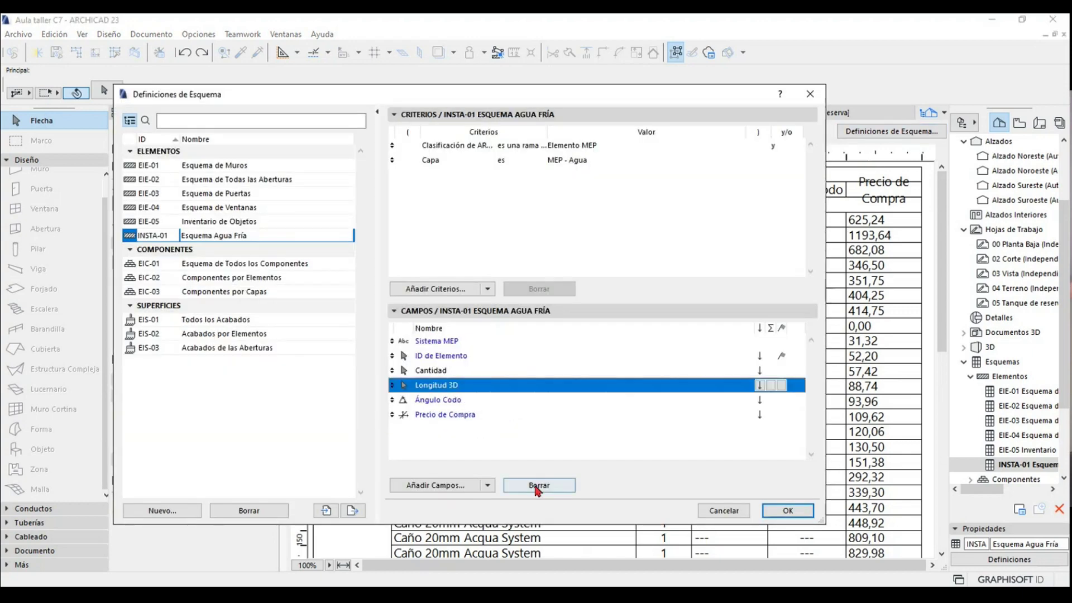
{"action": "left_click", "coordinate": [550, 439]}
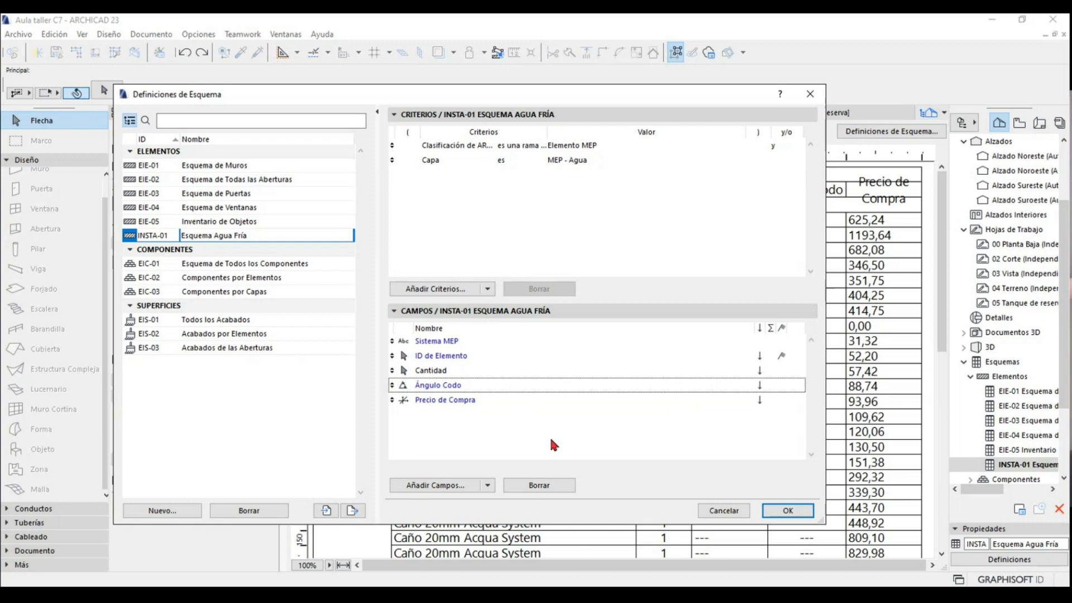
{"action": "left_click", "coordinate": [486, 484]}
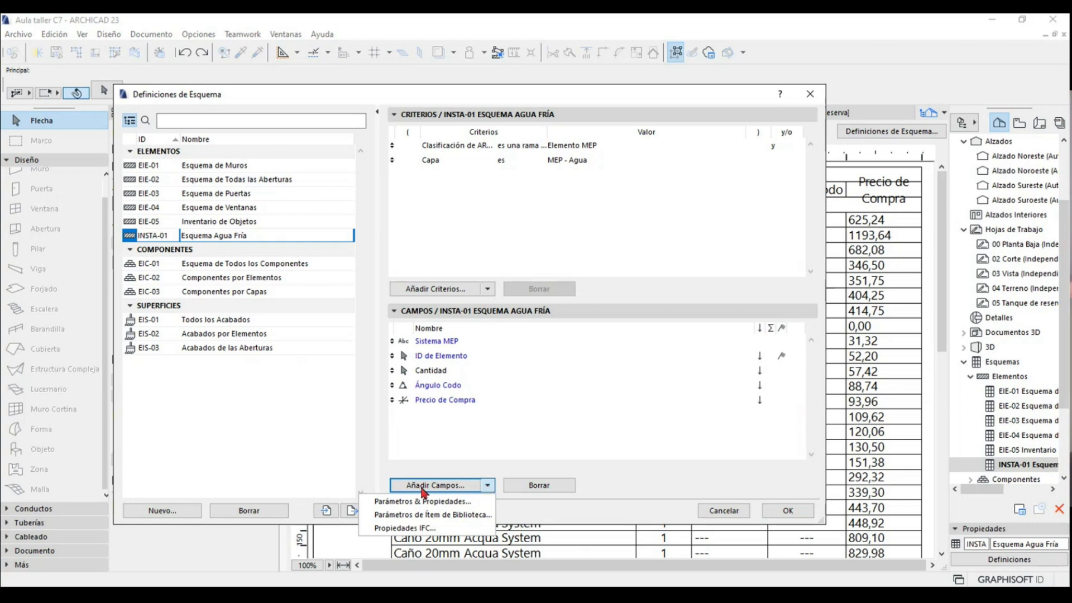
- Browse library parameters to MEP Biblioteca 23 > 2. Tuberías 23 > Segmento 23 > Tubo Recto 23.gsm
{"action": "left_click", "coordinate": [473, 515]}
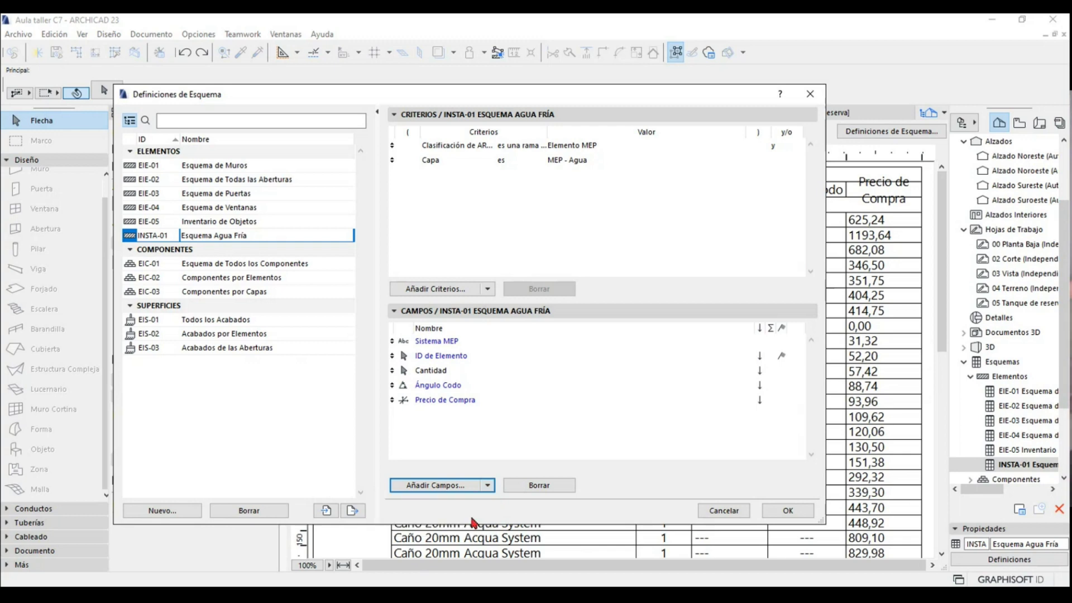
{"action": "scroll", "coordinate": [787, 177], "scroll_direction": "down", "scroll_amount": 1}
{"action": "scroll", "coordinate": [786, 190], "scroll_direction": "down", "scroll_amount": 1}
{"action": "left_click", "coordinate": [447, 289]}
{"action": "left_click", "coordinate": [408, 288]}
{"action": "left_click", "coordinate": [413, 289]}
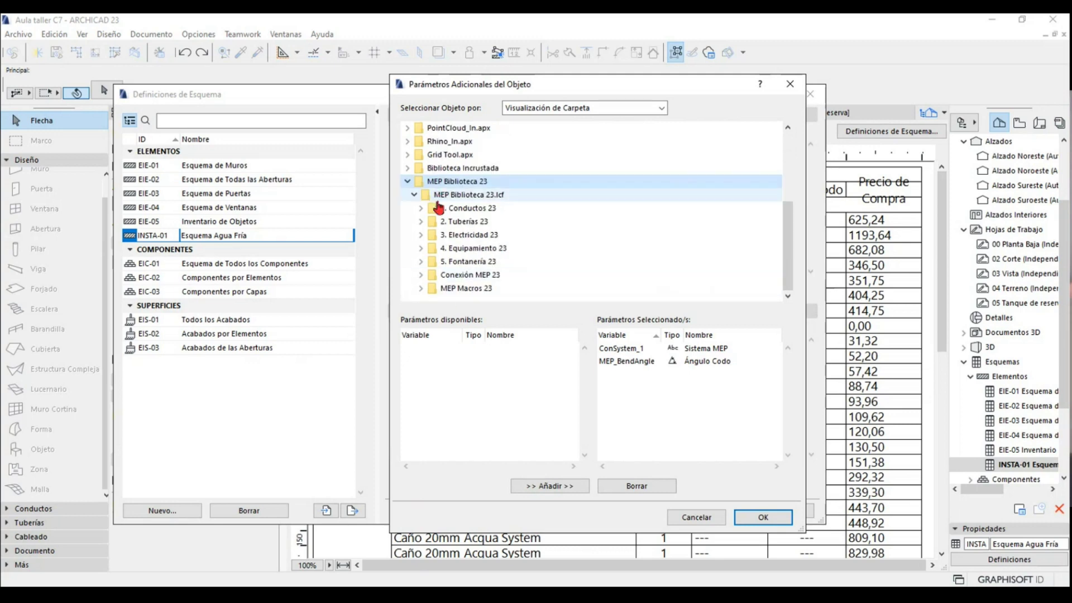
{"action": "left_click", "coordinate": [455, 223]}
{"action": "left_click", "coordinate": [421, 222]}
{"action": "left_click", "coordinate": [479, 262]}
{"action": "left_click", "coordinate": [427, 262]}
{"action": "left_click", "coordinate": [469, 276]}
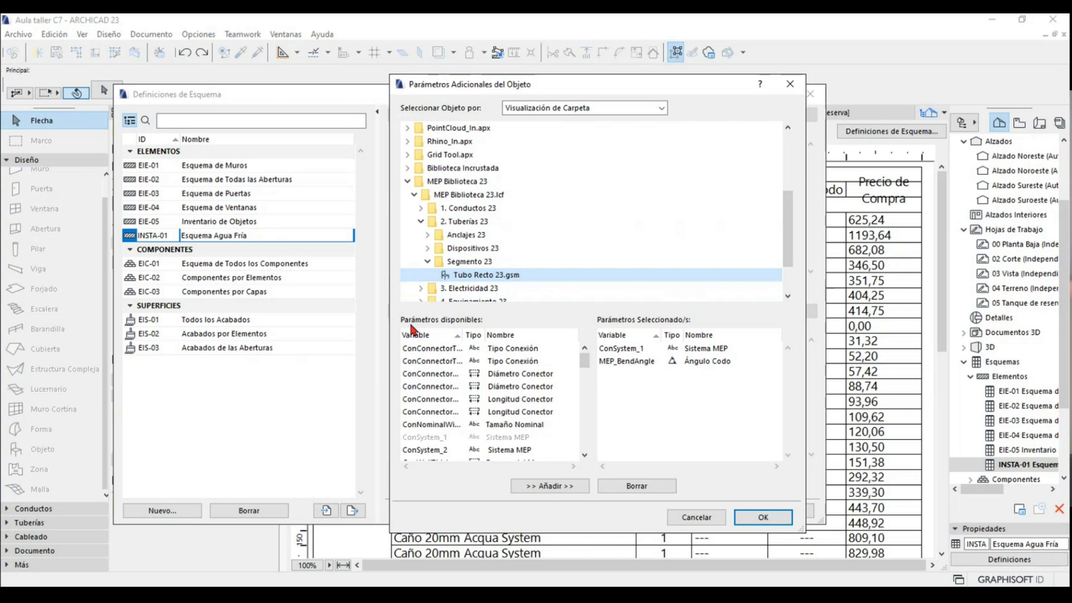
- Add the Tubo Recto Longitud parameter as a field after Cantidad and apply it
{"action": "mouse_move", "coordinate": [585, 360]}
{"action": "left_mouse_down"}
{"action": "mouse_move", "coordinate": [585, 391]}
{"action": "mouse_move", "coordinate": [584, 365]}
{"action": "left_mouse_up"}
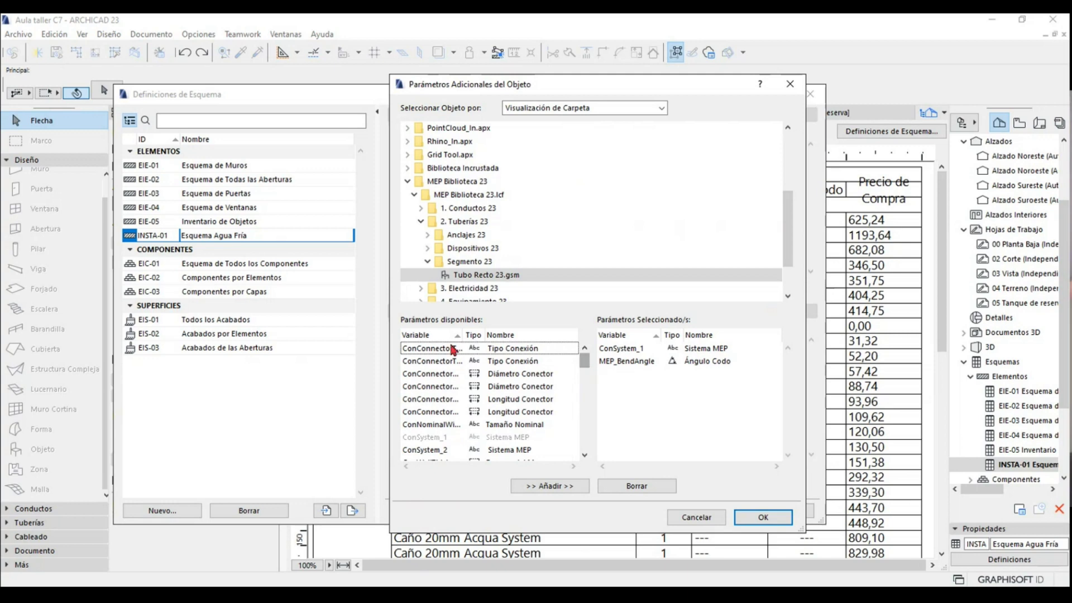
{"action": "left_click", "coordinate": [499, 335]}
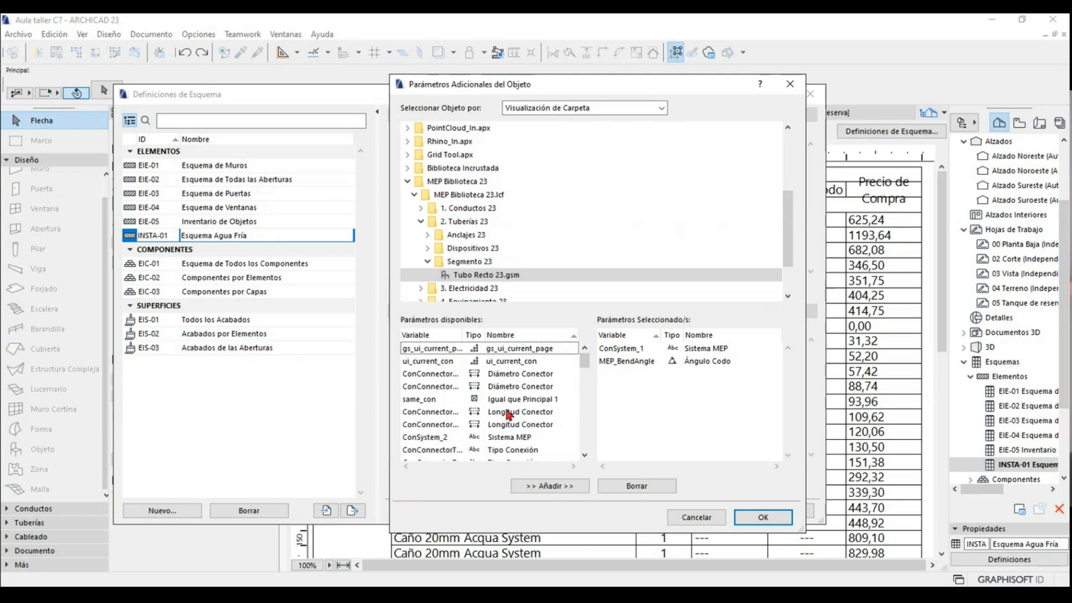
{"action": "left_click", "coordinate": [473, 335]}
{"action": "left_click", "coordinate": [436, 449]}
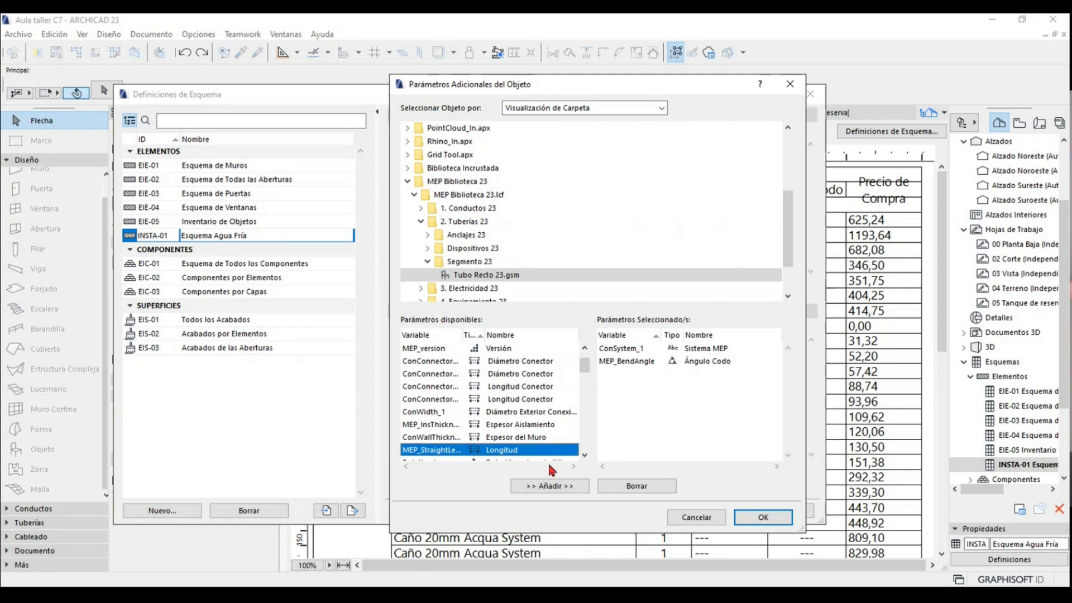
{"action": "left_click", "coordinate": [581, 485]}
{"action": "left_click", "coordinate": [763, 517]}
{"action": "left_click_drag", "start_coordinate": [392, 415], "coordinate": [394, 385]}
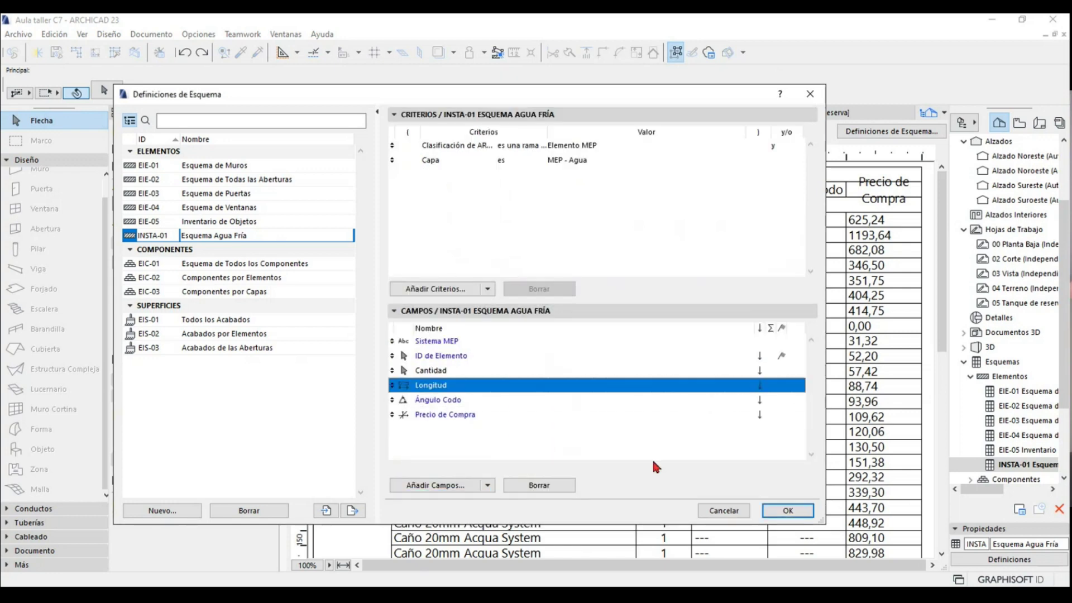
{"action": "left_click", "coordinate": [776, 509]}
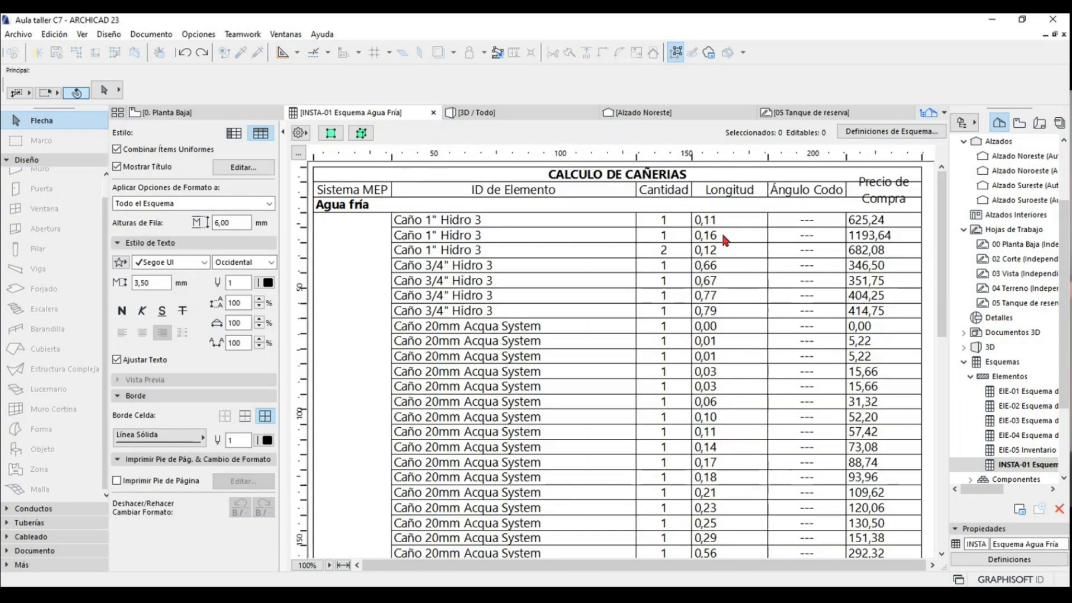
- Centre-align the Longitud and Precio de Compra column values
{"action": "left_click", "coordinate": [693, 249]}
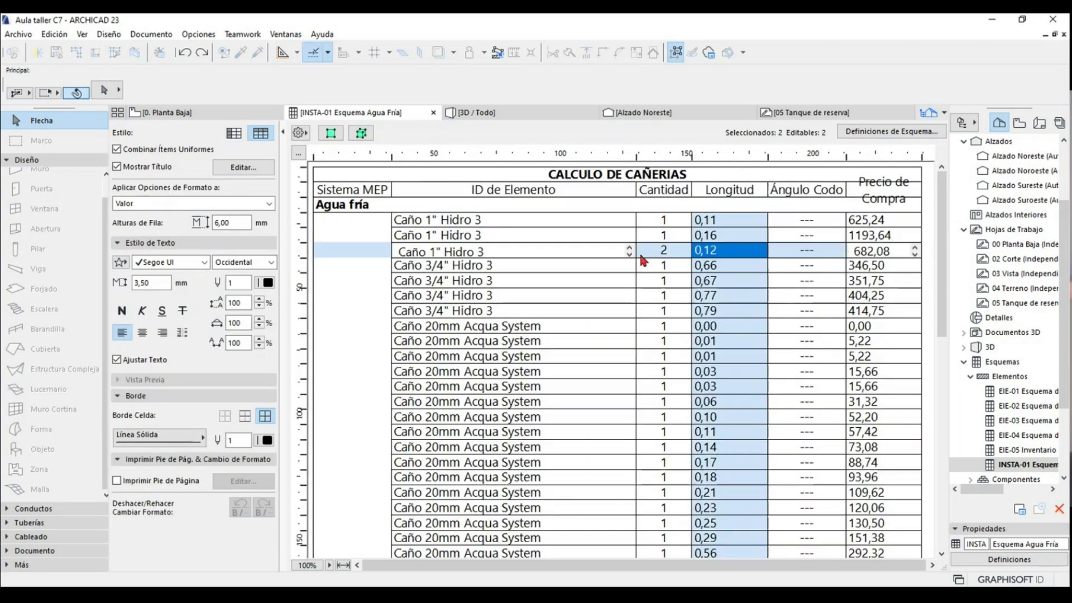
{"action": "left_click", "coordinate": [142, 332]}
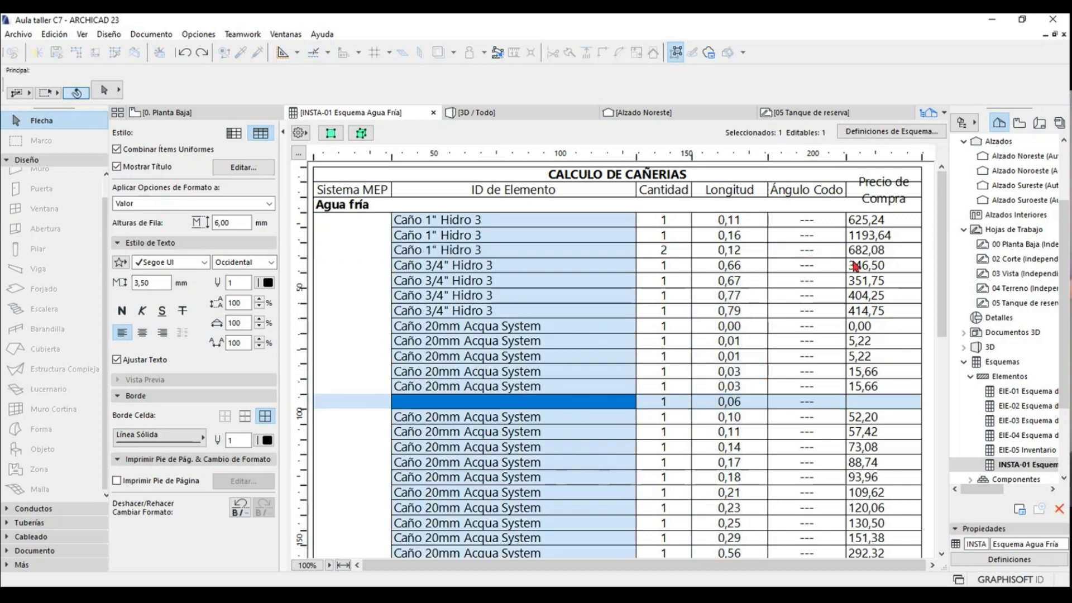
{"action": "left_click", "coordinate": [878, 265]}
{"action": "left_click", "coordinate": [142, 332]}
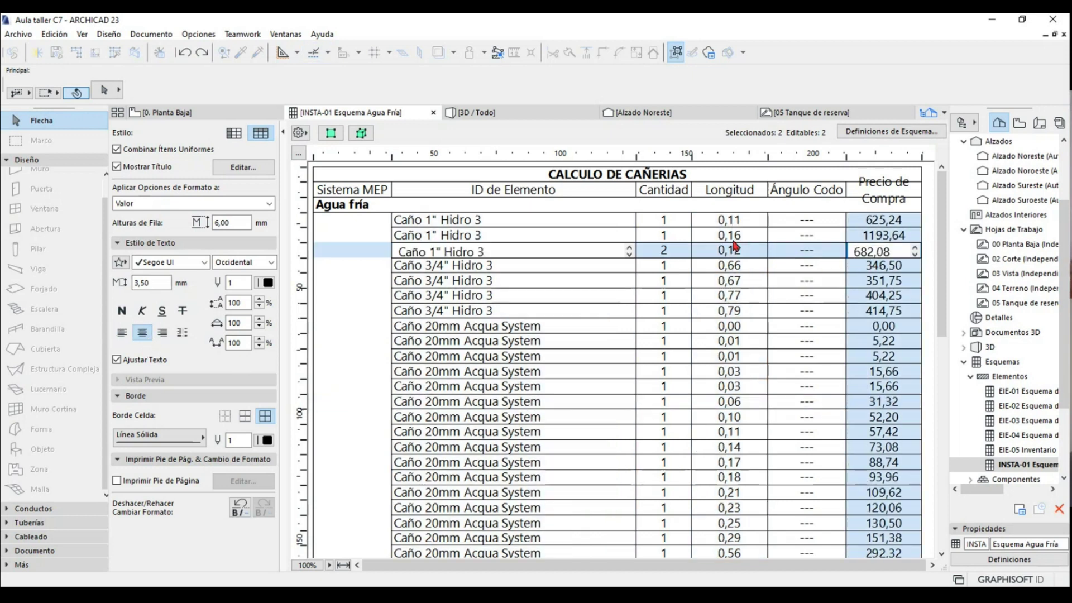
- Review the Longitud column and the field definitions without making changes
{"action": "left_click", "coordinate": [734, 221]}
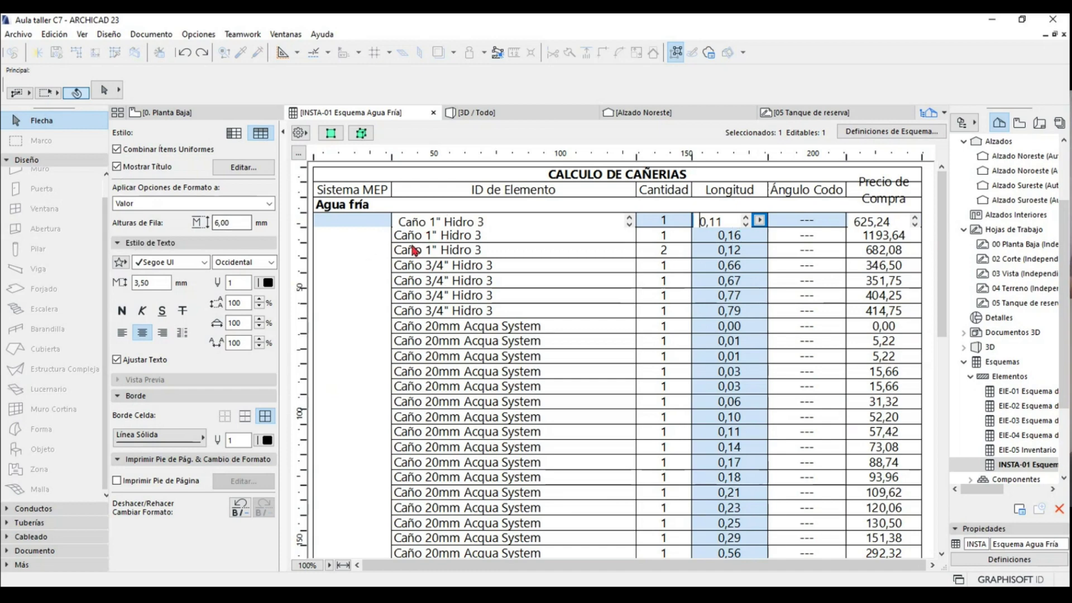
{"action": "left_click", "coordinate": [415, 237]}
{"action": "left_click", "coordinate": [733, 221]}
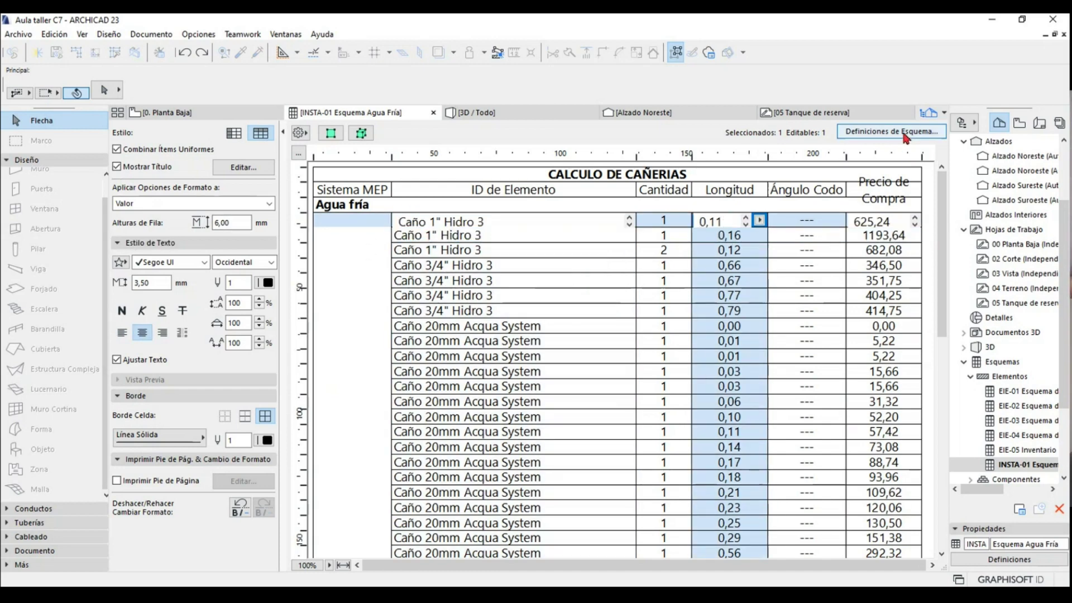
{"action": "left_click", "coordinate": [891, 131]}
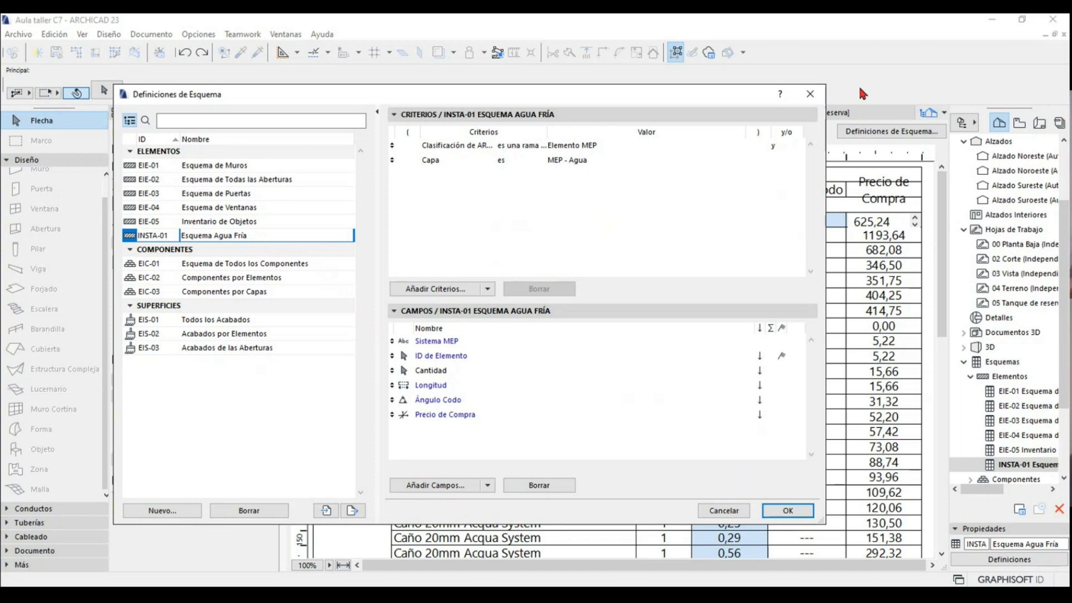
{"action": "left_click", "coordinate": [810, 94]}
{"action": "left_click", "coordinate": [724, 327]}
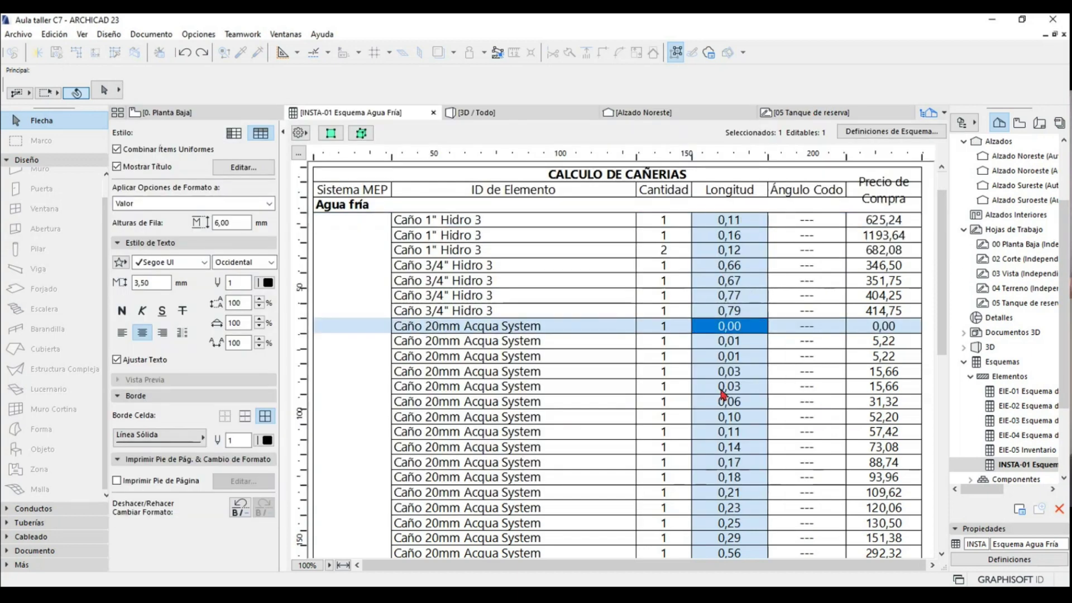
{"action": "scroll", "coordinate": [726, 553], "scroll_direction": "down", "scroll_amount": 10}
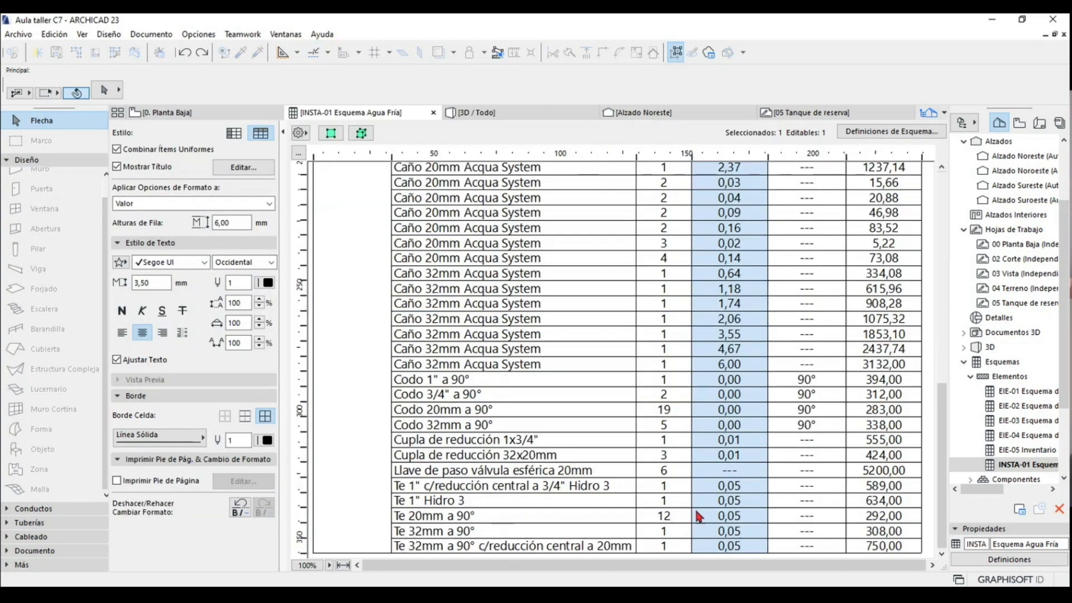
{"action": "scroll", "coordinate": [692, 341], "scroll_direction": "up", "scroll_amount": 10}
- Turn on Σ summing for the Longitud field to get per-group length subtotals
{"action": "left_click", "coordinate": [854, 134]}
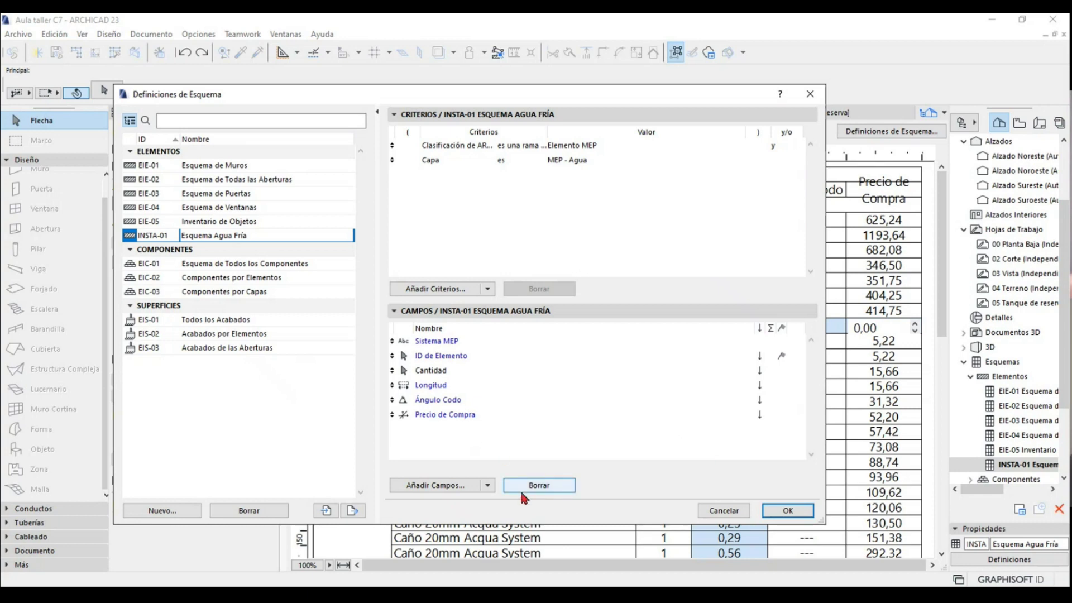
{"action": "left_click", "coordinate": [434, 390]}
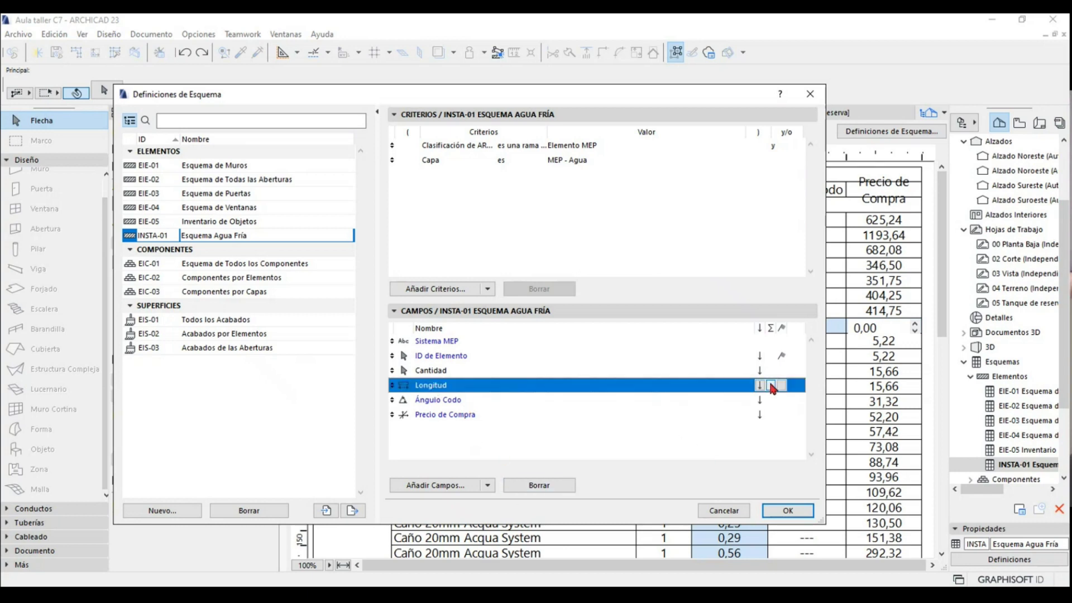
{"action": "left_click", "coordinate": [770, 386]}
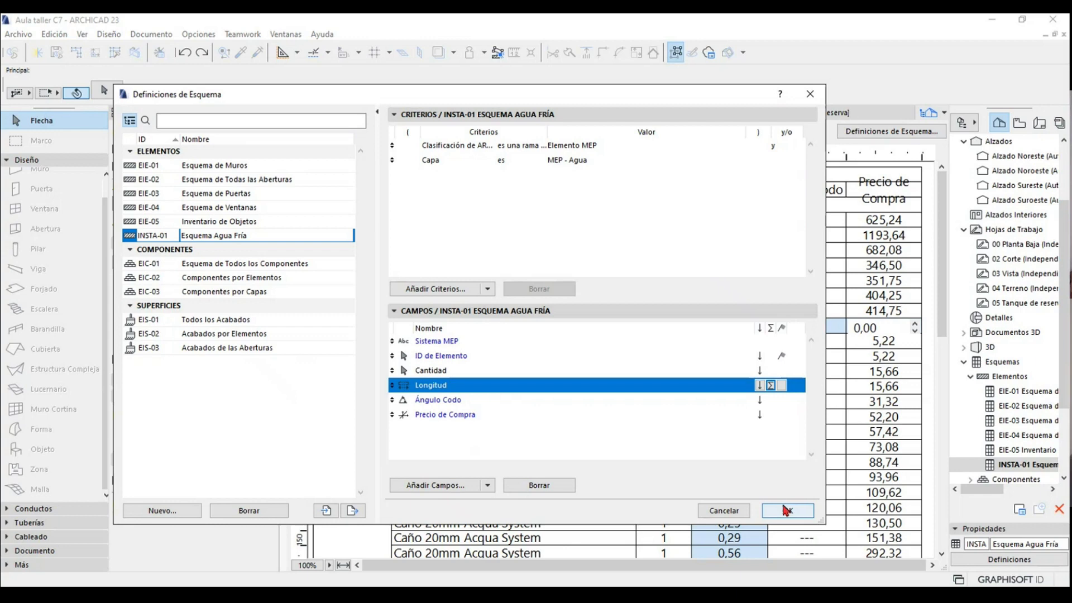
{"action": "left_click", "coordinate": [784, 510]}
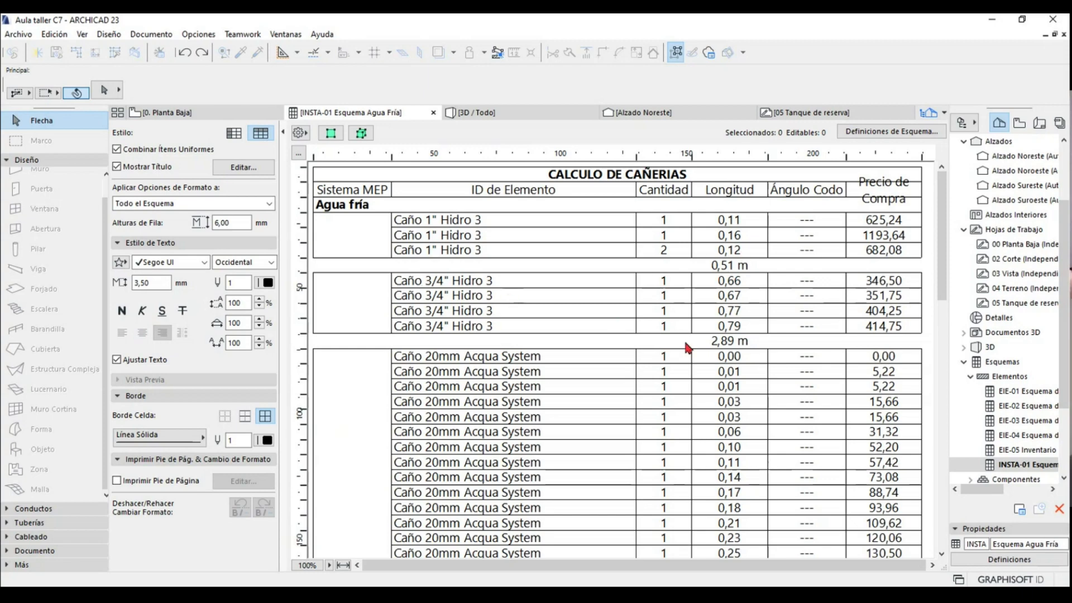
{"action": "scroll", "coordinate": [727, 366], "scroll_direction": "down", "scroll_amount": 3}
{"action": "scroll", "coordinate": [541, 364], "scroll_direction": "down", "scroll_amount": 1}
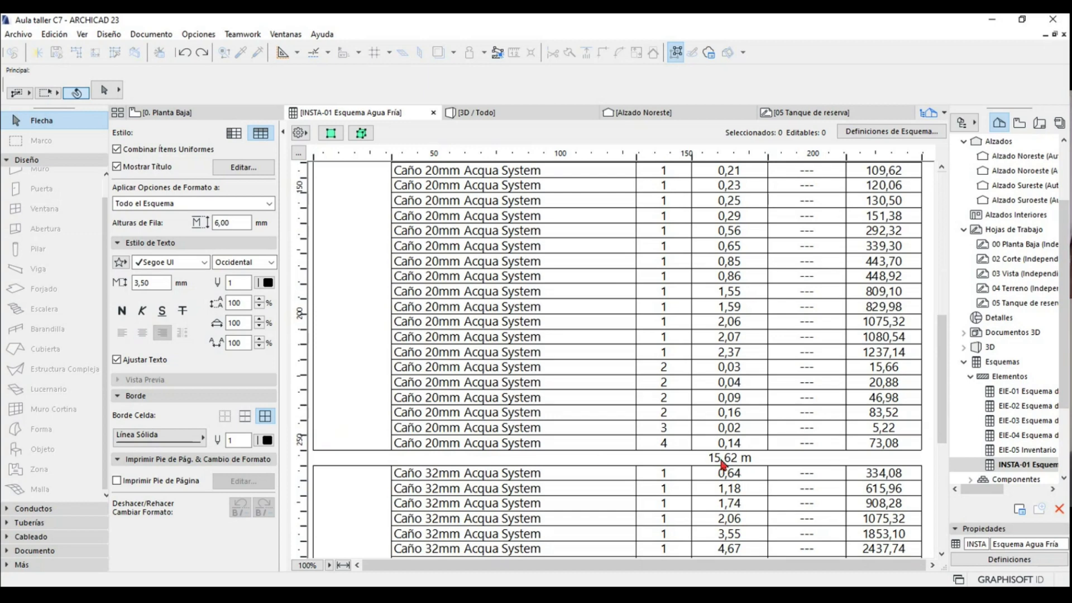
{"action": "scroll", "coordinate": [722, 464], "scroll_direction": "down", "scroll_amount": 3}
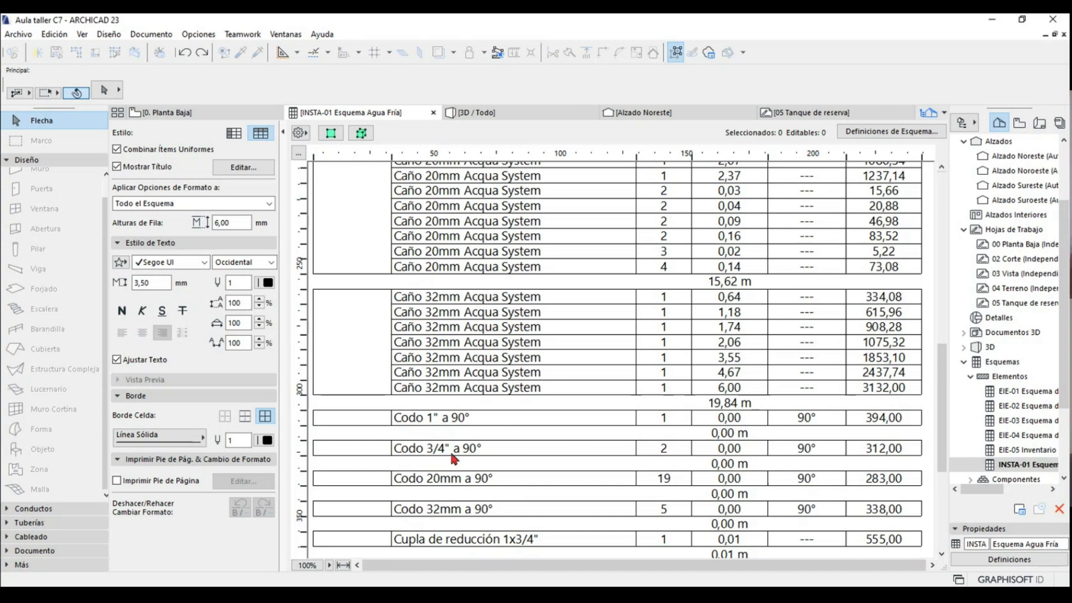
{"action": "scroll", "coordinate": [601, 448], "scroll_direction": "down", "scroll_amount": 2}
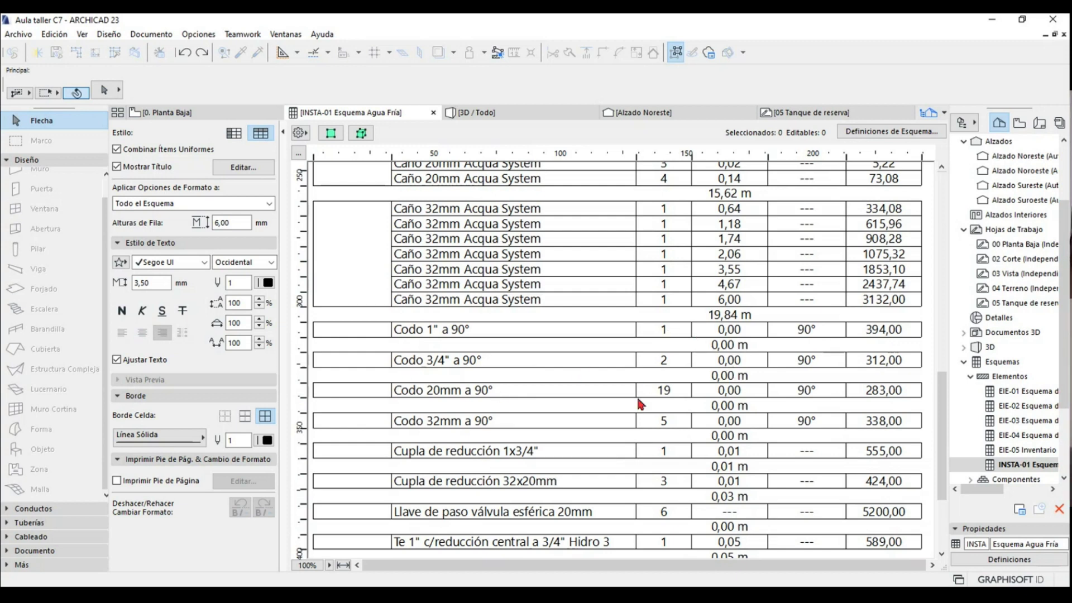
{"action": "scroll", "coordinate": [438, 406], "scroll_direction": "down", "scroll_amount": 2}
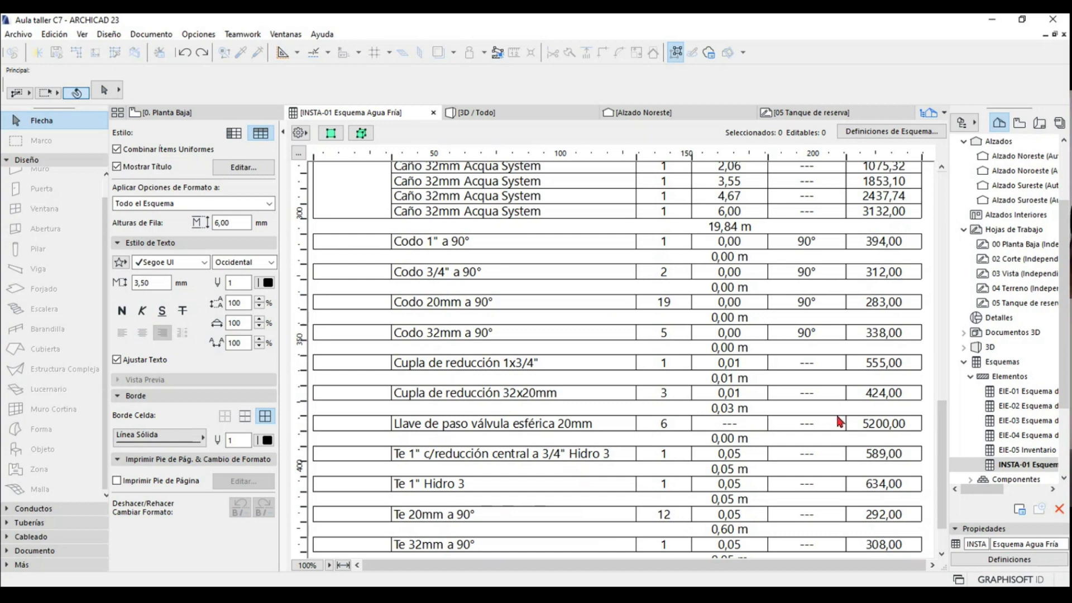
{"action": "left_click", "coordinate": [657, 429]}
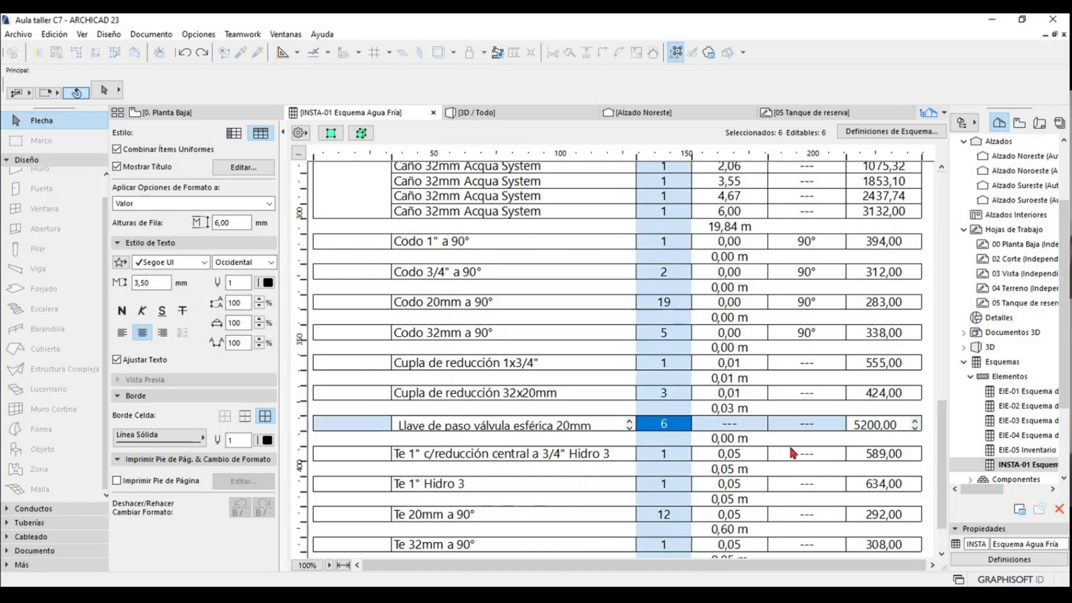
{"action": "scroll", "coordinate": [737, 553], "scroll_direction": "down", "scroll_amount": 2}
{"action": "left_click", "coordinate": [717, 547]}
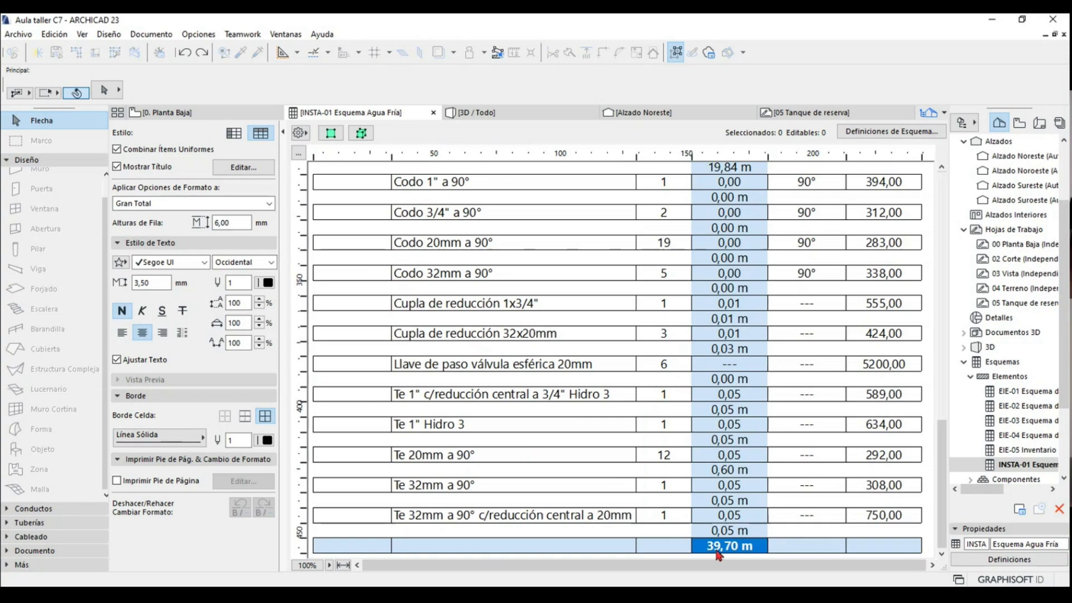
{"action": "scroll", "coordinate": [721, 552], "scroll_direction": "up", "scroll_amount": 10}
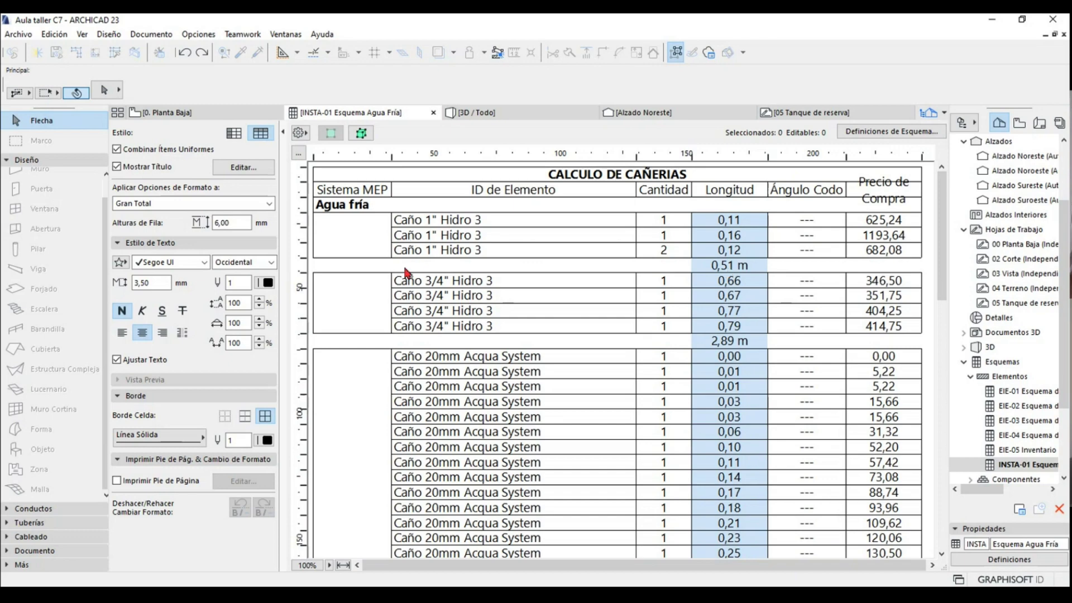
{"action": "scroll", "coordinate": [471, 425], "scroll_direction": "down", "scroll_amount": 5}
{"action": "scroll", "coordinate": [470, 426], "scroll_direction": "up", "scroll_amount": 5}
{"action": "scroll", "coordinate": [437, 378], "scroll_direction": "down", "scroll_amount": 3}
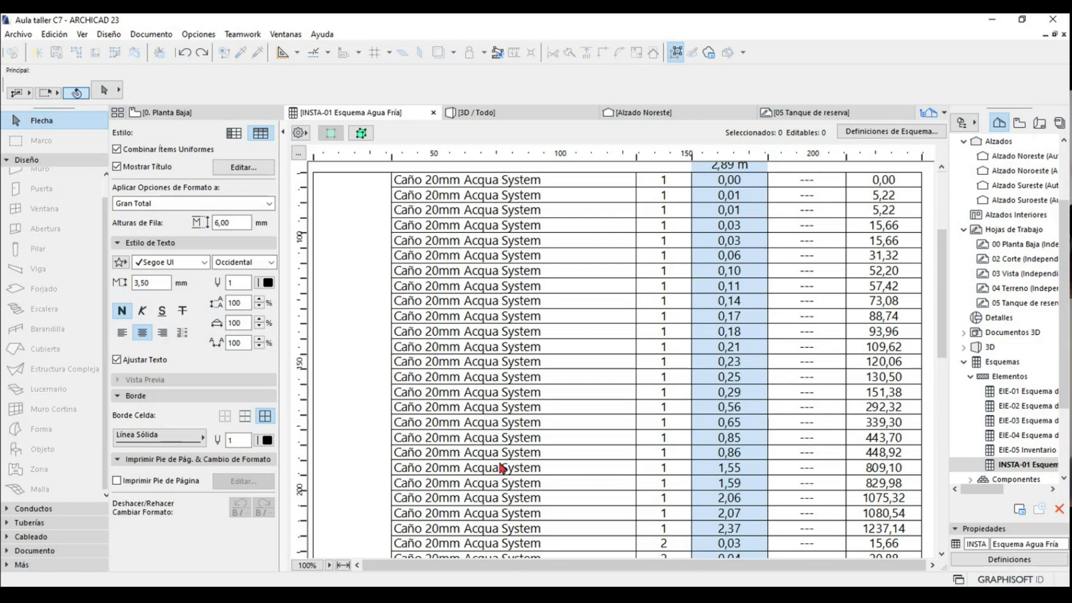
{"action": "scroll", "coordinate": [550, 313], "scroll_direction": "down", "scroll_amount": 4}
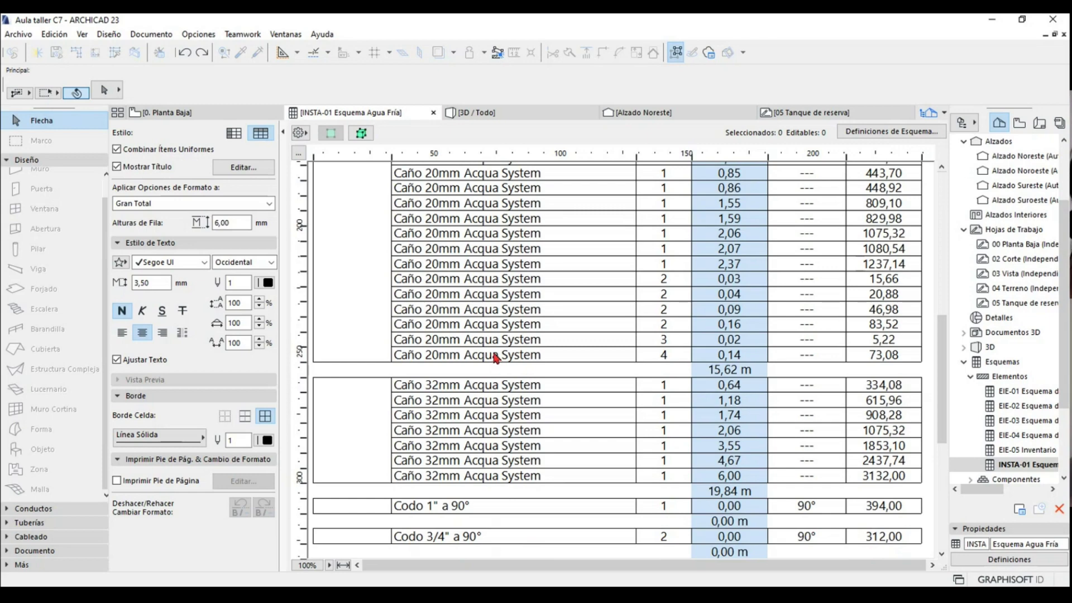
{"action": "scroll", "coordinate": [497, 357], "scroll_direction": "up", "scroll_amount": 3}
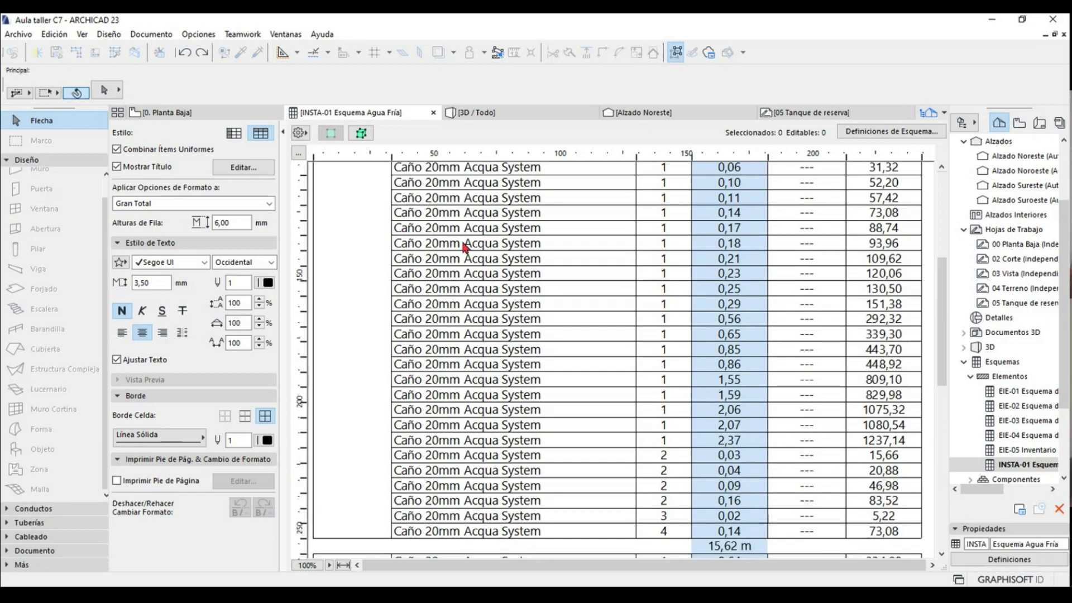
{"action": "scroll", "coordinate": [677, 252], "scroll_direction": "up", "scroll_amount": 4}
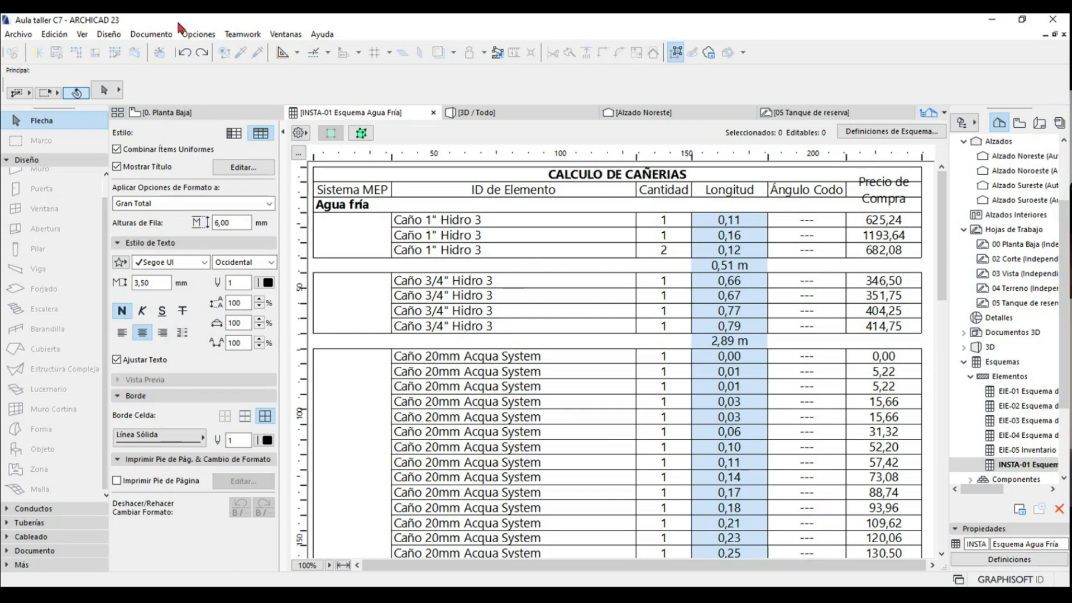
- Create a new Elementos schedule with ID INSTA-02 named Desagües
{"action": "left_click", "coordinate": [151, 34]}
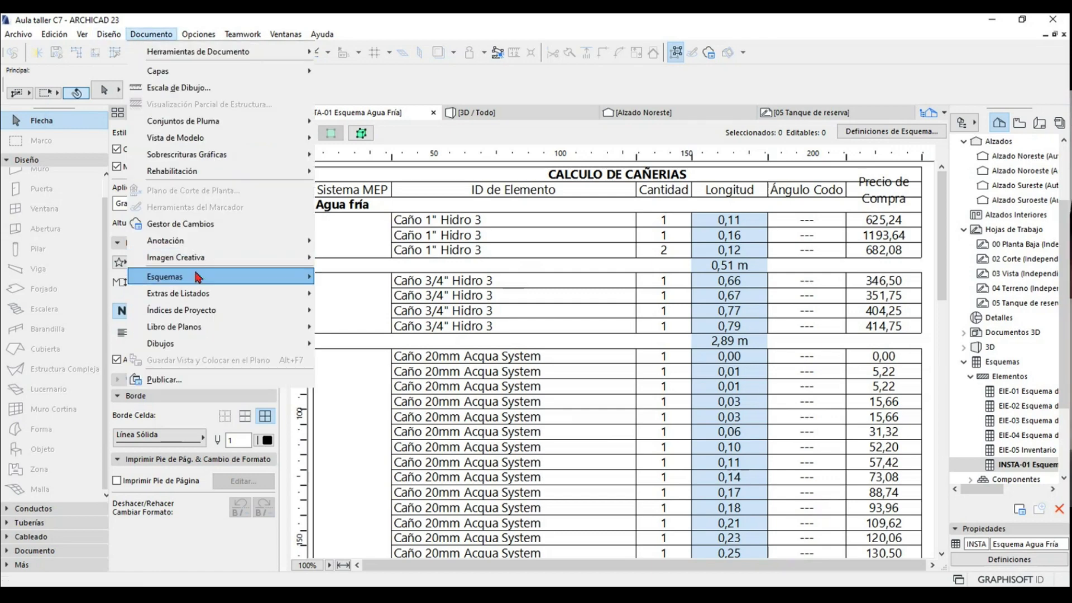
{"action": "mouse_move", "coordinate": [220, 276]}
{"action": "left_click", "coordinate": [475, 275]}
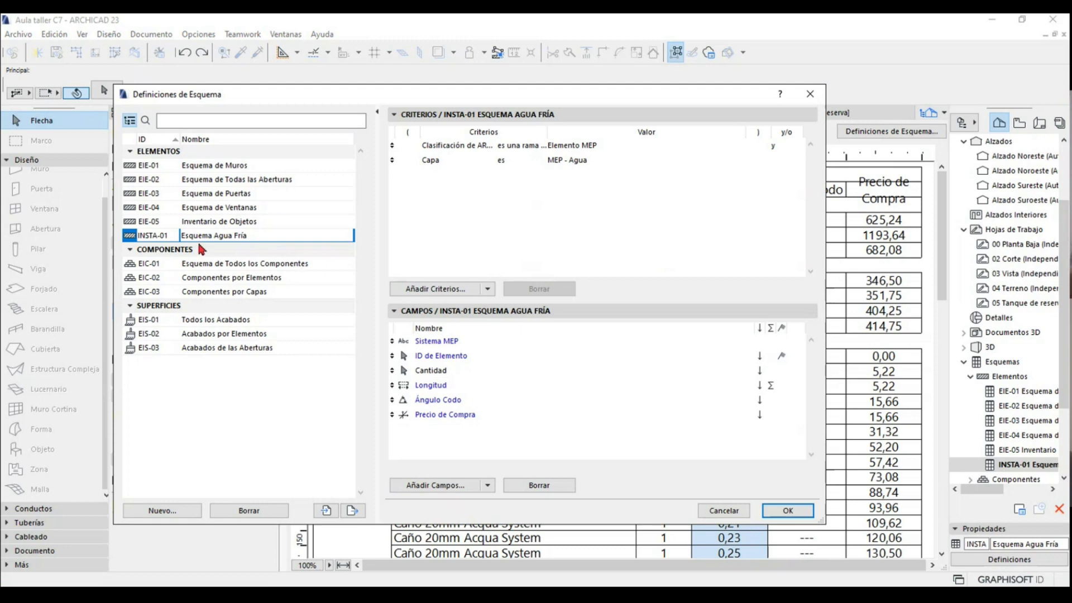
{"action": "left_click", "coordinate": [169, 512]}
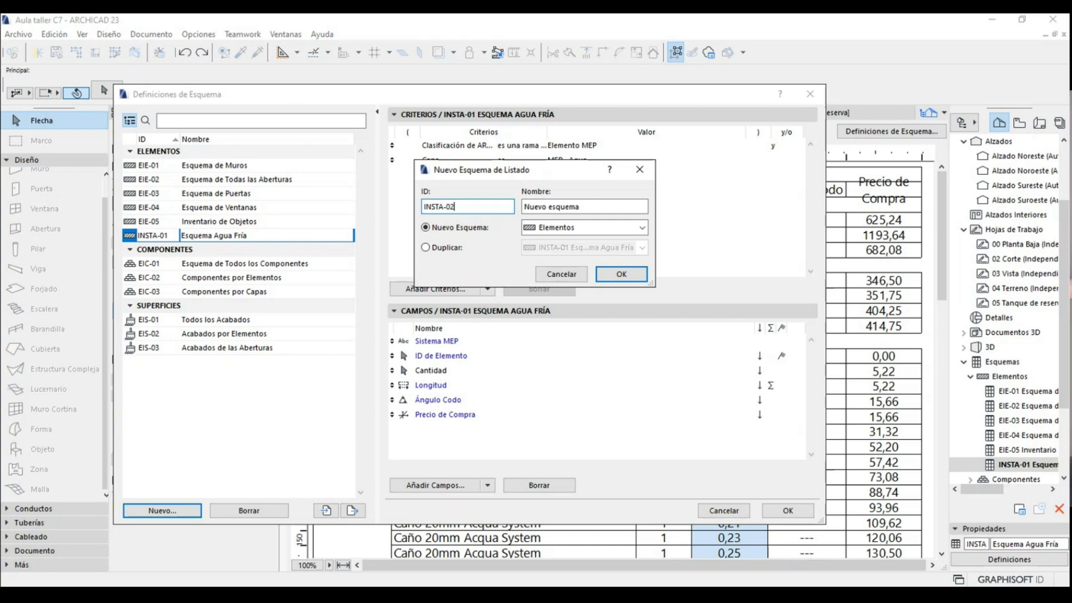
{"action": "left_click", "coordinate": [587, 209]}
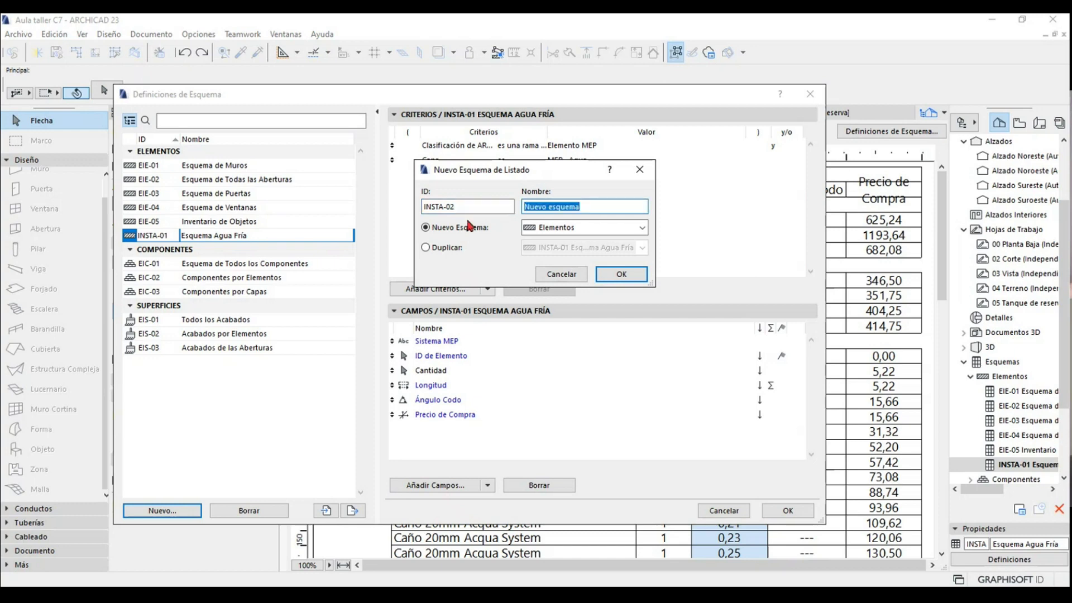
{"action": "type", "text": "Desagües"}
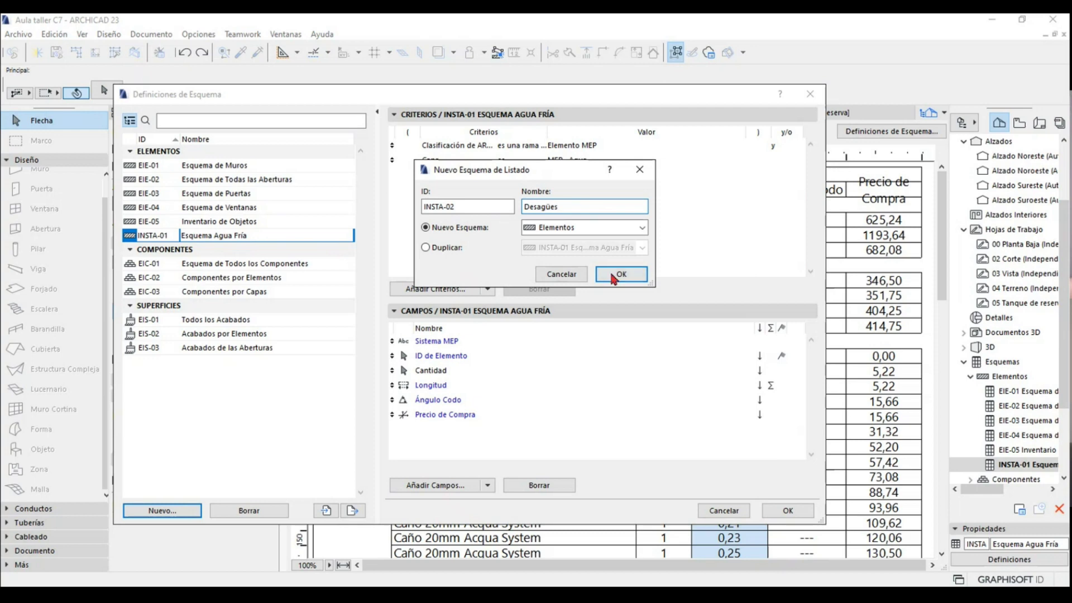
{"action": "left_click", "coordinate": [614, 272]}
- Add a Clasificación de ARCHICAD v 2.0 criterion to the Desagües schedule
{"action": "left_click", "coordinate": [494, 162]}
{"action": "left_click", "coordinate": [472, 287]}
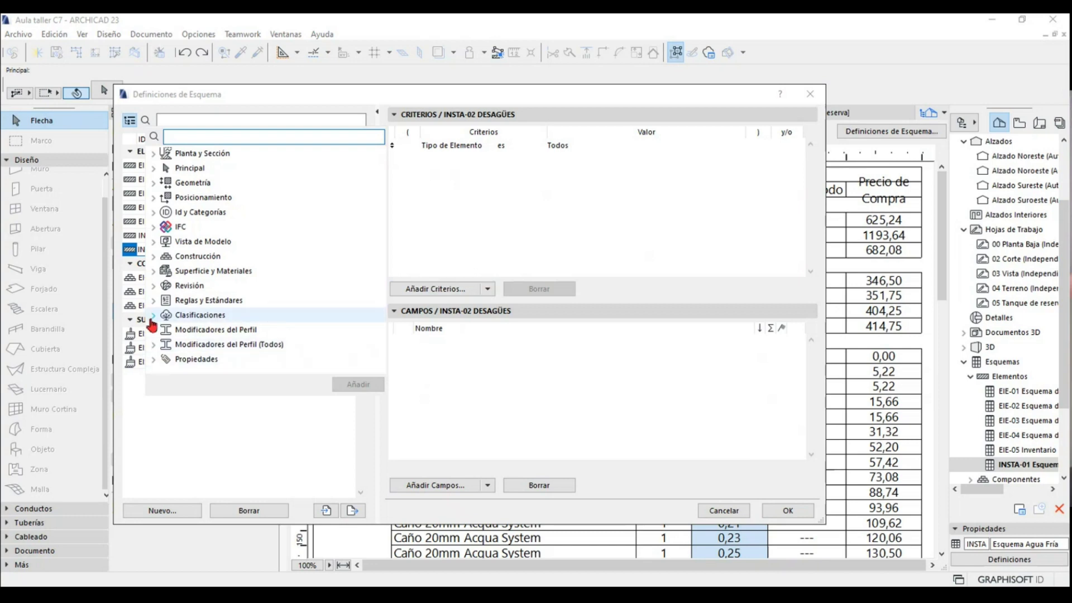
{"action": "left_click", "coordinate": [153, 314]}
{"action": "left_click", "coordinate": [188, 334]}
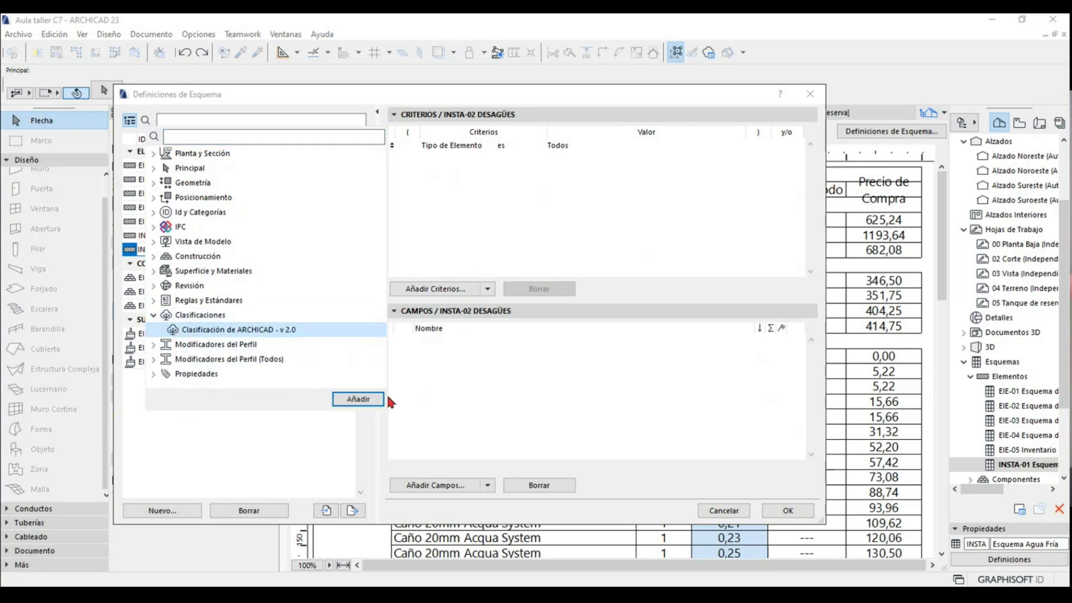
{"action": "left_click", "coordinate": [358, 398]}
{"action": "left_click", "coordinate": [601, 236]}
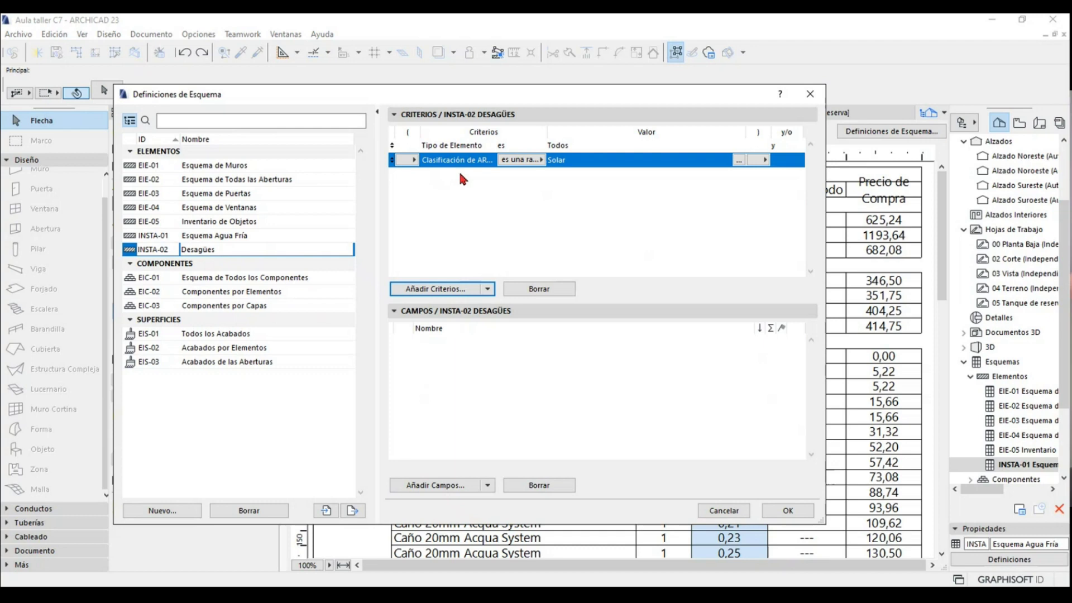
- Set the criterion to 'es una rama de' Elementos > Elemento MEP
{"action": "left_click", "coordinate": [520, 160]}
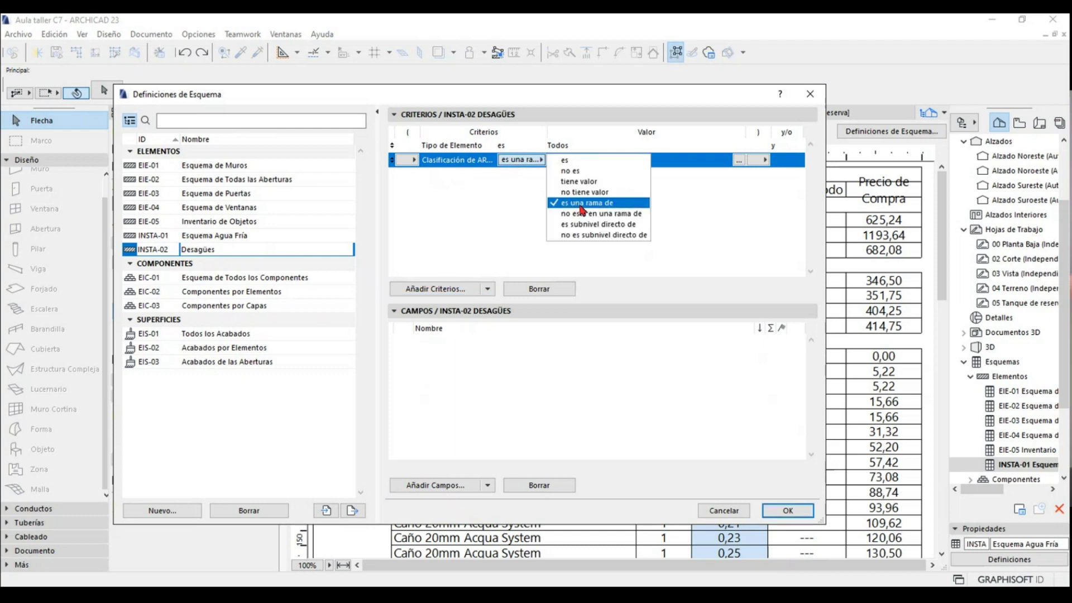
{"action": "left_click", "coordinate": [715, 200]}
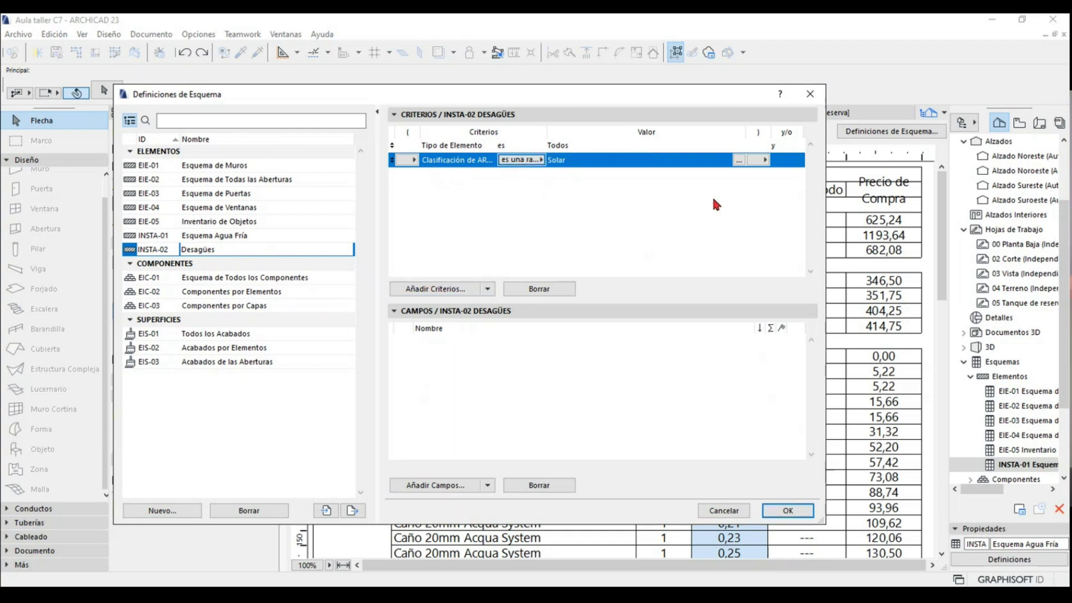
{"action": "left_click", "coordinate": [765, 160]}
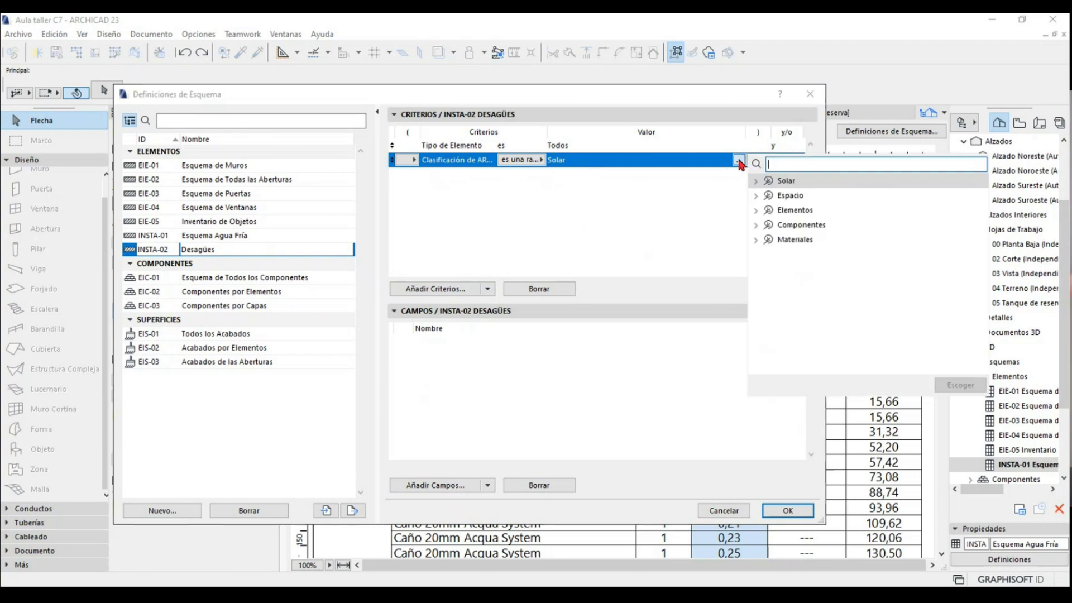
{"action": "left_click", "coordinate": [756, 211]}
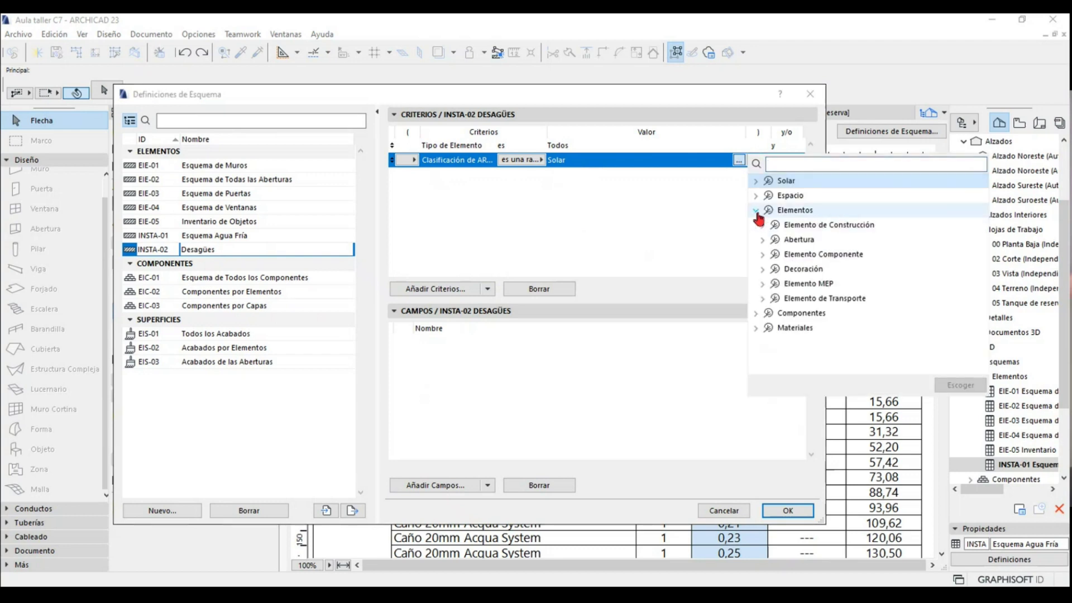
{"action": "left_click", "coordinate": [757, 285]}
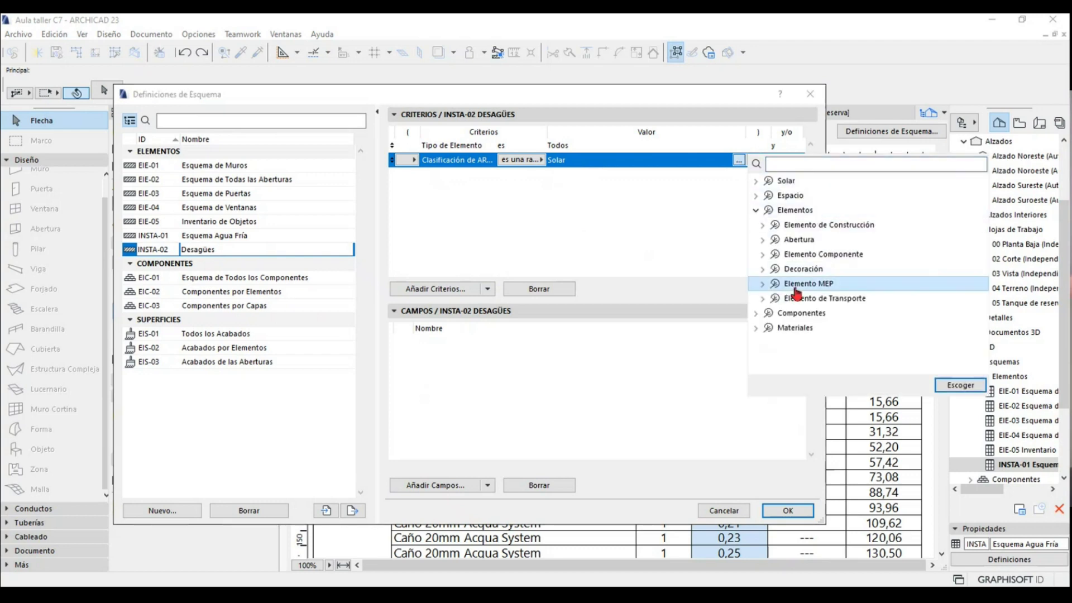
{"action": "left_click", "coordinate": [762, 284]}
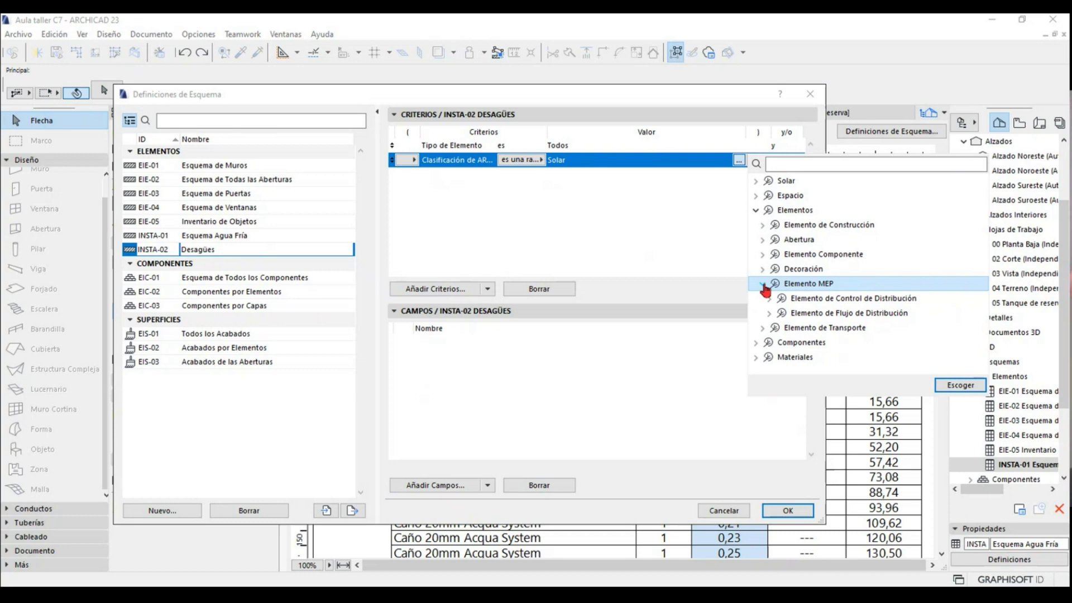
{"action": "left_click", "coordinate": [960, 385]}
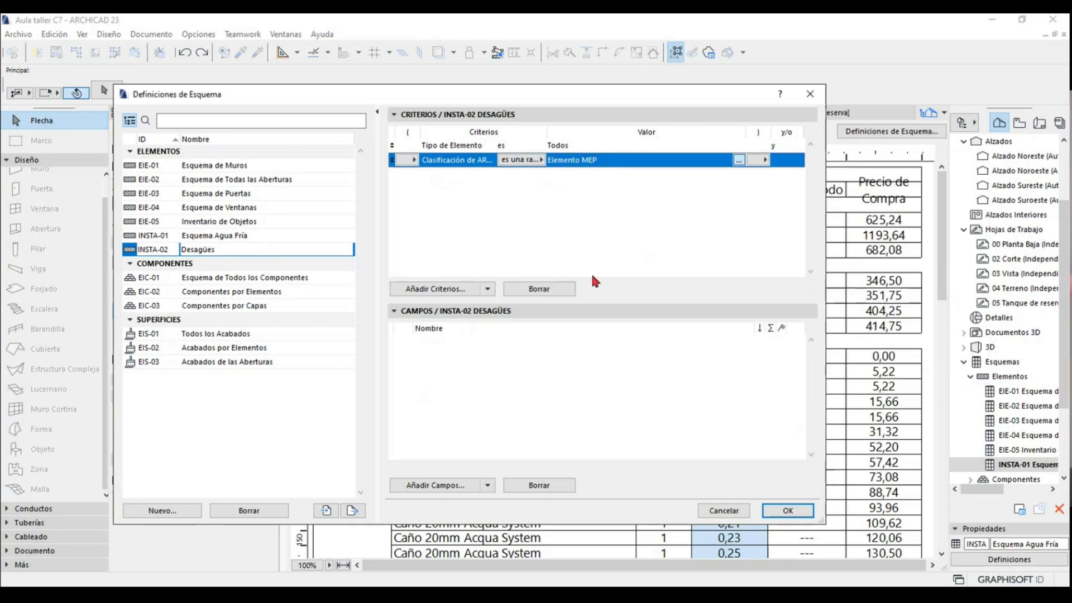
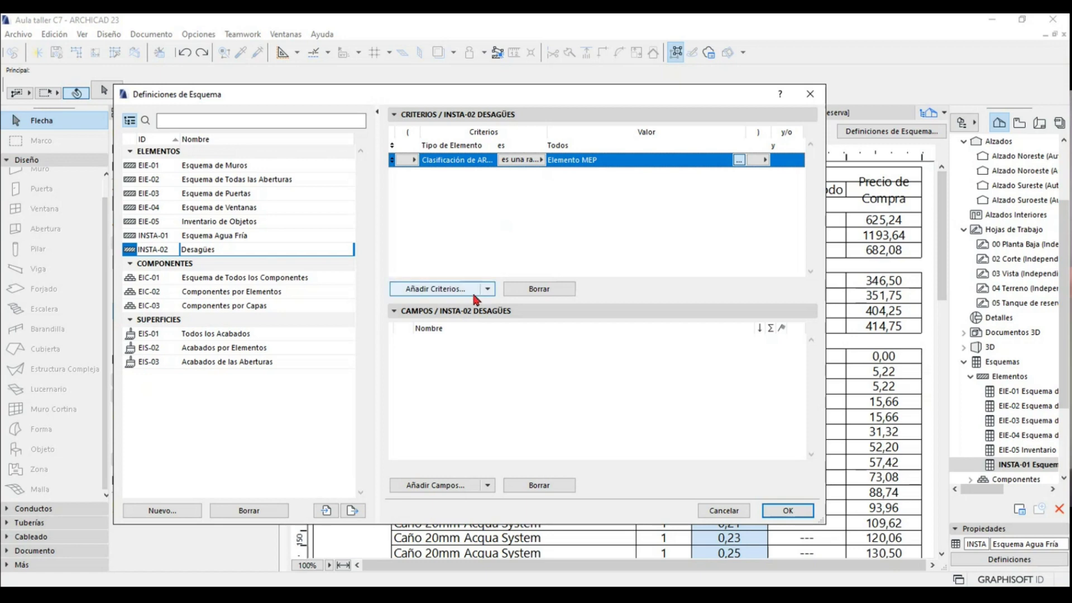
- Add a Vista de Modelo > Capa criterion set to the MEP - Desagües layer
{"action": "left_click", "coordinate": [474, 293]}
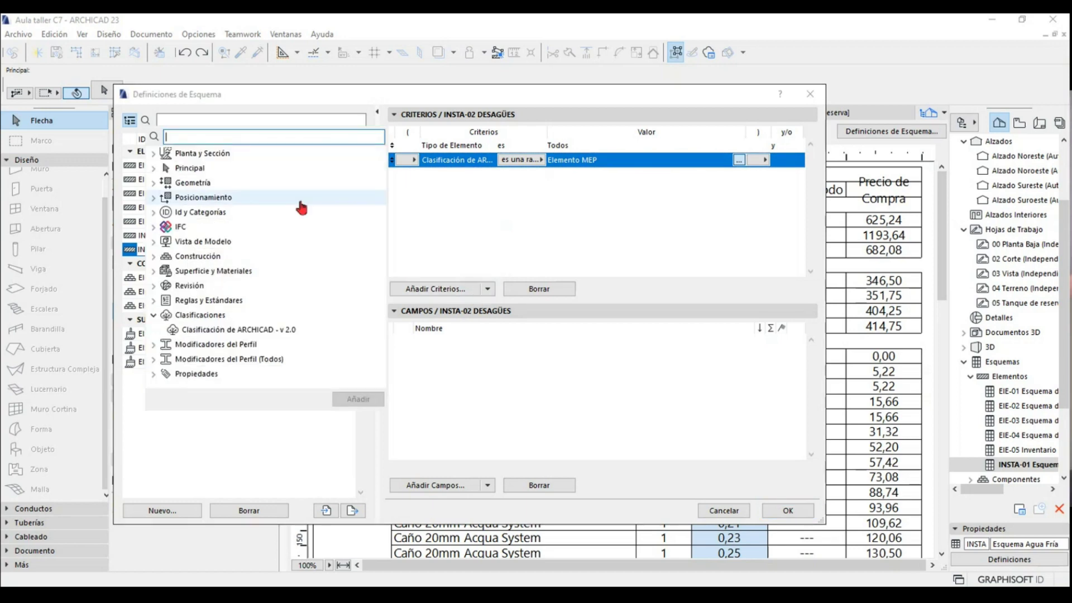
{"action": "left_click", "coordinate": [153, 242]}
{"action": "left_click", "coordinate": [190, 256]}
{"action": "left_click", "coordinate": [358, 443]}
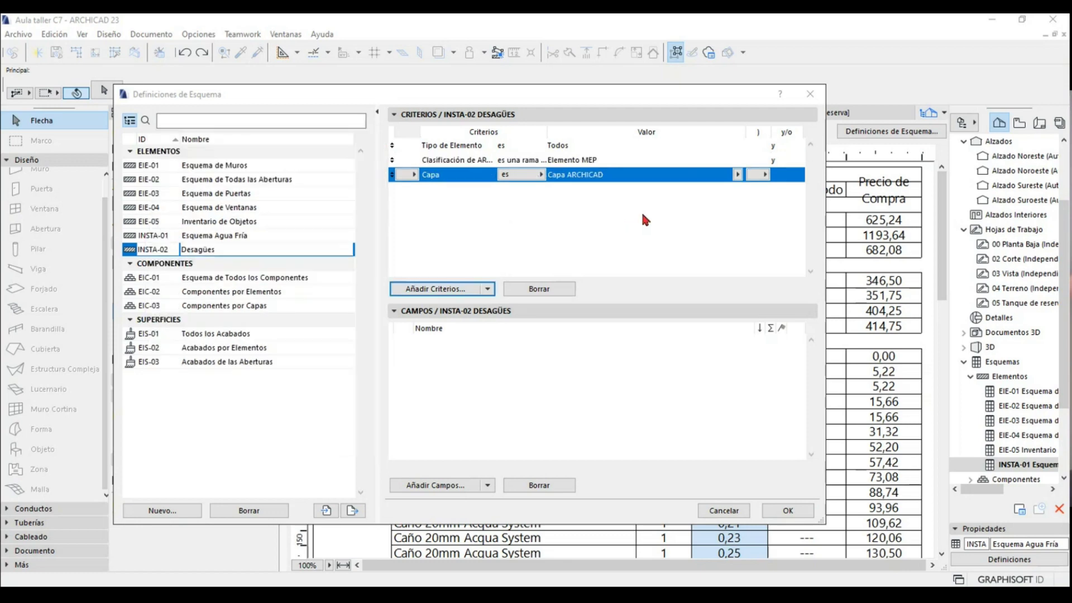
{"action": "left_click", "coordinate": [737, 174]}
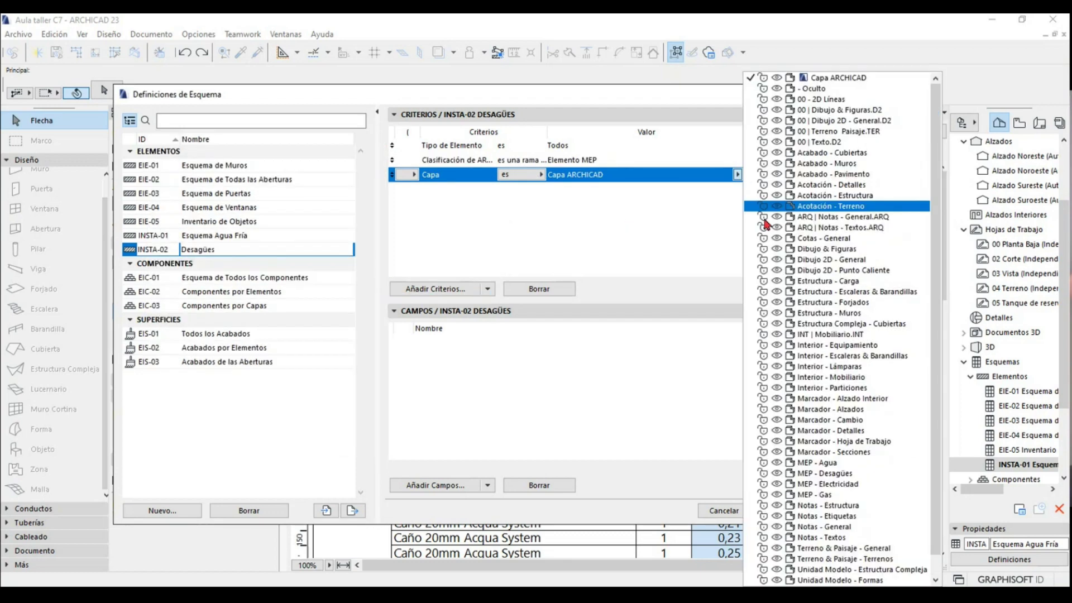
{"action": "left_click", "coordinate": [826, 472]}
{"action": "left_click", "coordinate": [579, 250]}
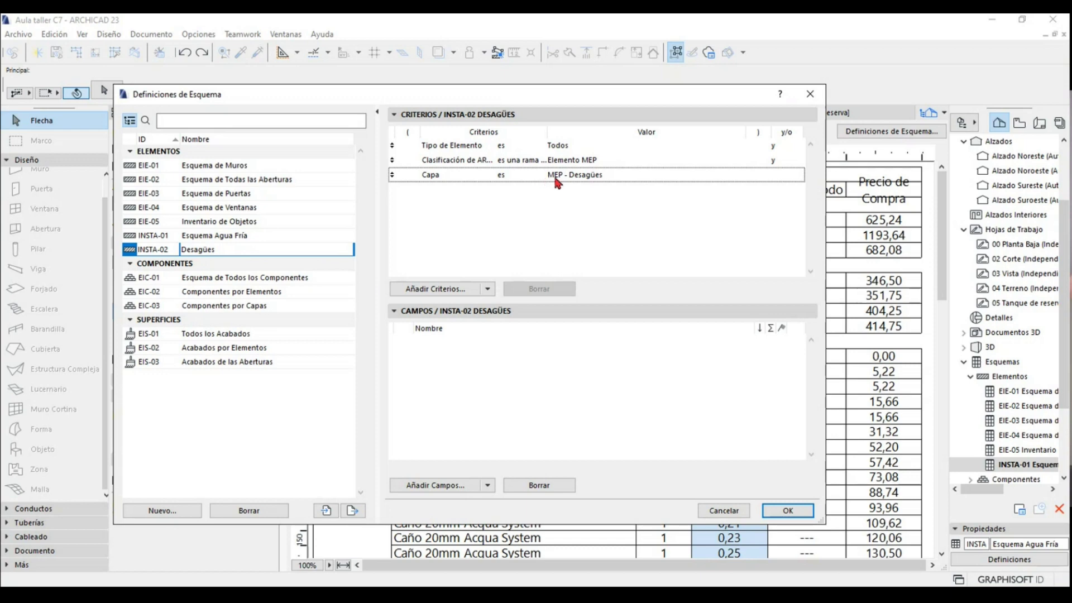
{"action": "left_click", "coordinate": [442, 487]}
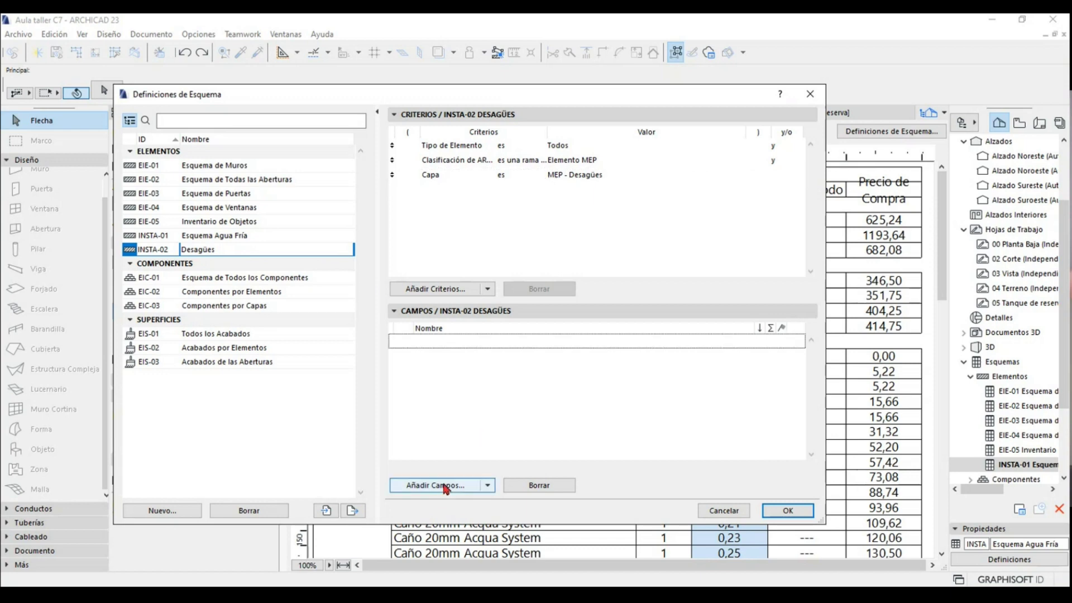
- Dismiss a 'nomb' field search and choose Parámetros de Ítem de Biblioteca as the field source
{"action": "left_click", "coordinate": [441, 484]}
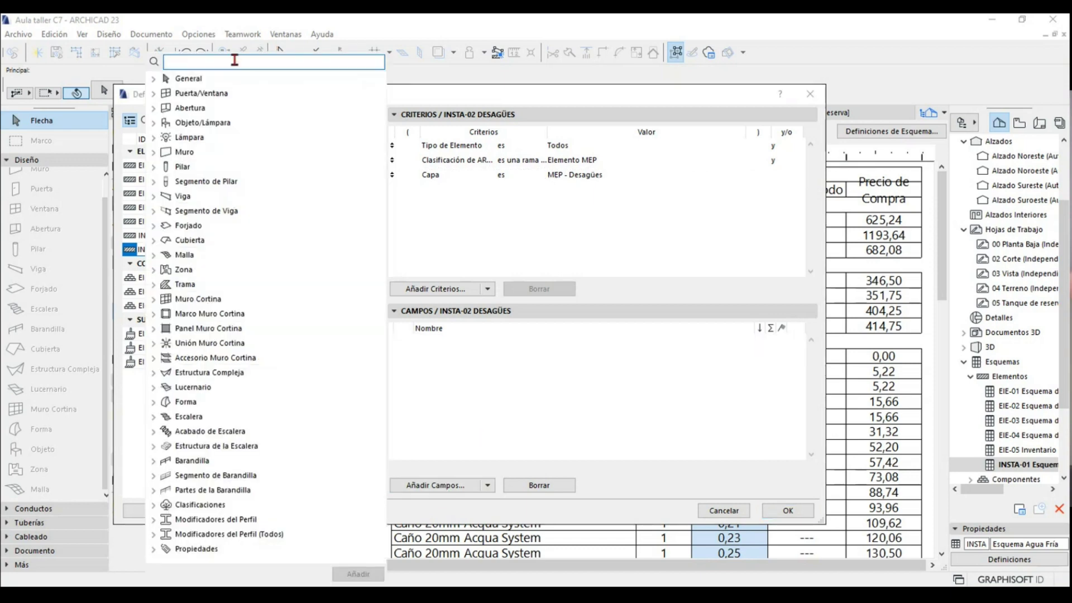
{"action": "left_click", "coordinate": [509, 441]}
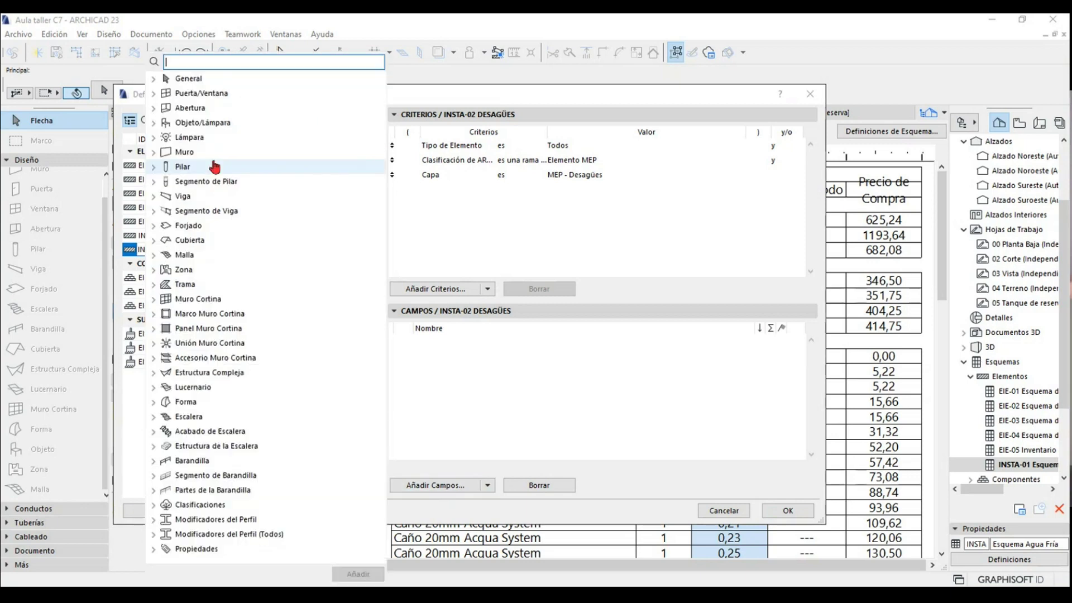
{"action": "type", "text": "nomb"}
{"action": "left_click", "coordinate": [533, 422]}
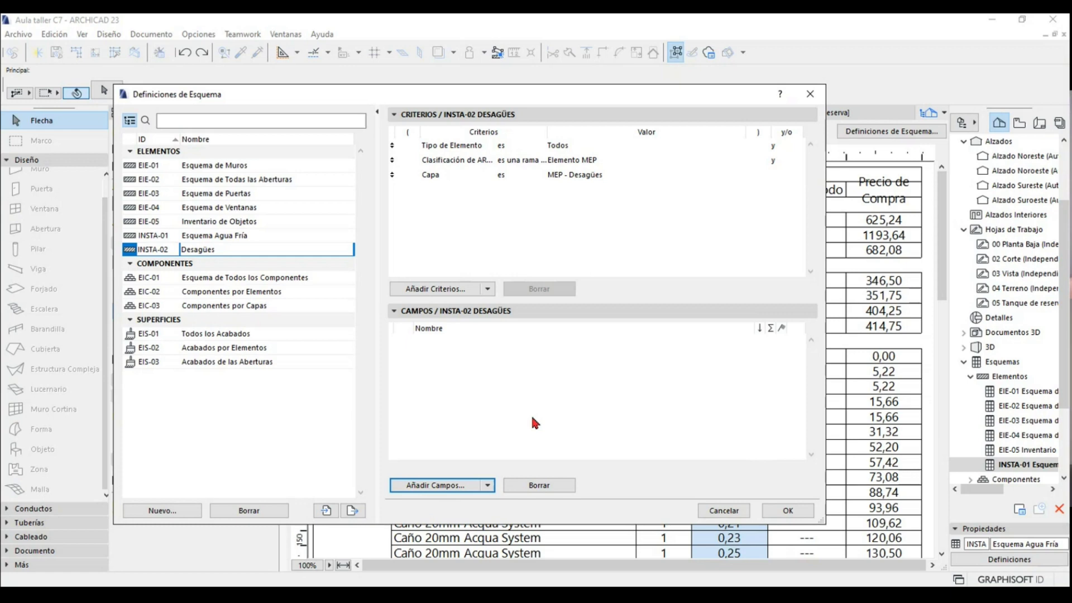
{"action": "left_click", "coordinate": [487, 489]}
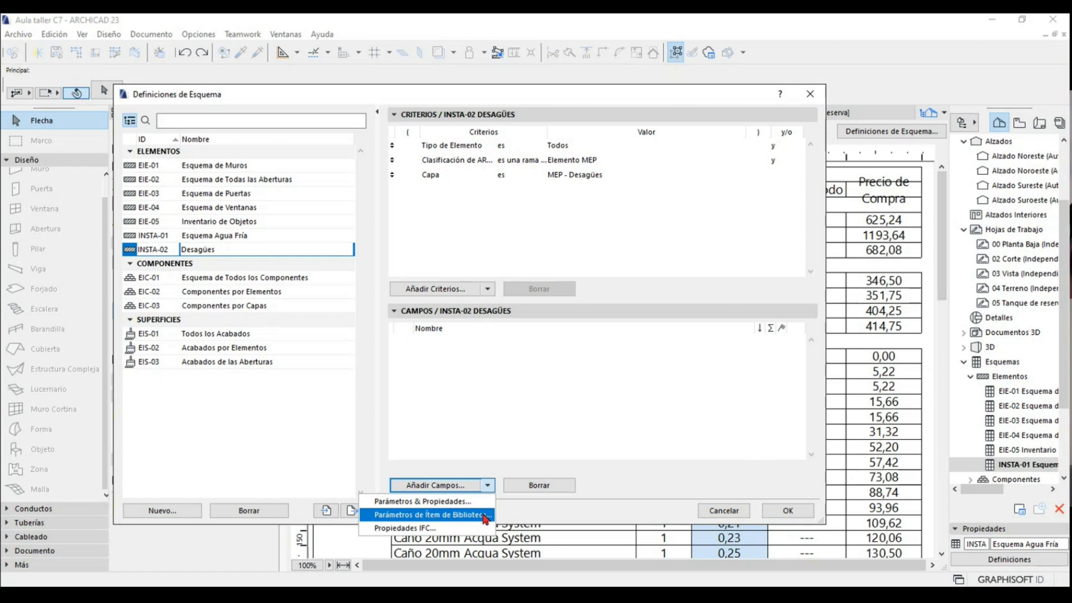
{"action": "left_click", "coordinate": [485, 517]}
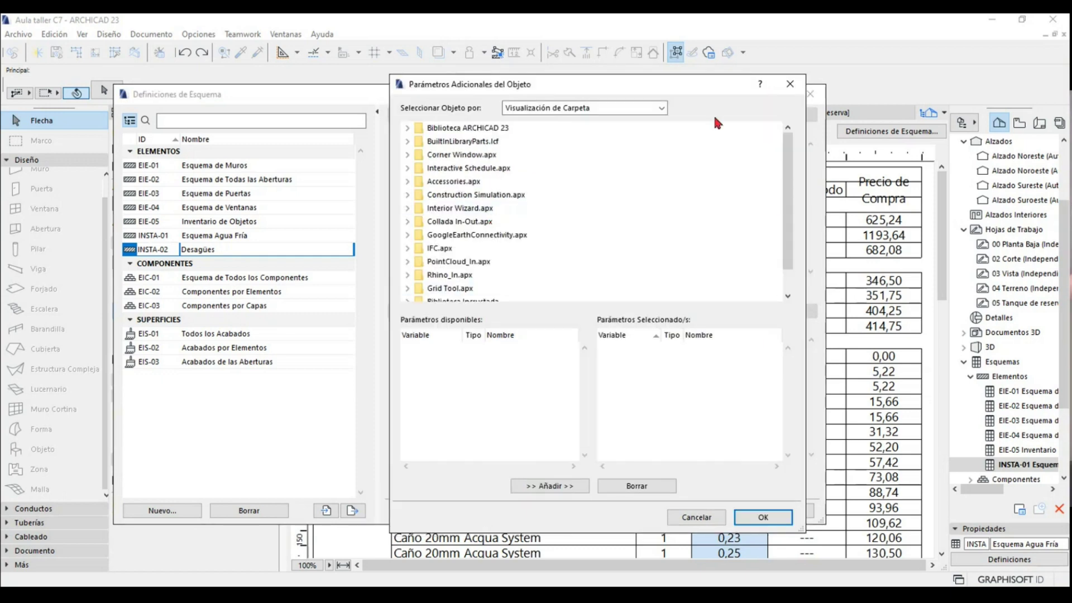
- Browse MEP Biblioteca 23 to Tubo Recto 23.gsm and add its Sistema MEP parameter
{"action": "left_click", "coordinate": [789, 85]}
{"action": "left_click", "coordinate": [484, 486]}
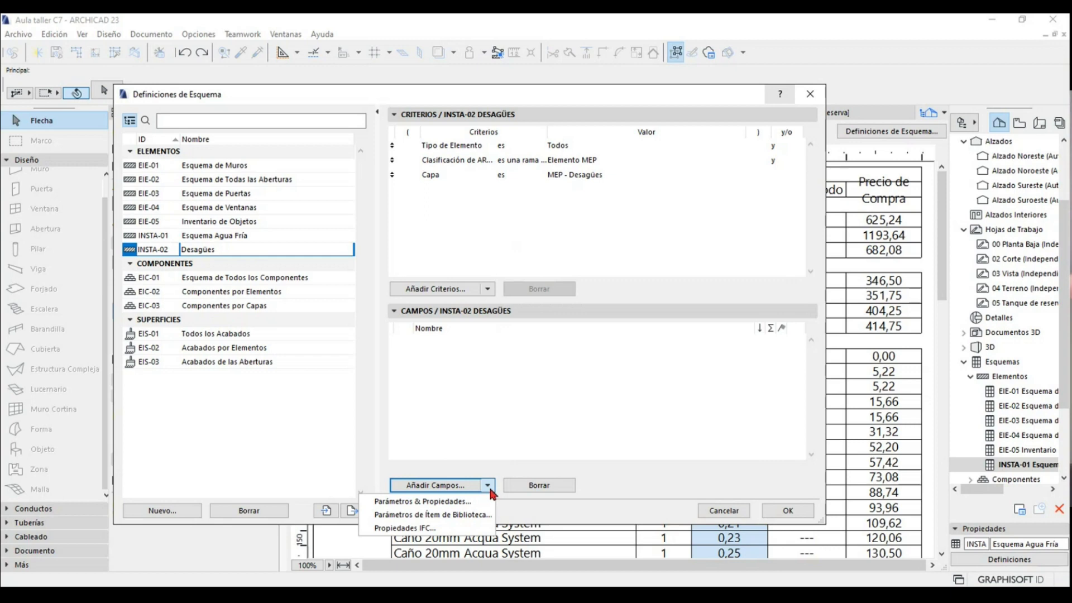
{"action": "left_click", "coordinate": [466, 521]}
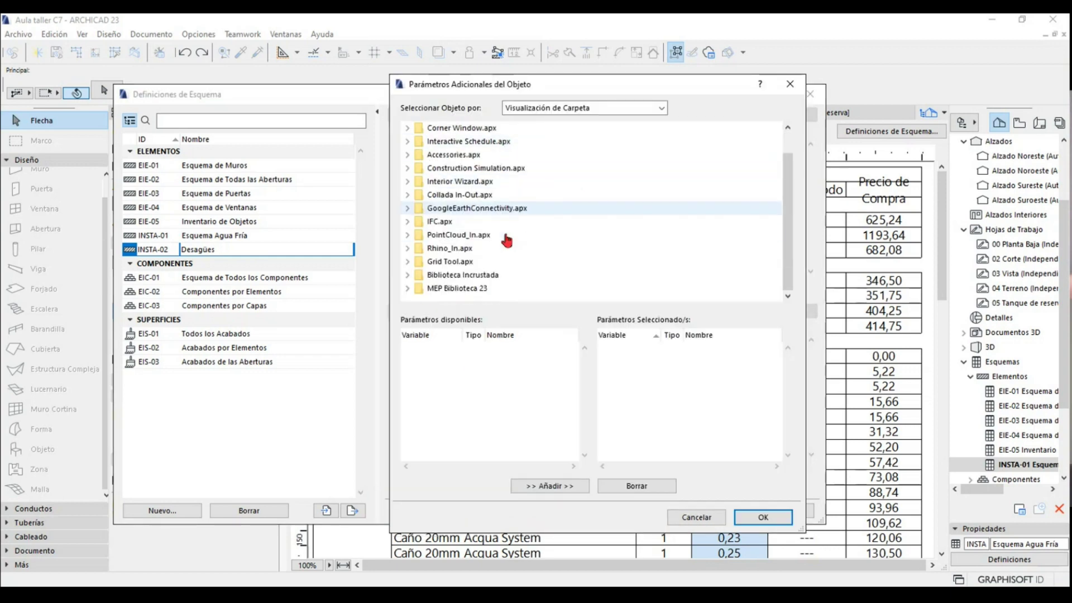
{"action": "left_click", "coordinate": [408, 288]}
{"action": "left_click", "coordinate": [415, 288]}
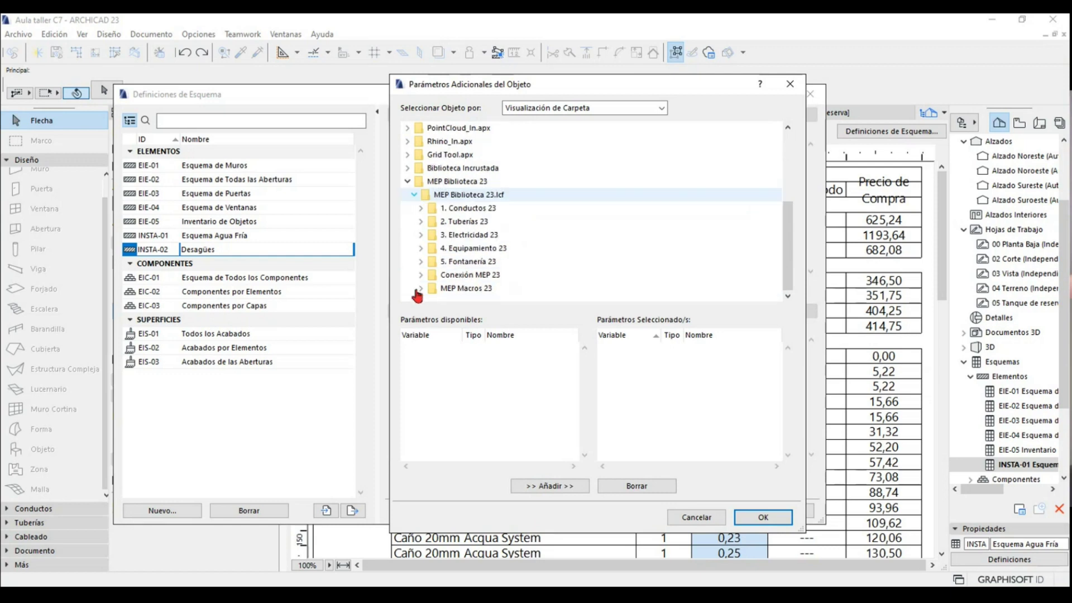
{"action": "left_click", "coordinate": [420, 221]}
{"action": "double_click", "coordinate": [439, 262]}
{"action": "left_click", "coordinate": [474, 275]}
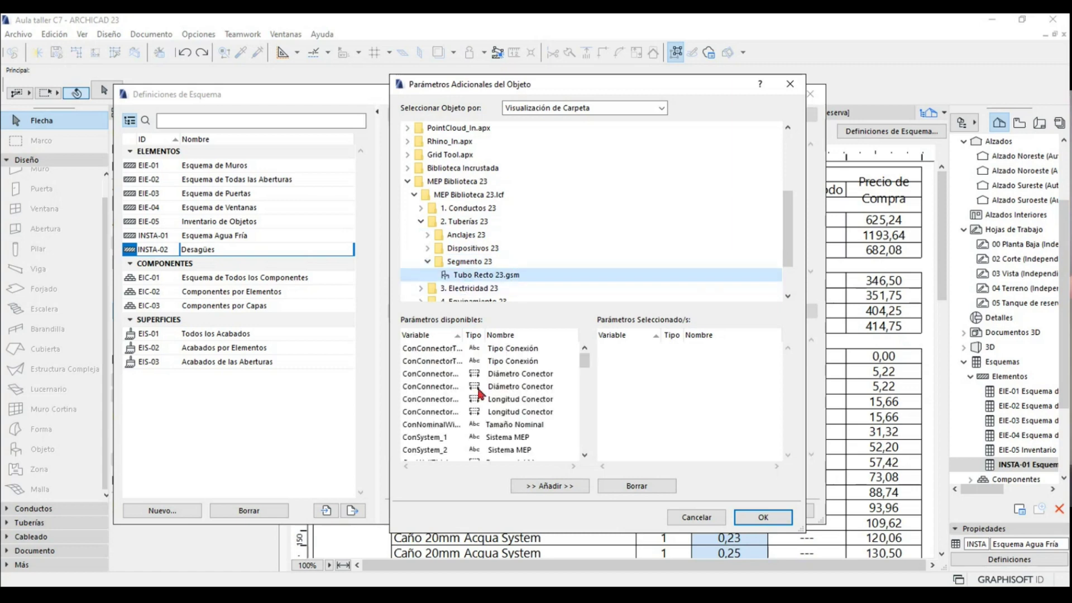
{"action": "left_click", "coordinate": [492, 437]}
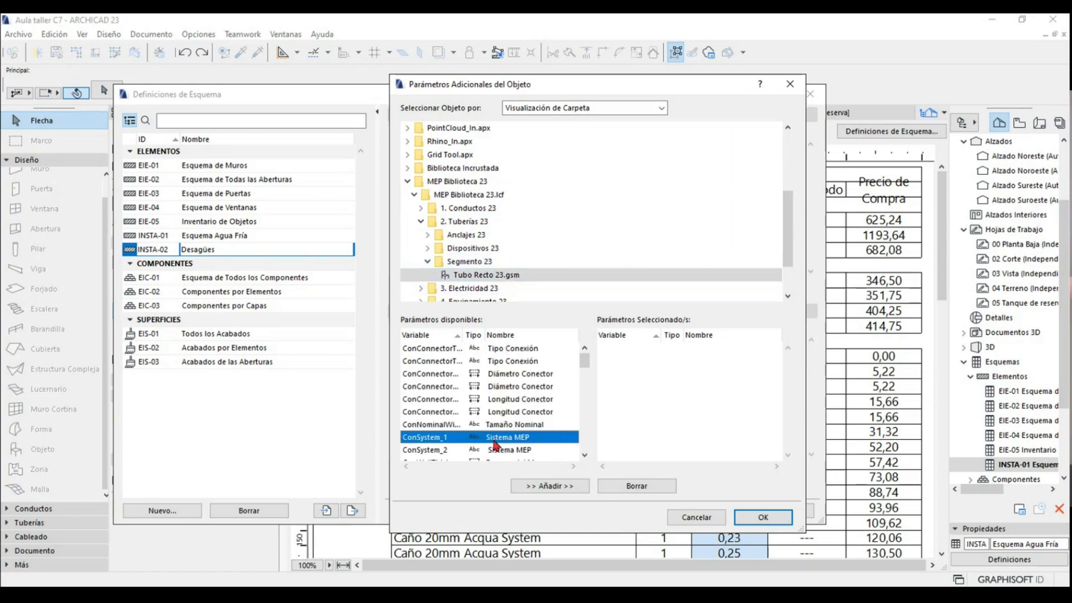
{"action": "left_click", "coordinate": [550, 486]}
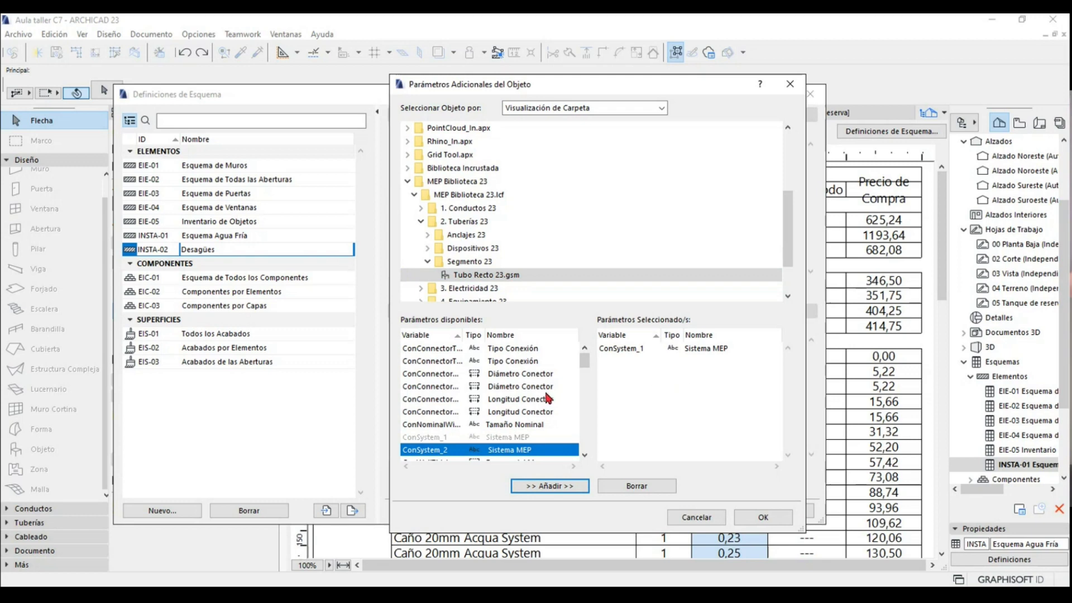
- Sort Tubo Recto 23 parameters by type and add the Longitud parameter
{"action": "scroll", "coordinate": [476, 433], "scroll_direction": "down", "scroll_amount": 1}
{"action": "scroll", "coordinate": [476, 433], "scroll_direction": "down", "scroll_amount": 1}
{"action": "scroll", "coordinate": [476, 432], "scroll_direction": "down", "scroll_amount": 1}
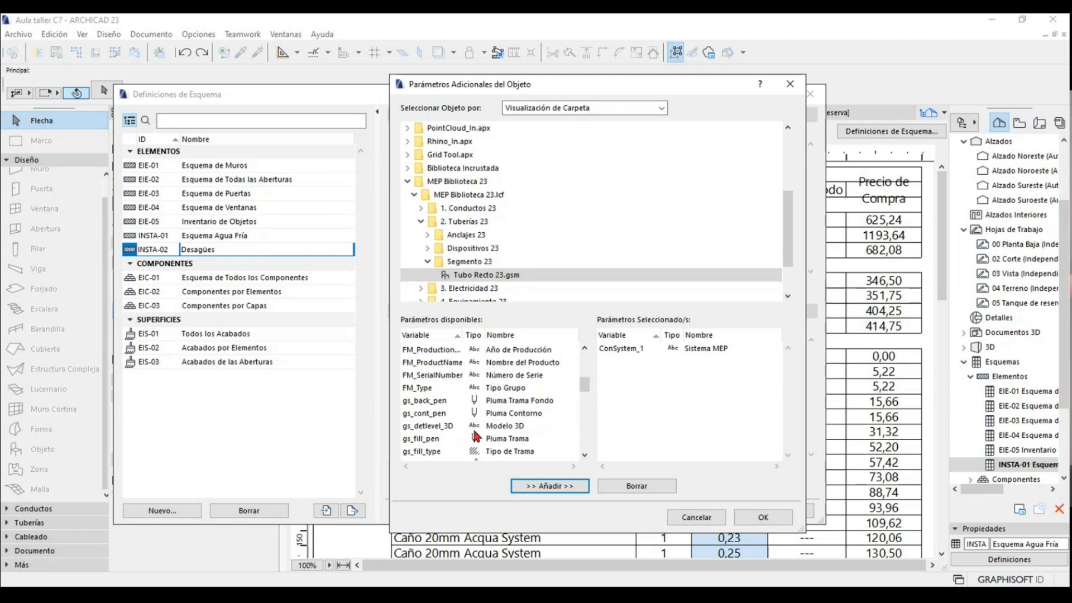
{"action": "left_click", "coordinate": [474, 337]}
{"action": "scroll", "coordinate": [476, 427], "scroll_direction": "down", "scroll_amount": 1}
{"action": "scroll", "coordinate": [476, 427], "scroll_direction": "down", "scroll_amount": 1}
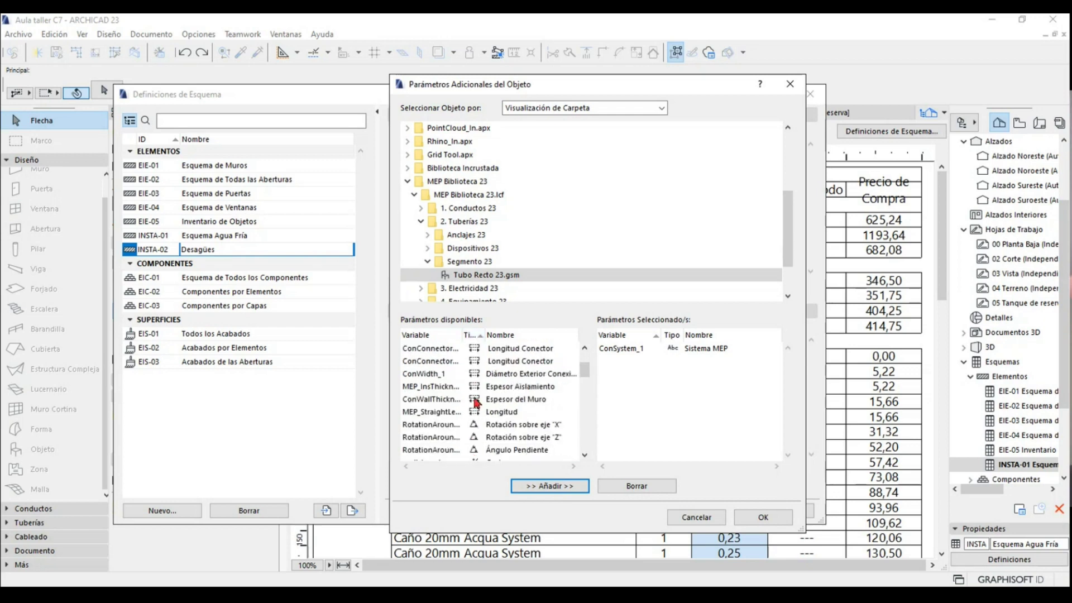
{"action": "left_click", "coordinate": [479, 416]}
{"action": "left_click", "coordinate": [529, 484]}
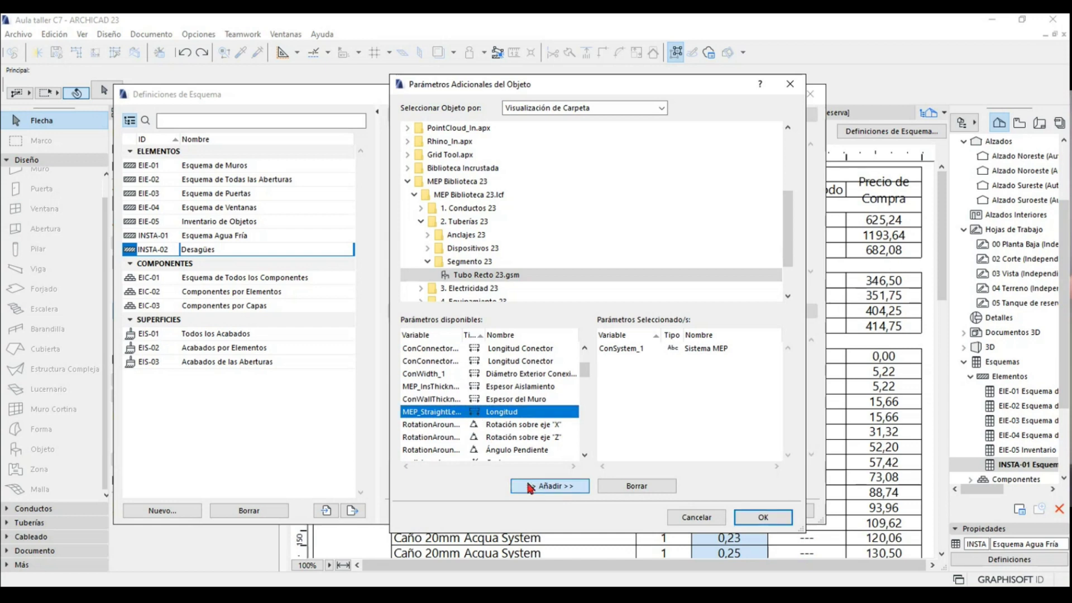
{"action": "left_click", "coordinate": [634, 427]}
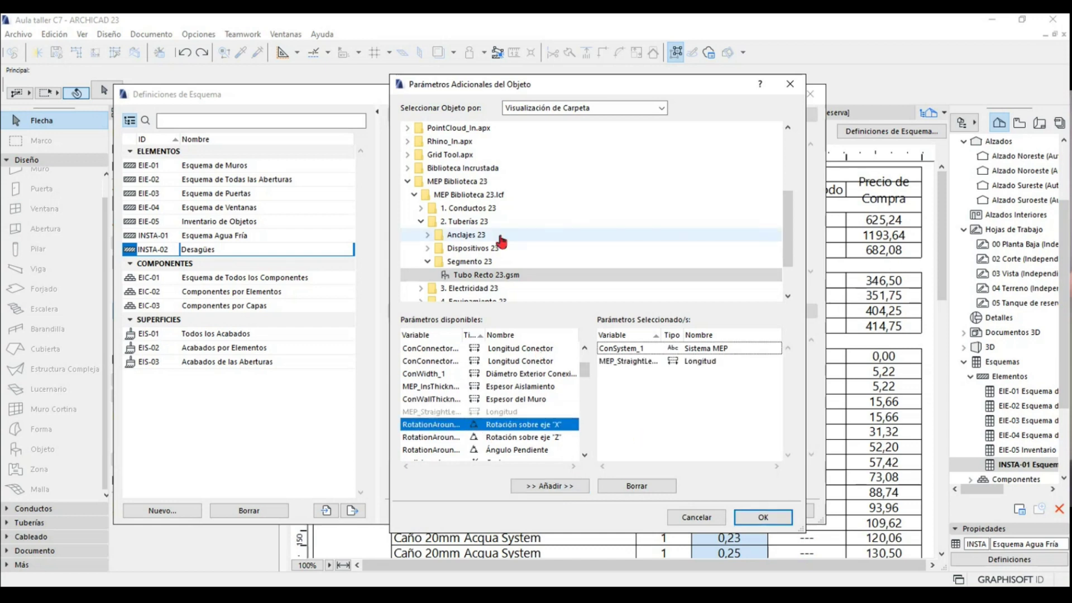
- Add Ángulo Codo from Tubo Codo 23.gsm and confirm the three fields
{"action": "left_click", "coordinate": [428, 267]}
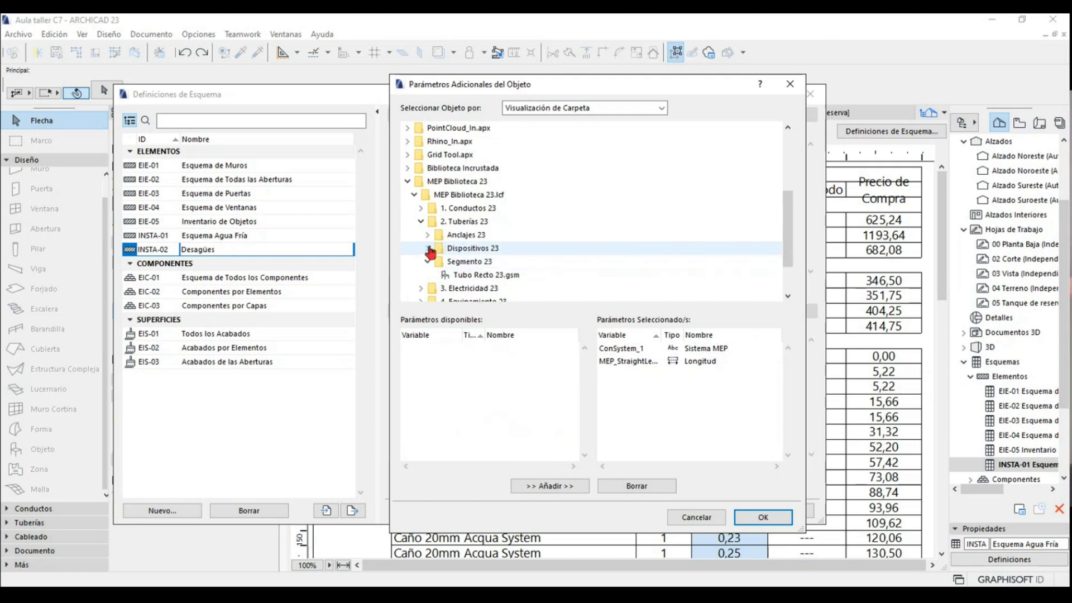
{"action": "left_click", "coordinate": [428, 234]}
{"action": "left_click", "coordinate": [434, 248]}
{"action": "left_click", "coordinate": [476, 264]}
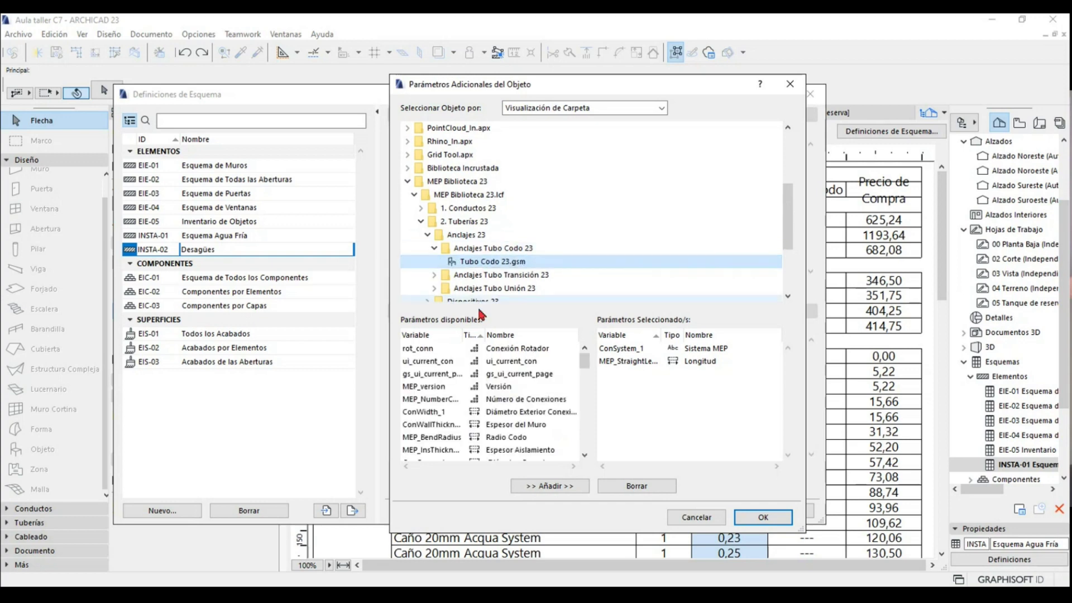
{"action": "left_click", "coordinate": [472, 335]}
{"action": "scroll", "coordinate": [468, 410], "scroll_direction": "down", "scroll_amount": 2}
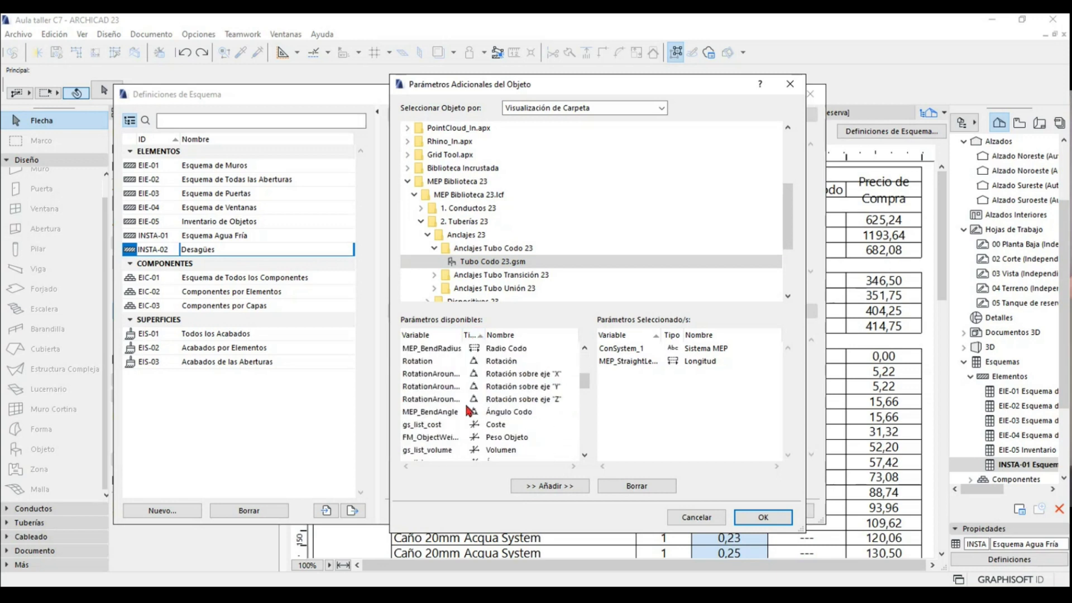
{"action": "scroll", "coordinate": [479, 419], "scroll_direction": "down", "scroll_amount": 1}
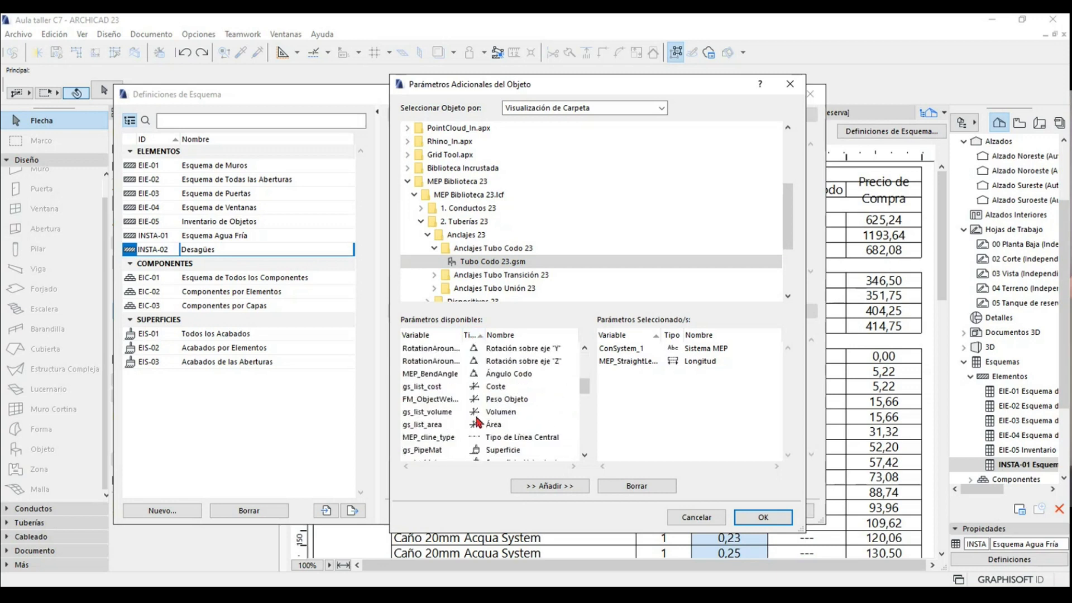
{"action": "left_click", "coordinate": [470, 375]}
{"action": "left_click", "coordinate": [583, 492]}
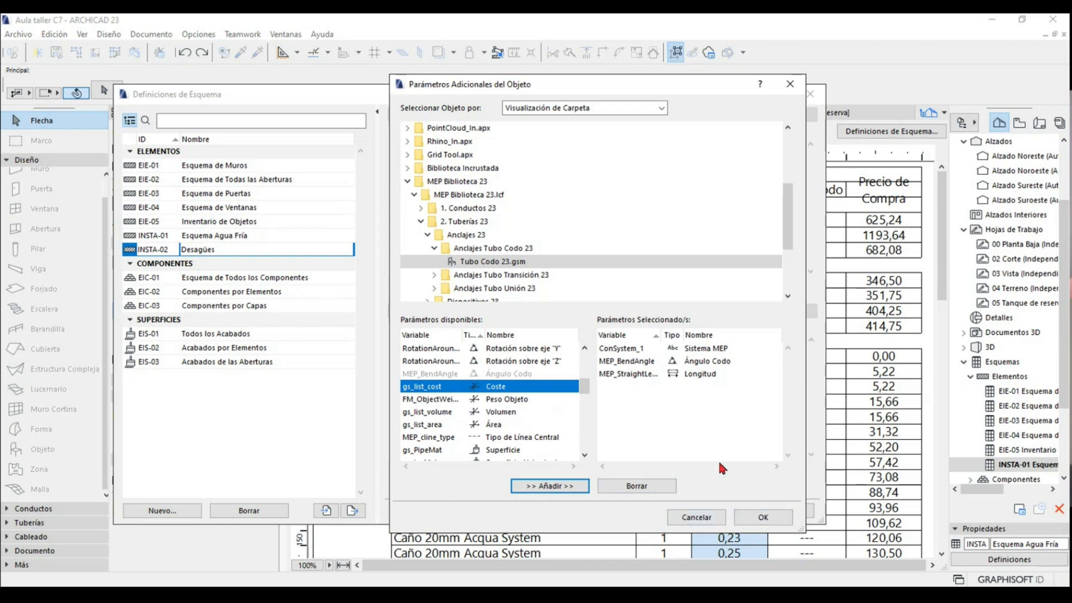
{"action": "left_click", "coordinate": [756, 519]}
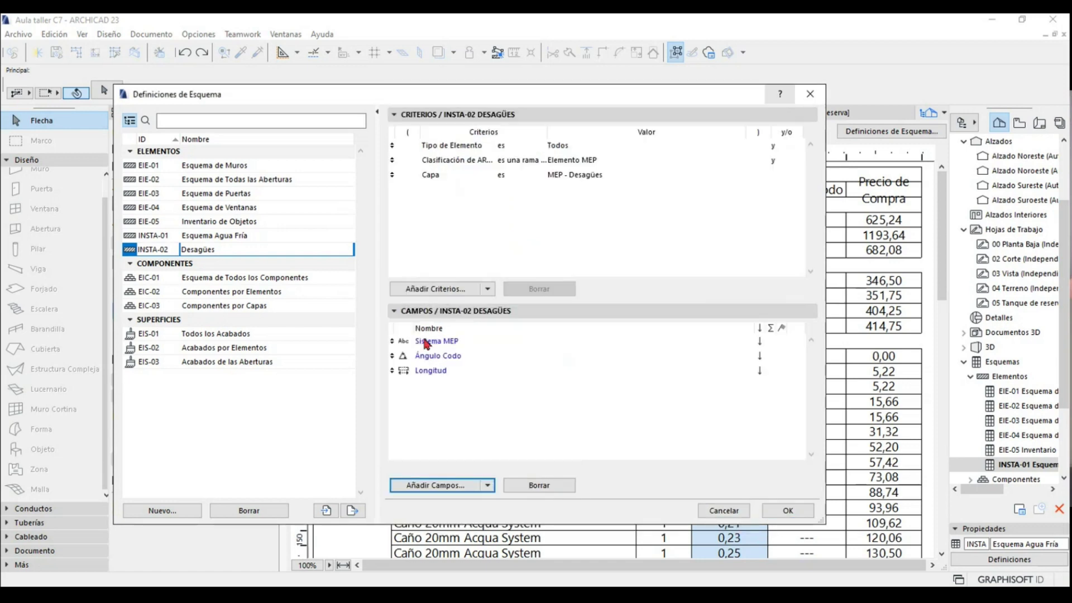
{"action": "left_click", "coordinate": [788, 512]}
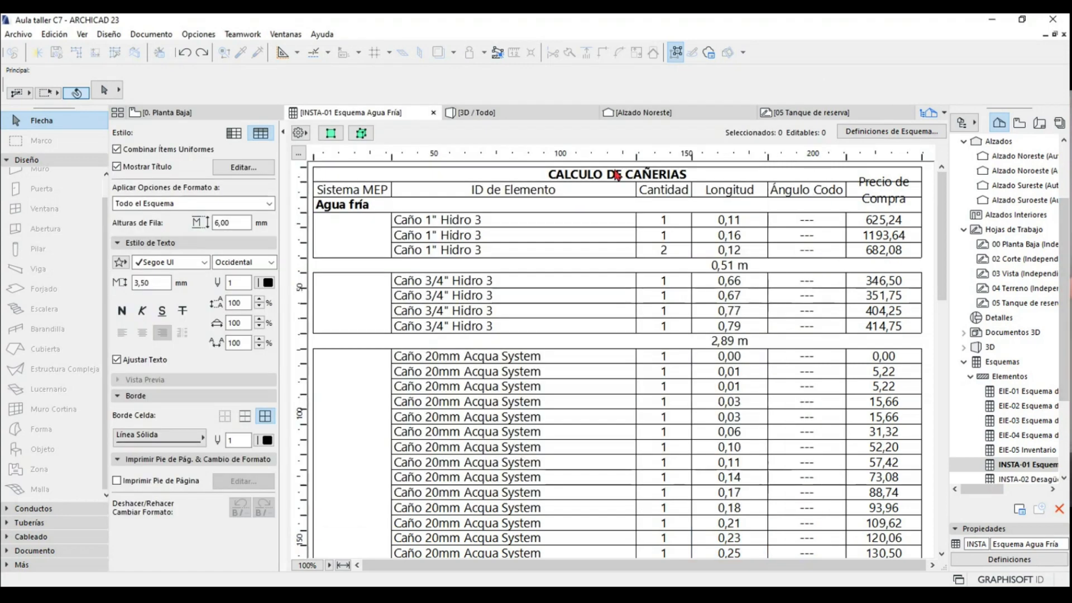
- Open INSTA-02 Desagües and widen the Sistema MEP and Ángulo Codo columns
{"action": "double_click", "coordinate": [1027, 434]}
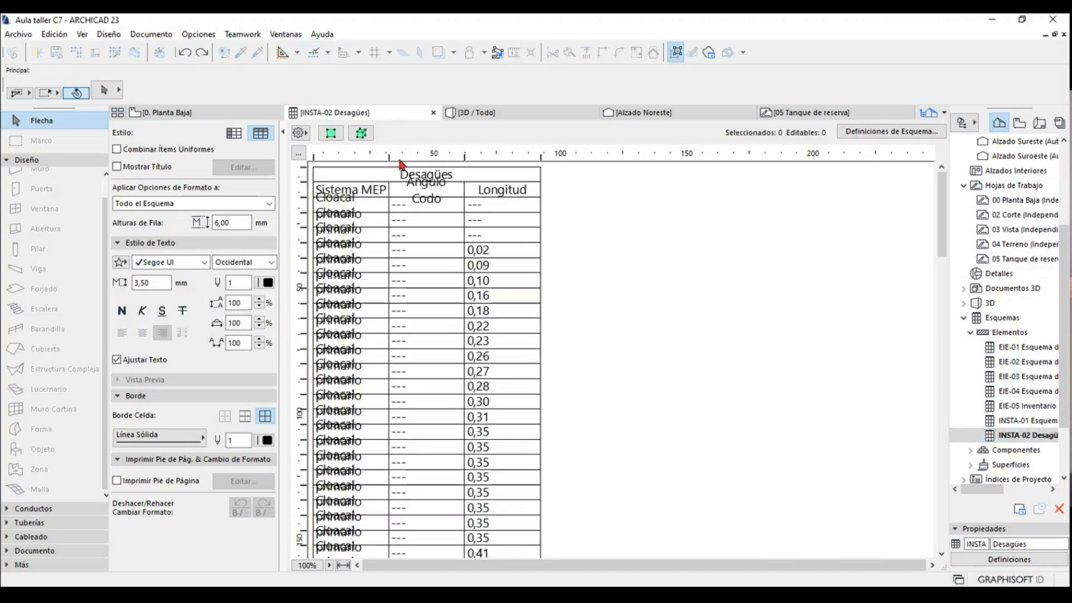
{"action": "left_click_drag", "start_coordinate": [387, 154], "coordinate": [421, 154]}
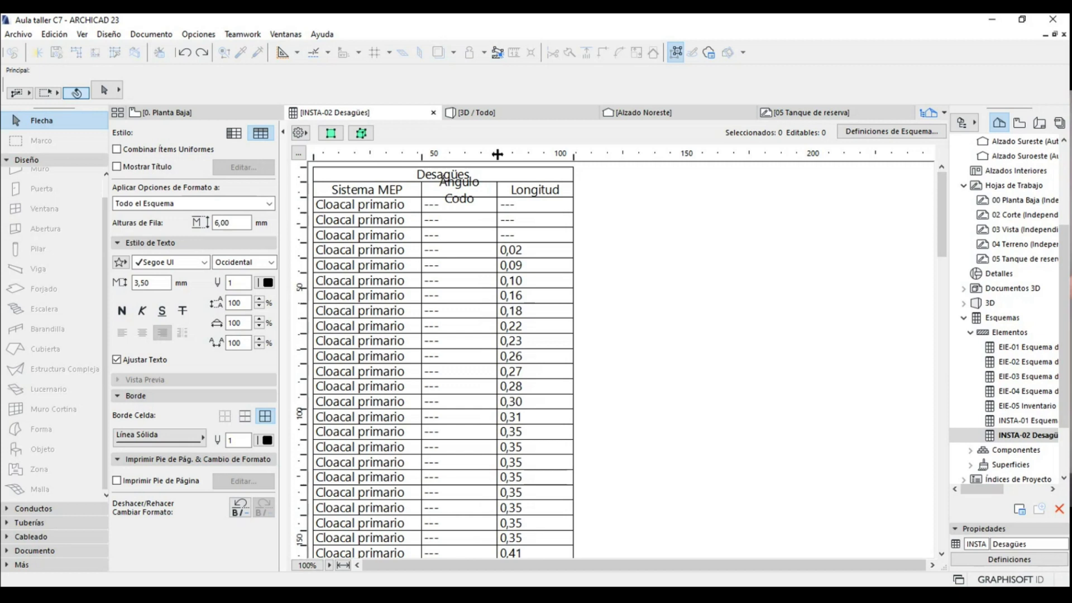
{"action": "left_click_drag", "start_coordinate": [497, 155], "coordinate": [500, 154]}
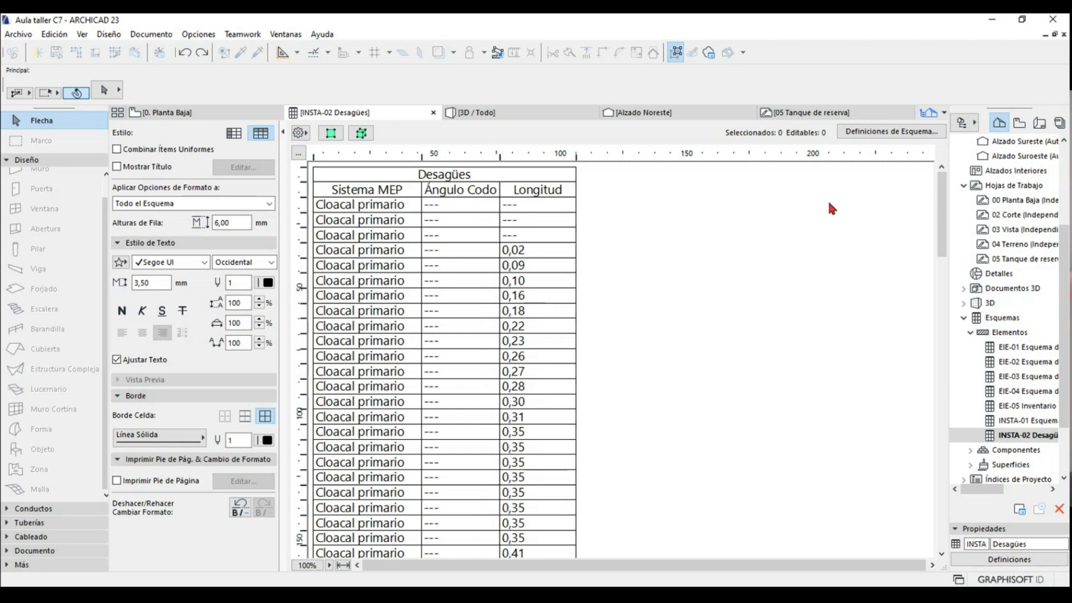
{"action": "left_click", "coordinate": [858, 132]}
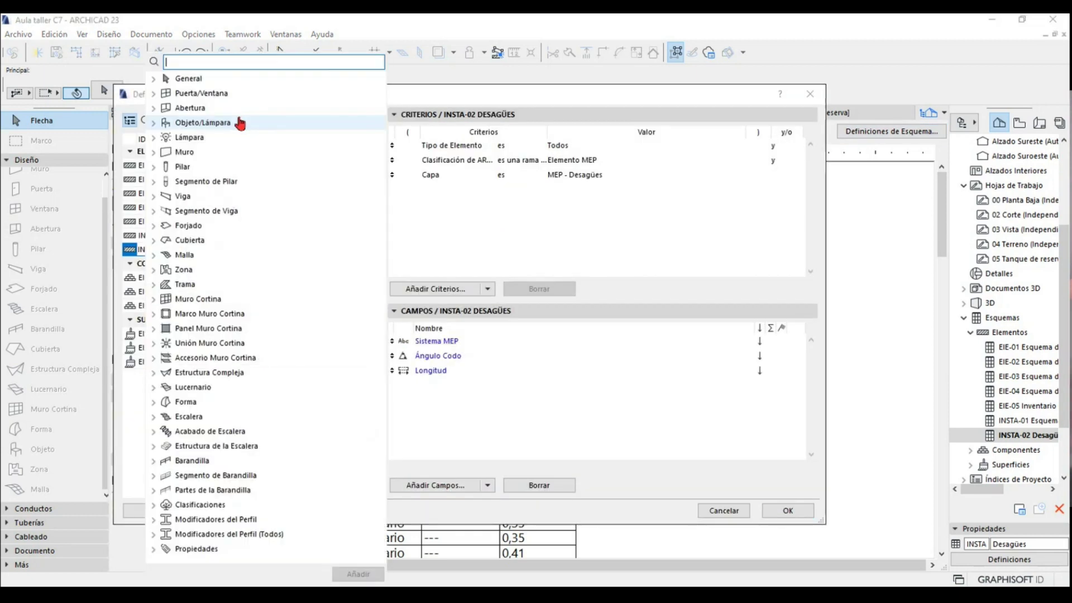
- Add General > ID de Elemento as the second field after Sistema MEP and review the schedule
{"action": "type", "text": "id"}
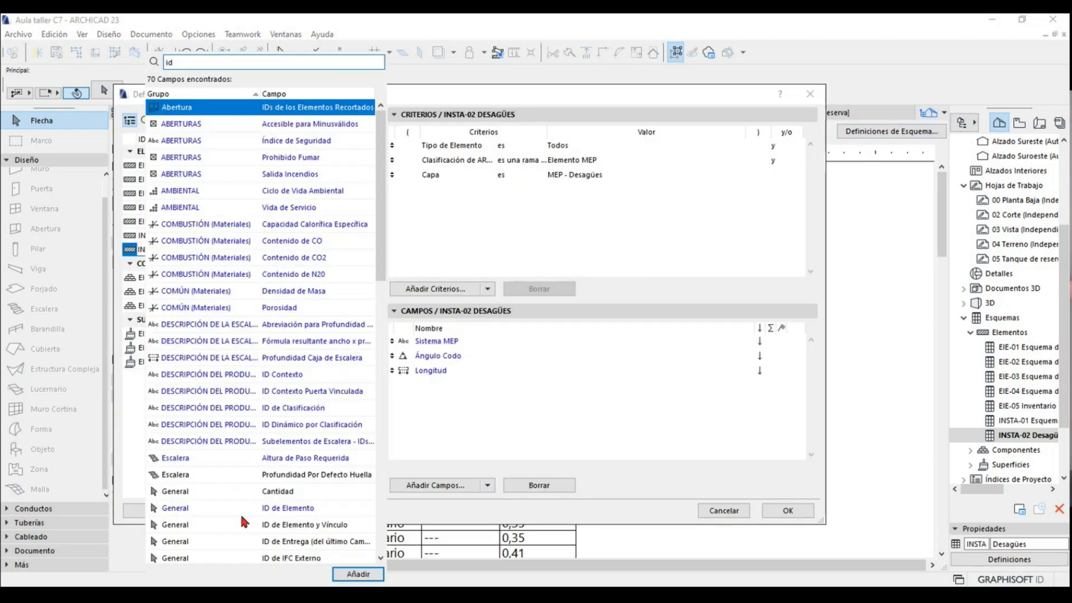
{"action": "left_click", "coordinate": [225, 507]}
{"action": "left_click", "coordinate": [356, 575]}
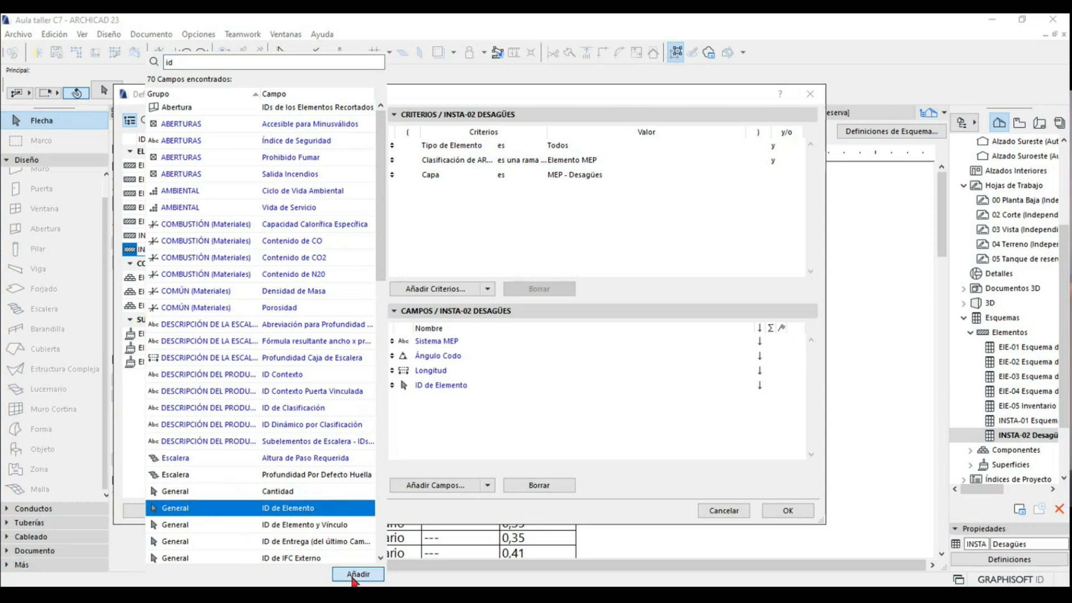
{"action": "left_click", "coordinate": [414, 397]}
{"action": "left_click_drag", "start_coordinate": [391, 384], "coordinate": [392, 356]}
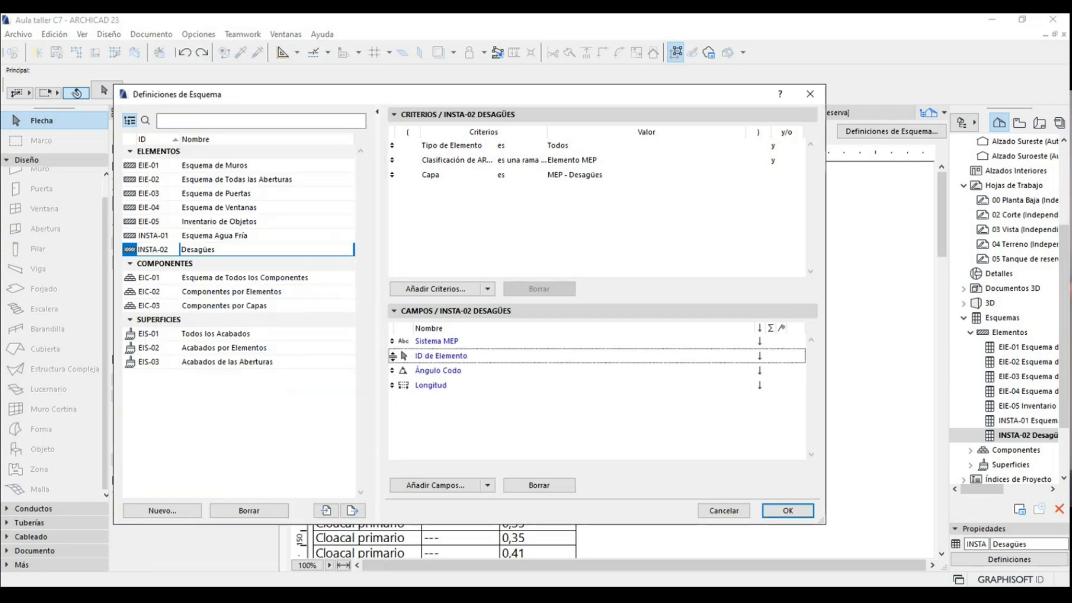
{"action": "left_click", "coordinate": [788, 510]}
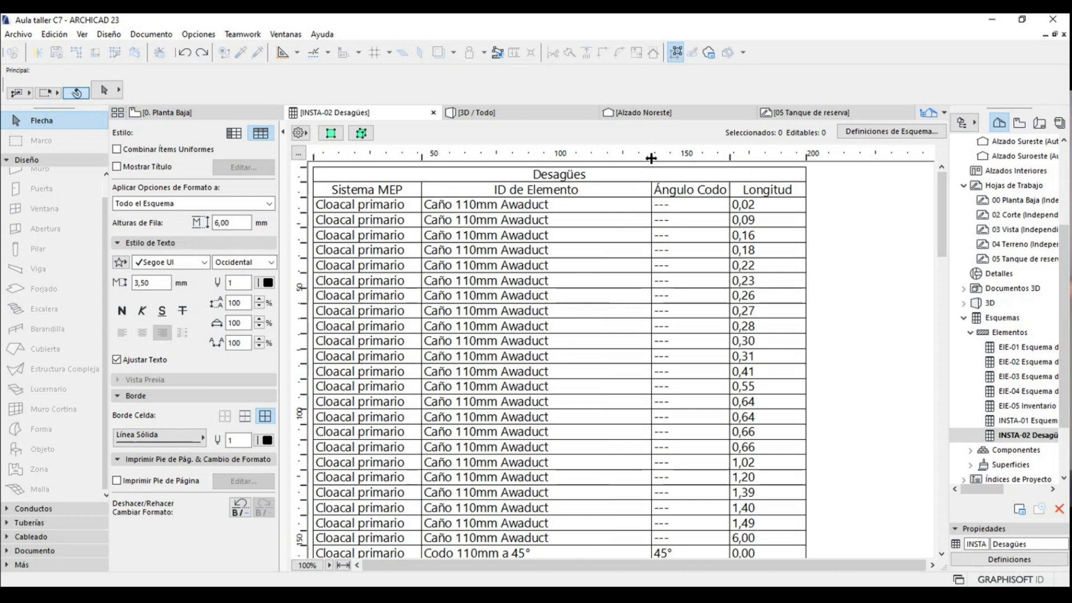
{"action": "scroll", "coordinate": [624, 274], "scroll_direction": "down", "scroll_amount": 10}
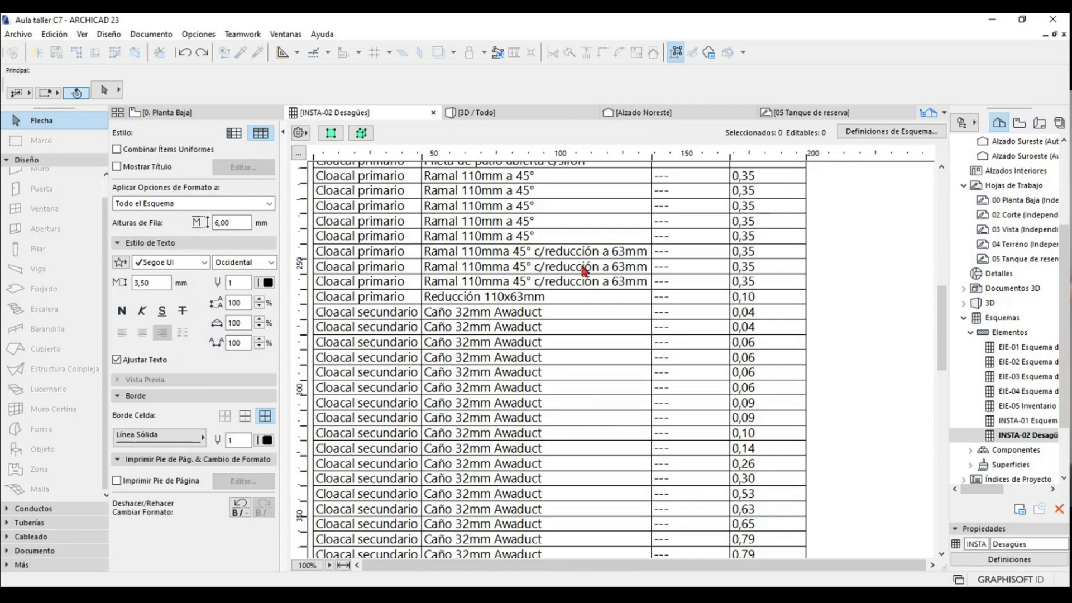
{"action": "scroll", "coordinate": [628, 287], "scroll_direction": "up", "scroll_amount": 10}
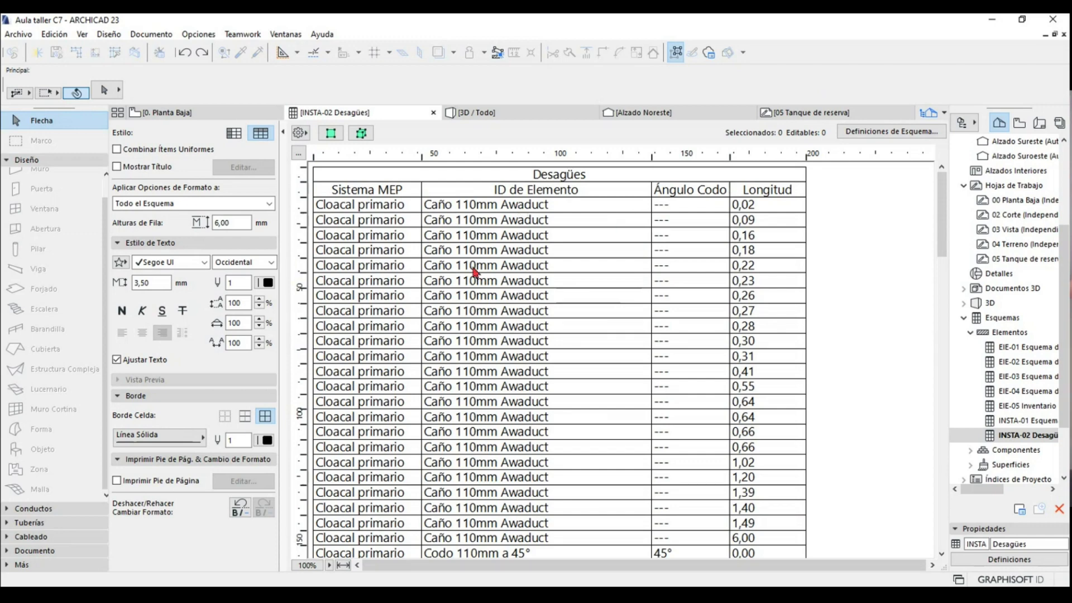
{"action": "scroll", "coordinate": [477, 319], "scroll_direction": "down", "scroll_amount": 5}
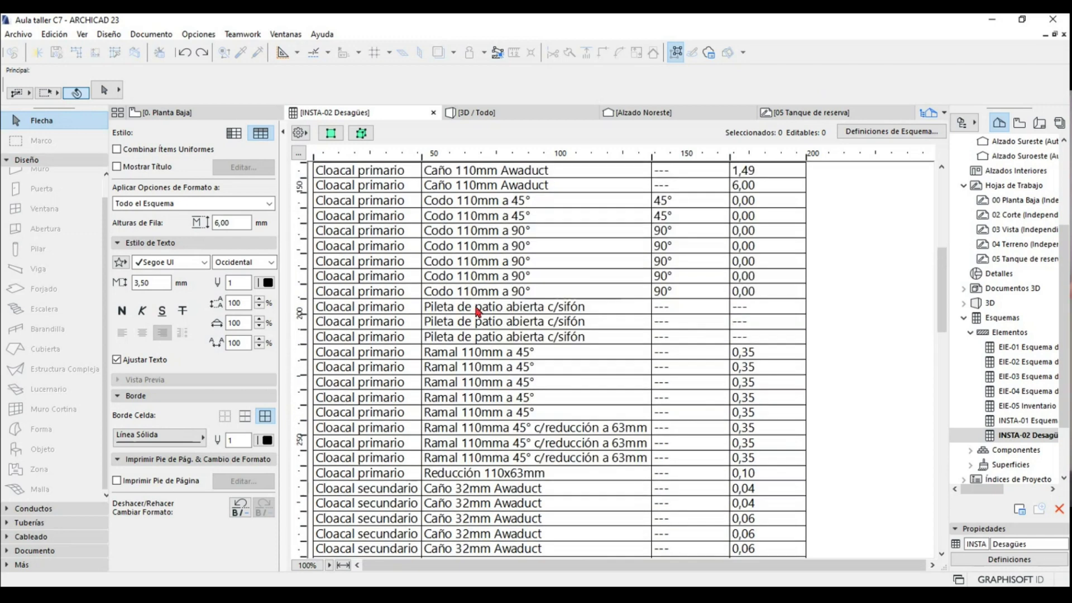
{"action": "scroll", "coordinate": [458, 424], "scroll_direction": "down", "scroll_amount": 2}
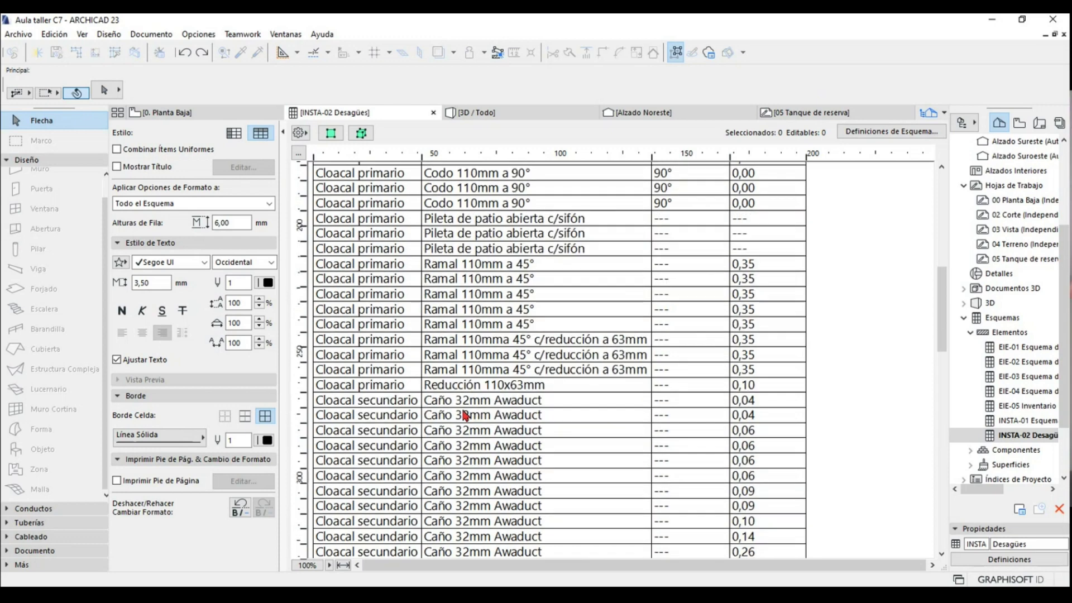
{"action": "scroll", "coordinate": [468, 426], "scroll_direction": "down", "scroll_amount": 5}
{"action": "scroll", "coordinate": [477, 438], "scroll_direction": "down", "scroll_amount": 5}
{"action": "scroll", "coordinate": [491, 419], "scroll_direction": "up", "scroll_amount": 15}
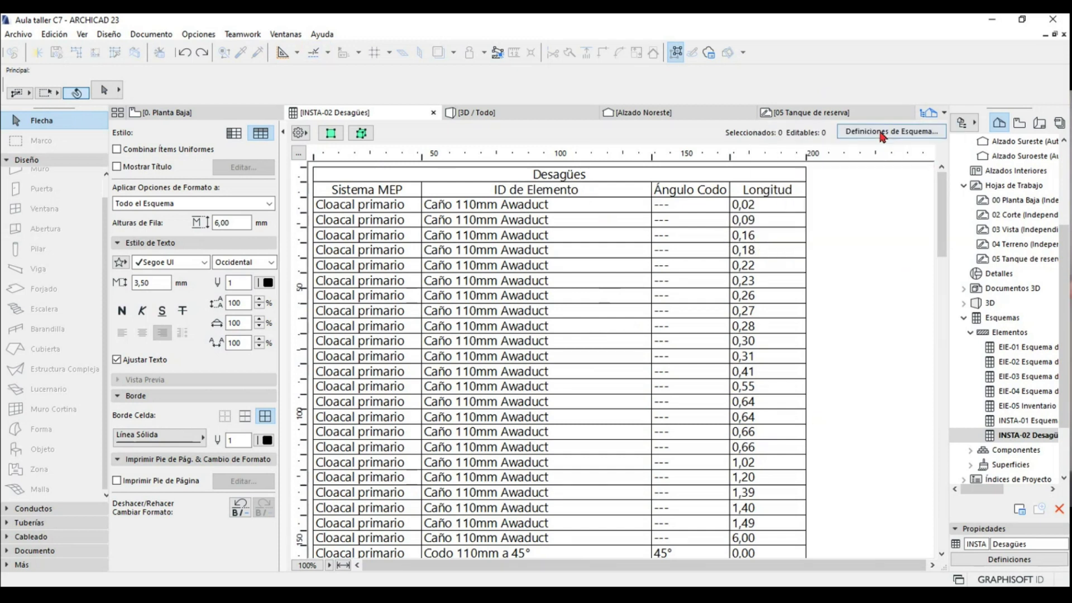
- Add Cantidad as the third field and Precio de Compra as a new field
{"action": "left_click", "coordinate": [887, 131]}
{"action": "left_click", "coordinate": [435, 485]}
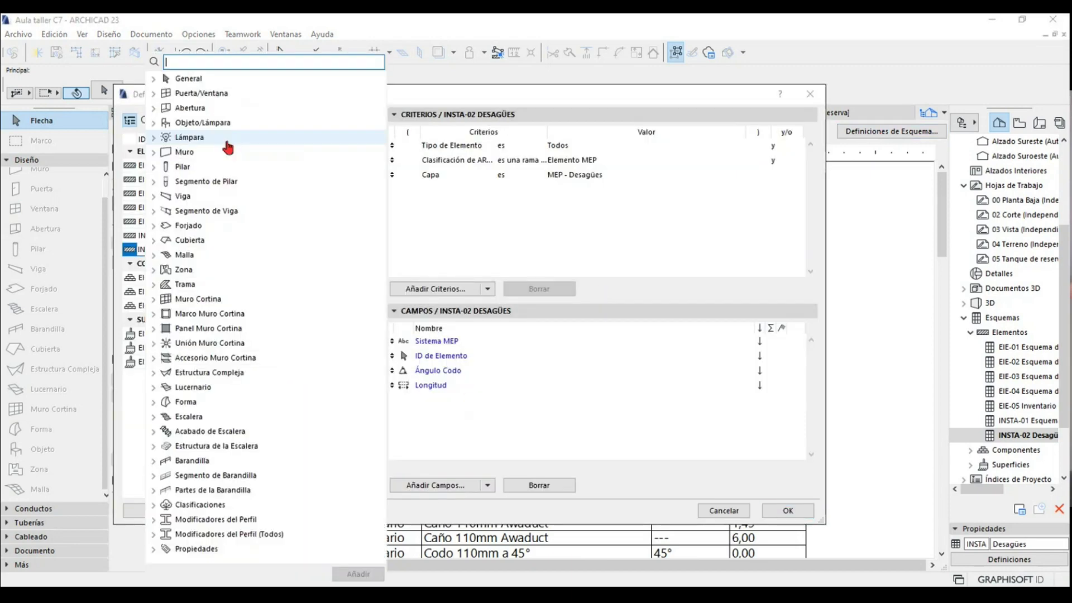
{"action": "type", "text": "cant"}
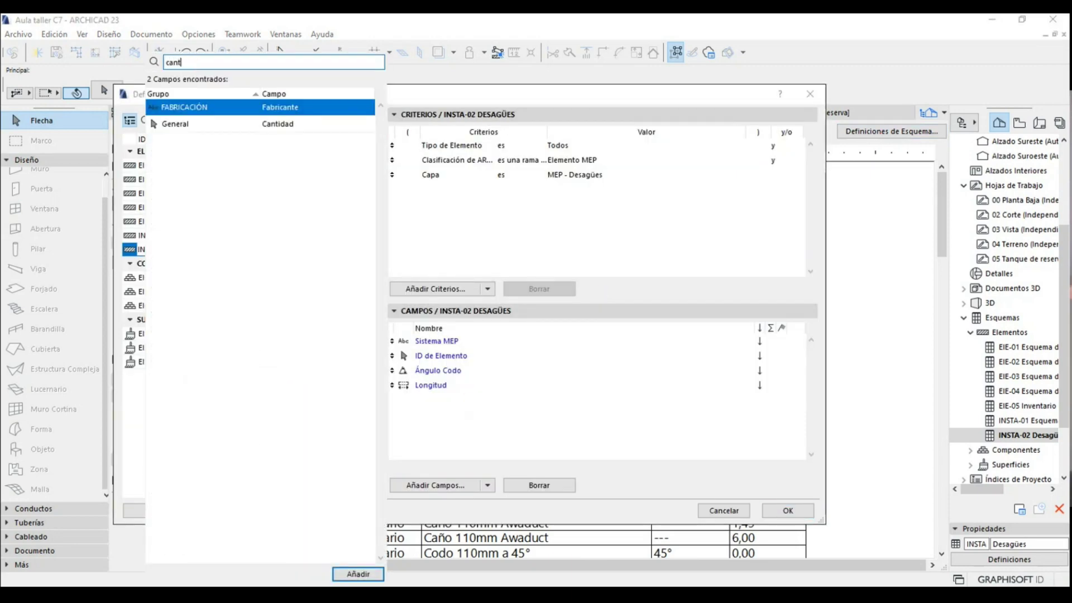
{"action": "left_click", "coordinate": [192, 125]}
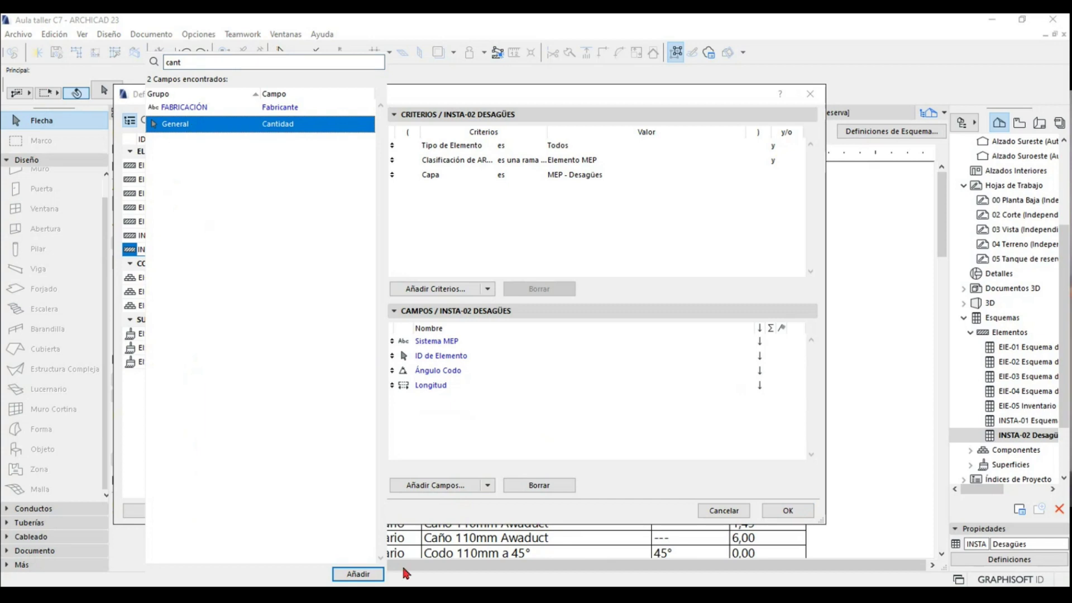
{"action": "left_click", "coordinate": [358, 574]}
{"action": "left_click_drag", "start_coordinate": [391, 400], "coordinate": [384, 369]}
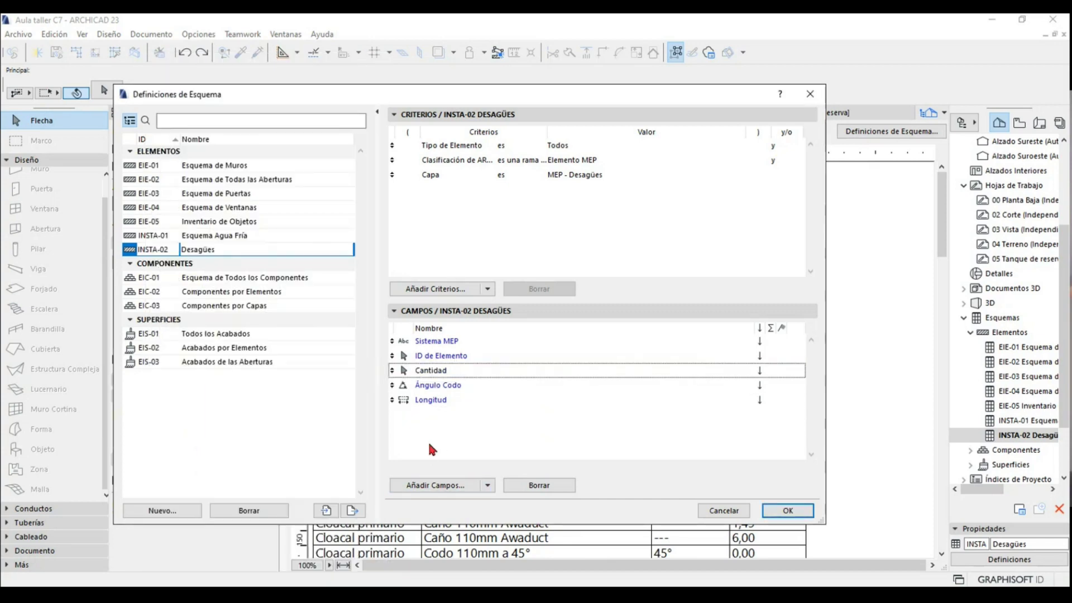
{"action": "left_click", "coordinate": [415, 486]}
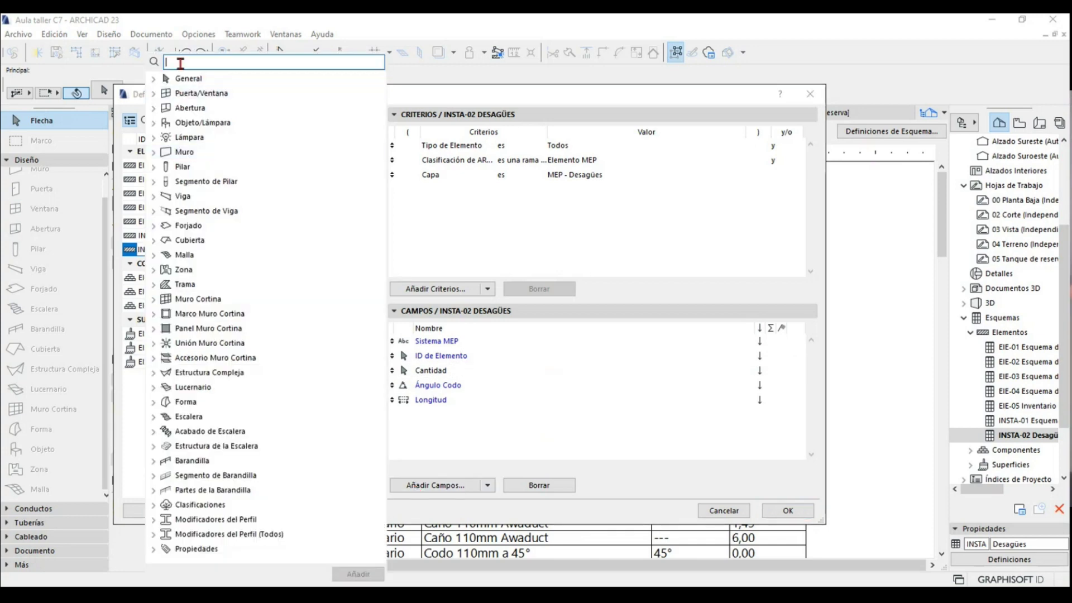
{"action": "type", "text": "prie"}
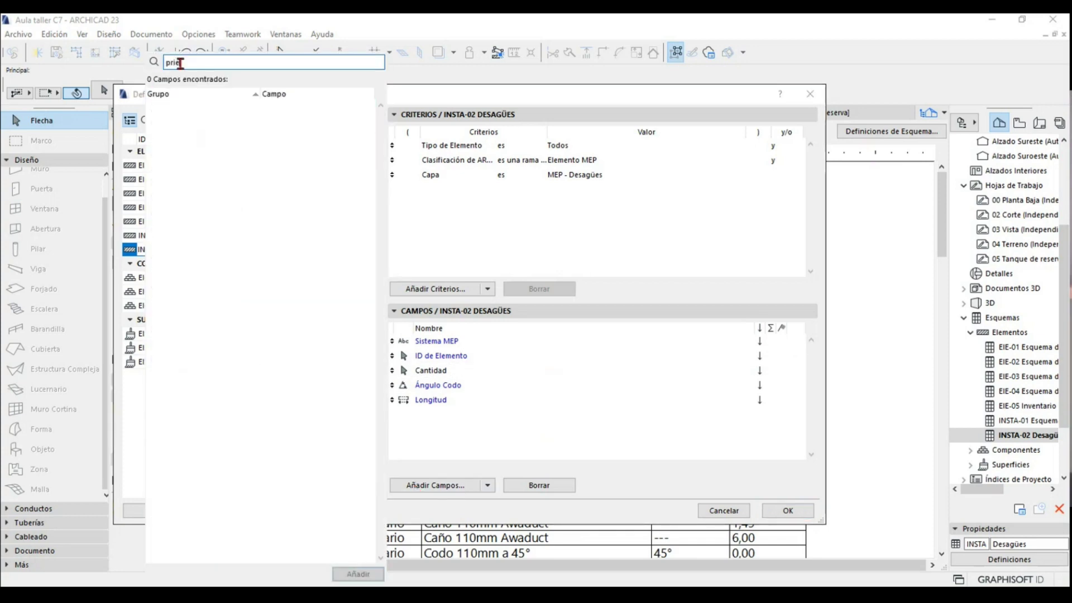
{"action": "type", "text": "ci"}
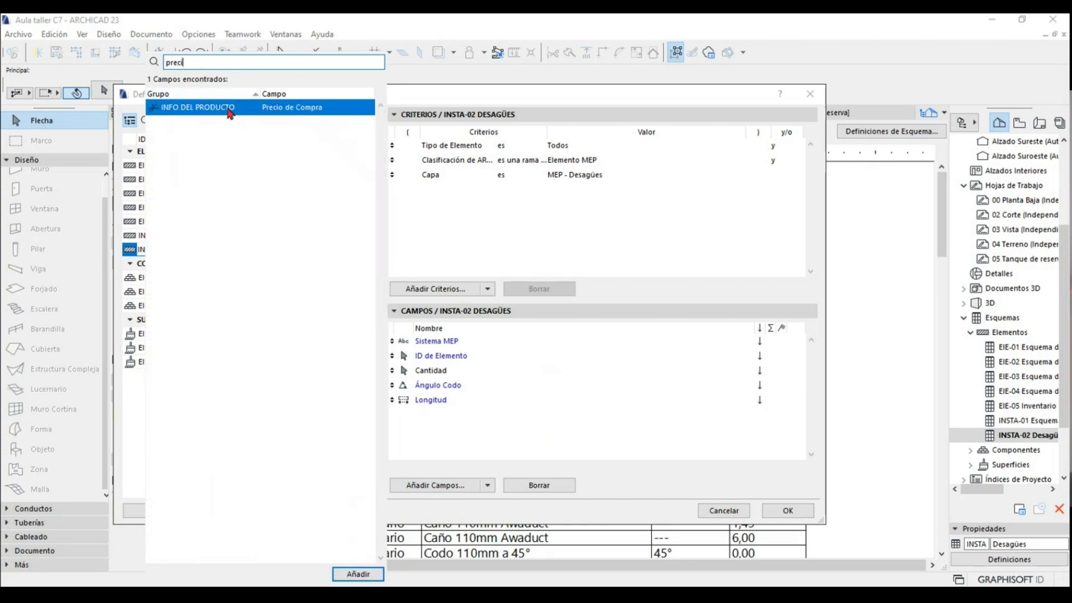
{"action": "left_click", "coordinate": [358, 574]}
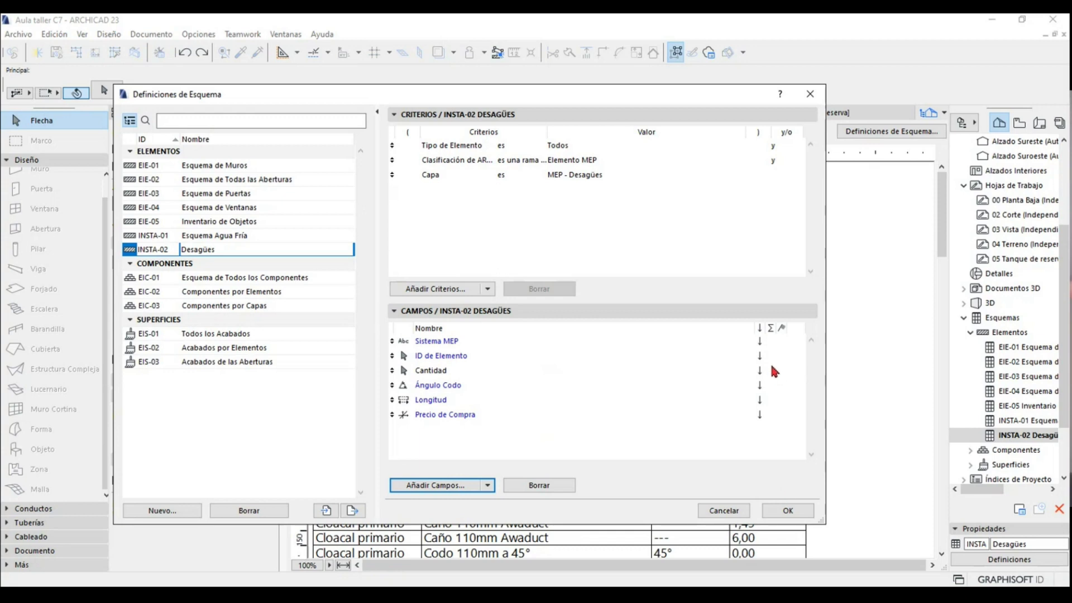
- Show Sistema MEP values as headings and total the Longitud column
{"action": "left_click", "coordinate": [654, 342]}
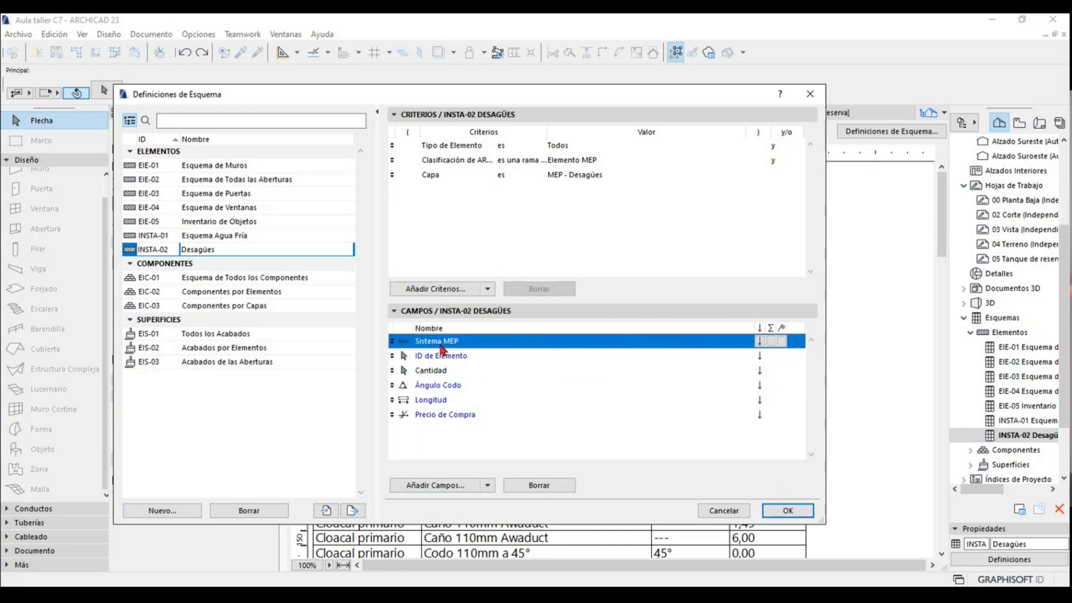
{"action": "left_click", "coordinate": [782, 341]}
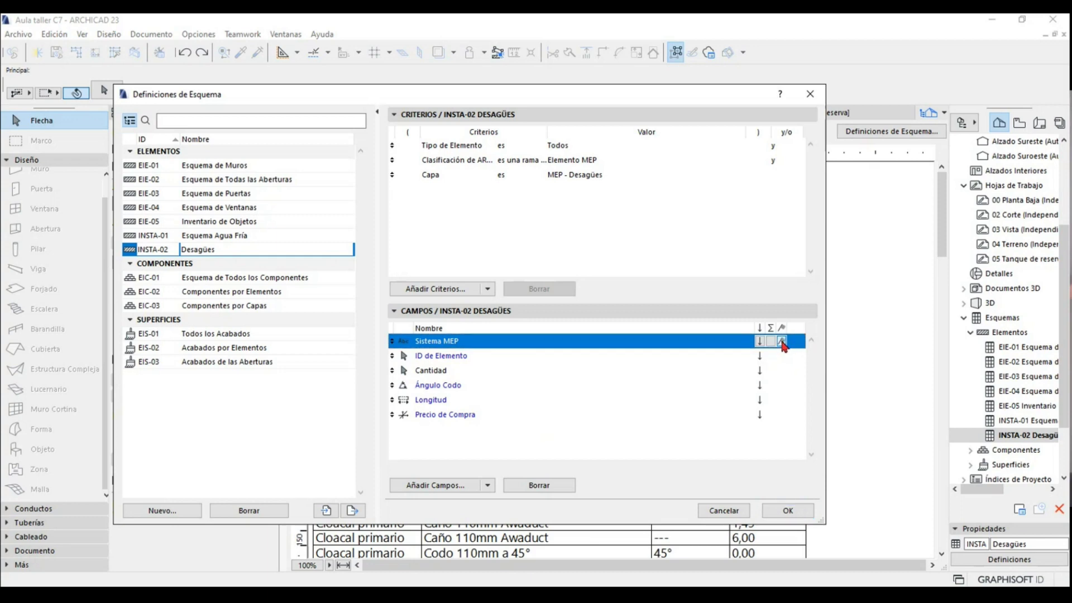
{"action": "left_click", "coordinate": [442, 401]}
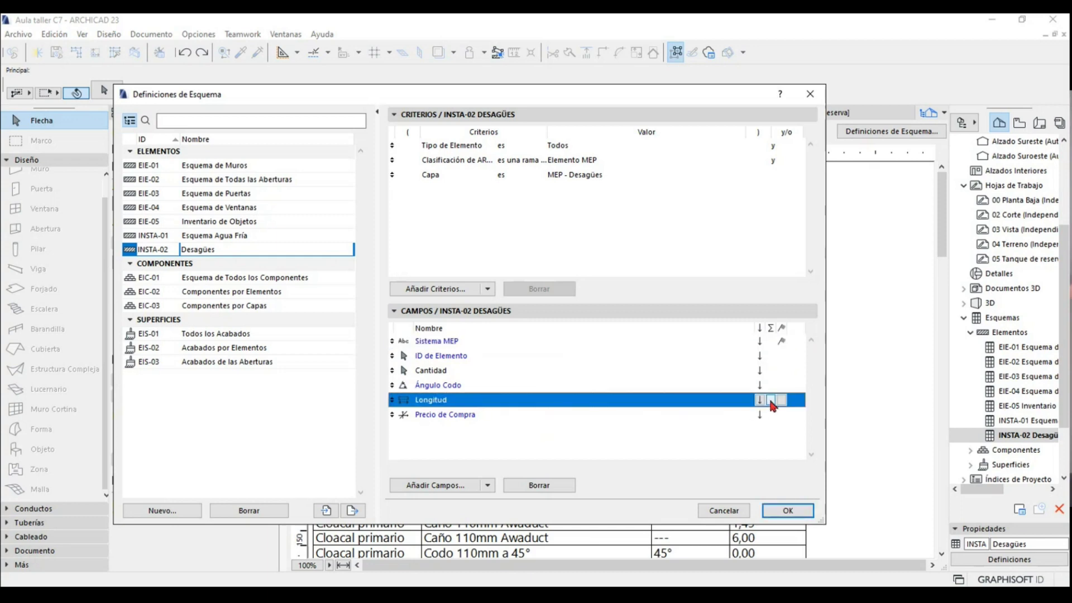
{"action": "left_click", "coordinate": [770, 400]}
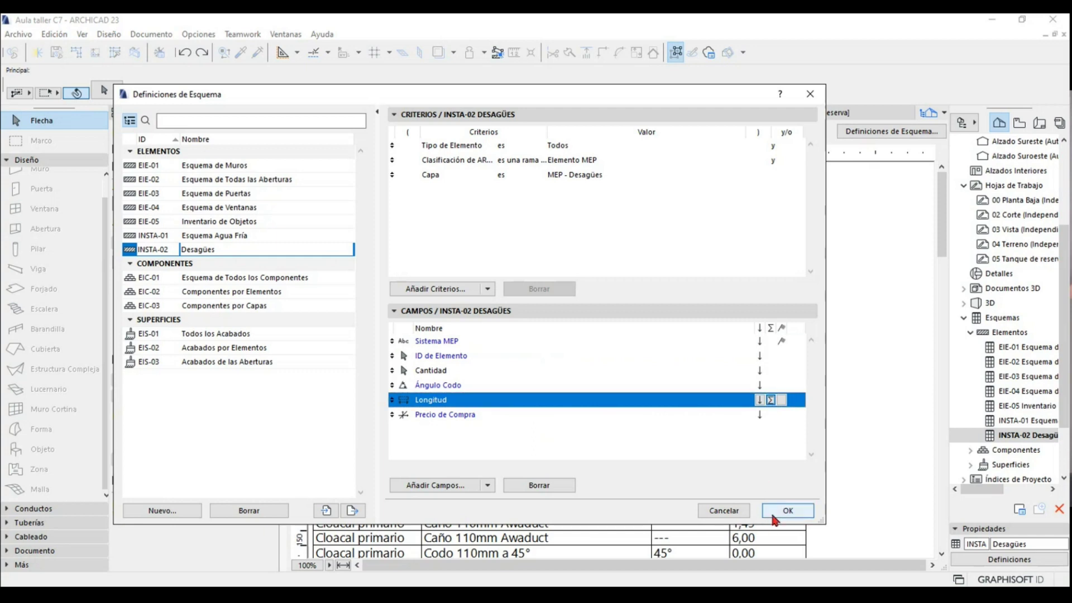
{"action": "left_click", "coordinate": [788, 510]}
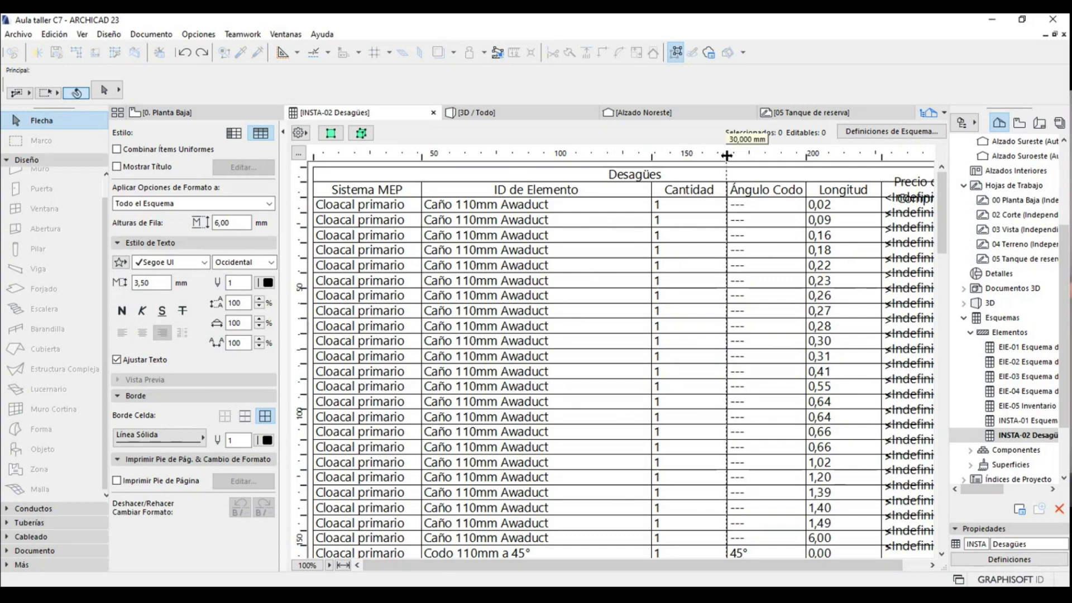
- Narrow the Cantidad and Ángulo Codo columns and slightly widen Precio de Compra
{"action": "left_click_drag", "start_coordinate": [726, 156], "coordinate": [717, 155]}
{"action": "left_click_drag", "start_coordinate": [784, 156], "coordinate": [764, 155]}
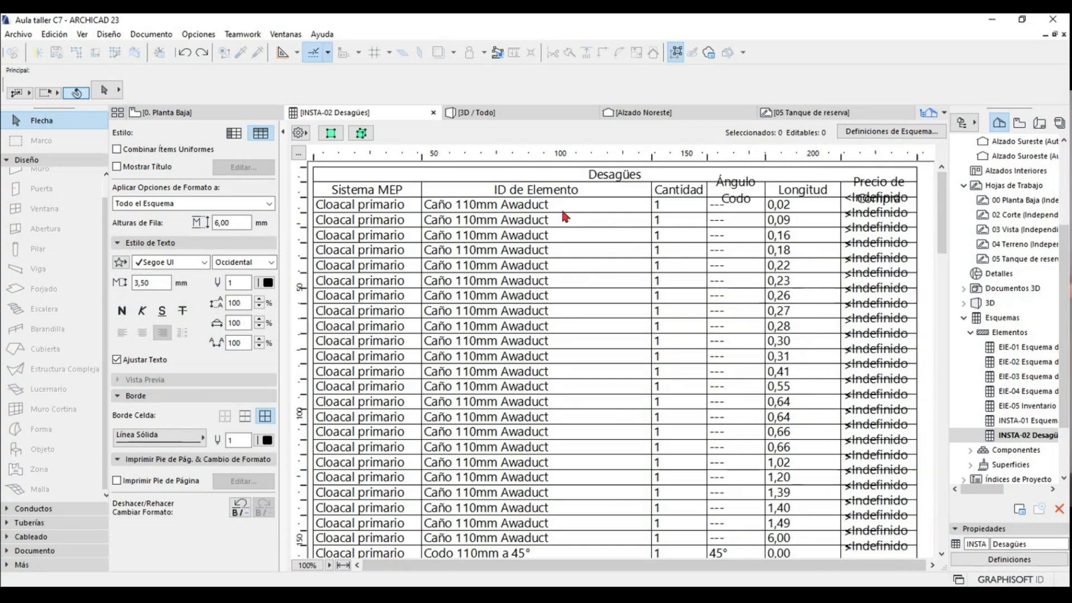
{"action": "left_click_drag", "start_coordinate": [301, 203], "coordinate": [301, 212]}
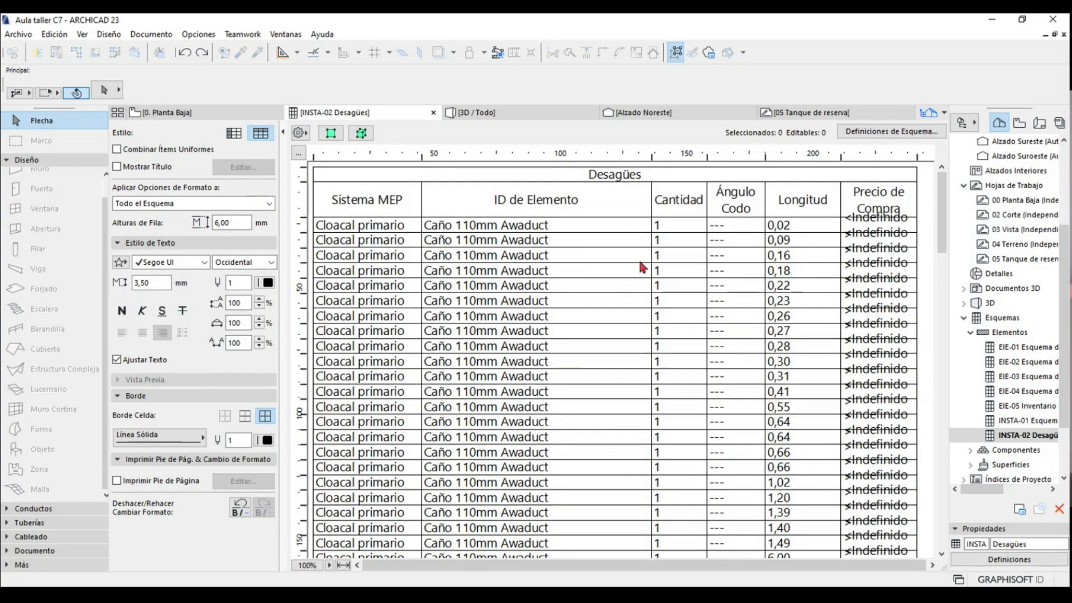
{"action": "left_click_drag", "start_coordinate": [915, 155], "coordinate": [918, 155]}
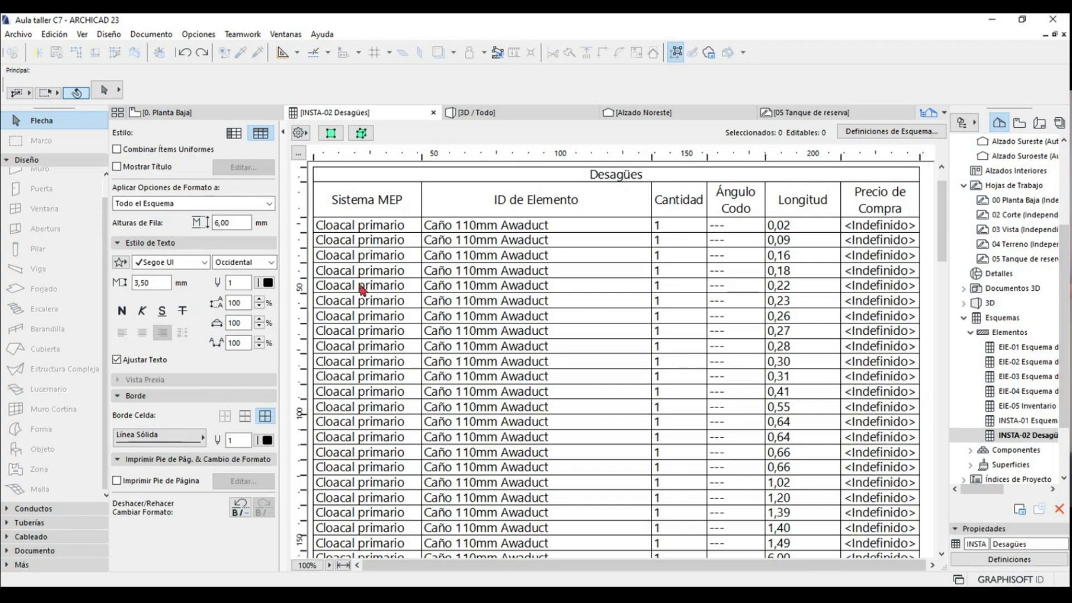
- Turn on Mostrar Título so each MEP system appears as a group title row
{"action": "scroll", "coordinate": [360, 346], "scroll_direction": "down", "scroll_amount": 5}
{"action": "scroll", "coordinate": [360, 349], "scroll_direction": "down", "scroll_amount": 5}
{"action": "scroll", "coordinate": [361, 354], "scroll_direction": "down", "scroll_amount": 5}
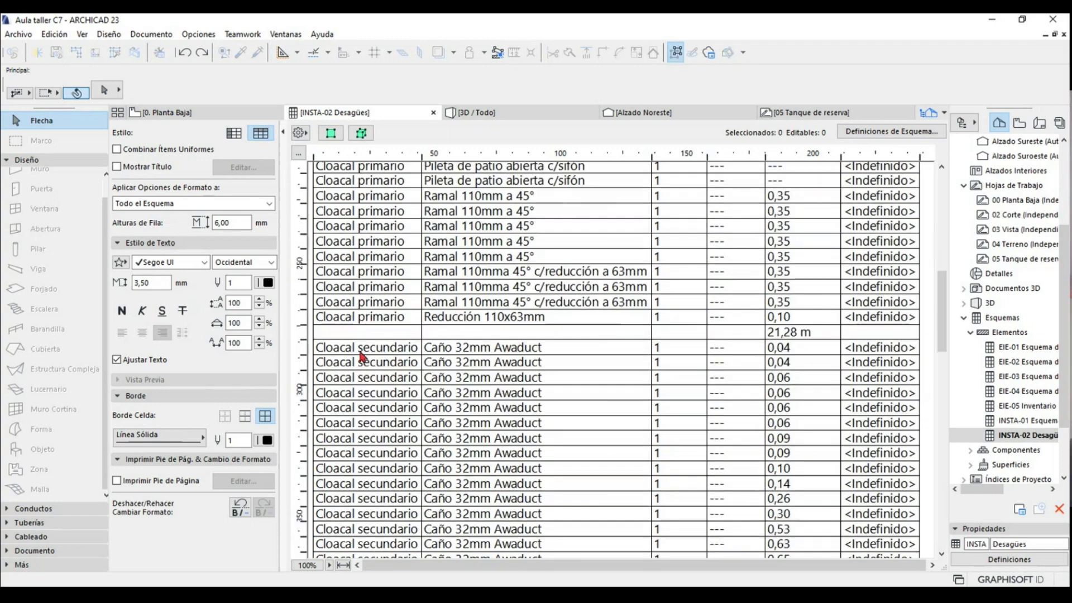
{"action": "scroll", "coordinate": [359, 356], "scroll_direction": "up", "scroll_amount": 10}
{"action": "scroll", "coordinate": [359, 356], "scroll_direction": "up", "scroll_amount": 5}
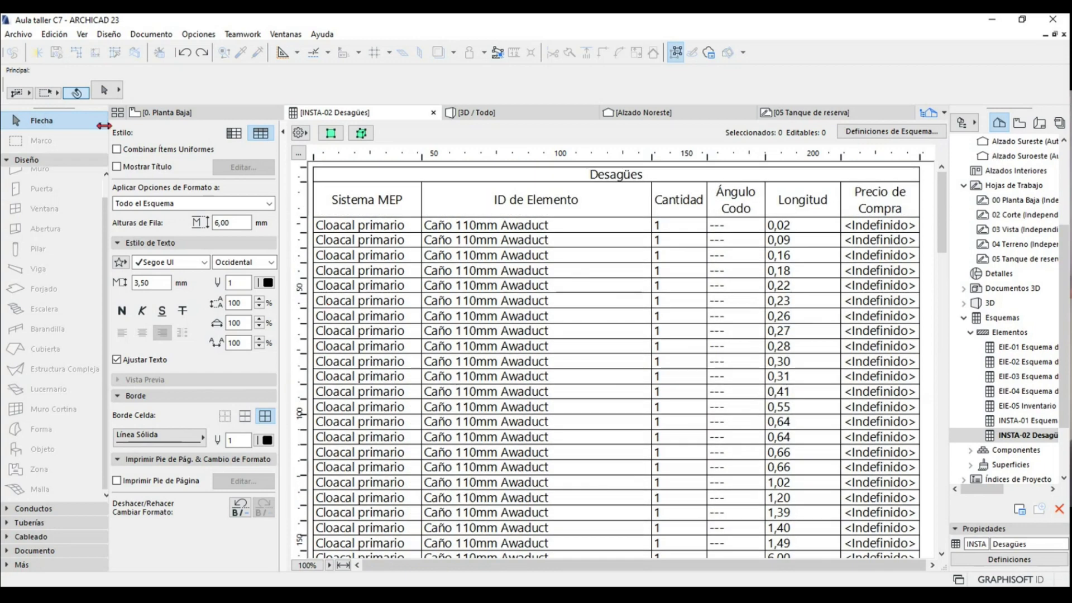
{"action": "left_click", "coordinate": [117, 167]}
{"action": "left_click", "coordinate": [874, 133]}
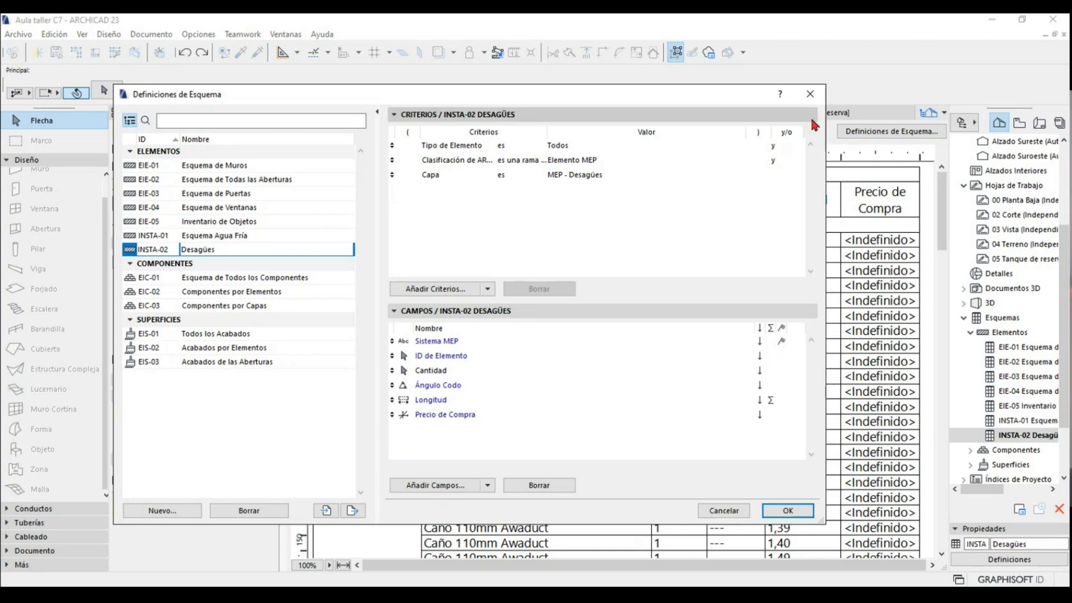
{"action": "left_click", "coordinate": [809, 94]}
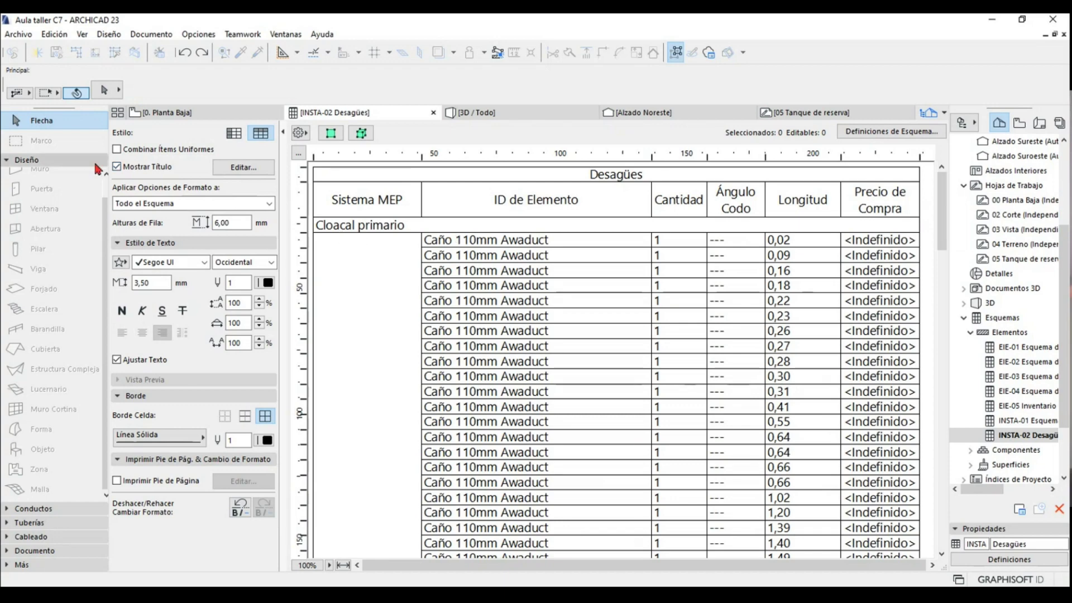
{"action": "scroll", "coordinate": [482, 368], "scroll_direction": "down", "scroll_amount": 5}
{"action": "scroll", "coordinate": [441, 391], "scroll_direction": "down", "scroll_amount": 5}
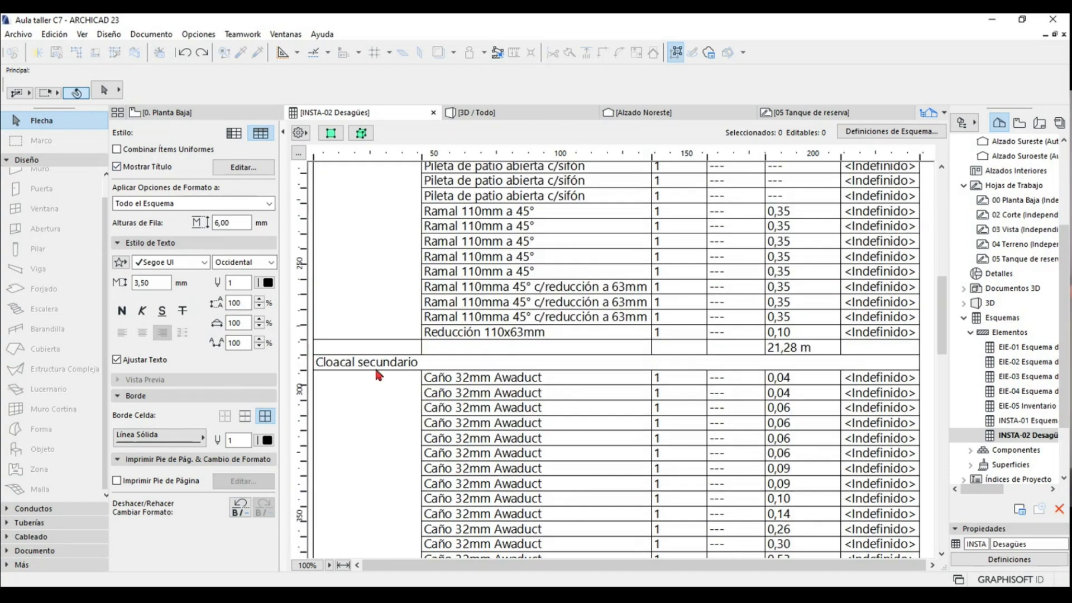
{"action": "scroll", "coordinate": [372, 362], "scroll_direction": "down", "scroll_amount": 2}
{"action": "scroll", "coordinate": [372, 362], "scroll_direction": "down", "scroll_amount": 3}
{"action": "scroll", "coordinate": [459, 341], "scroll_direction": "down", "scroll_amount": 10}
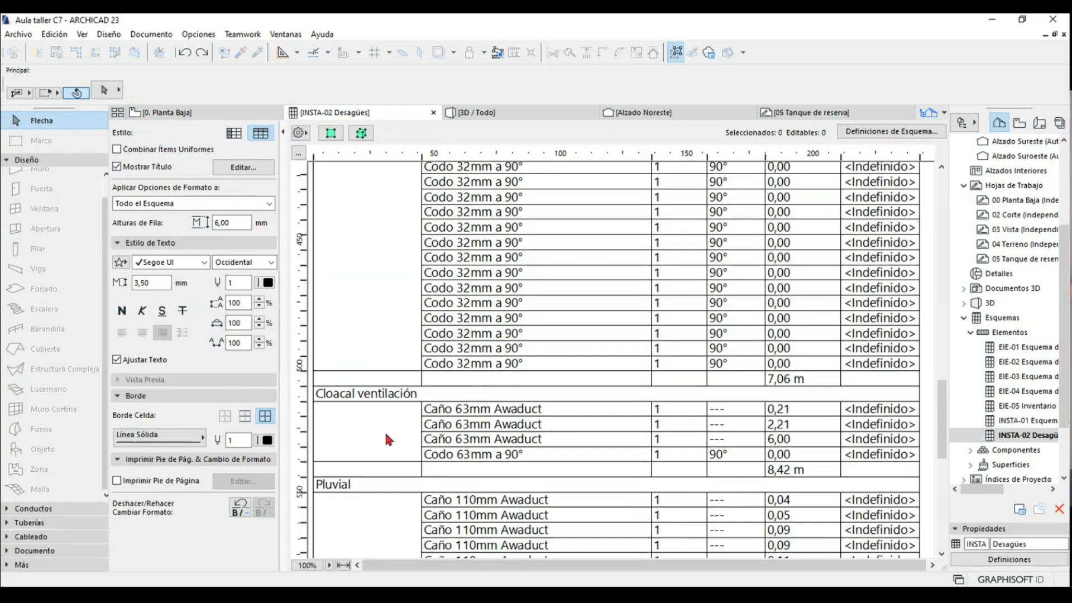
{"action": "scroll", "coordinate": [346, 402], "scroll_direction": "down", "scroll_amount": 5}
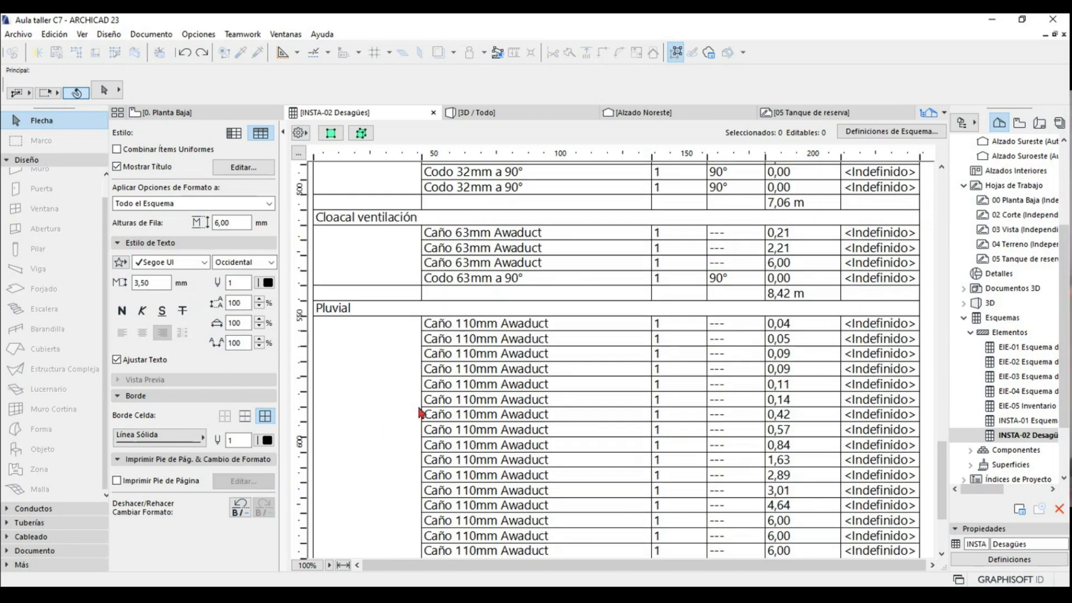
{"action": "scroll", "coordinate": [419, 411], "scroll_direction": "up", "scroll_amount": 10}
{"action": "scroll", "coordinate": [418, 411], "scroll_direction": "up", "scroll_amount": 10}
{"action": "scroll", "coordinate": [418, 411], "scroll_direction": "up", "scroll_amount": 10}
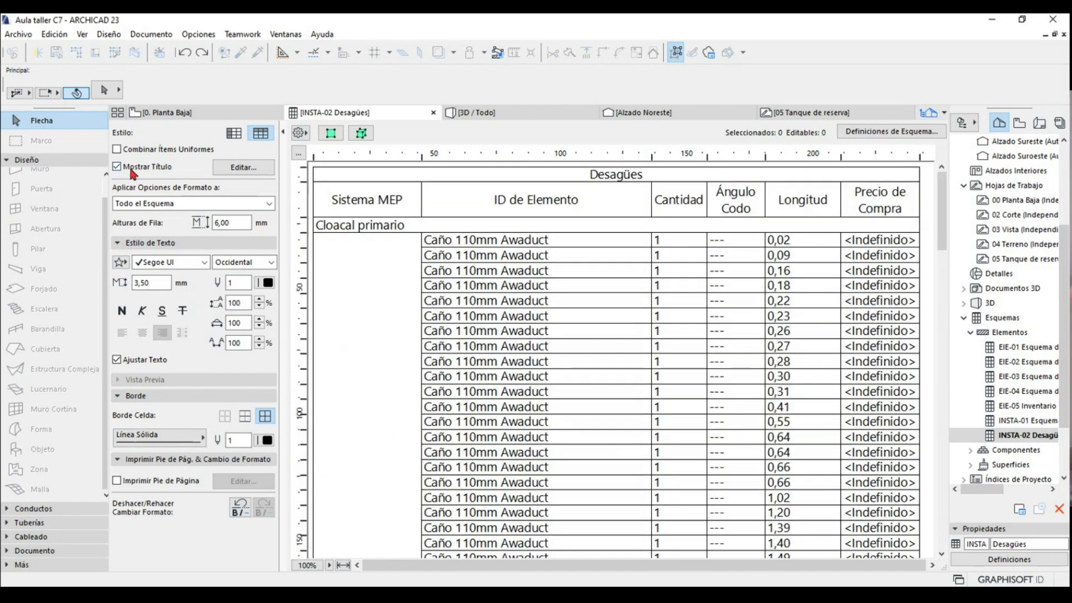
{"action": "left_click", "coordinate": [117, 150]}
{"action": "left_click", "coordinate": [117, 151]}
{"action": "scroll", "coordinate": [477, 326], "scroll_direction": "down", "scroll_amount": 3}
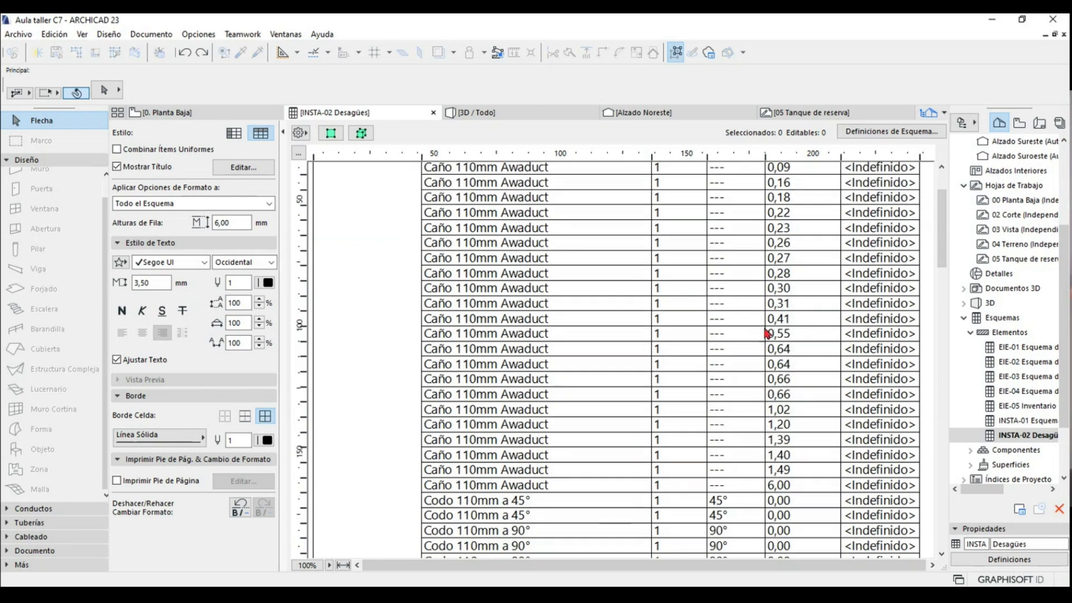
{"action": "scroll", "coordinate": [781, 343], "scroll_direction": "down", "scroll_amount": 3}
{"action": "scroll", "coordinate": [802, 357], "scroll_direction": "down", "scroll_amount": 3}
{"action": "scroll", "coordinate": [802, 352], "scroll_direction": "down", "scroll_amount": 3}
{"action": "scroll", "coordinate": [627, 285], "scroll_direction": "down", "scroll_amount": 3}
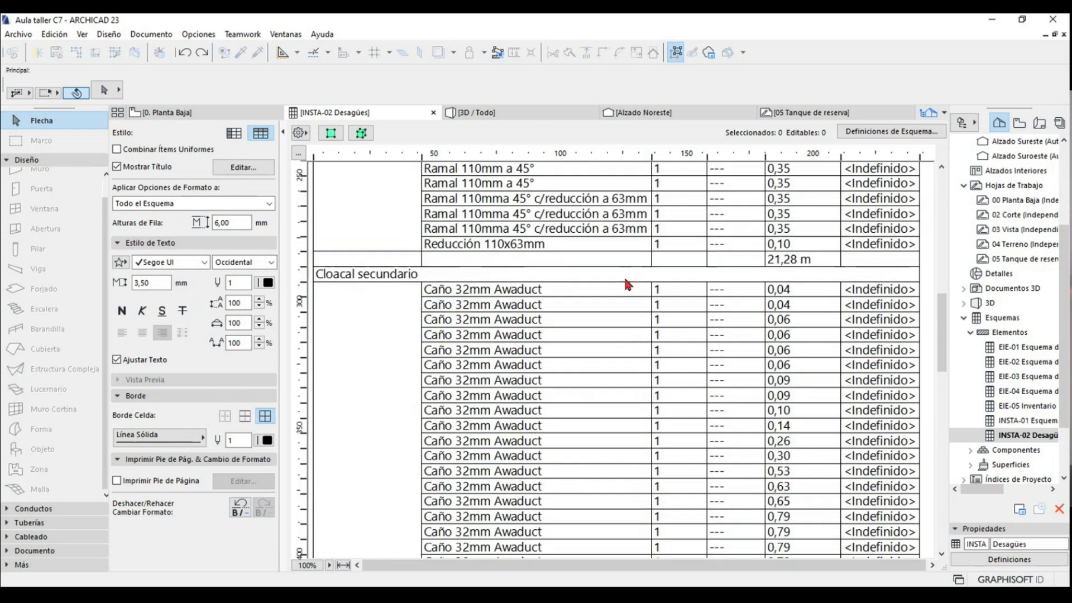
{"action": "scroll", "coordinate": [627, 287], "scroll_direction": "up", "scroll_amount": 1}
- Enable Combinar Ítems Uniformes so identical items merge into rows with summed quantities
{"action": "left_click", "coordinate": [116, 149]}
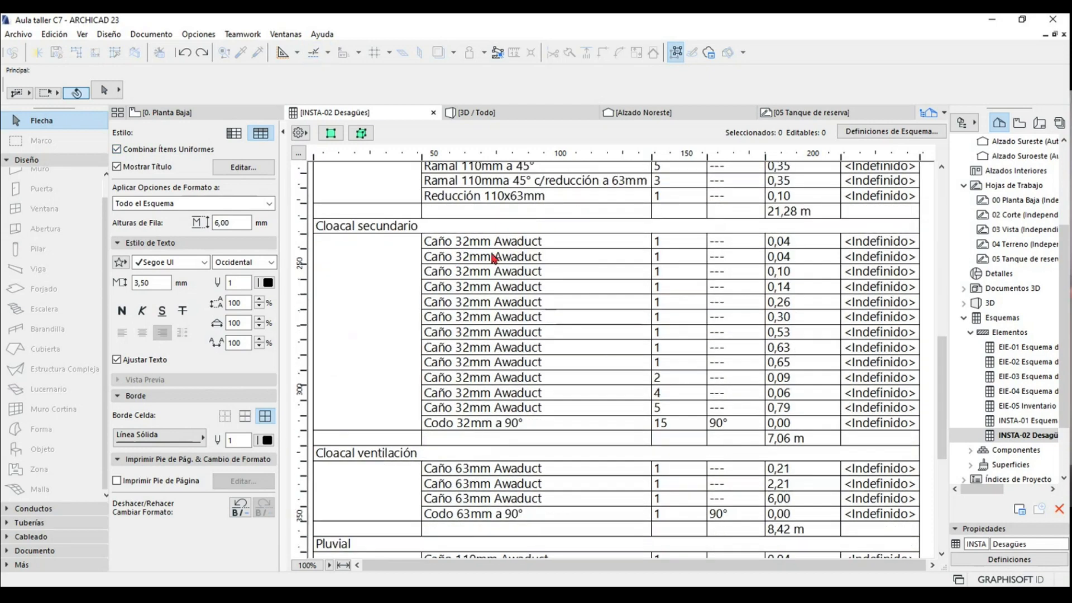
{"action": "scroll", "coordinate": [495, 262], "scroll_direction": "up", "scroll_amount": 3}
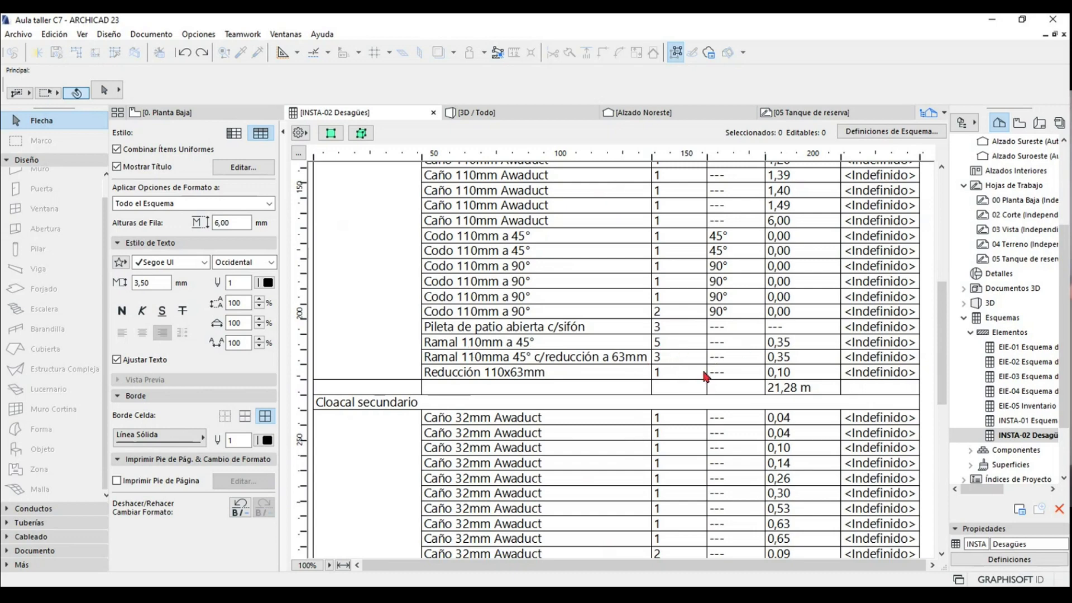
{"action": "scroll", "coordinate": [697, 346], "scroll_direction": "up", "scroll_amount": 10}
- Centre-align the Cantidad, Ángulo Codo and Longitud values
{"action": "left_click", "coordinate": [672, 252]}
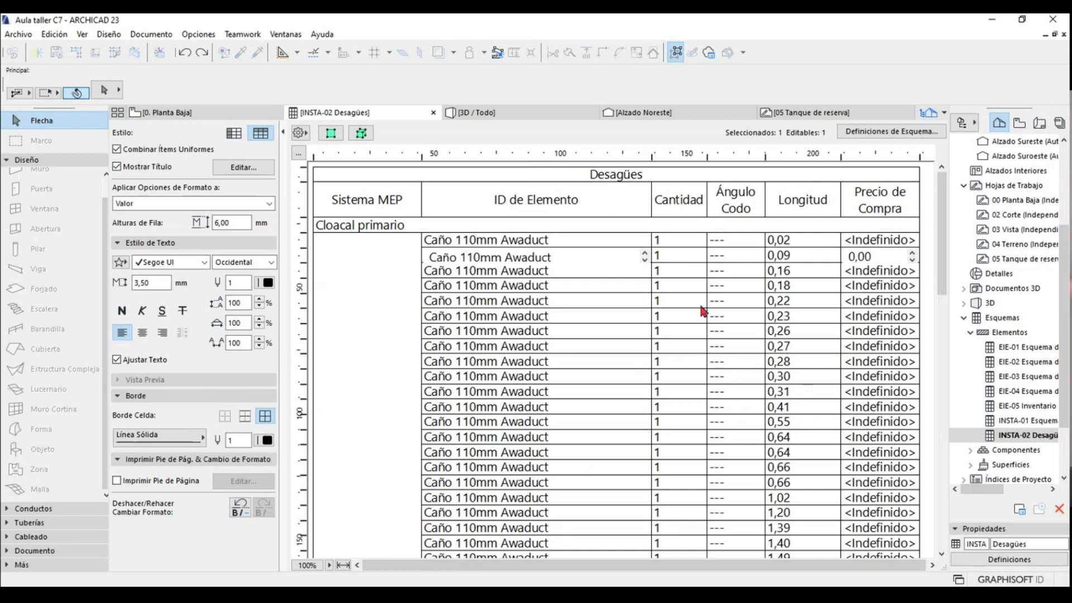
{"action": "left_click", "coordinate": [702, 305]}
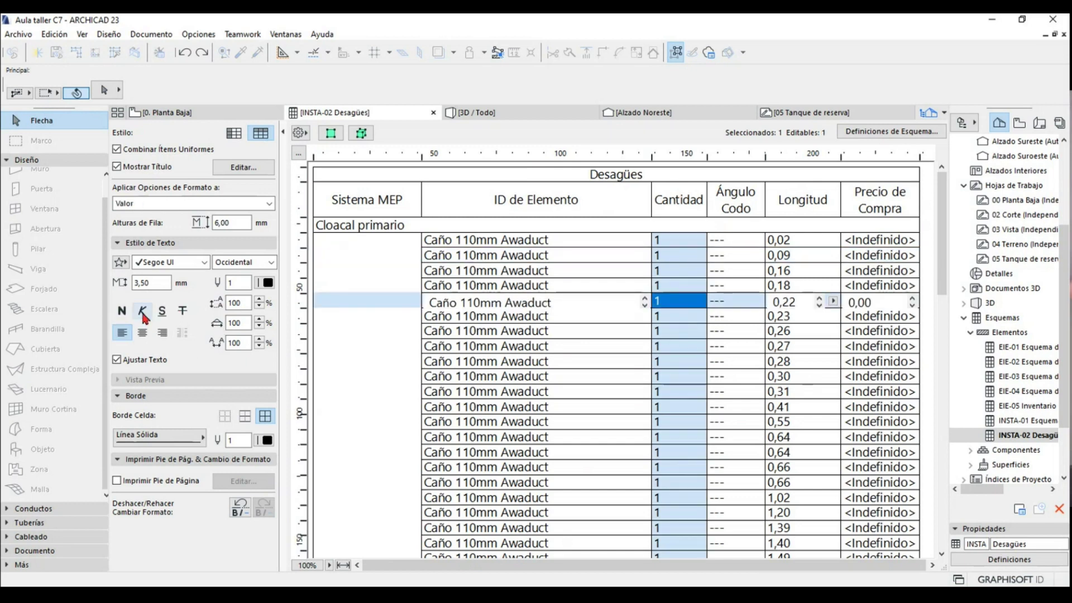
{"action": "left_click", "coordinate": [143, 333]}
{"action": "key", "text": "Tab"}
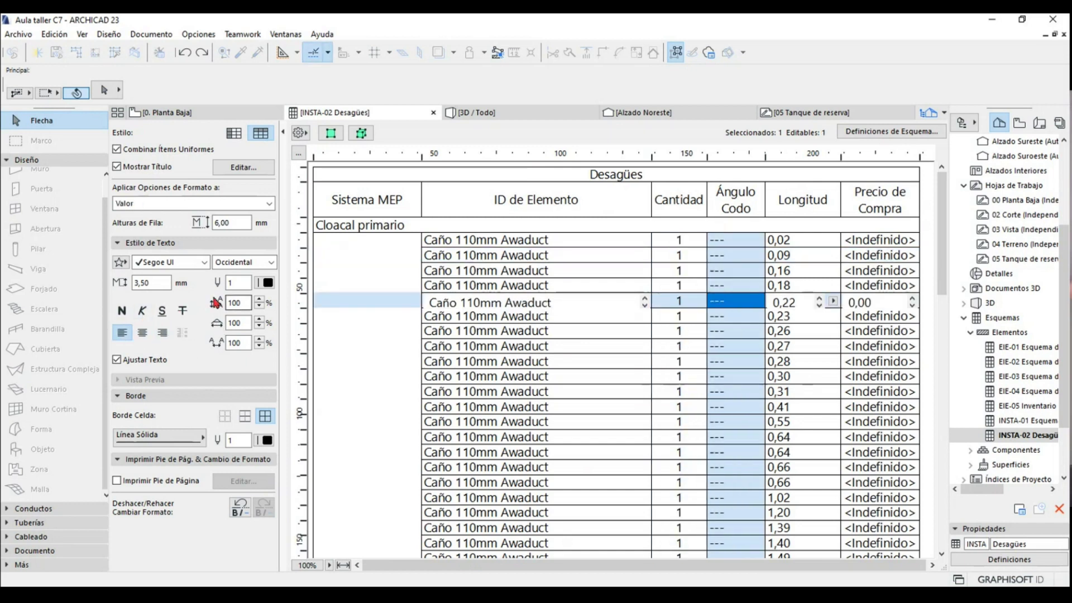
{"action": "left_click", "coordinate": [150, 333]}
{"action": "left_click", "coordinate": [836, 364]}
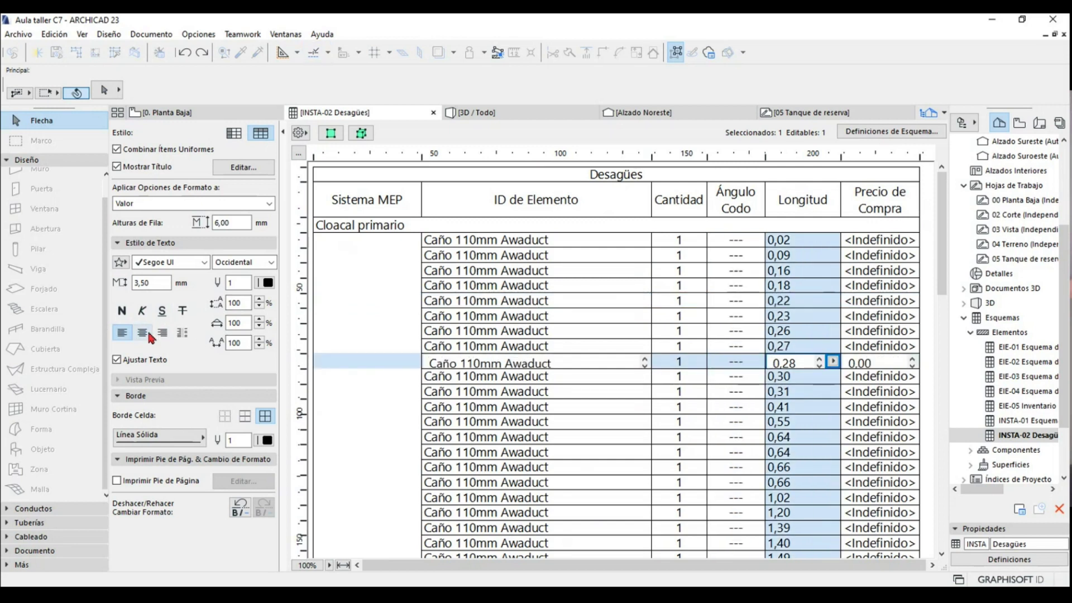
{"action": "left_click", "coordinate": [802, 316]}
{"action": "key", "text": "Tab"}
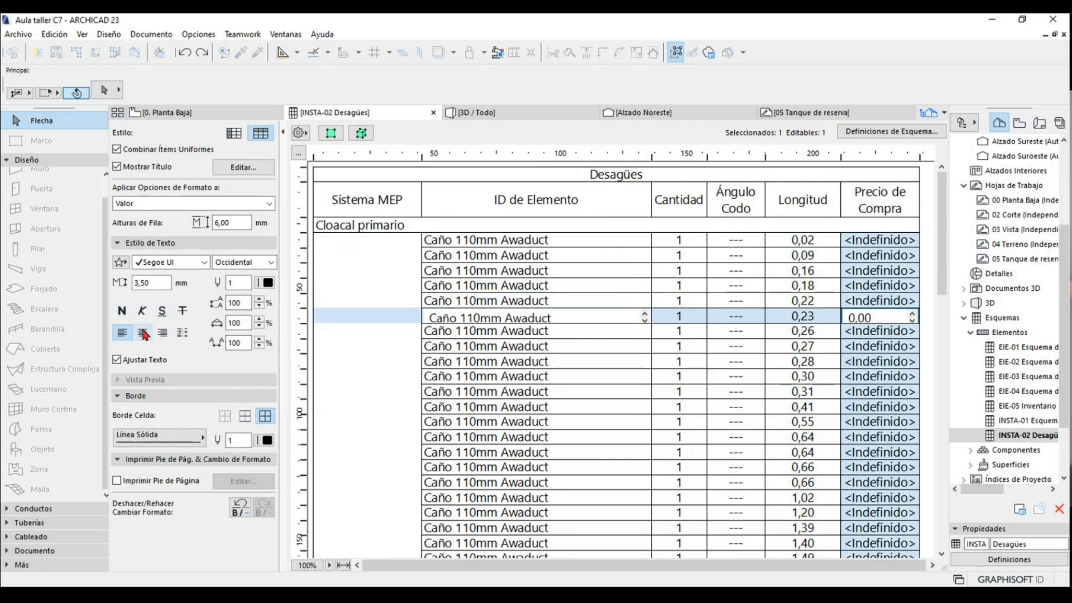
- Make the system group titles and the total rows bold
{"action": "left_click", "coordinate": [372, 233]}
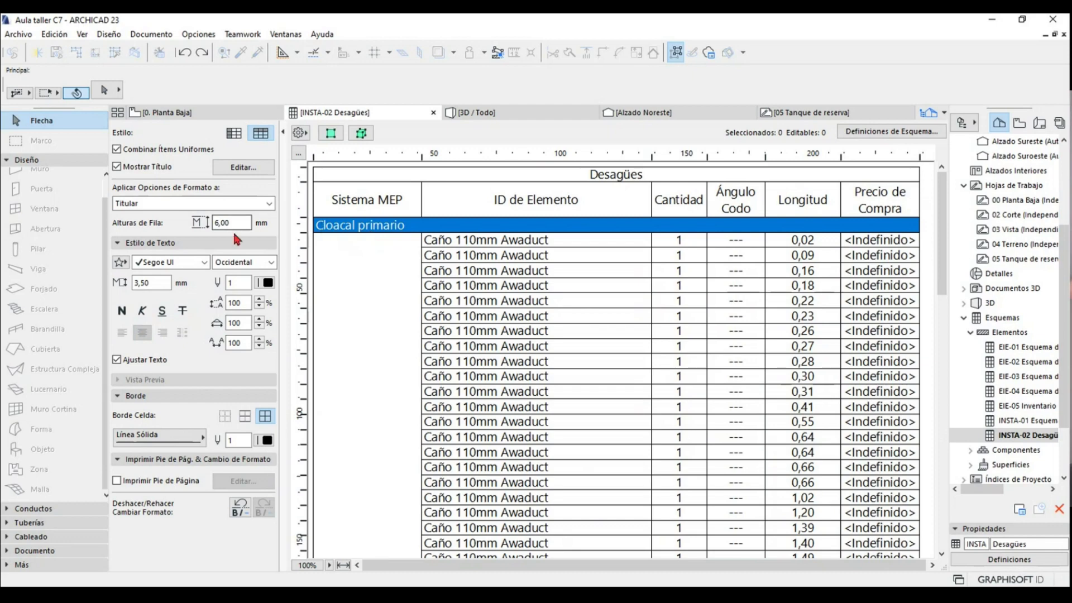
{"action": "left_click", "coordinate": [122, 310]}
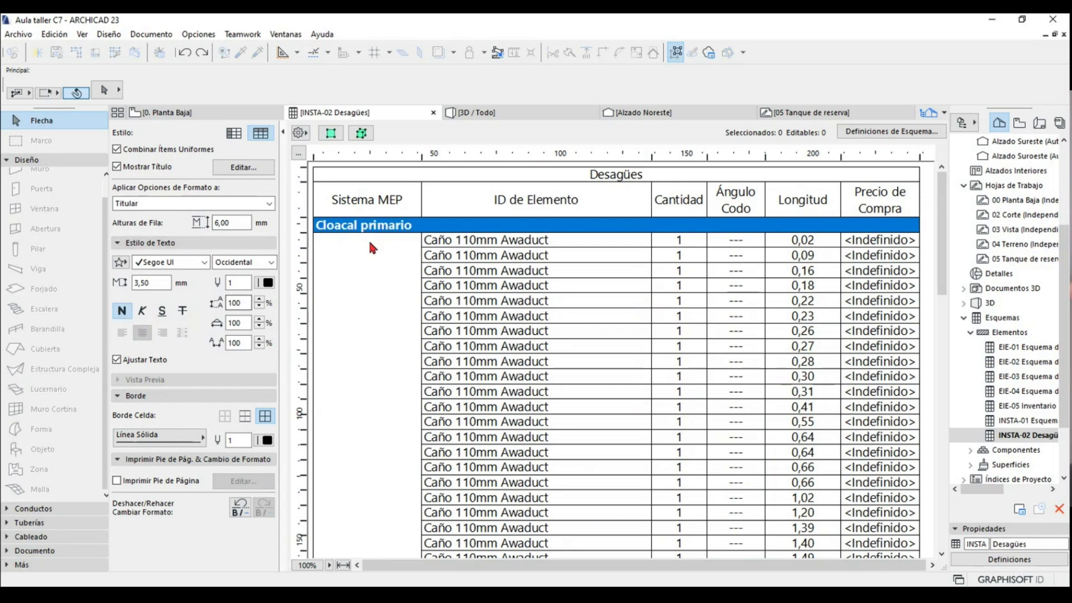
{"action": "scroll", "coordinate": [385, 290], "scroll_direction": "down", "scroll_amount": 5}
{"action": "scroll", "coordinate": [387, 342], "scroll_direction": "down", "scroll_amount": 5}
{"action": "scroll", "coordinate": [384, 363], "scroll_direction": "down", "scroll_amount": 5}
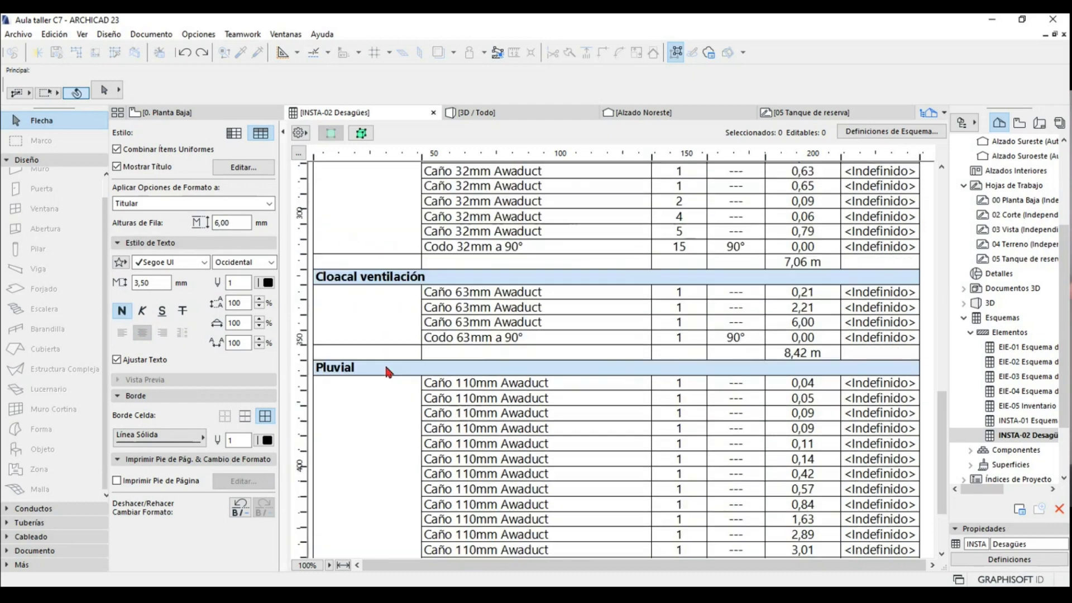
{"action": "scroll", "coordinate": [389, 311], "scroll_direction": "down", "scroll_amount": 3}
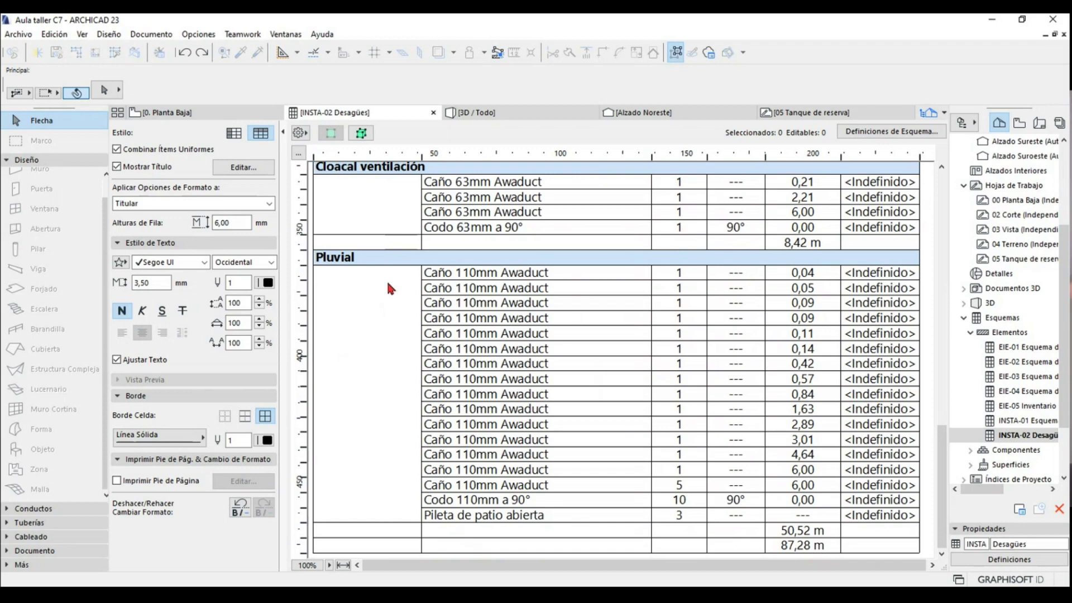
{"action": "left_click", "coordinate": [803, 533]}
{"action": "key", "text": "ctrl+b"}
{"action": "scroll", "coordinate": [783, 444], "scroll_direction": "up", "scroll_amount": 3}
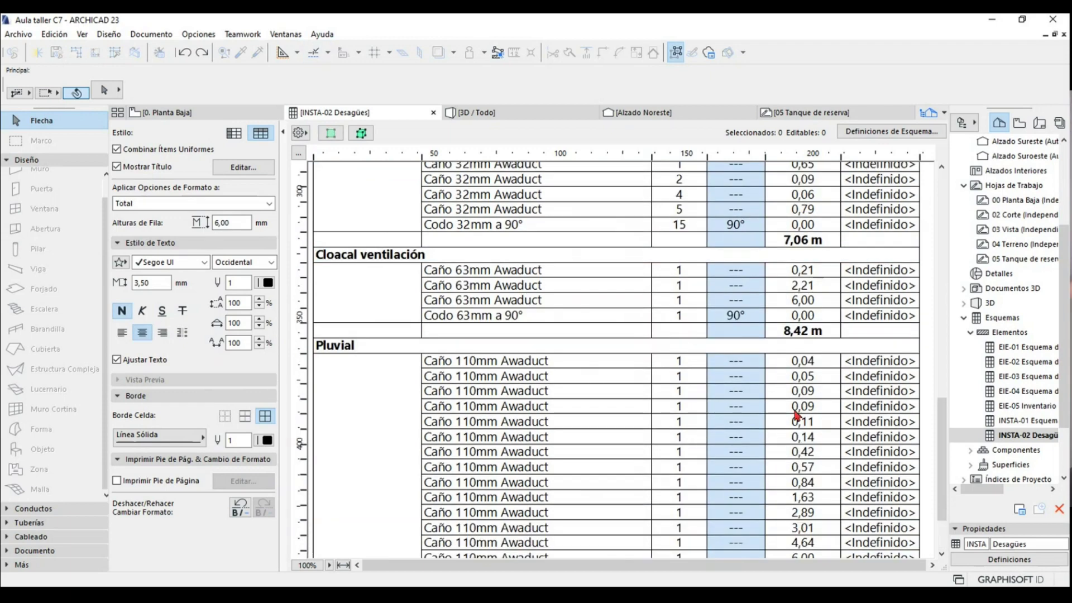
{"action": "scroll", "coordinate": [792, 413], "scroll_direction": "up", "scroll_amount": 10}
{"action": "scroll", "coordinate": [742, 321], "scroll_direction": "up", "scroll_amount": 1}
{"action": "scroll", "coordinate": [730, 270], "scroll_direction": "down", "scroll_amount": 14}
- Make the Desagües table title bold
{"action": "left_click", "coordinate": [587, 467]}
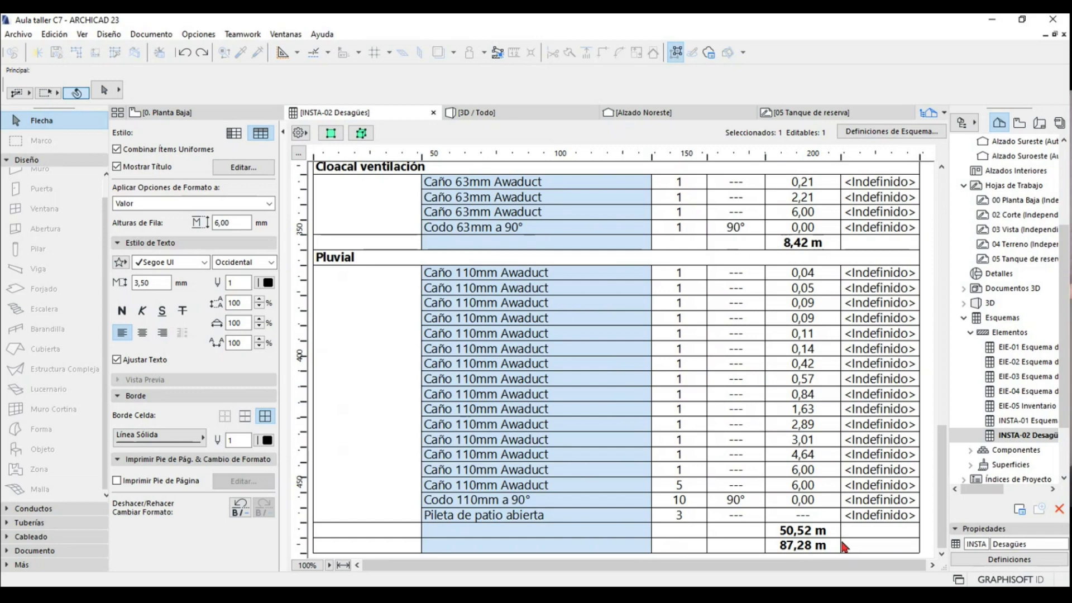
{"action": "scroll", "coordinate": [824, 379], "scroll_direction": "up", "scroll_amount": 10}
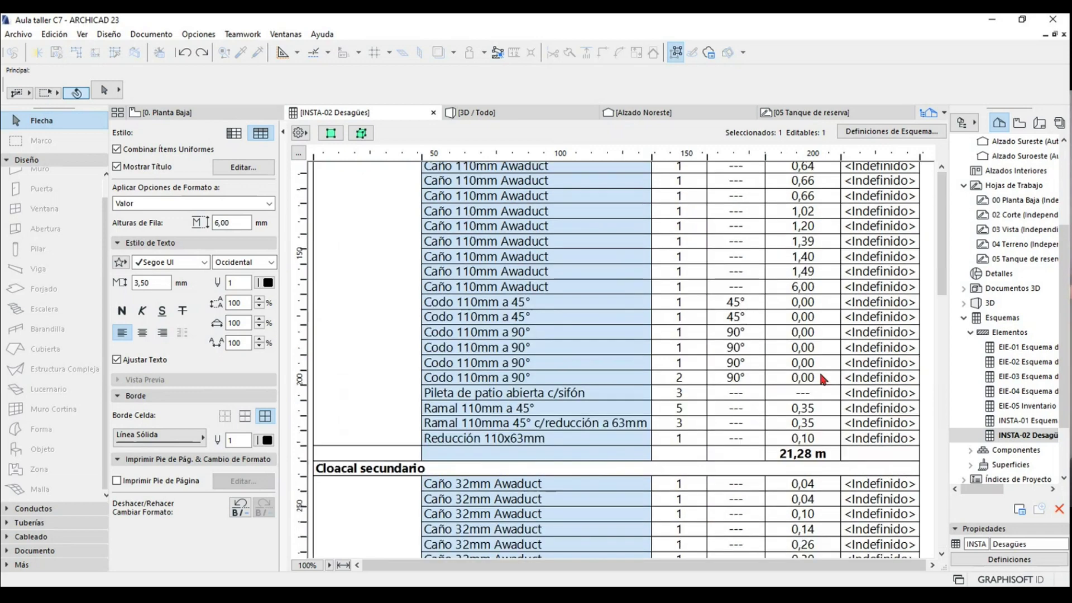
{"action": "scroll", "coordinate": [824, 379], "scroll_direction": "up", "scroll_amount": 5}
{"action": "left_click", "coordinate": [616, 174]}
{"action": "left_click", "coordinate": [122, 310]}
{"action": "left_click", "coordinate": [454, 302]}
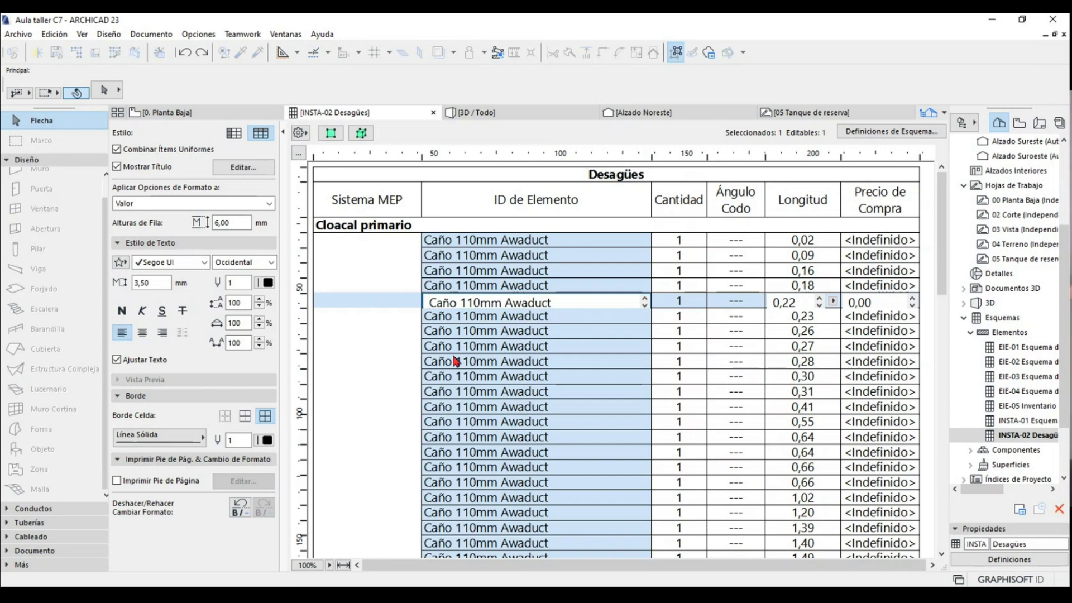
- Check several pipe and Codo 110mm a 45° rows, then reopen the schedule definitions
{"action": "left_click", "coordinate": [528, 242]}
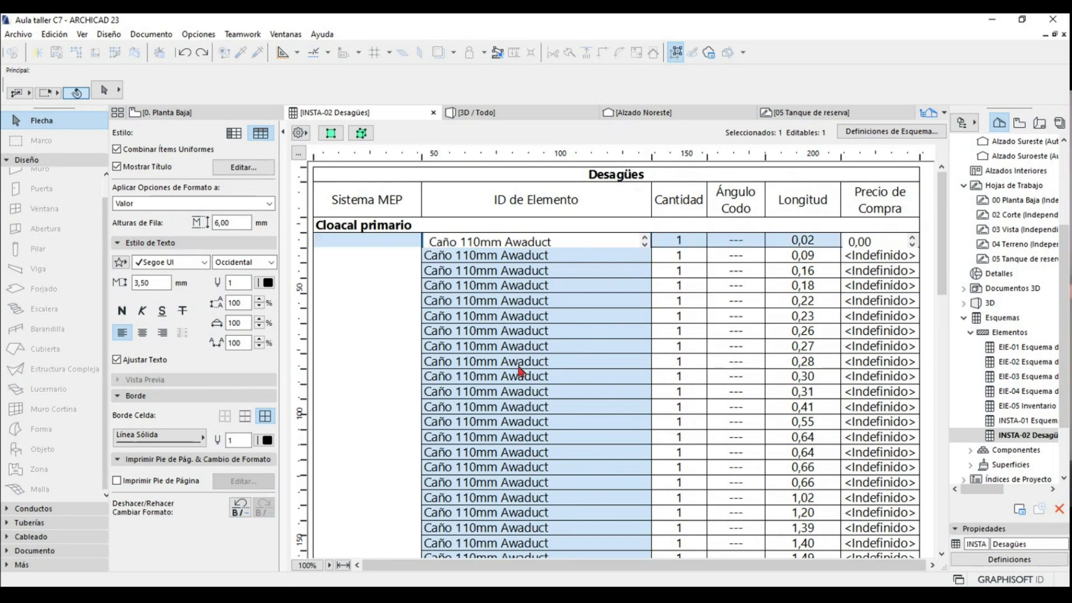
{"action": "scroll", "coordinate": [519, 371], "scroll_direction": "down", "scroll_amount": 3}
{"action": "left_click", "coordinate": [541, 514]}
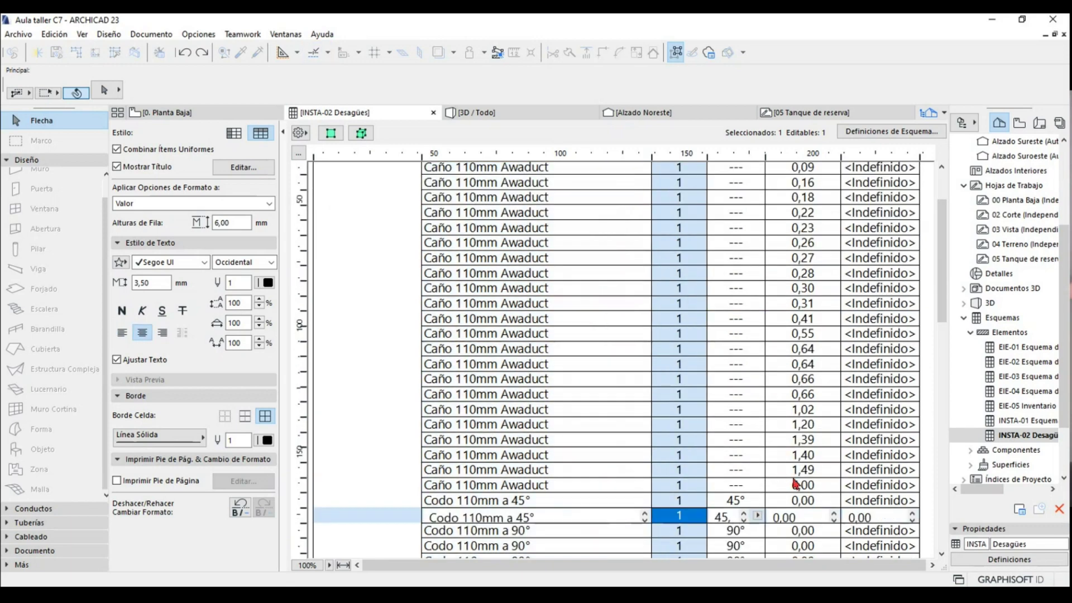
{"action": "left_click", "coordinate": [495, 472]}
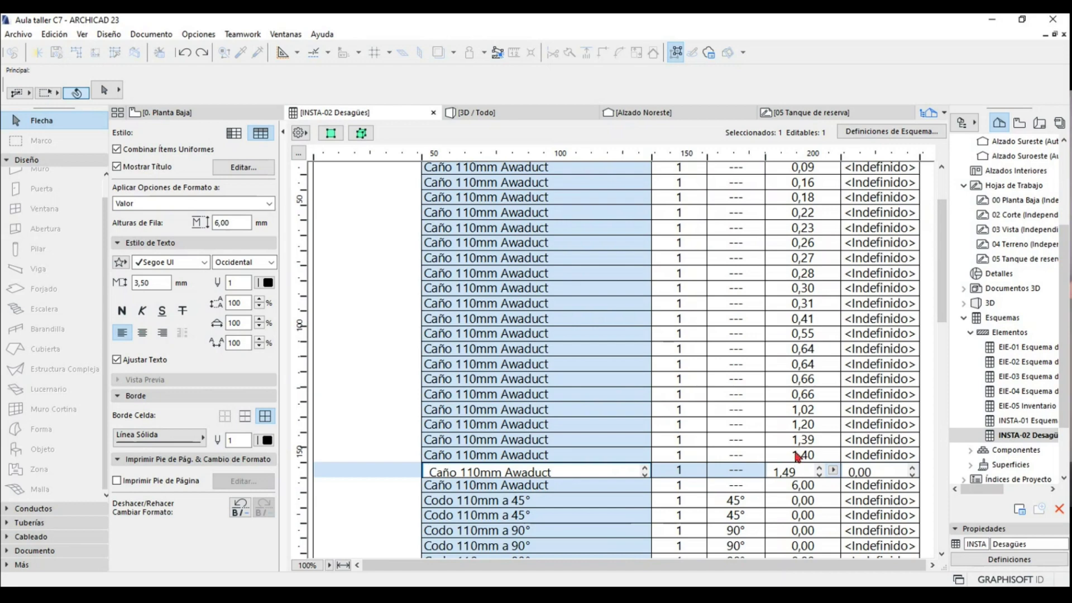
{"action": "scroll", "coordinate": [787, 342], "scroll_direction": "up", "scroll_amount": 3}
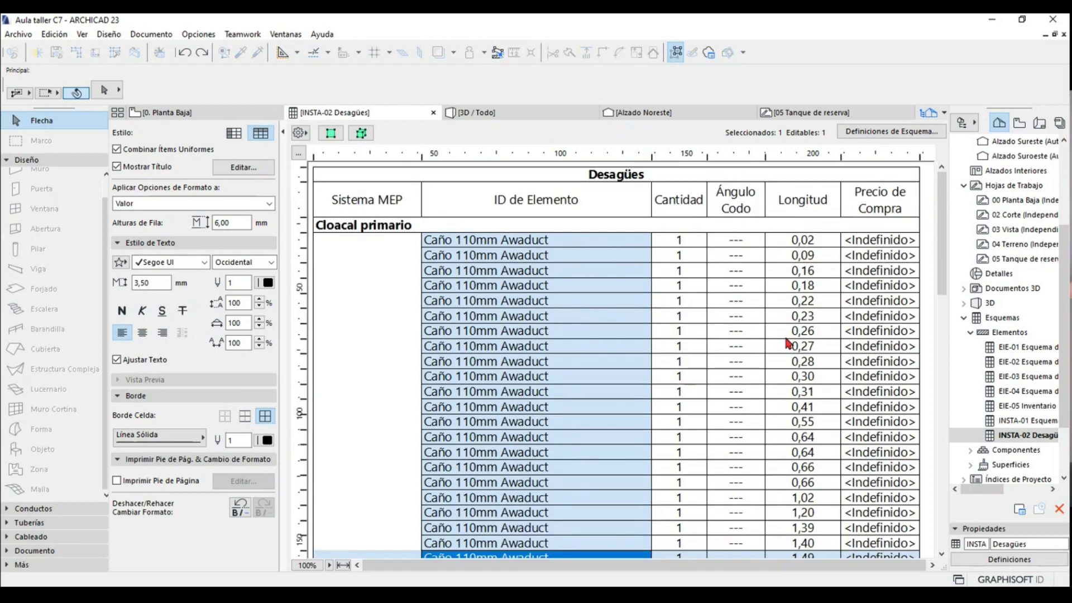
{"action": "left_click", "coordinate": [860, 130]}
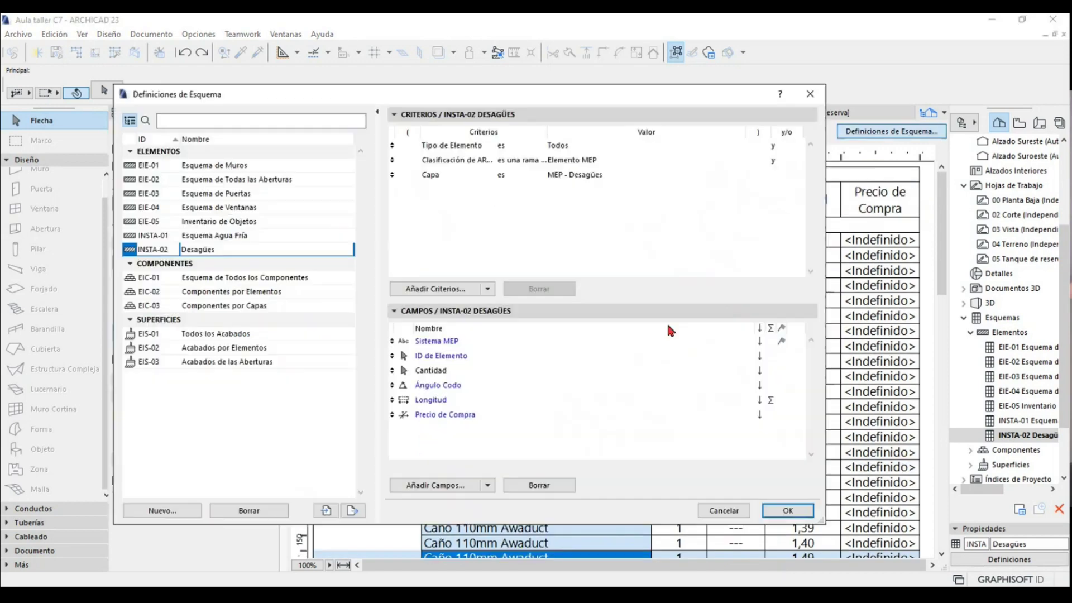
- Close the schedule settings, select the 0,02 and 0,16 pipe rows, then clear the selection
{"action": "left_click", "coordinate": [449, 400]}
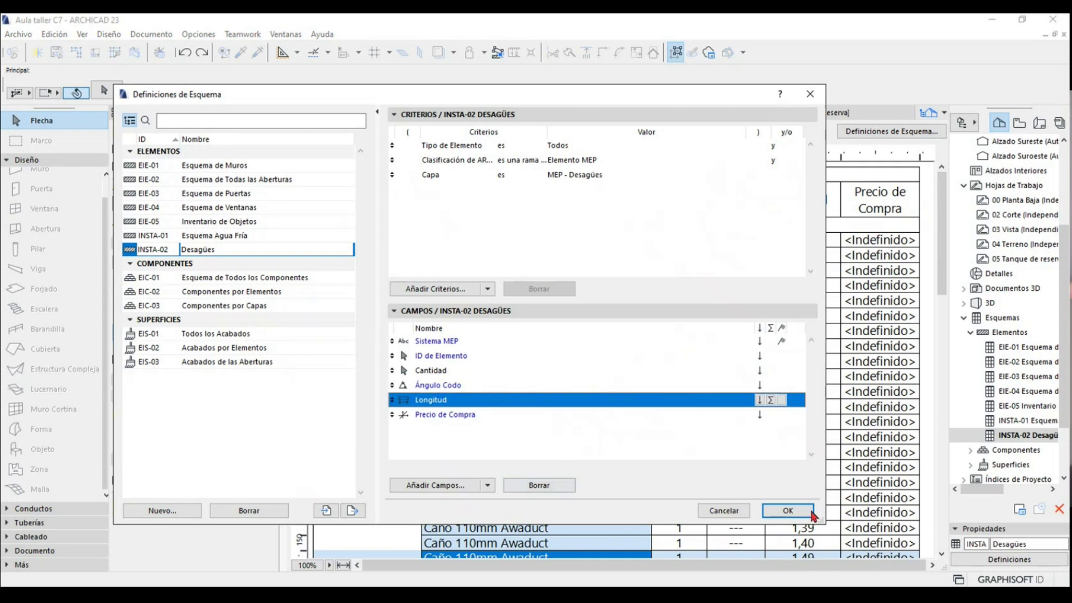
{"action": "left_click", "coordinate": [732, 510]}
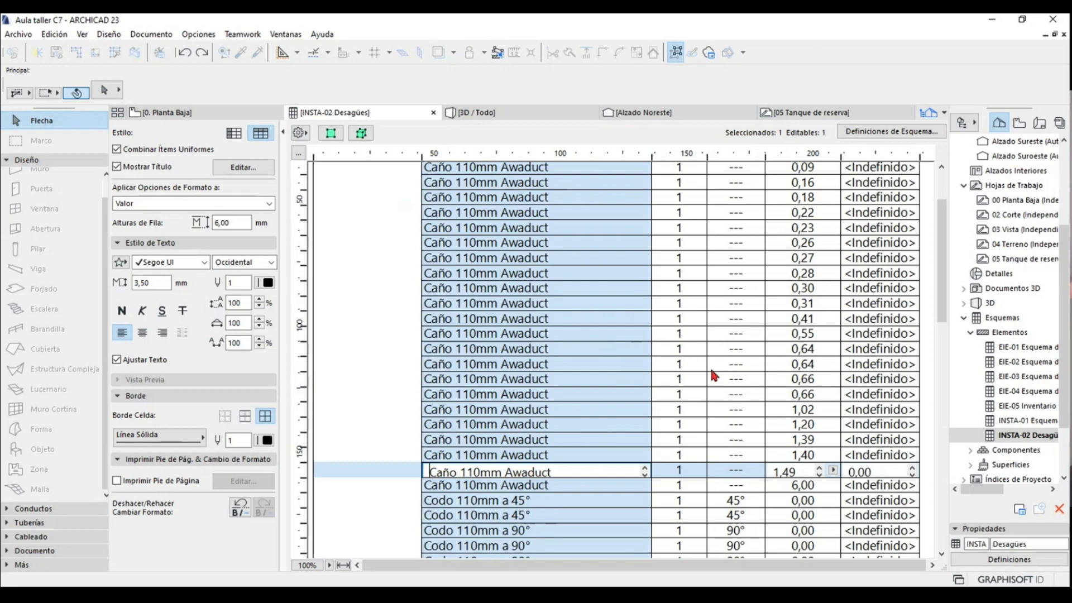
{"action": "scroll", "coordinate": [573, 390], "scroll_direction": "up", "scroll_amount": 3}
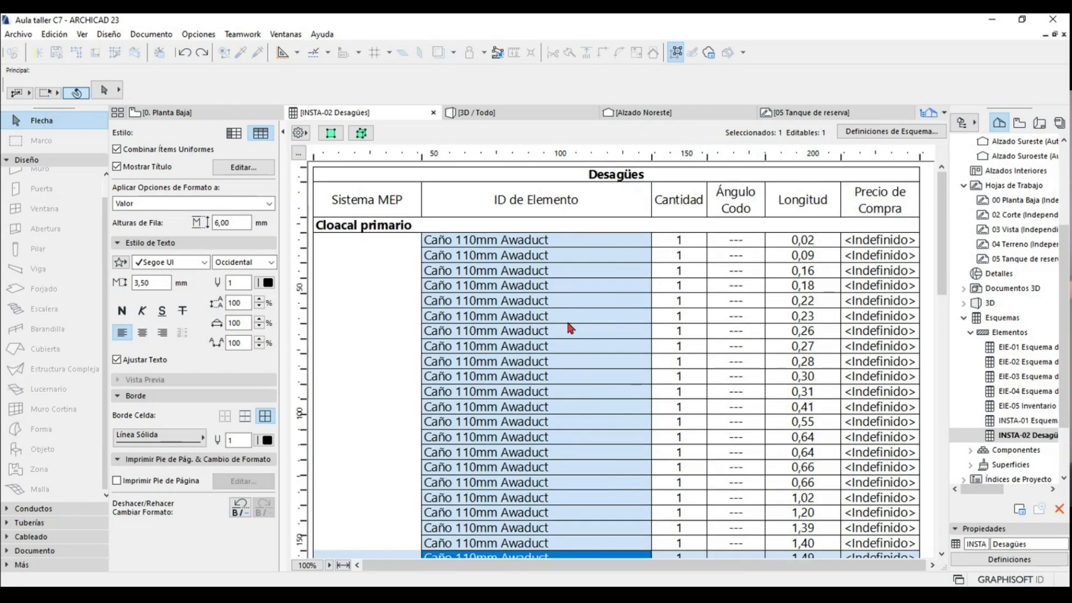
{"action": "left_click", "coordinate": [550, 240]}
{"action": "left_click", "coordinate": [549, 271]}
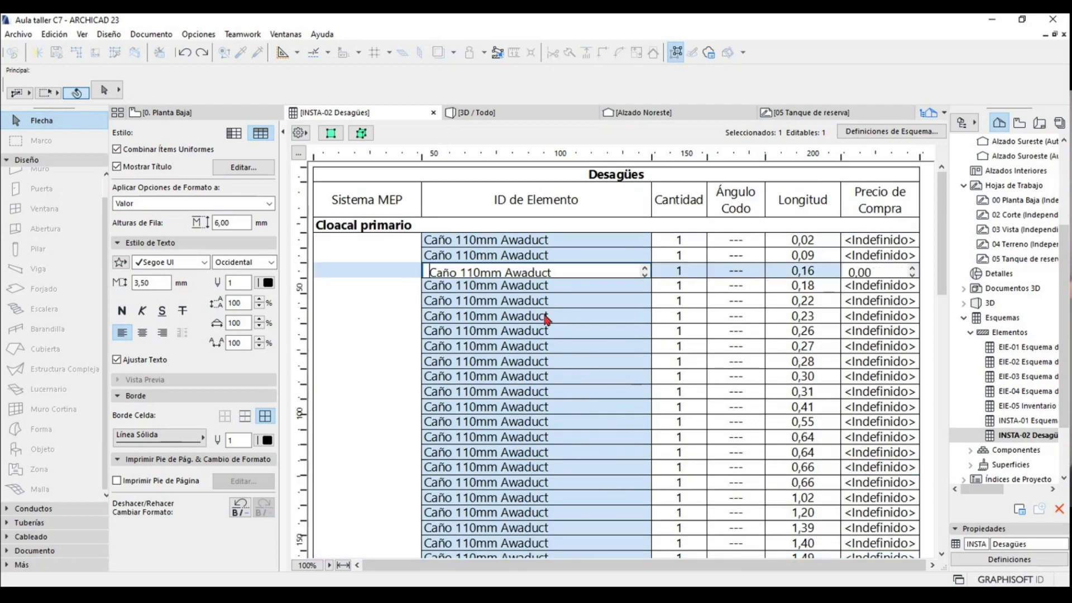
{"action": "scroll", "coordinate": [541, 375], "scroll_direction": "down", "scroll_amount": 3}
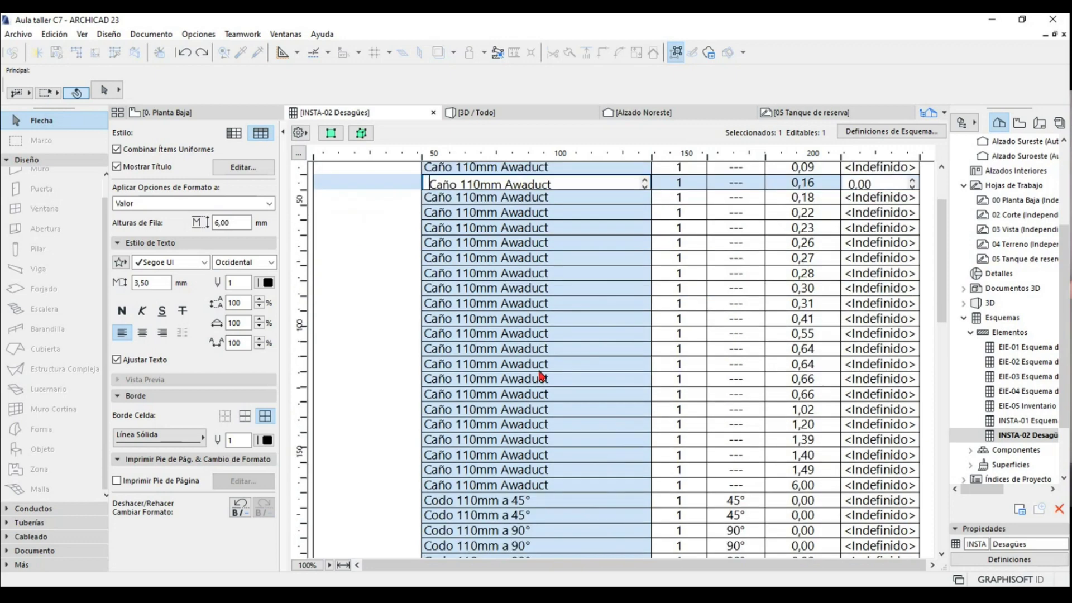
{"action": "key", "text": "Escape"}
- Scroll through the Desagües schedule and start the property-value export from the Archivo menu
{"action": "scroll", "coordinate": [490, 437], "scroll_direction": "up", "scroll_amount": 3}
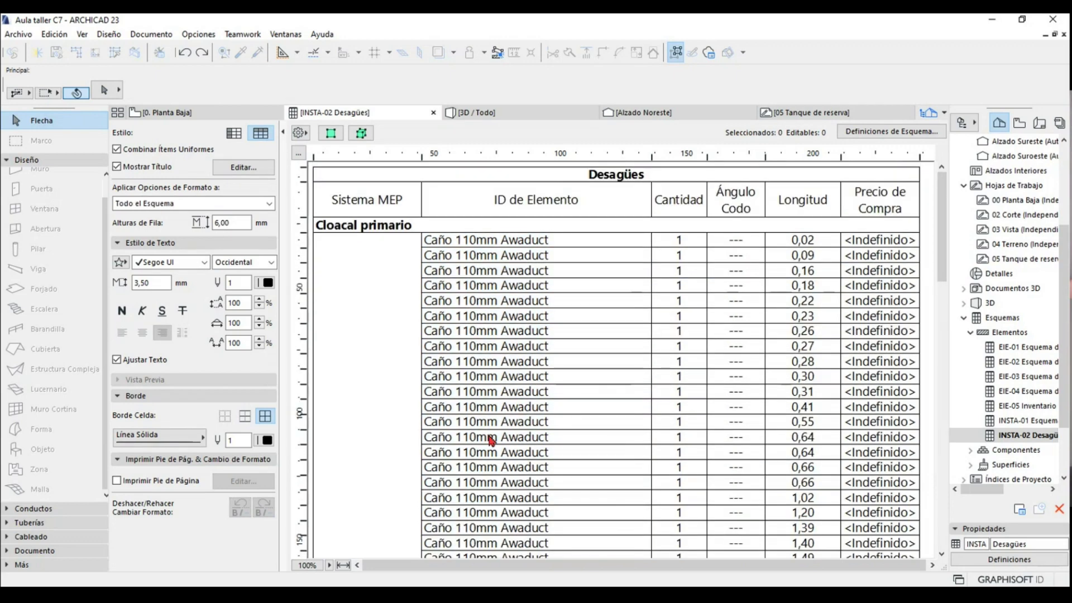
{"action": "scroll", "coordinate": [441, 335], "scroll_direction": "down", "scroll_amount": 3}
{"action": "scroll", "coordinate": [440, 335], "scroll_direction": "down", "scroll_amount": 3}
{"action": "scroll", "coordinate": [438, 335], "scroll_direction": "up", "scroll_amount": 5}
{"action": "left_click", "coordinate": [23, 35]}
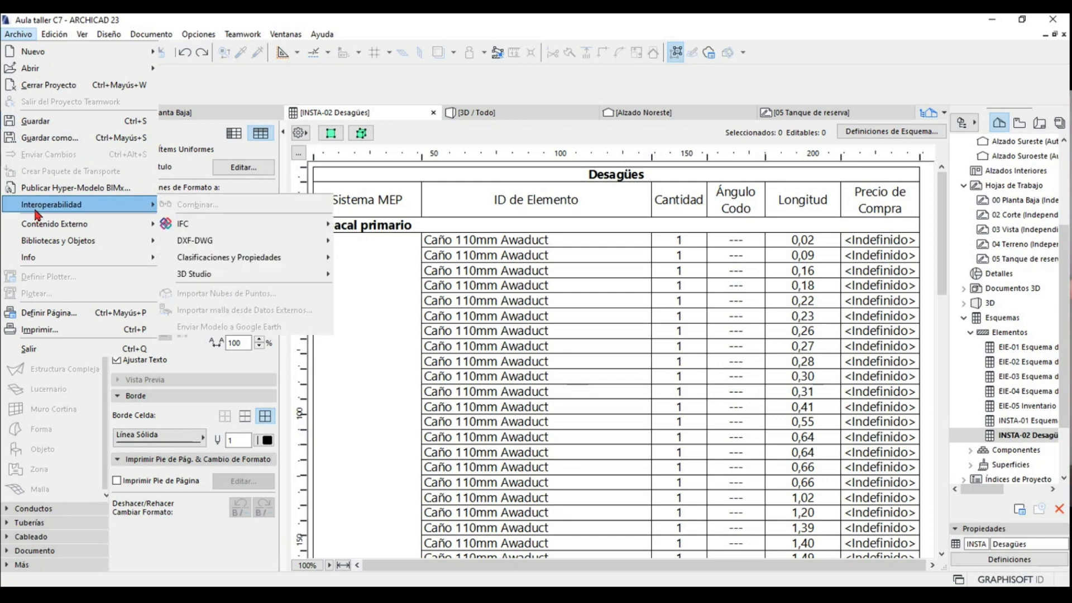
{"action": "mouse_move", "coordinate": [51, 204]}
{"action": "mouse_move", "coordinate": [230, 257]}
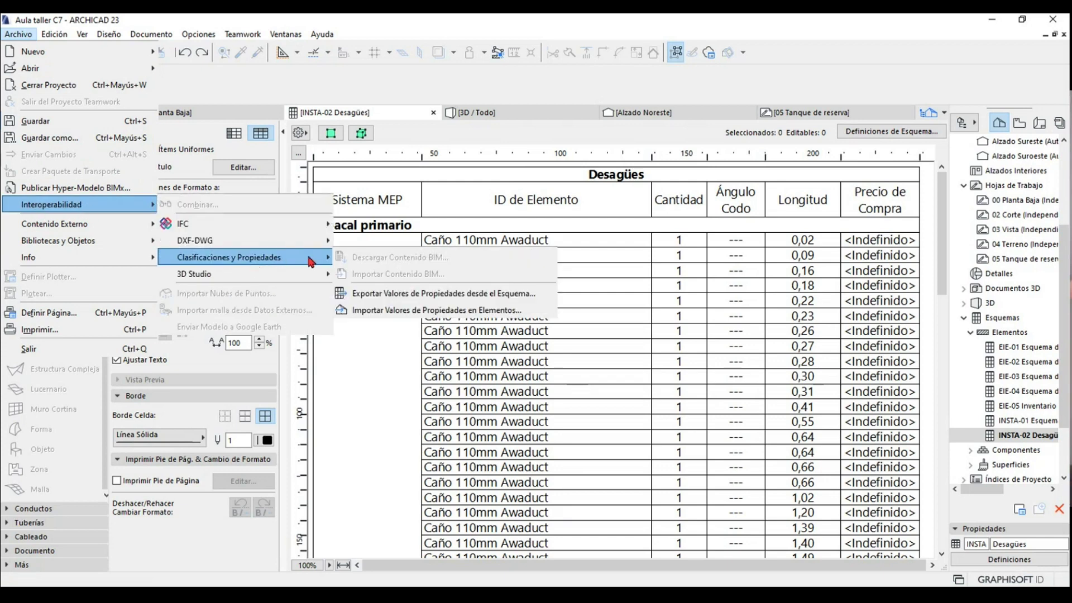
- Run Exportar Valores de Propiedades desde el Esquema and save the Excel workbook to CAPACITACIÓN
{"action": "left_click", "coordinate": [413, 296]}
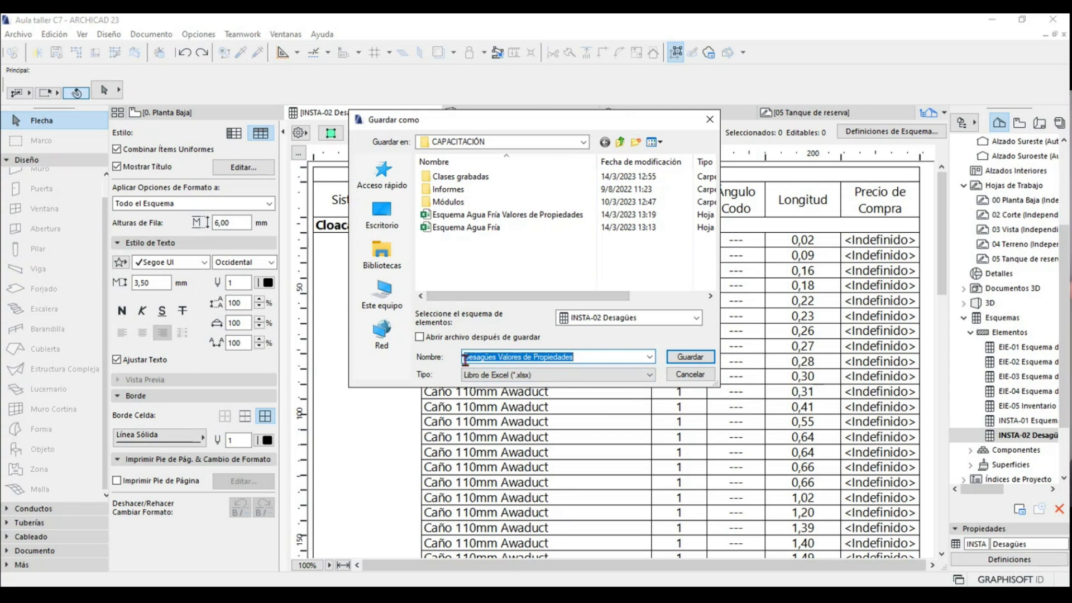
{"action": "left_click", "coordinate": [690, 357]}
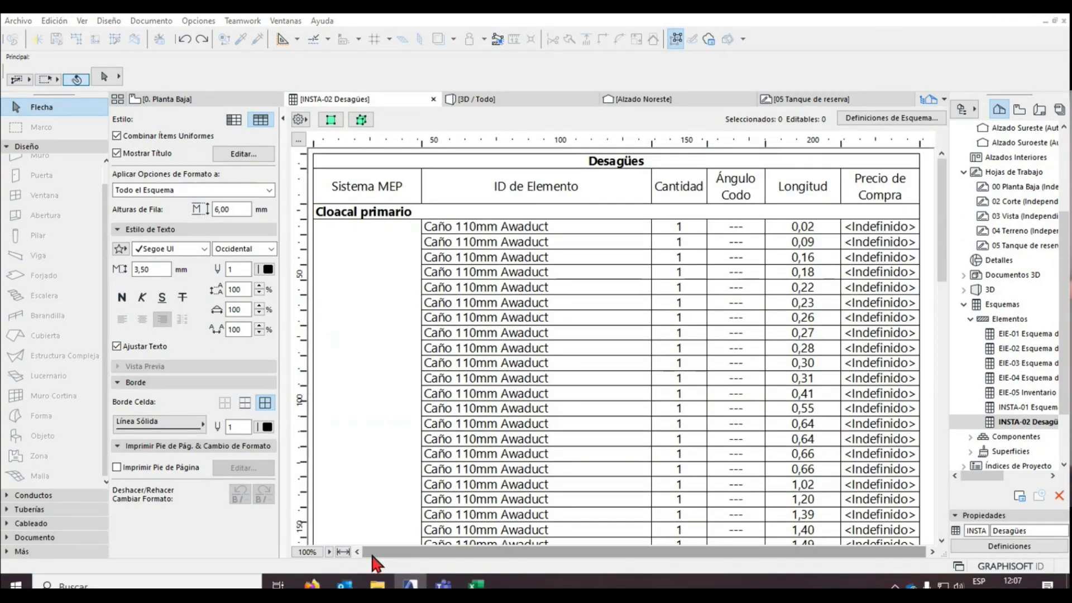
- Open Desagües Valores de Propiedades from the CAPACITACIÓN folder in File Explorer
{"action": "left_click", "coordinate": [377, 585]}
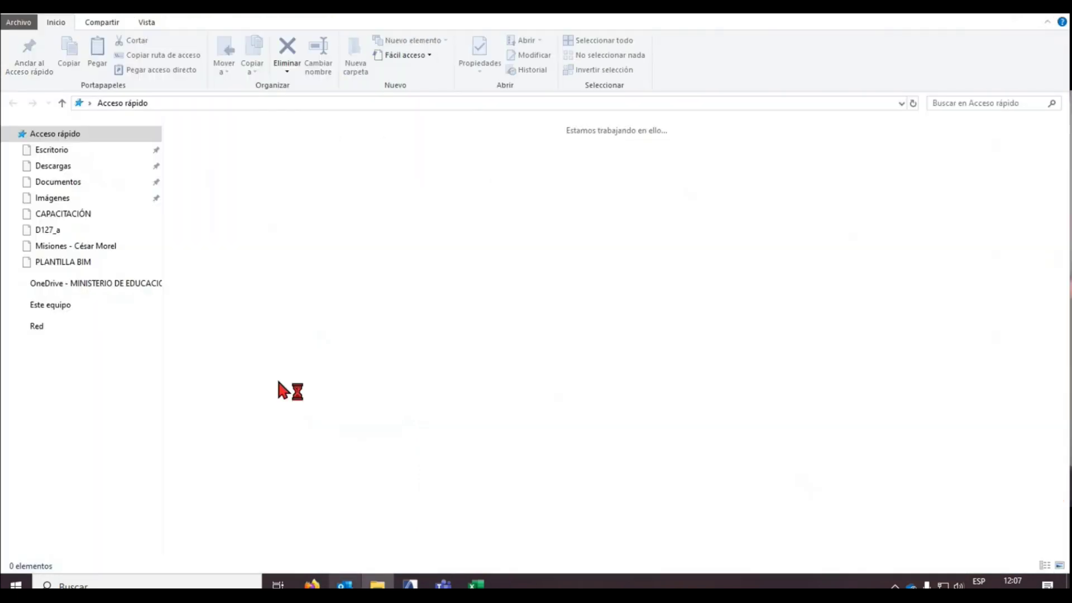
{"action": "double_click", "coordinate": [362, 246]}
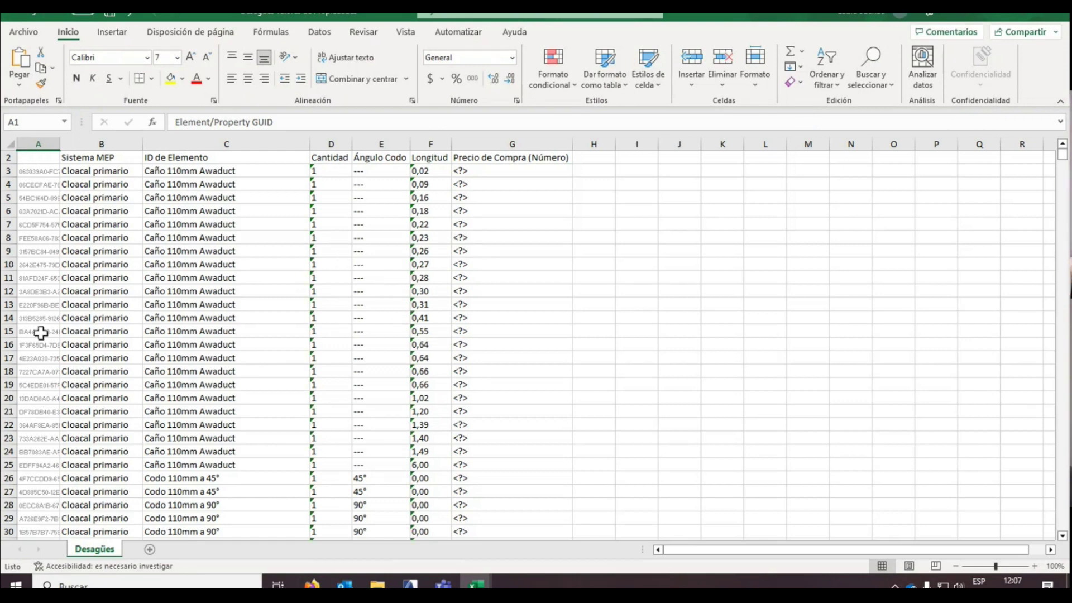
- Enter a unit price of 2000 in cell H3
{"action": "key", "text": "Down"}
{"action": "key", "text": "Down"}
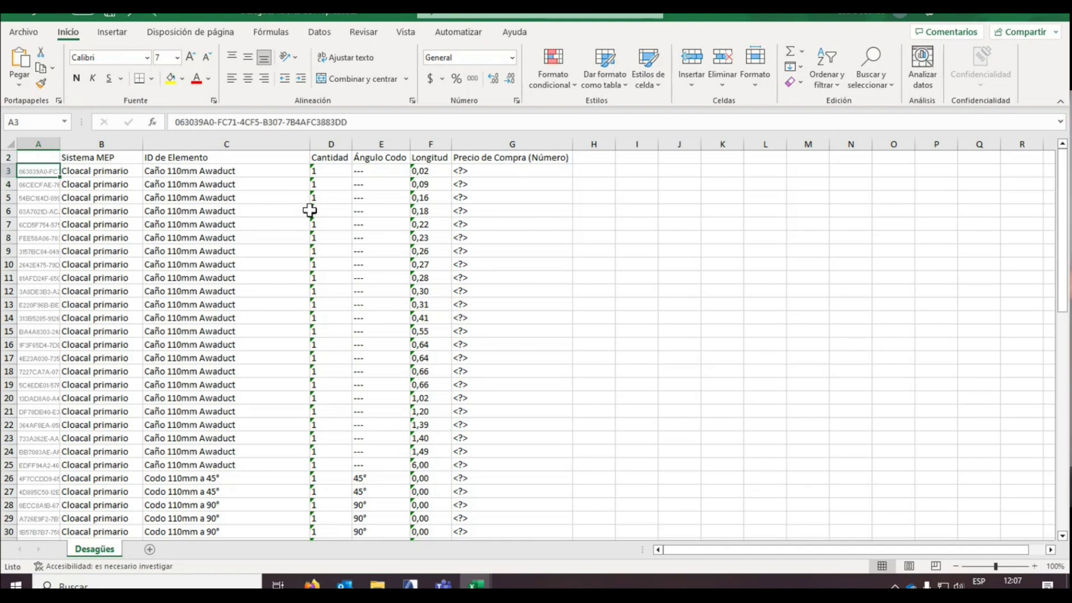
{"action": "left_click", "coordinate": [480, 168]}
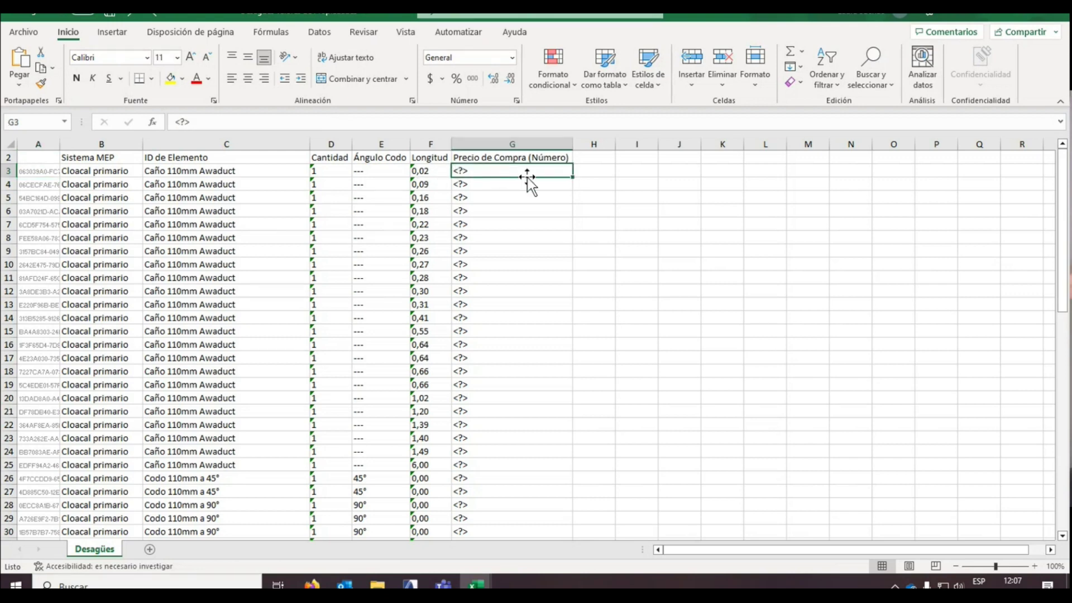
{"action": "left_click", "coordinate": [602, 172]}
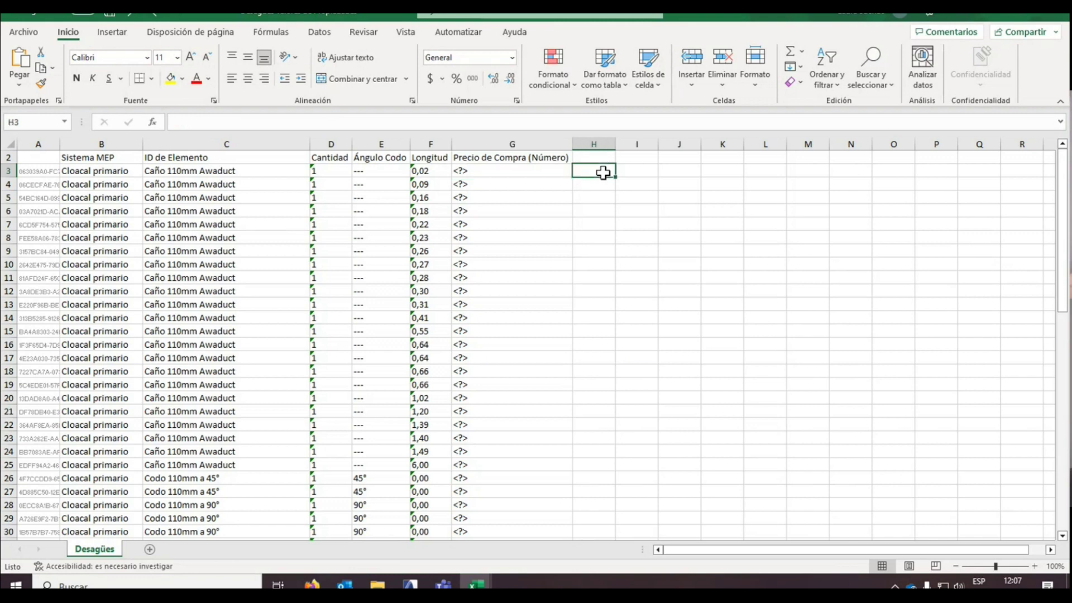
{"action": "type", "text": "2000"}
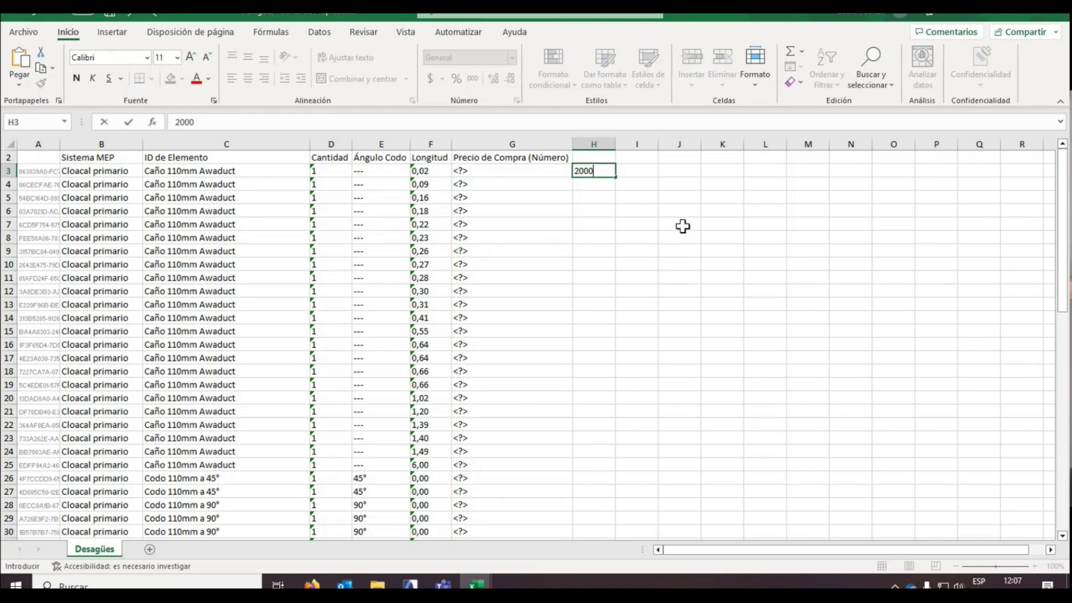
{"action": "key", "text": "Left"}
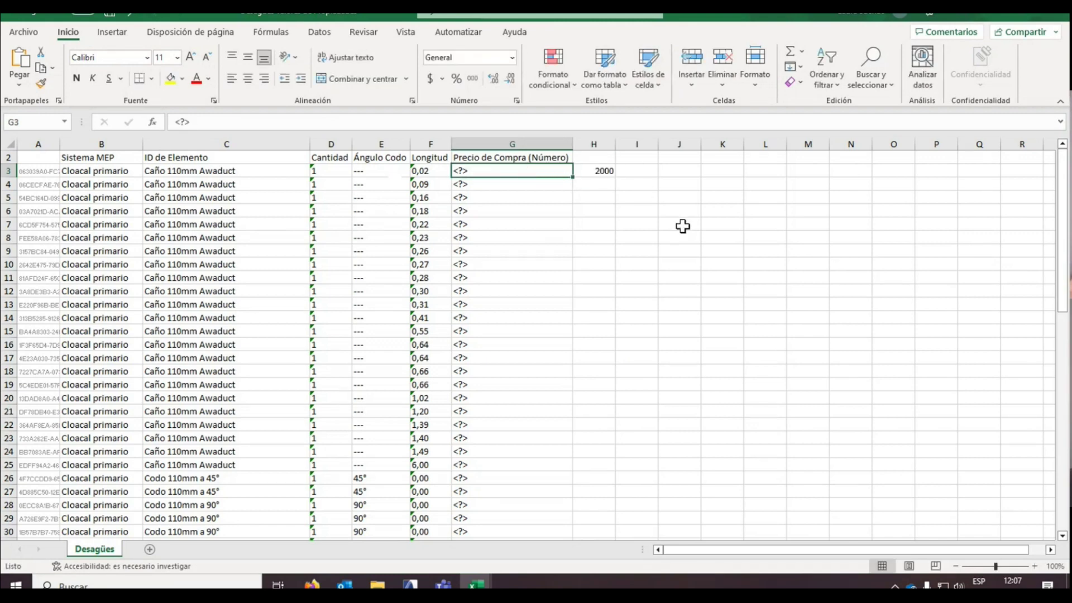
- Make G3's purchase price a formula multiplying Longitud F3 by unit price H3
{"action": "key", "text": "Left"}
{"action": "key", "text": "Right"}
{"action": "type", "text": "+"}
{"action": "key", "text": "Left"}
{"action": "type", "text": "*"}
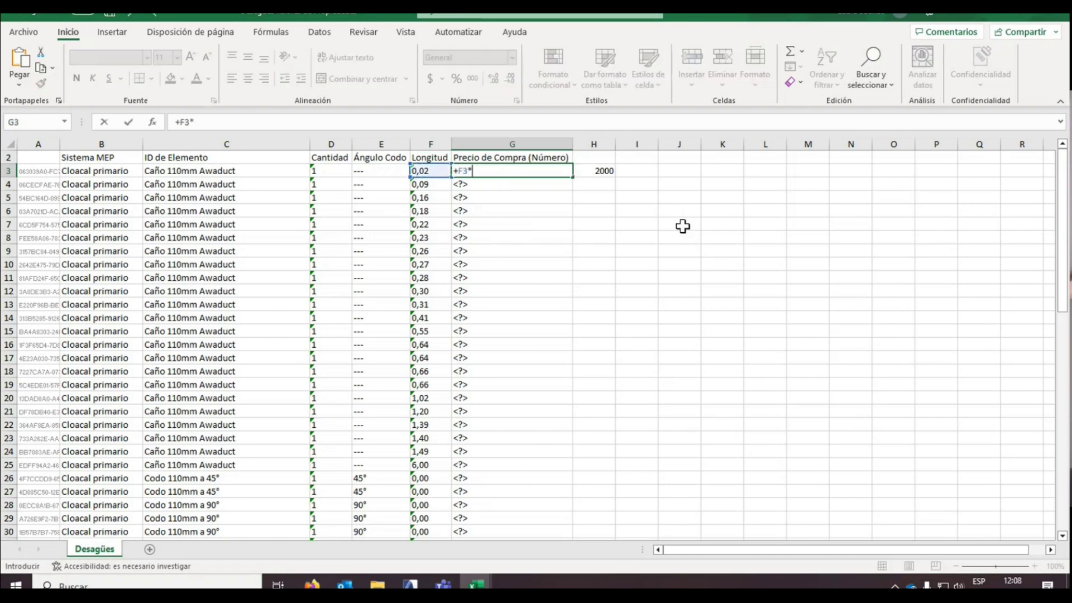
{"action": "key", "text": "Right"}
{"action": "key", "text": "Return"}
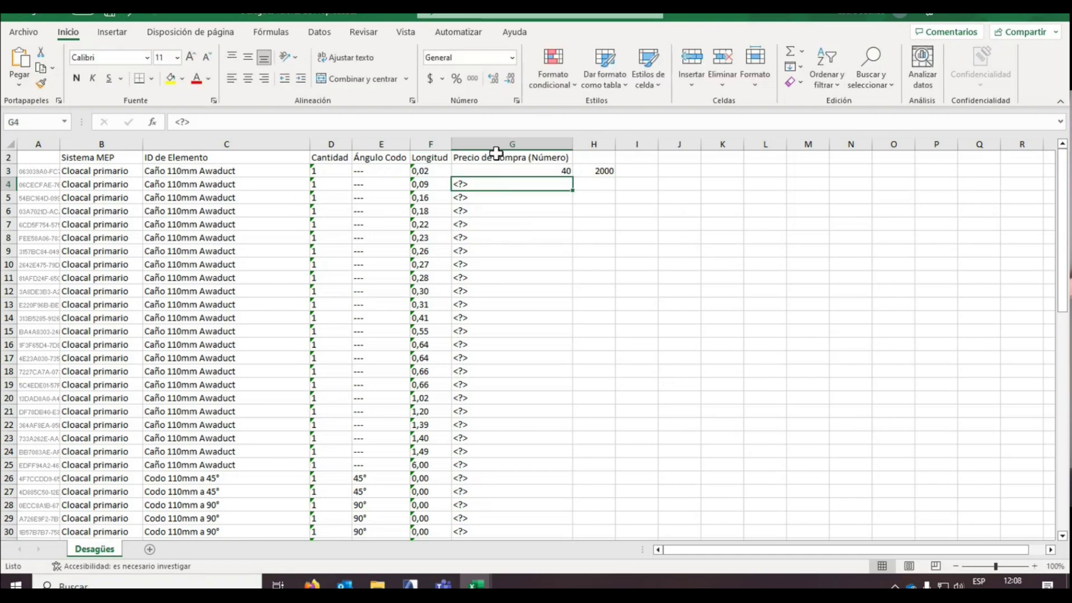
- Lock the H3 reference as $H$3 and fill the G3 price formula down through G25
{"action": "key", "text": "Up"}
{"action": "key", "text": "F2"}
{"action": "key", "text": "Left"}
{"action": "key", "text": "Left"}
{"action": "type", "text": "$H$"}
{"action": "key", "text": "Return"}
{"action": "left_click", "coordinate": [542, 171]}
{"action": "left_click_drag", "start_coordinate": [576, 177], "coordinate": [560, 466]}
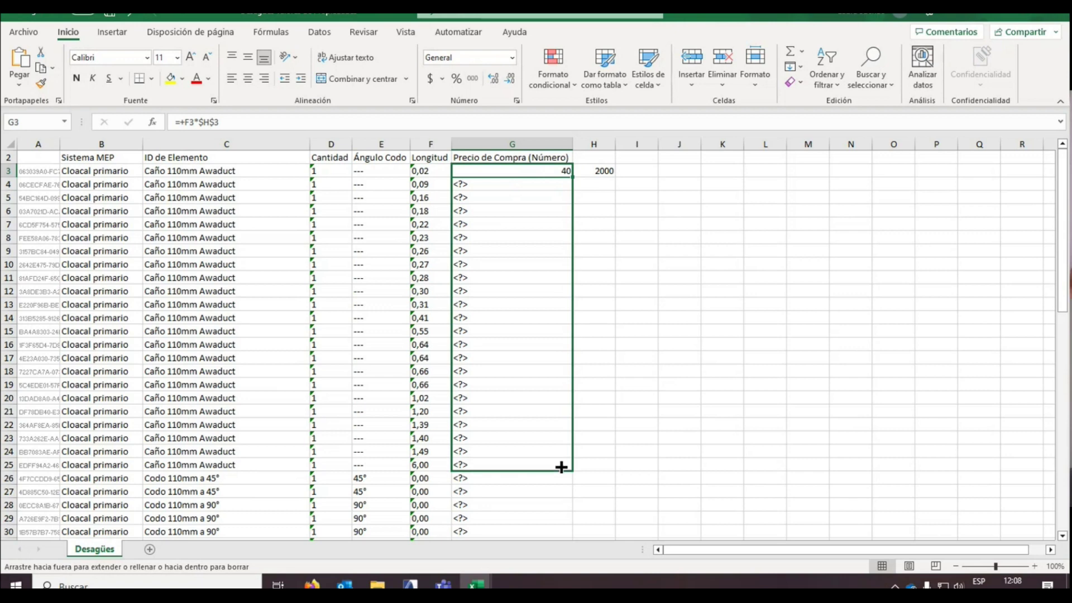
{"action": "left_click_drag", "start_coordinate": [561, 472], "coordinate": [560, 471]}
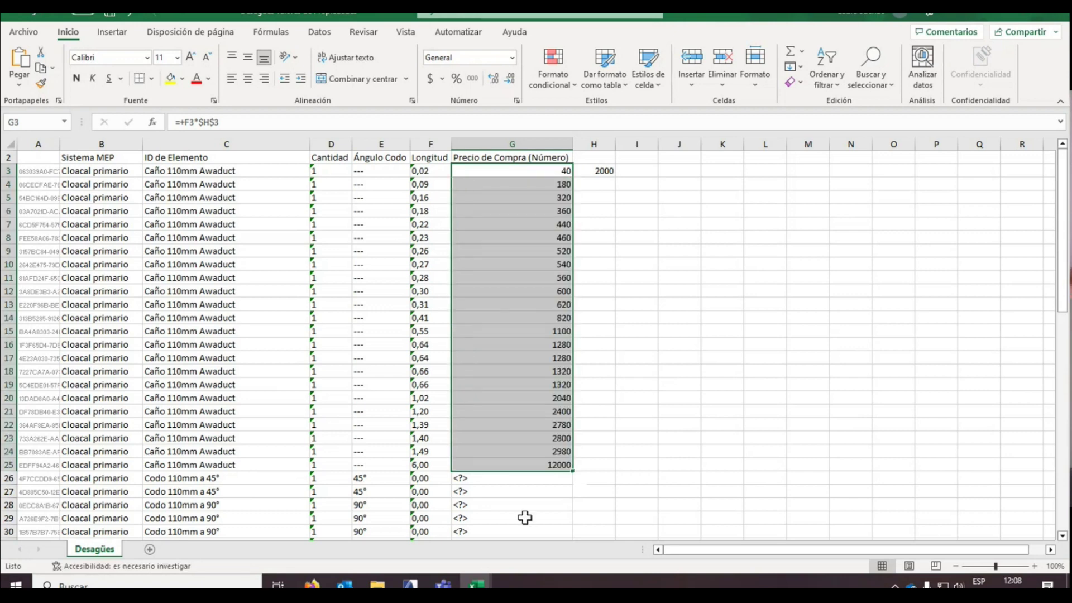
{"action": "left_click", "coordinate": [762, 447]}
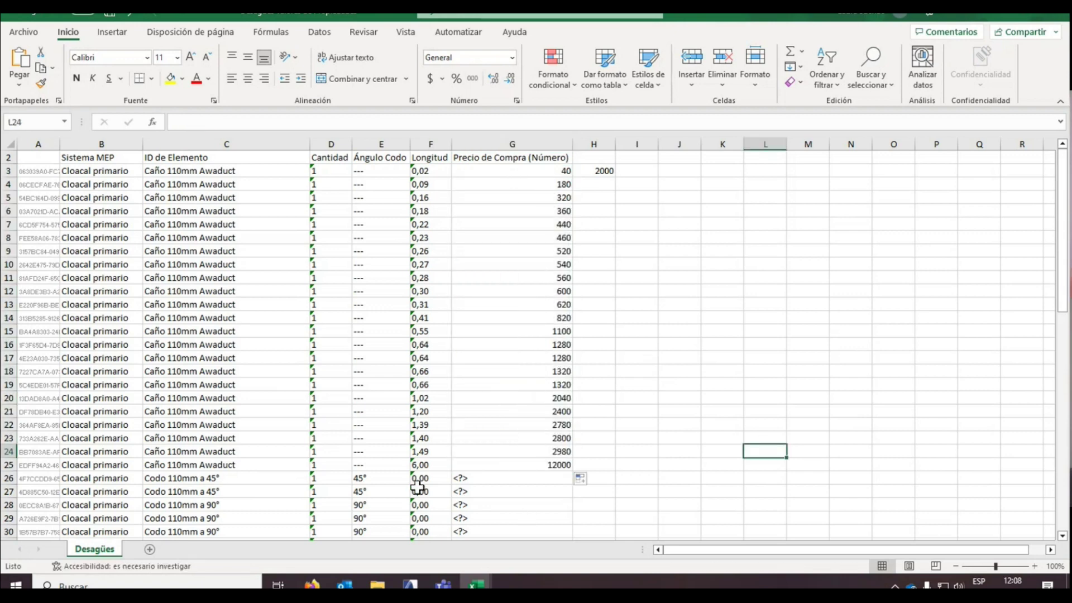
- Enter elbow prices 450, 450, 350, 350 and 350 in G26:G30
{"action": "left_click", "coordinate": [608, 170]}
{"action": "scroll", "coordinate": [354, 388], "scroll_direction": "down", "scroll_amount": 1}
{"action": "left_click", "coordinate": [495, 441]}
{"action": "type", "text": "4"}
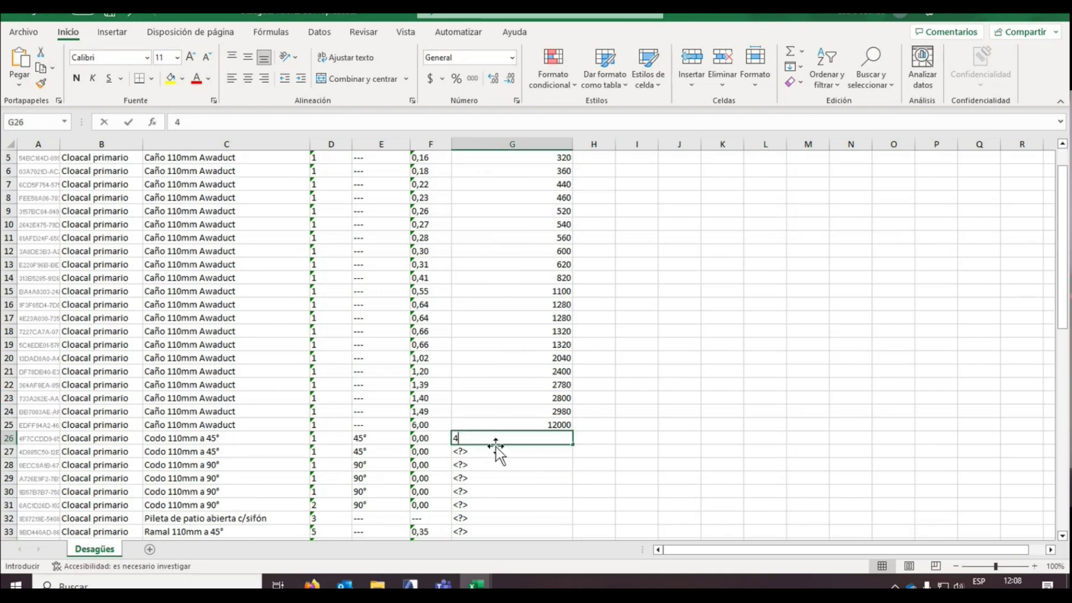
{"action": "type", "text": "50 450 350"}
{"action": "key", "text": "shift+Down"}
{"action": "type", "text": "350"}
{"action": "key", "text": "ctrl+Return"}
{"action": "left_click", "coordinate": [578, 469]}
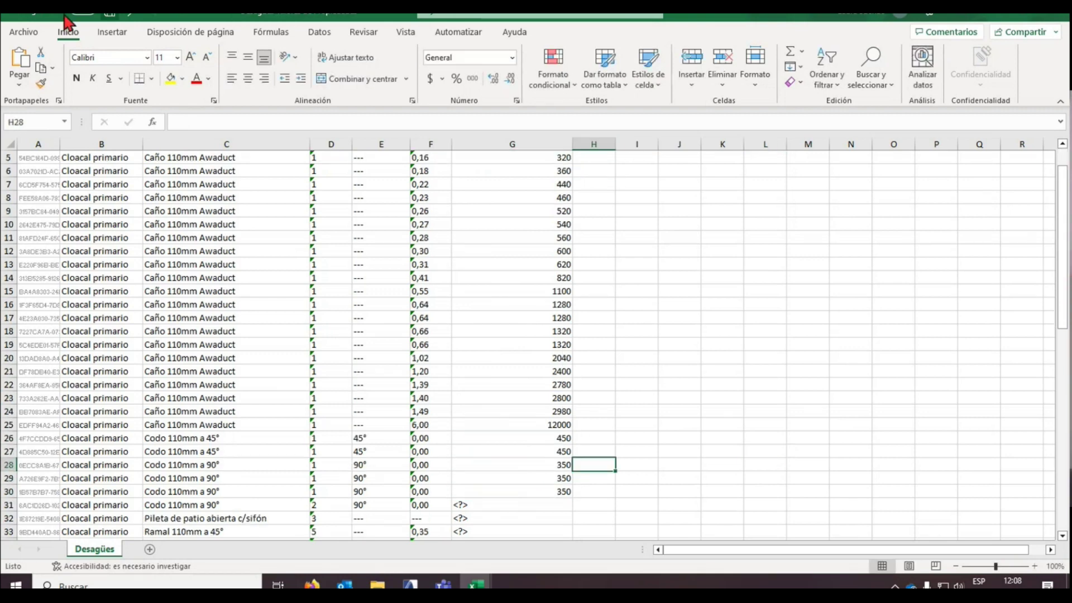
- Save the workbook and switch back to ARCHICAD
{"action": "left_click", "coordinate": [30, 38]}
{"action": "left_click", "coordinate": [22, 179]}
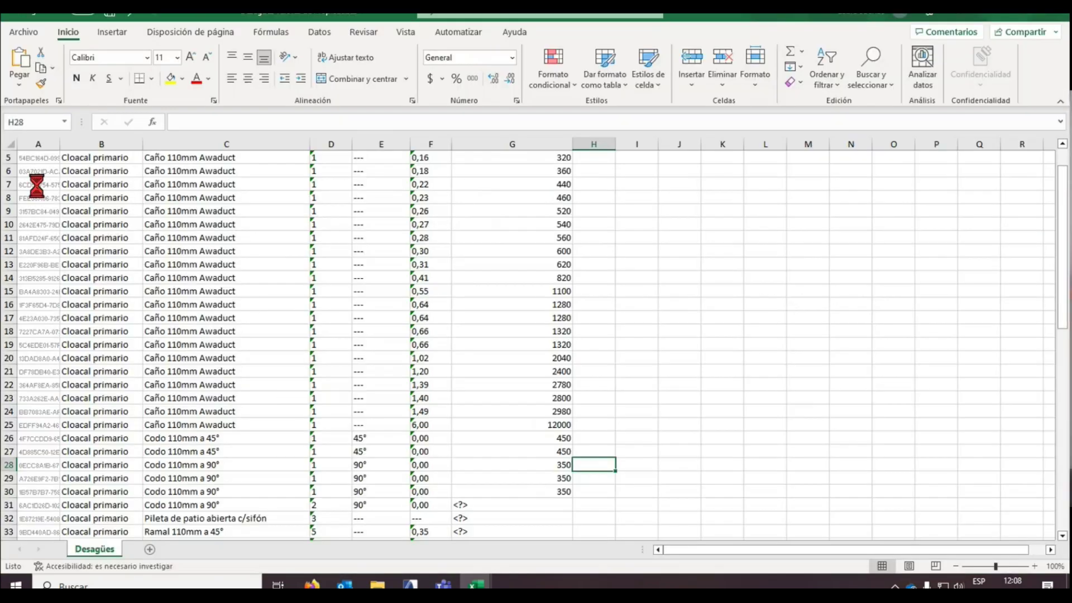
{"action": "key", "text": "alt+Tab"}
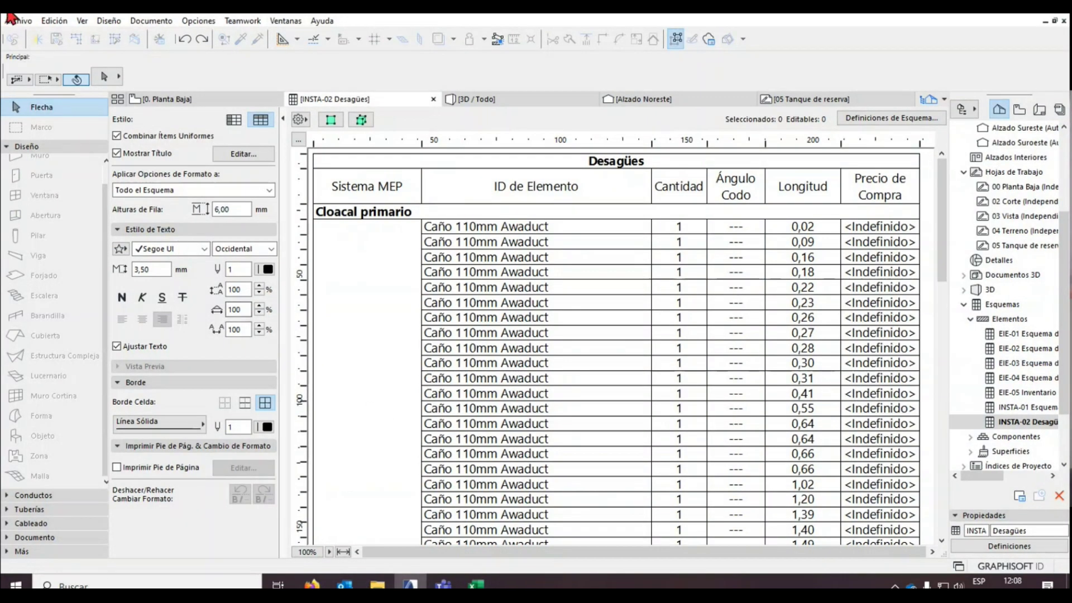
- Import Precio de Compra values from Desagües Valores de Propiedades.xlsx and confirm the success message
{"action": "left_click", "coordinate": [10, 21]}
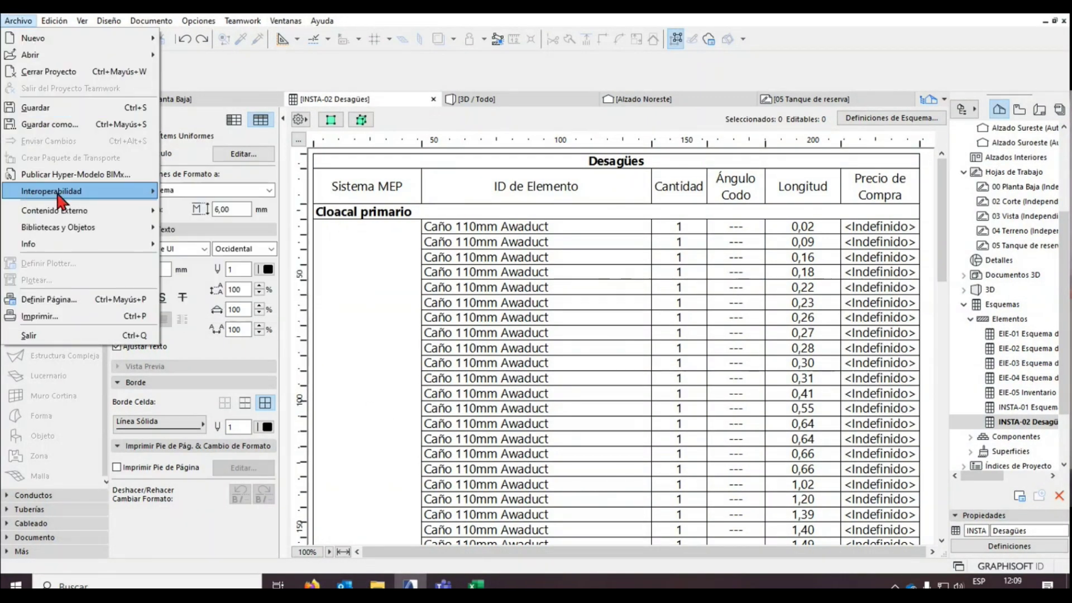
{"action": "mouse_move", "coordinate": [79, 191]}
{"action": "mouse_move", "coordinate": [229, 244]}
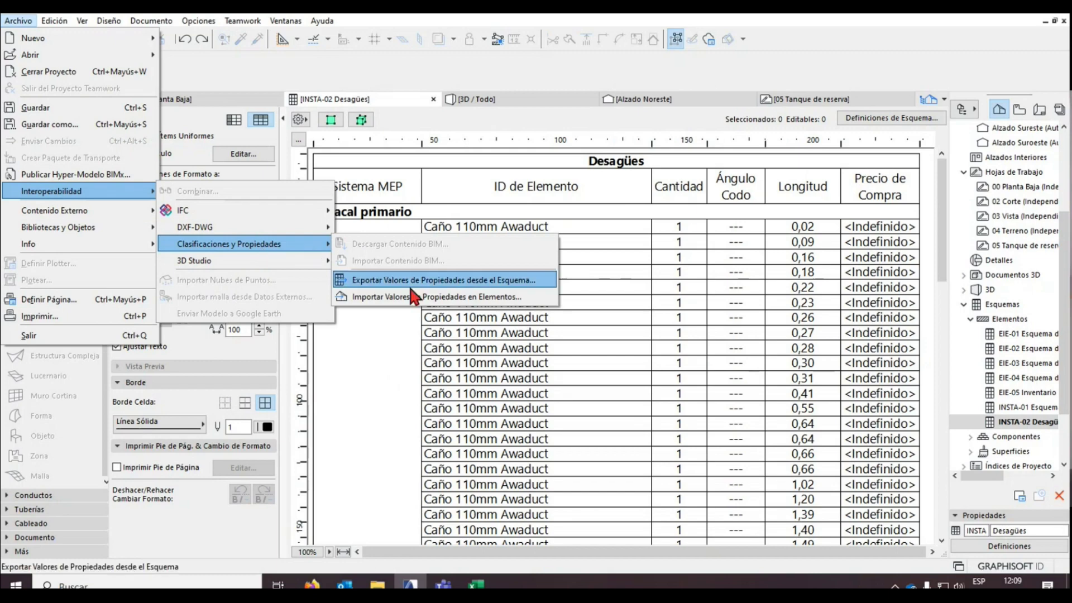
{"action": "left_click", "coordinate": [415, 302]}
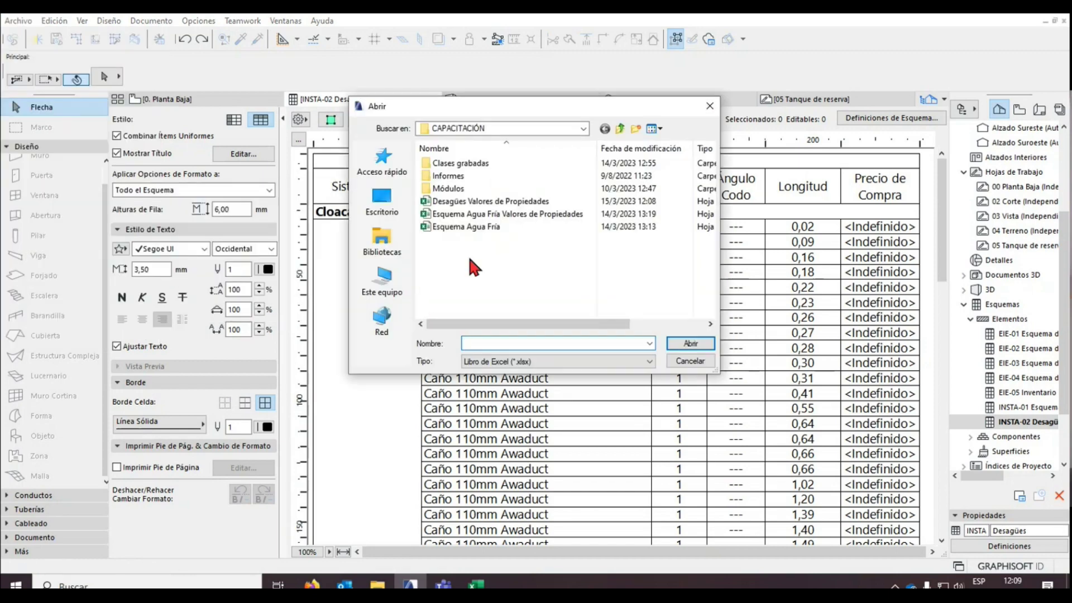
{"action": "left_click", "coordinate": [462, 202]}
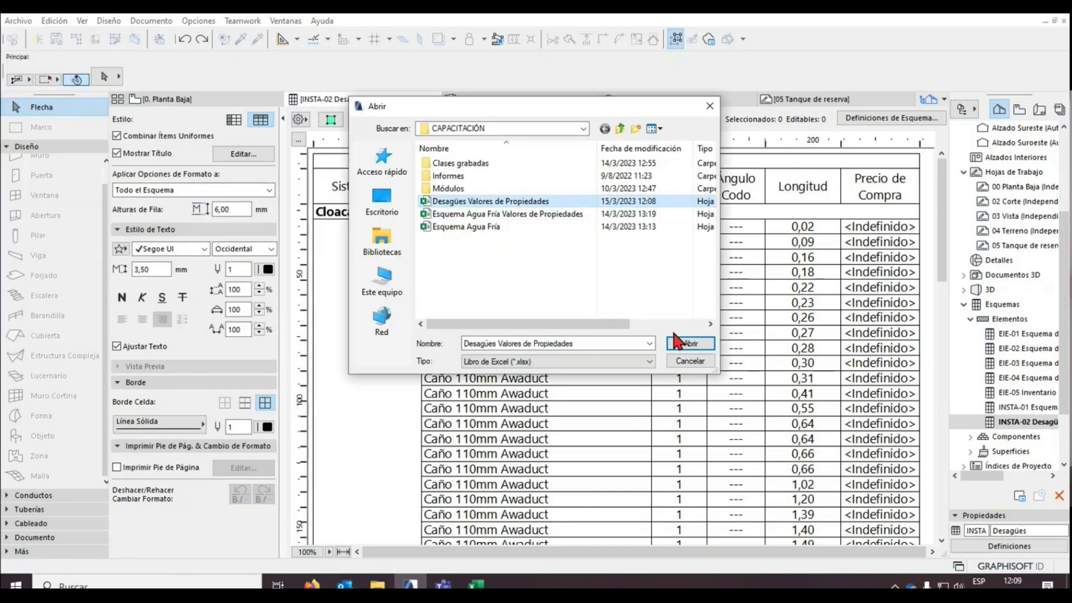
{"action": "left_click", "coordinate": [688, 344]}
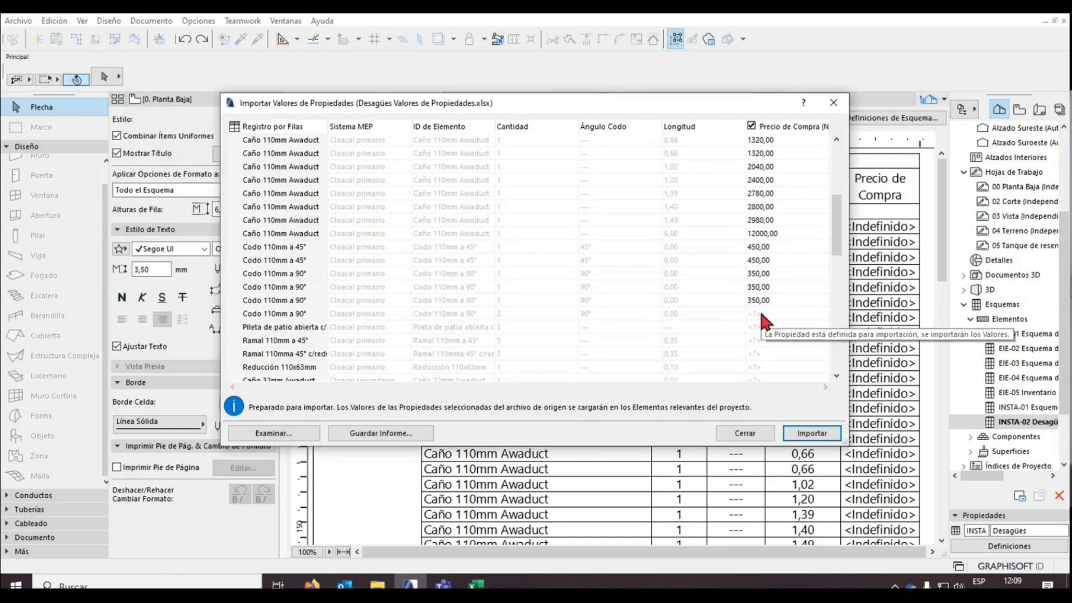
{"action": "scroll", "coordinate": [762, 235], "scroll_direction": "up", "scroll_amount": 5}
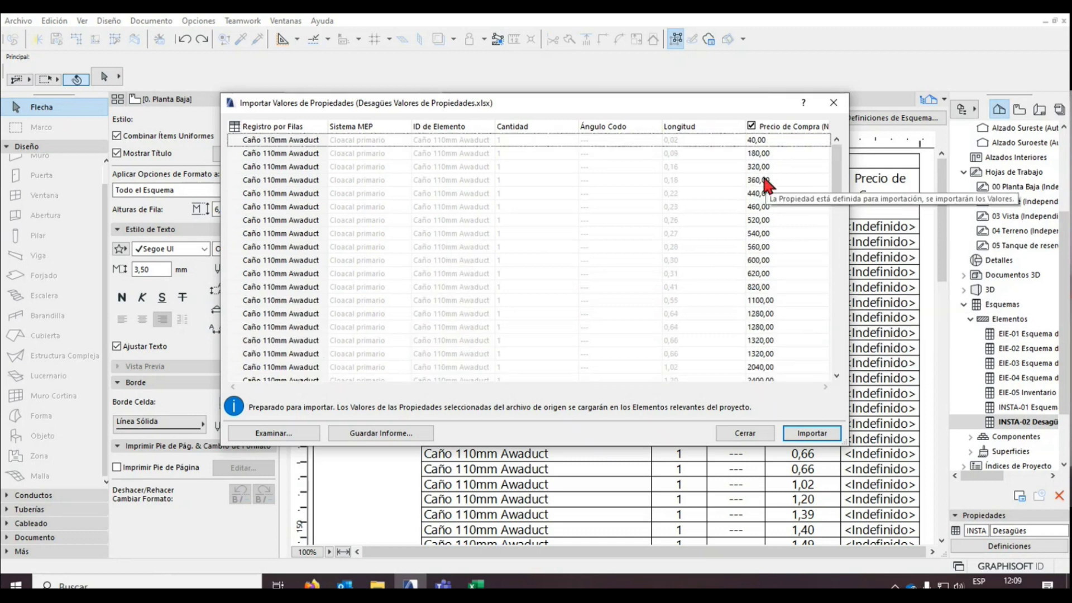
{"action": "left_click", "coordinate": [799, 435]}
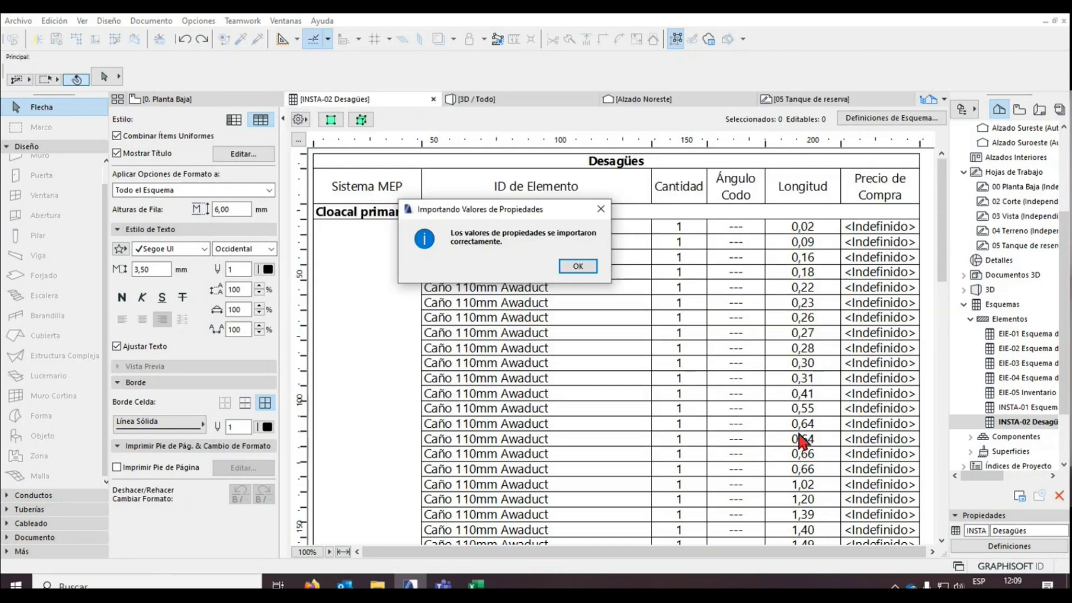
{"action": "left_click", "coordinate": [570, 268]}
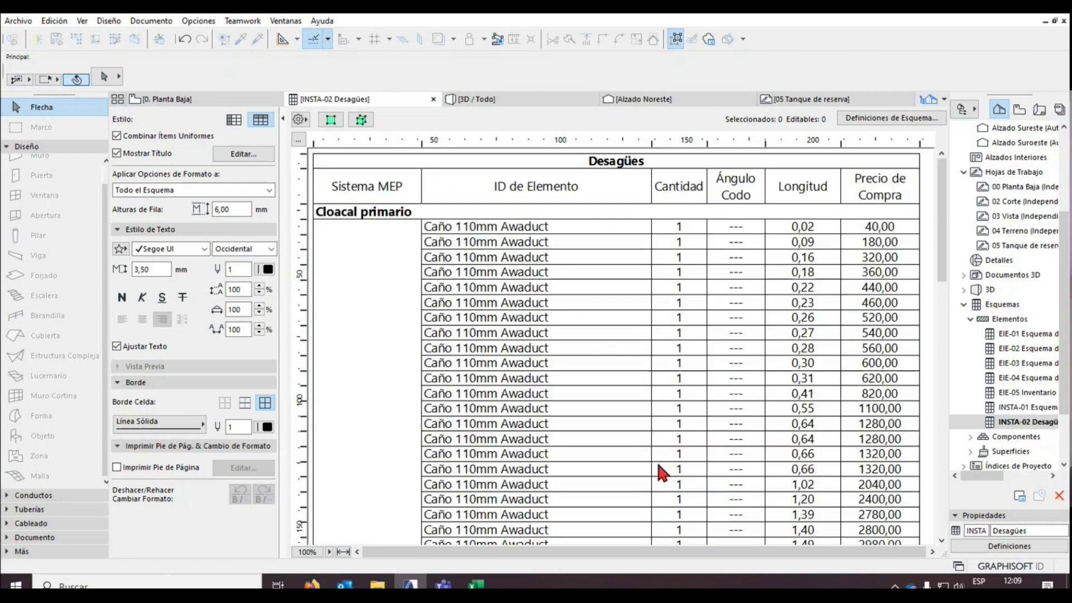
- Change the two-unit Codo 110mm a 90° purchase price to 5000,00
{"action": "scroll", "coordinate": [861, 383], "scroll_direction": "down", "scroll_amount": 3}
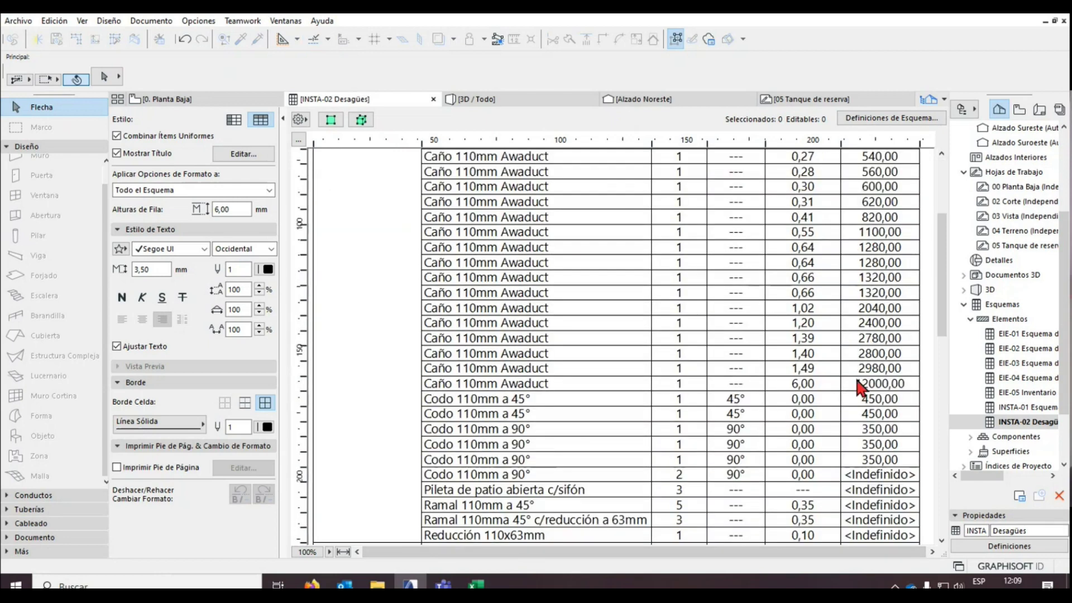
{"action": "scroll", "coordinate": [880, 450], "scroll_direction": "down", "scroll_amount": 3}
{"action": "scroll", "coordinate": [874, 458], "scroll_direction": "down", "scroll_amount": 2}
{"action": "scroll", "coordinate": [875, 457], "scroll_direction": "down", "scroll_amount": 3}
{"action": "scroll", "coordinate": [875, 457], "scroll_direction": "down", "scroll_amount": 5}
{"action": "scroll", "coordinate": [875, 455], "scroll_direction": "up", "scroll_amount": 10}
{"action": "left_click", "coordinate": [875, 454]}
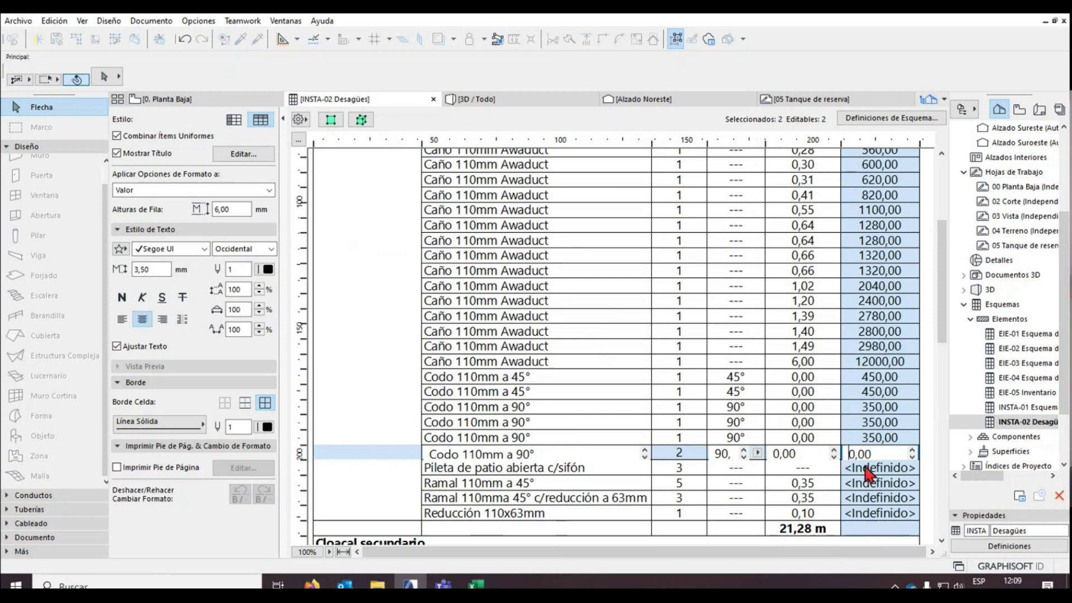
{"action": "type", "text": "500"}
{"action": "left_click", "coordinate": [848, 478]}
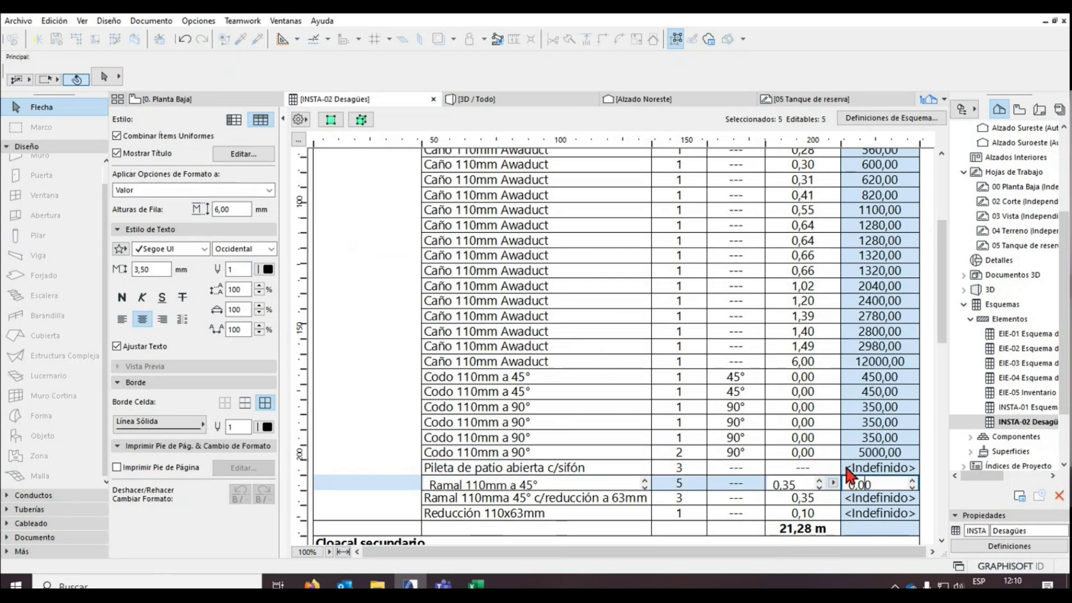
- Re-export property values over the existing Desagües Valores de Propiedades workbook and open it
{"action": "left_click", "coordinate": [19, 21]}
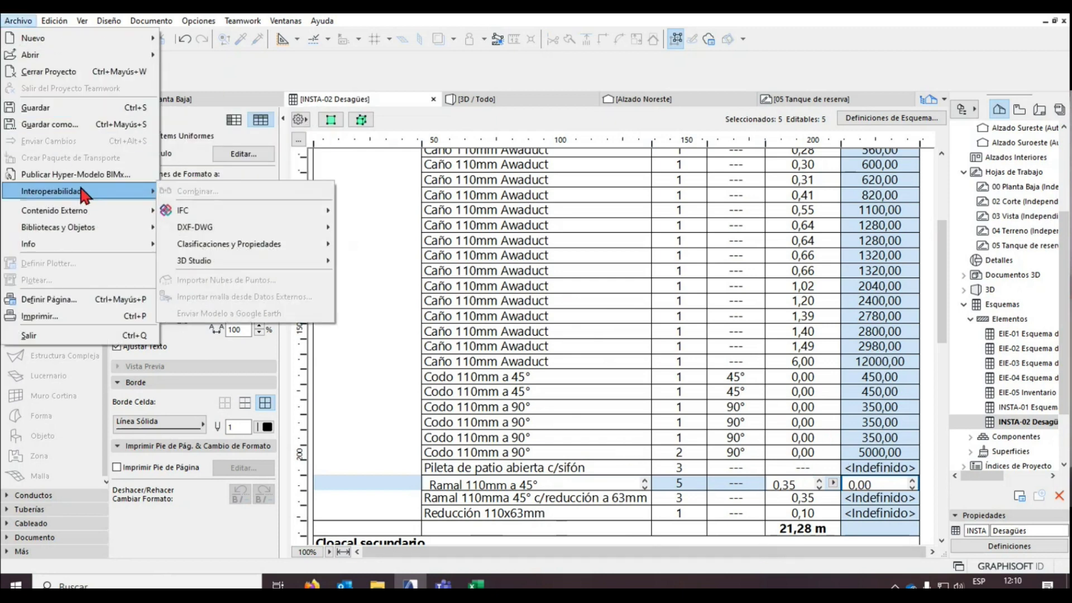
{"action": "mouse_move", "coordinate": [229, 243]}
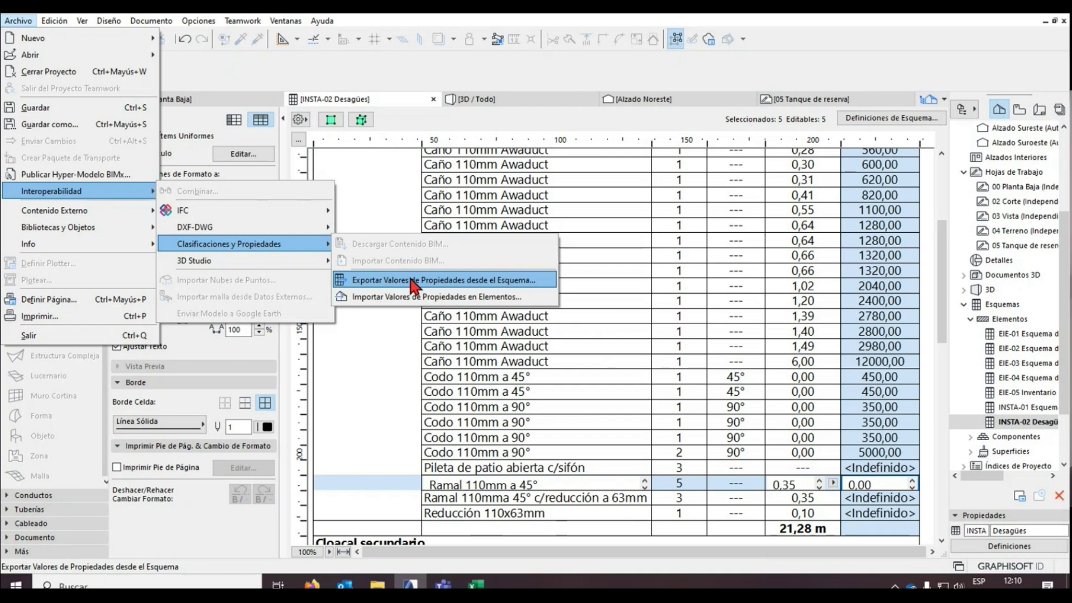
{"action": "left_click", "coordinate": [411, 279]}
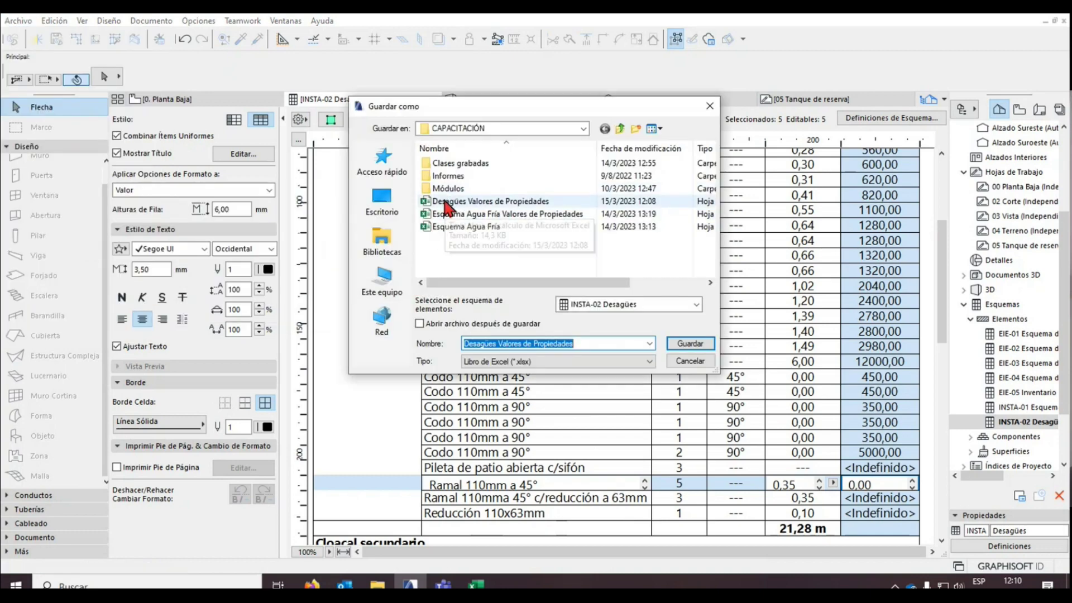
{"action": "left_click", "coordinate": [446, 202]}
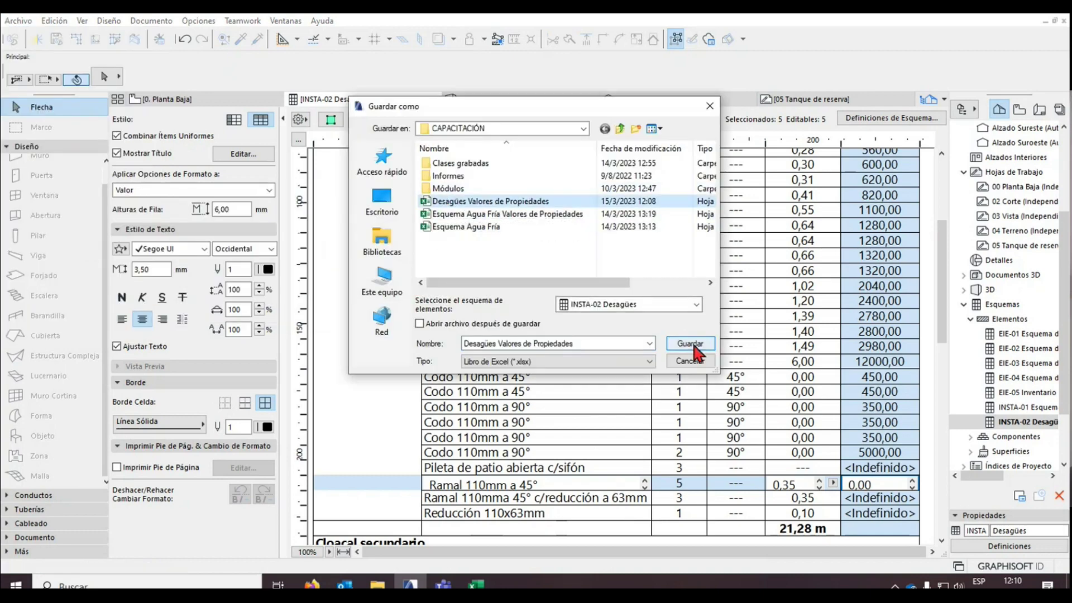
{"action": "left_click", "coordinate": [694, 346]}
{"action": "left_click", "coordinate": [571, 289]}
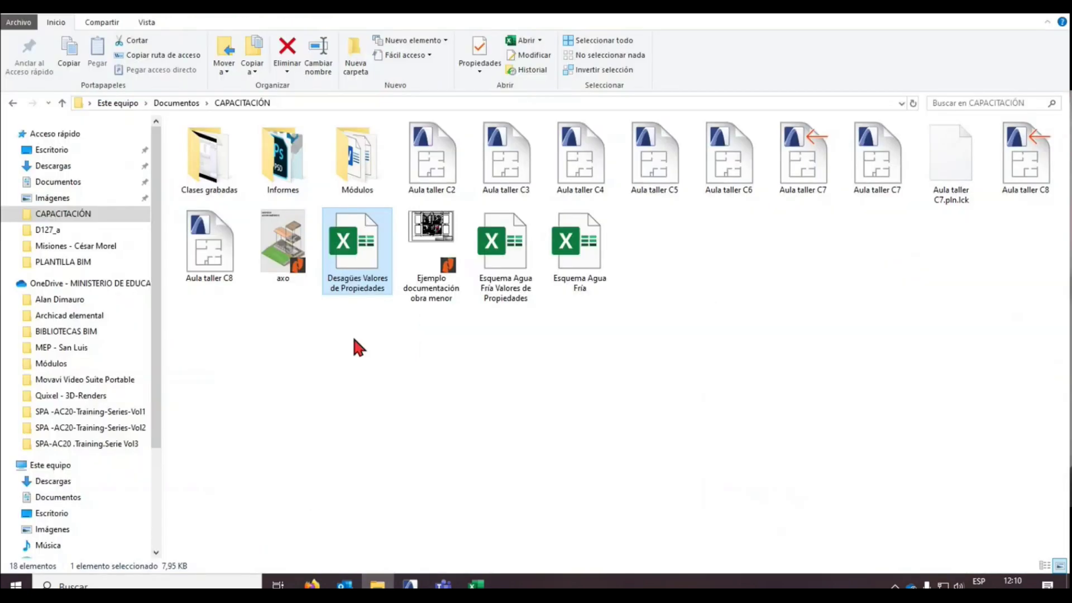
{"action": "double_click", "coordinate": [358, 249]}
- Verify G31 shows 5000 in the re-exported sheet, then return to ARCHICAD
{"action": "scroll", "coordinate": [535, 457], "scroll_direction": "down", "scroll_amount": 1}
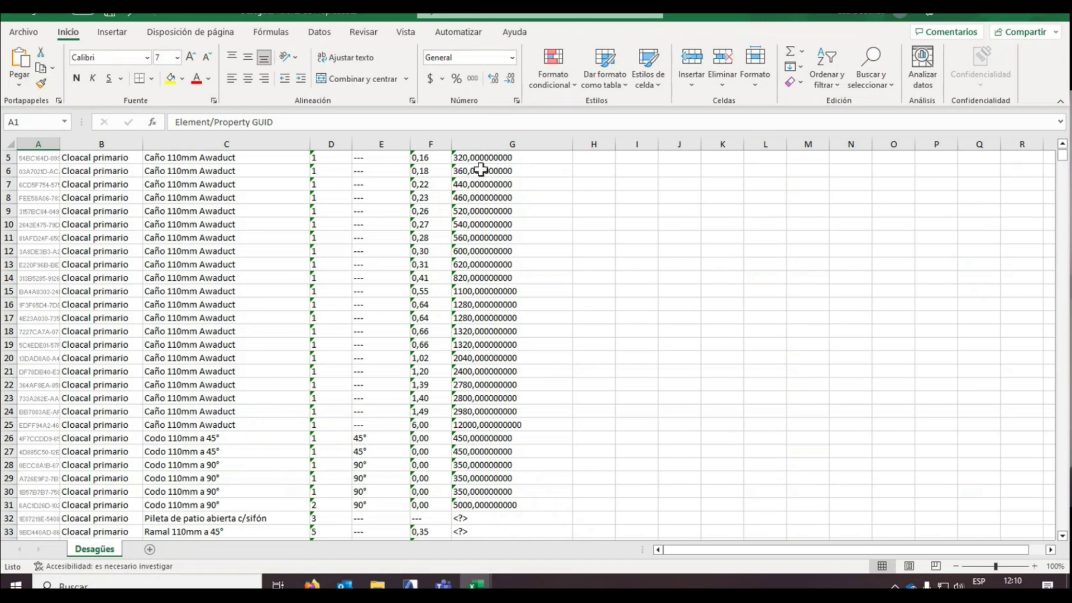
{"action": "left_click", "coordinate": [469, 505]}
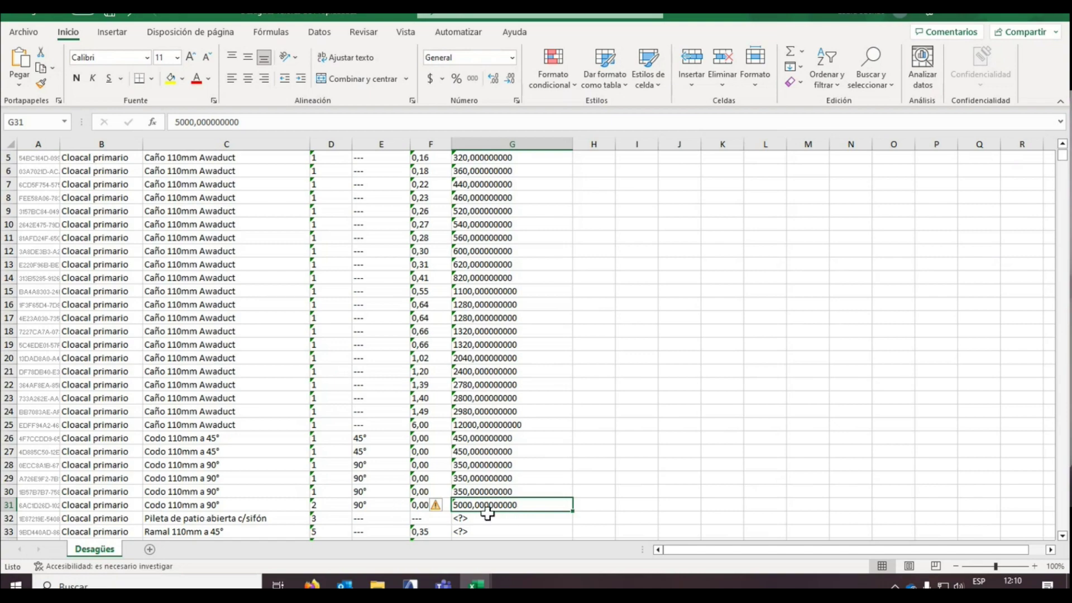
{"action": "key", "text": "alt+Tab"}
{"action": "scroll", "coordinate": [826, 393], "scroll_direction": "down", "scroll_amount": 2}
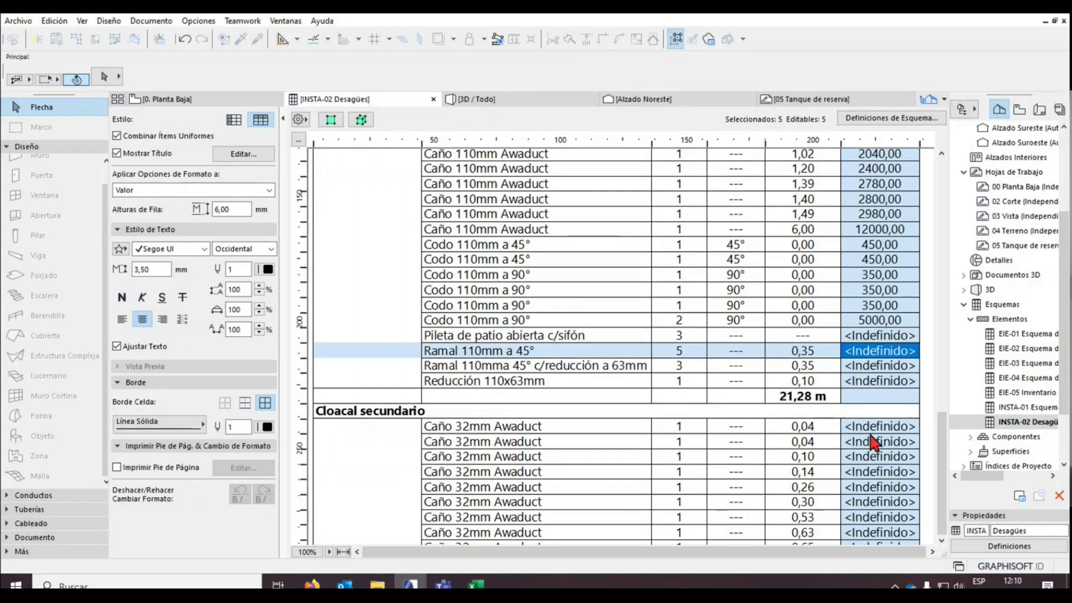
- Enable the Σ total for Precio de Compra in Definiciones de Esquema, giving 48710,00
{"action": "scroll", "coordinate": [874, 443], "scroll_direction": "down", "scroll_amount": 5}
{"action": "left_click", "coordinate": [888, 118]}
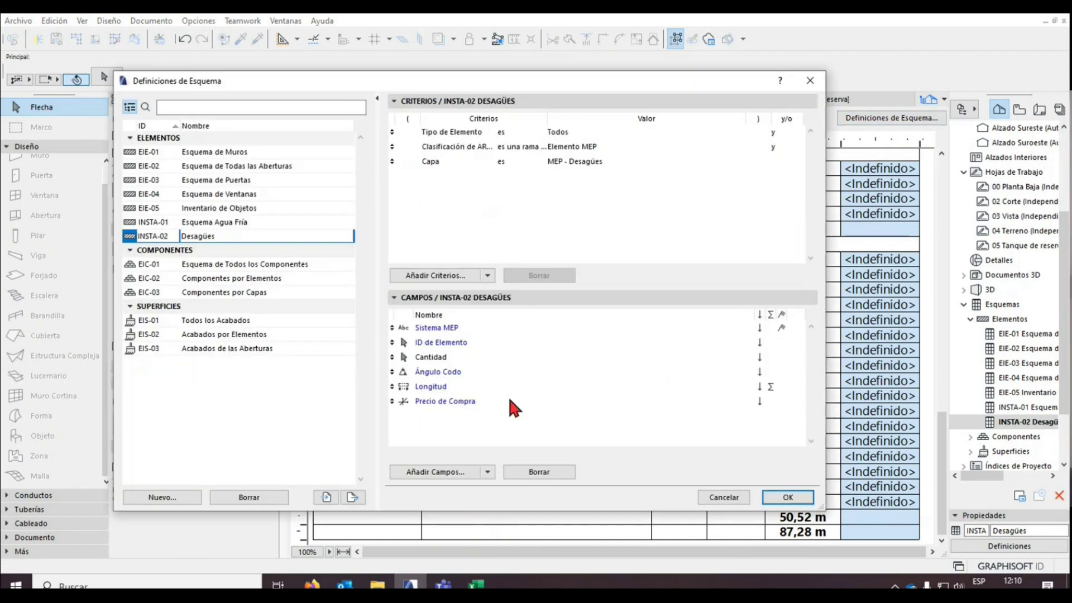
{"action": "left_click", "coordinate": [771, 400]}
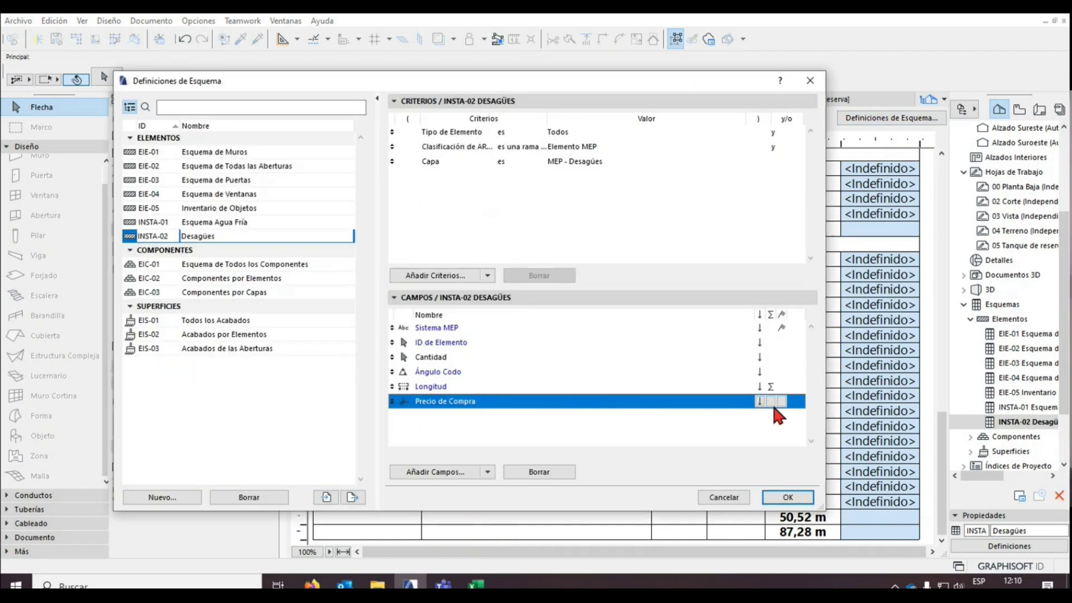
{"action": "left_click", "coordinate": [781, 500]}
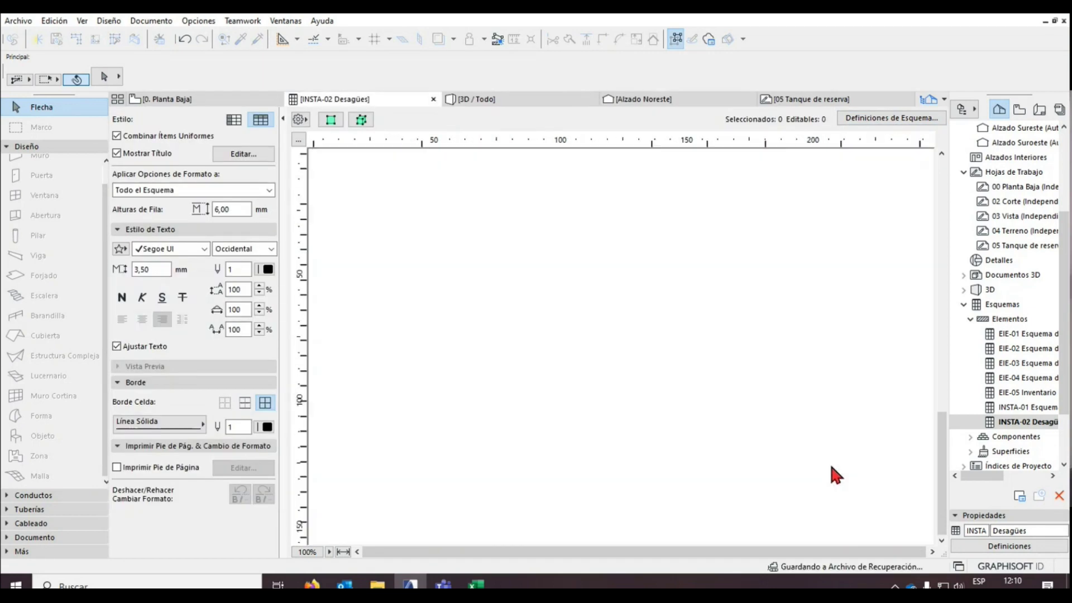